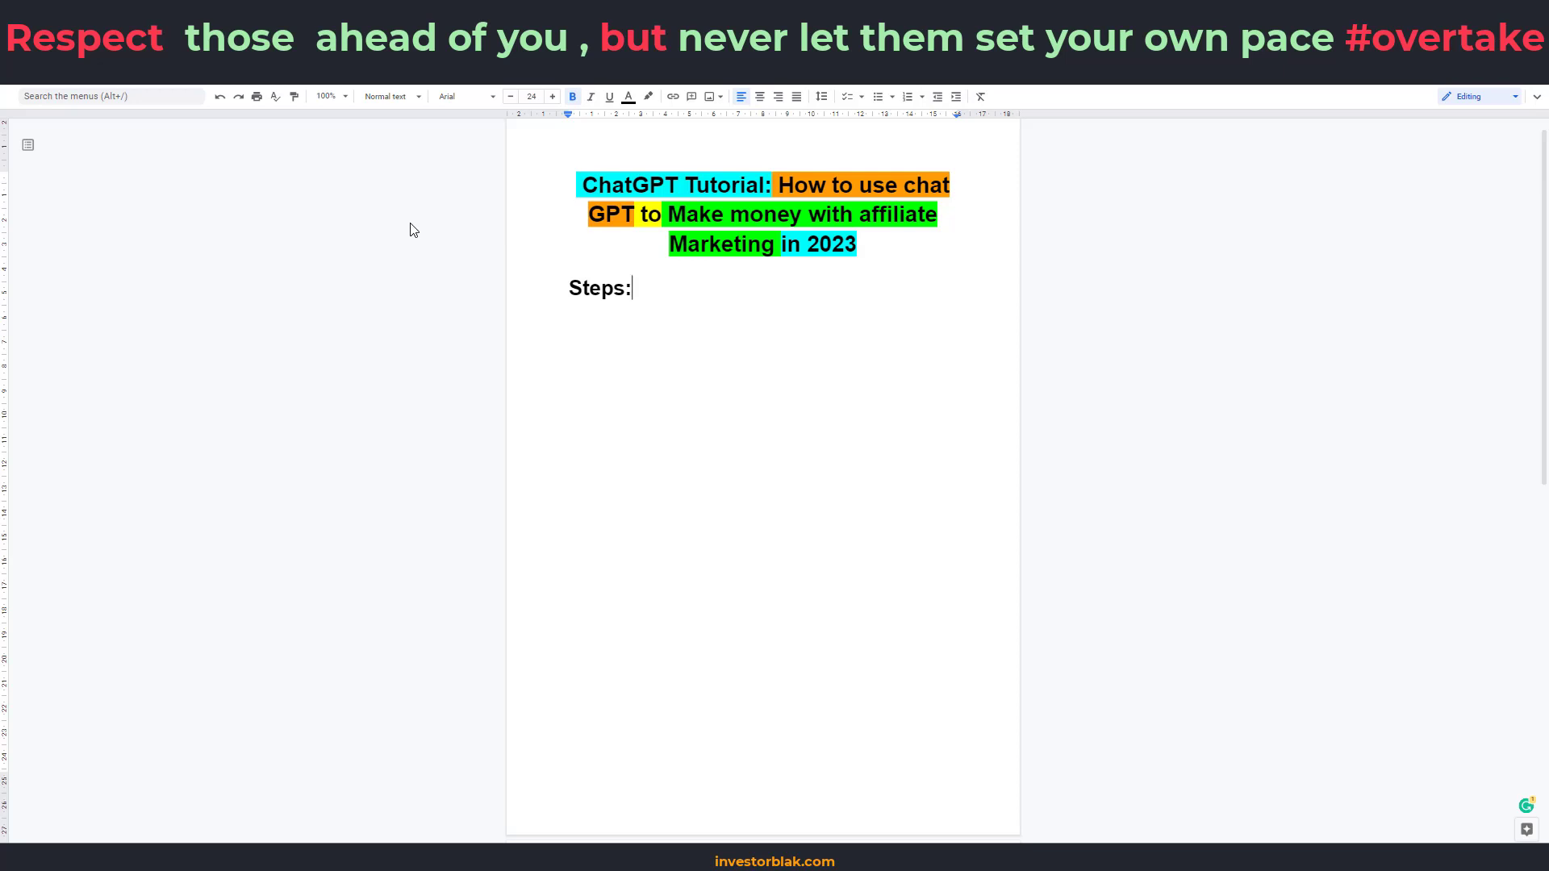
Restore the lines "Pick A Niche", "Find Affiliate Programs In your Niche" and "Get Your Affiliate Links" under the Steps heading
key("ctrl+z")
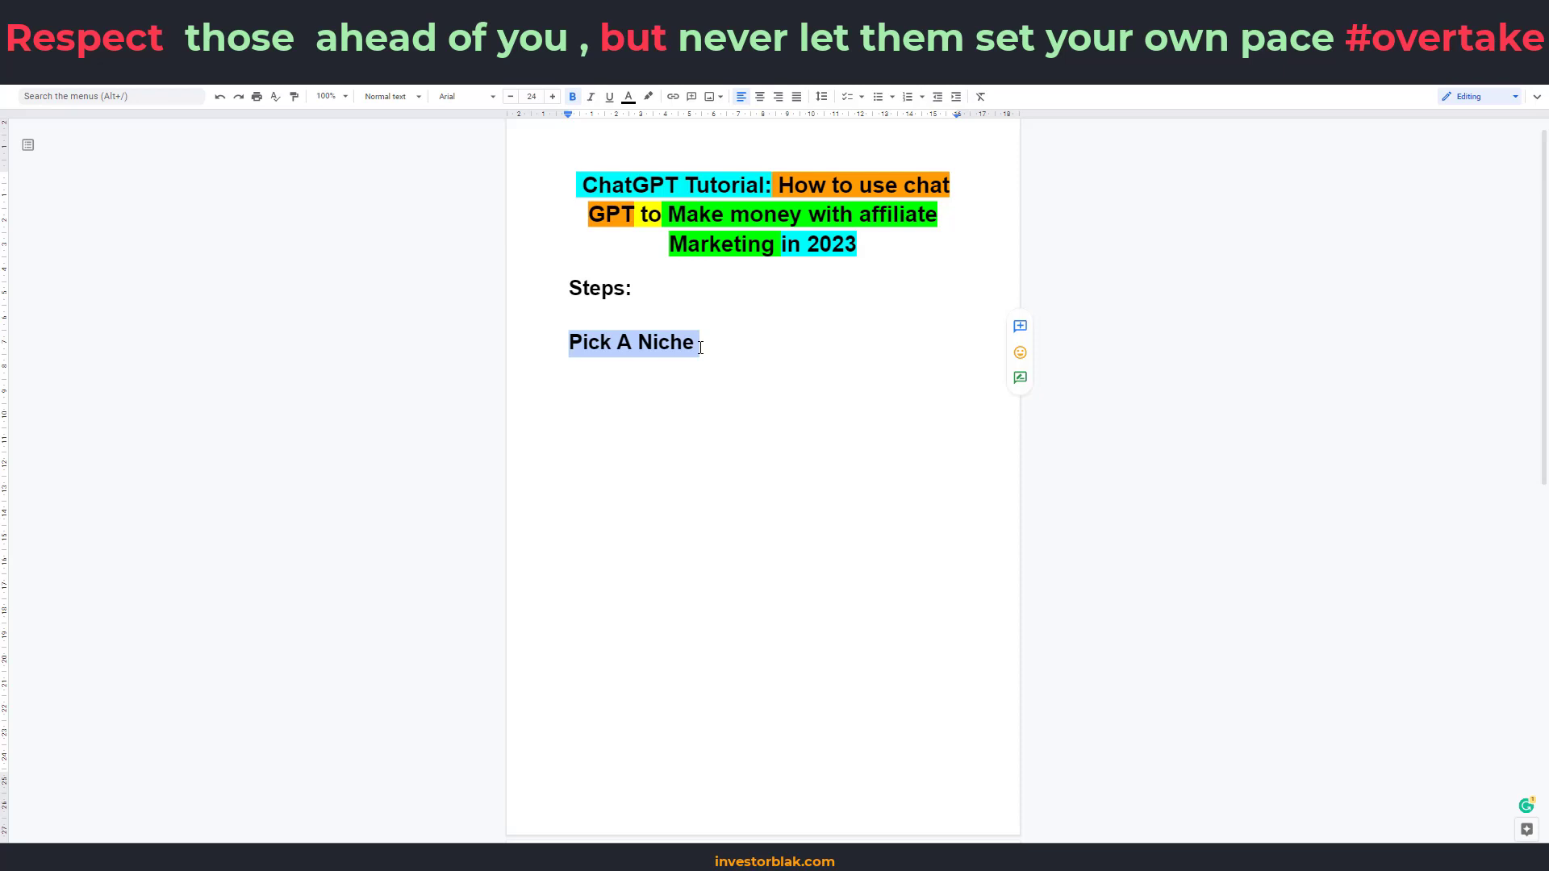
key("ctrl+z")
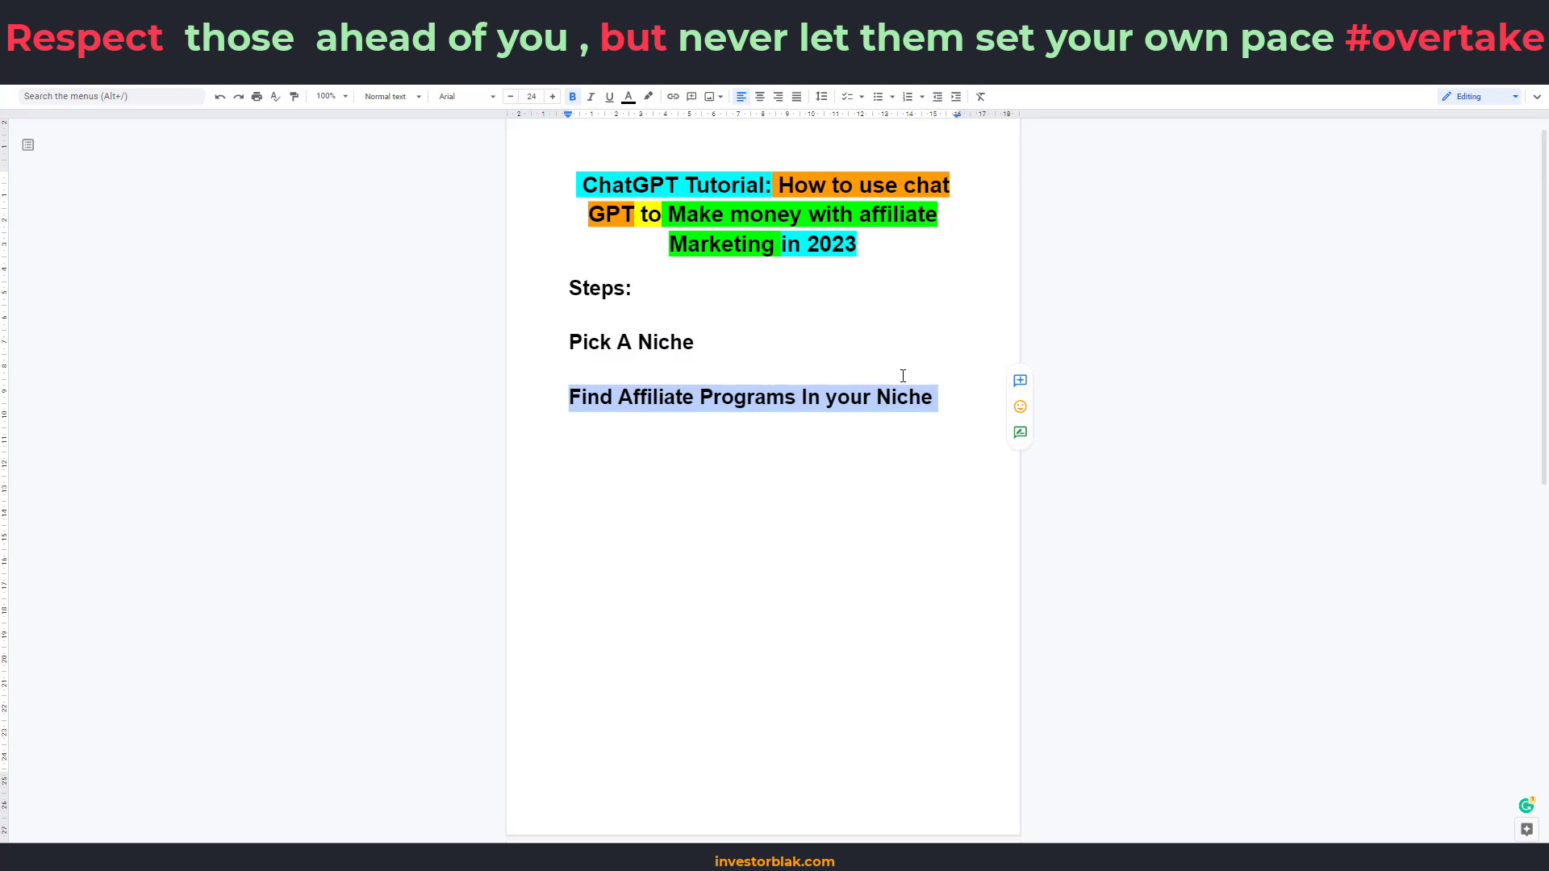
key("ctrl+z")
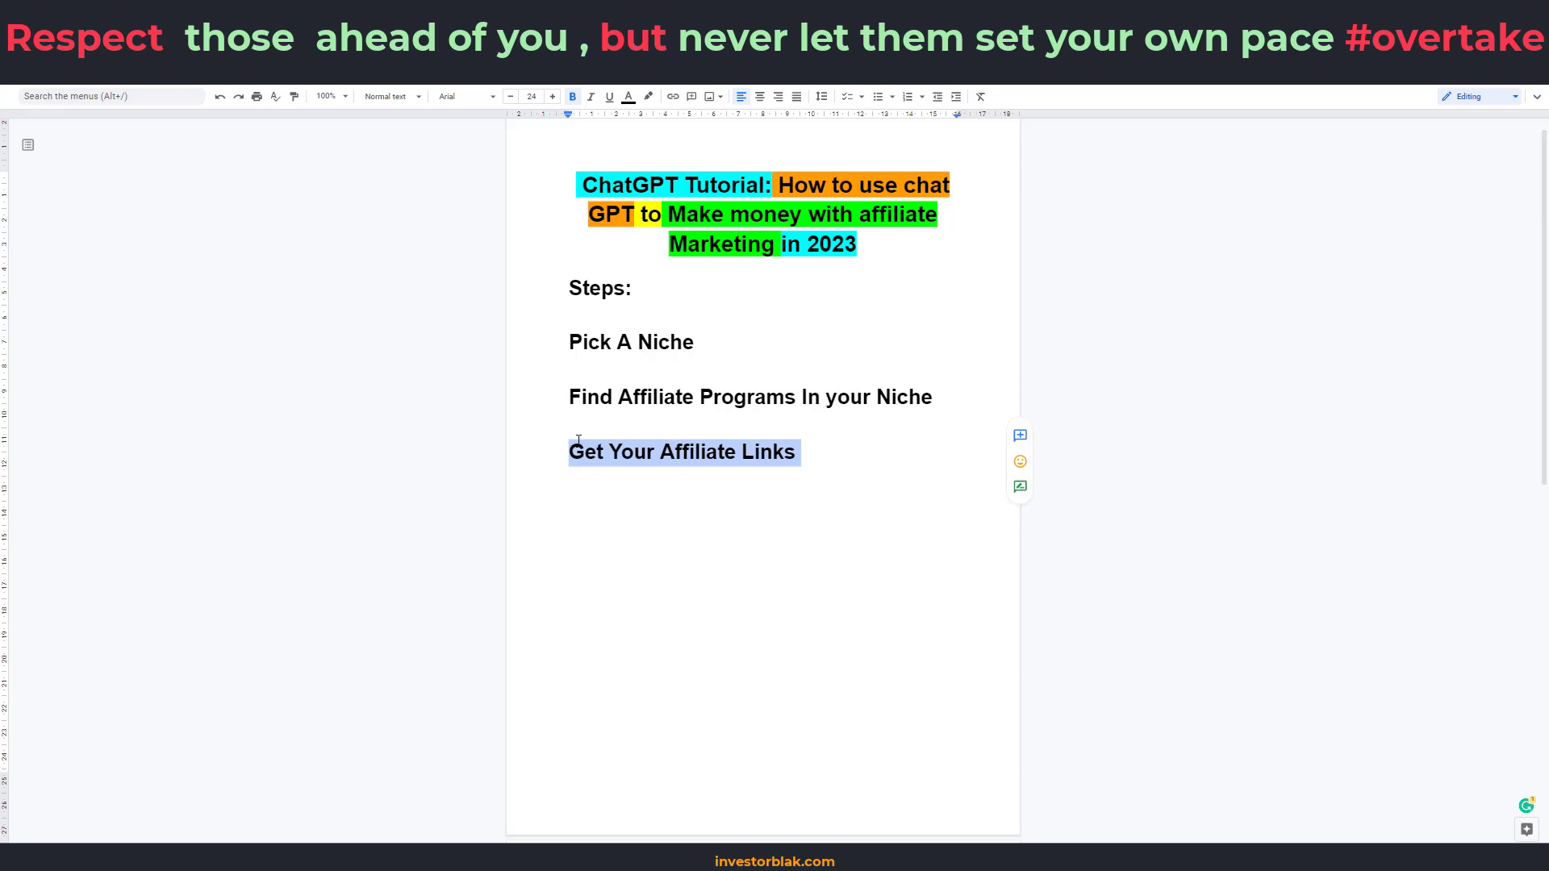
left_click(805, 456)
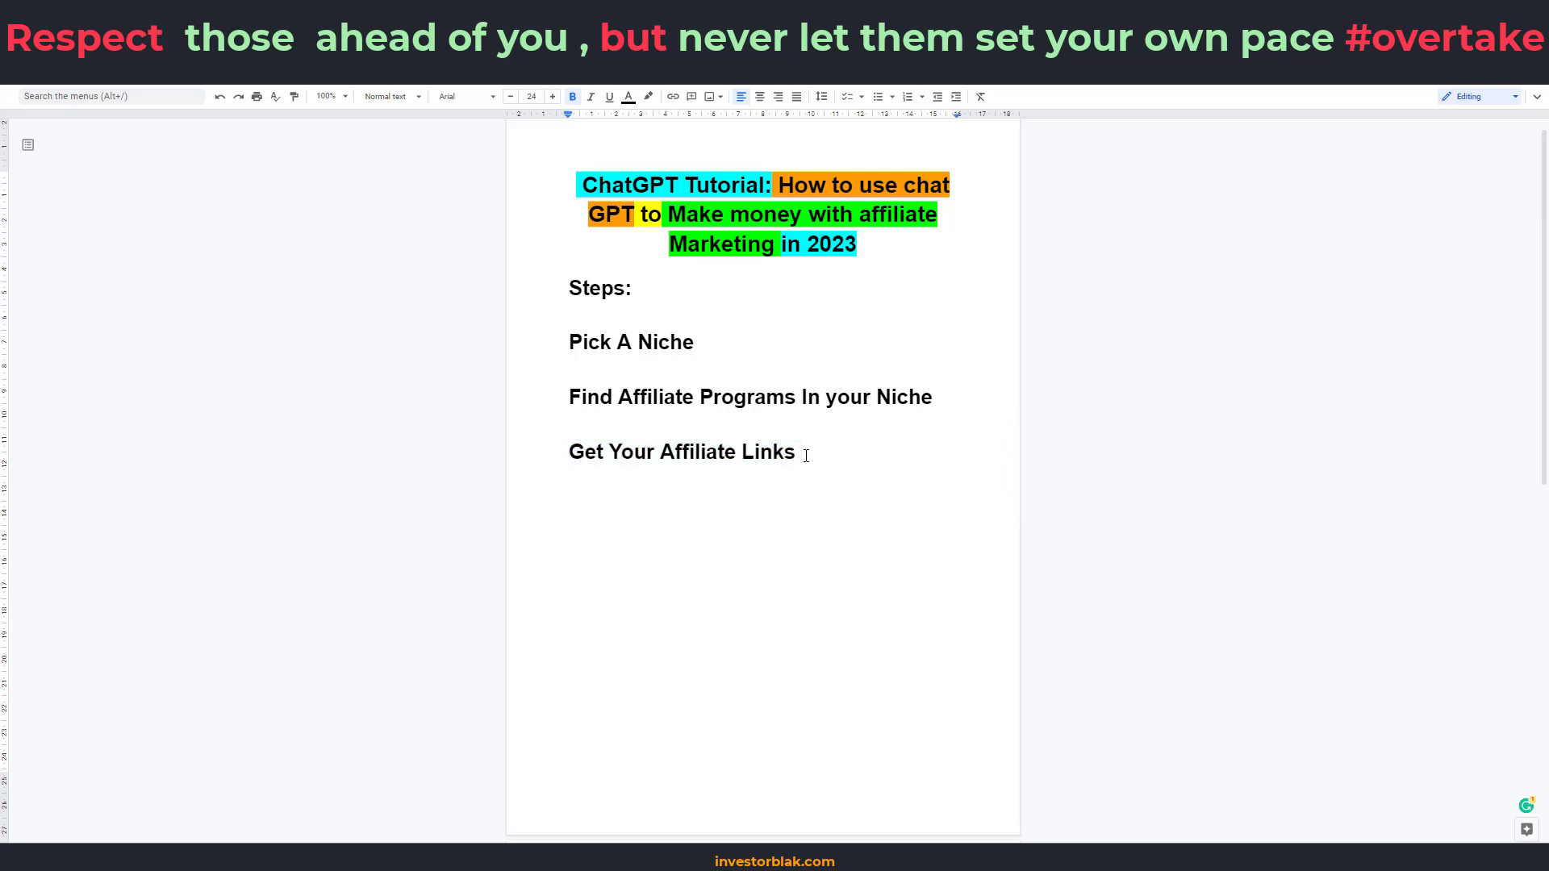
Restore the line "Shorten Your Affiliate Links" and add "Create a Medium Account and Quora Account." below it
key("ctrl+z")
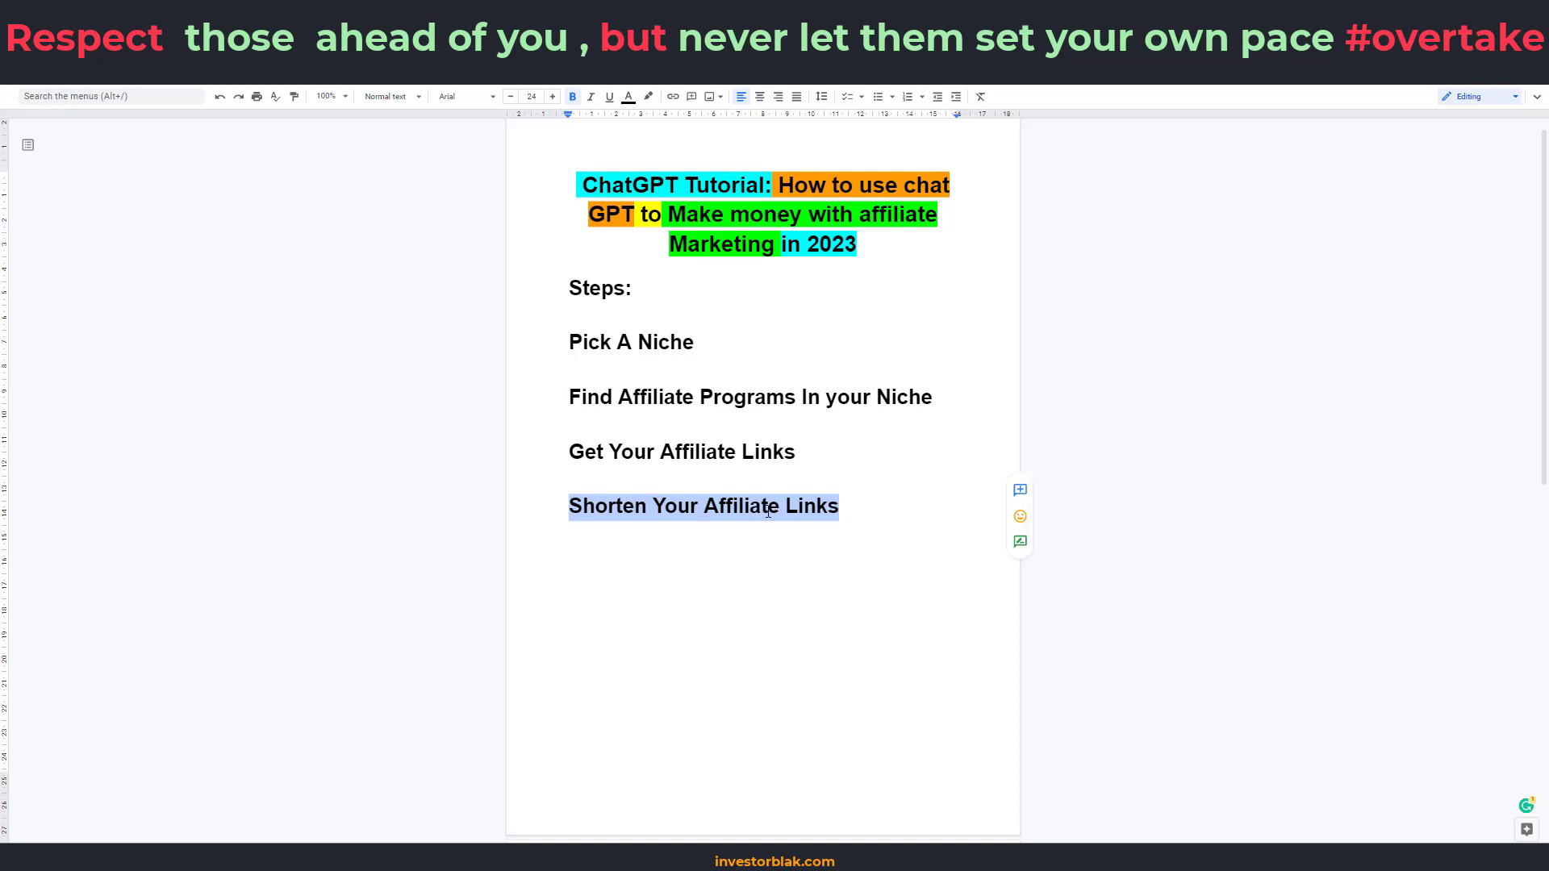
left_click(855, 514)
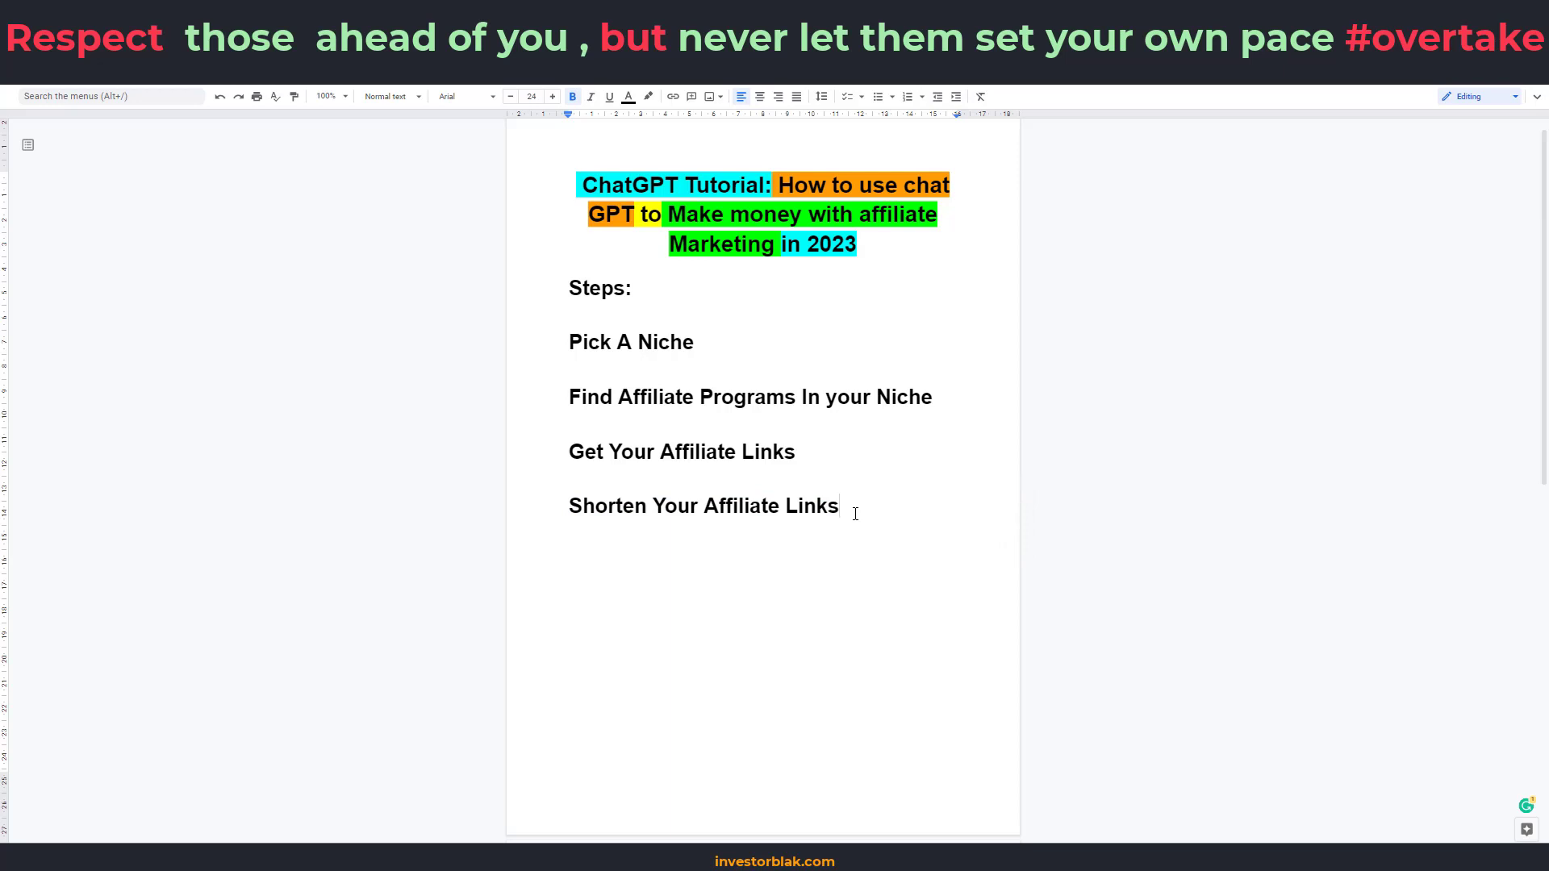
type("Create a Medium Account and Quora Account.")
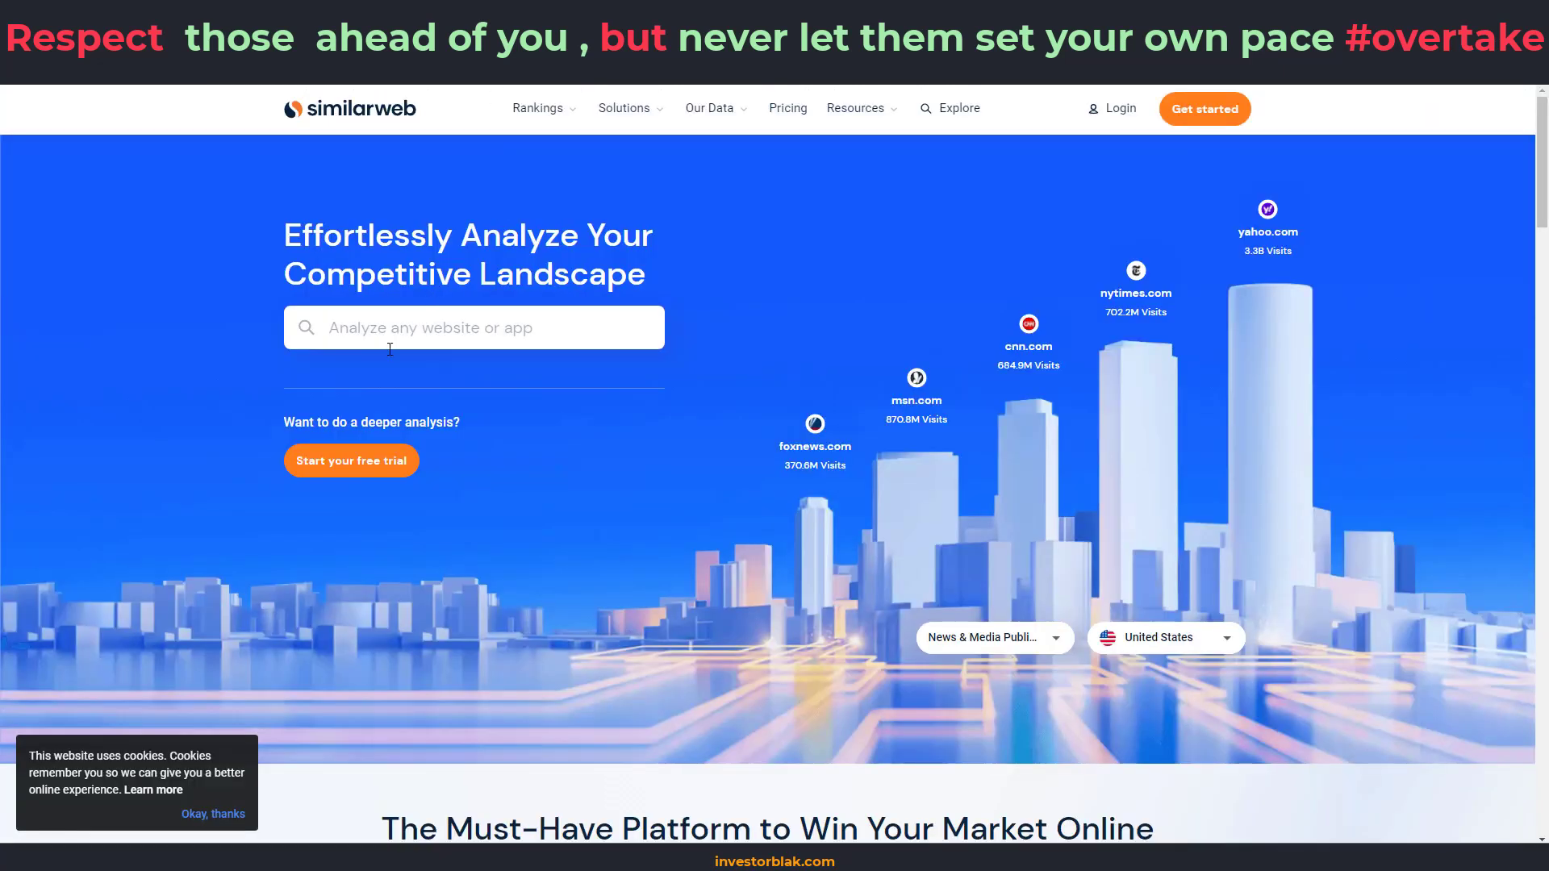
Switch to Similarweb and examine the total visits and ranking figures for quora.com and medium.com
left_click(398, 322)
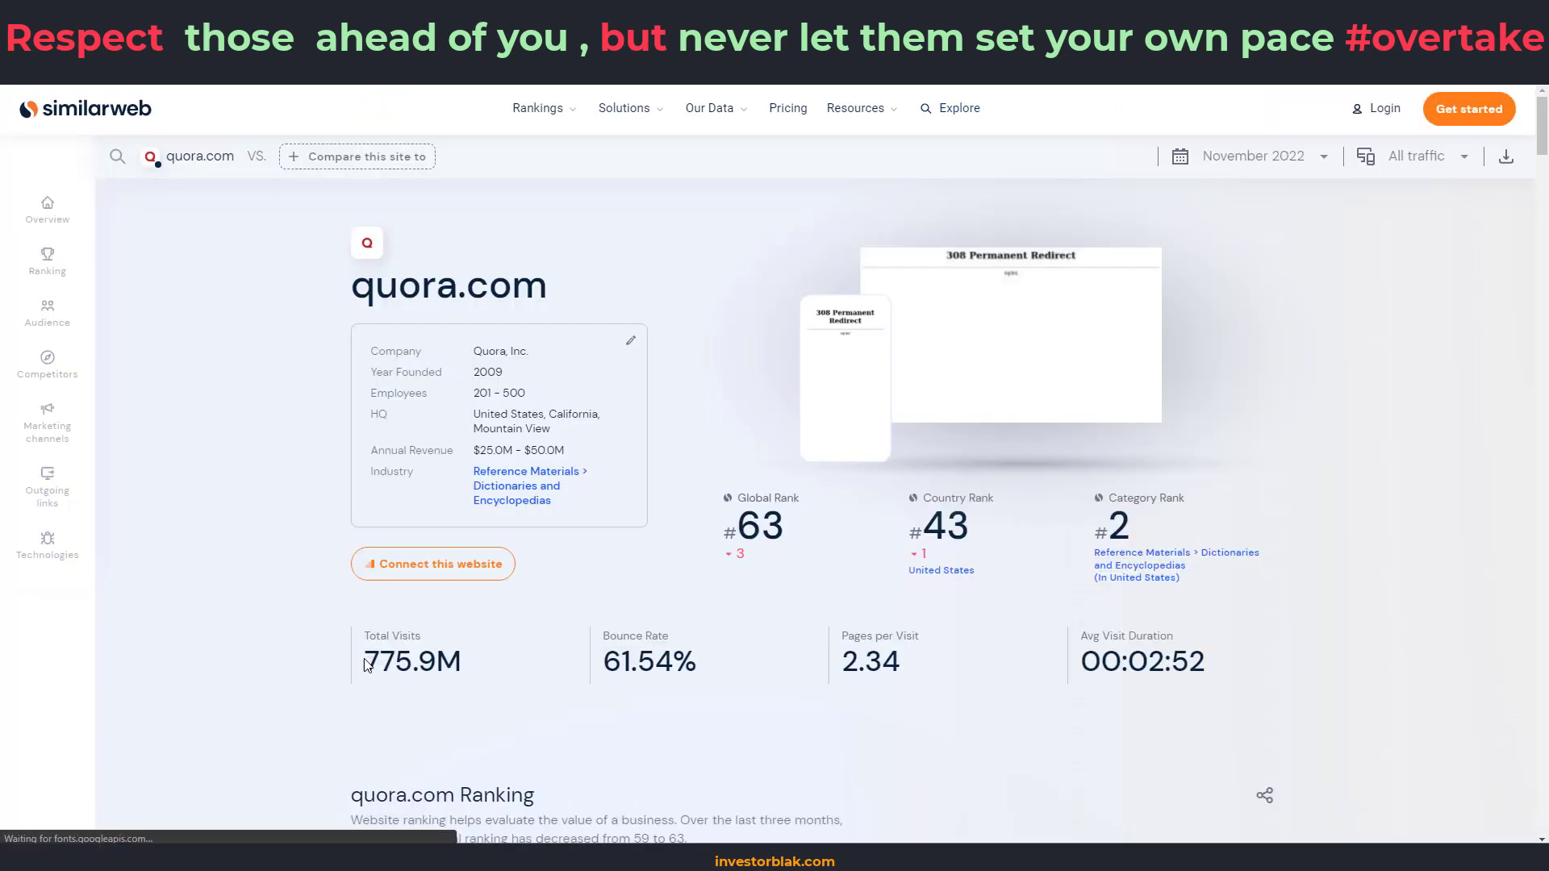
left_click_drag(365, 663, 466, 664)
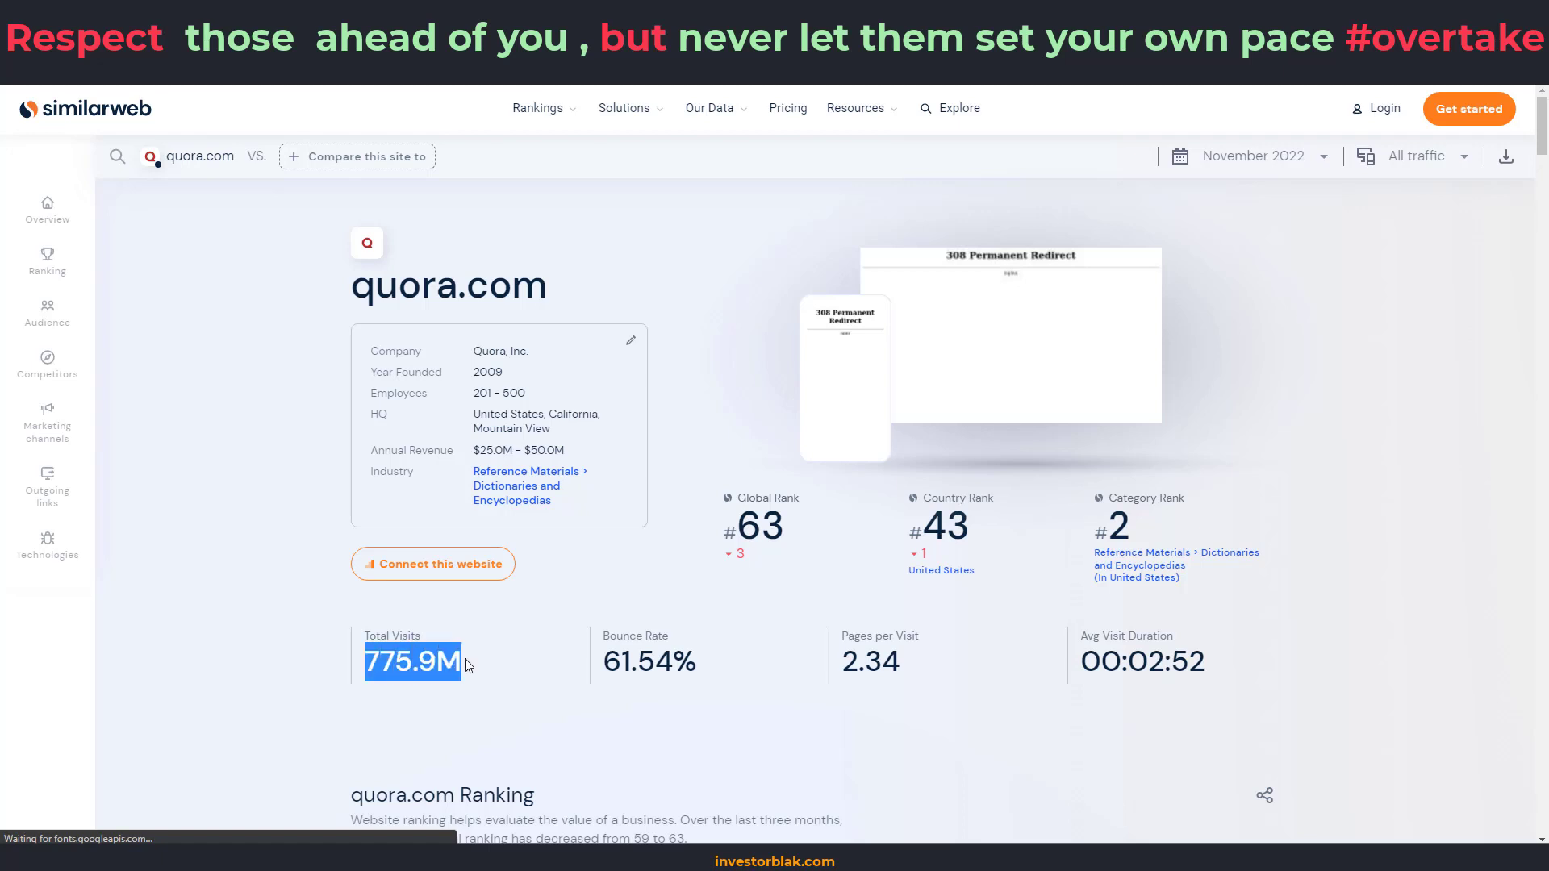
scroll(1092, 491, "down", 7)
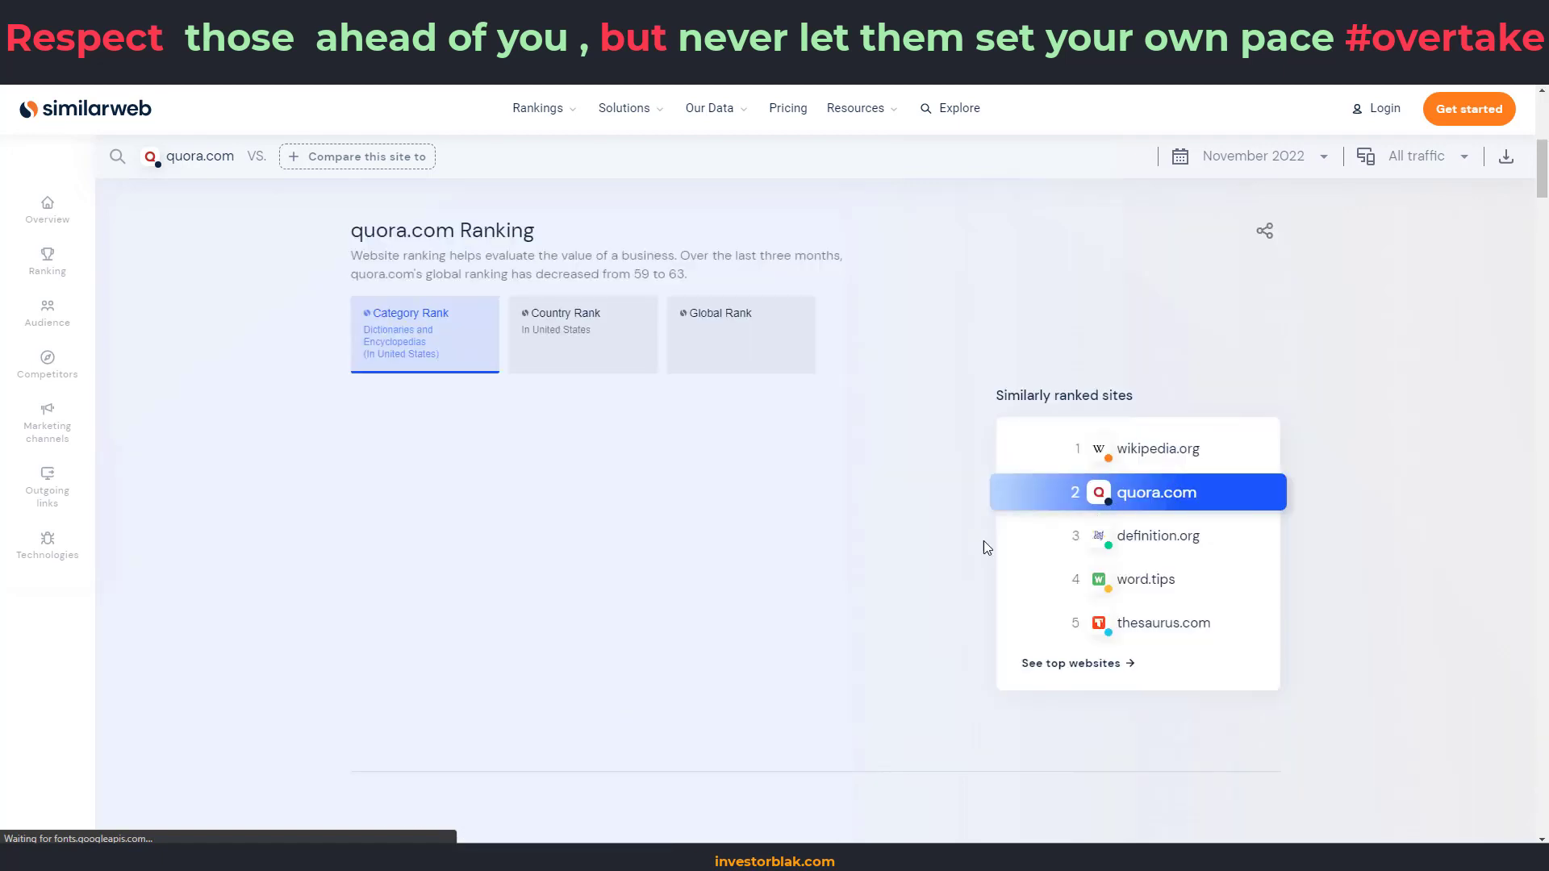
scroll(989, 512, "up", 7)
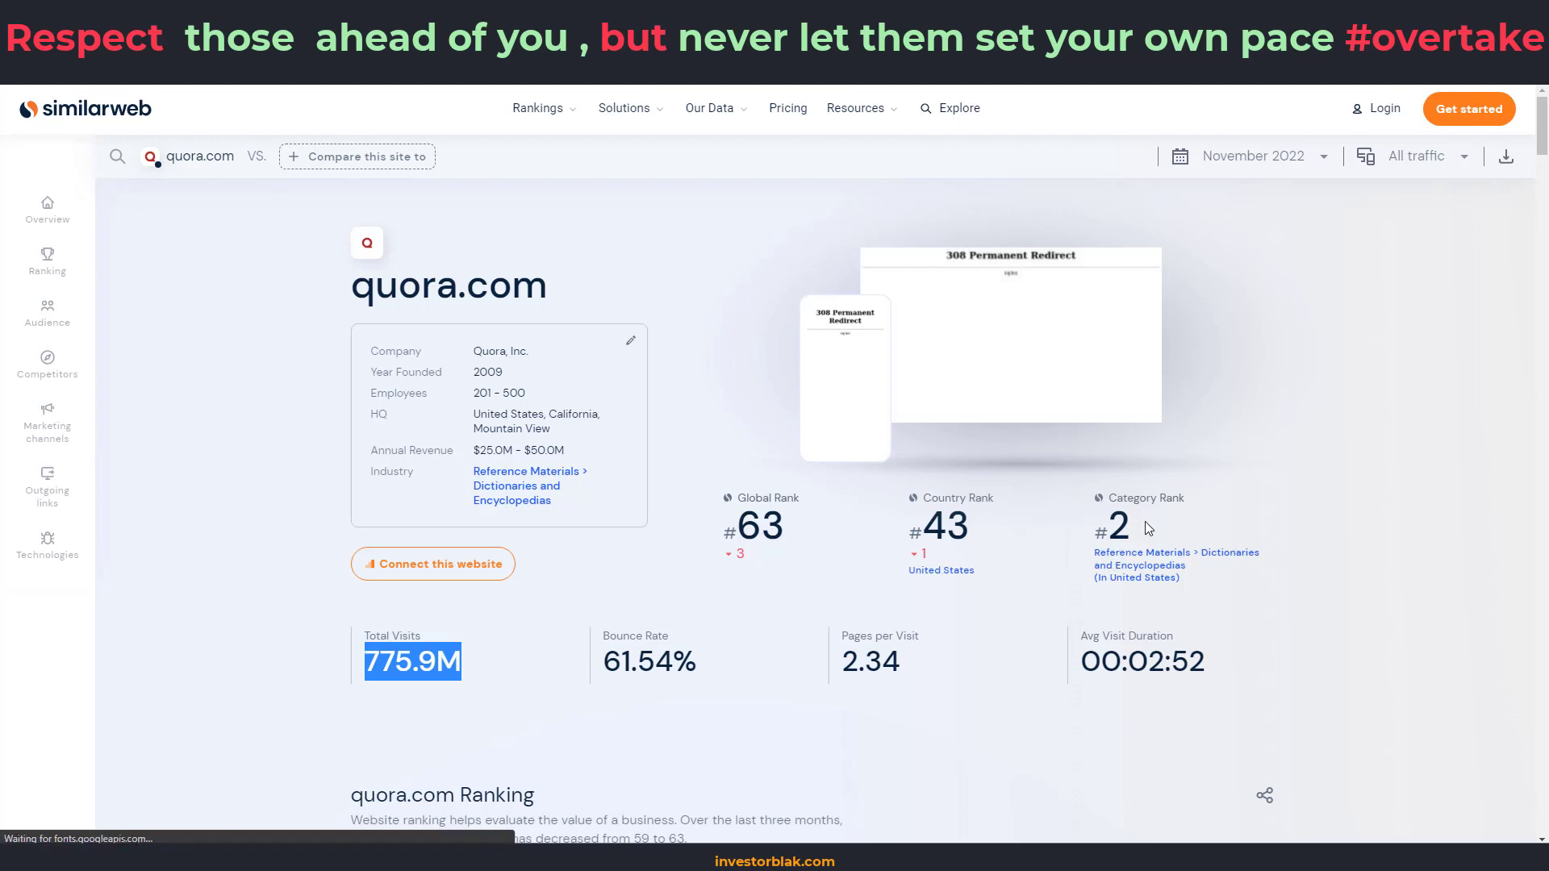
scroll(1049, 484, "down", 20)
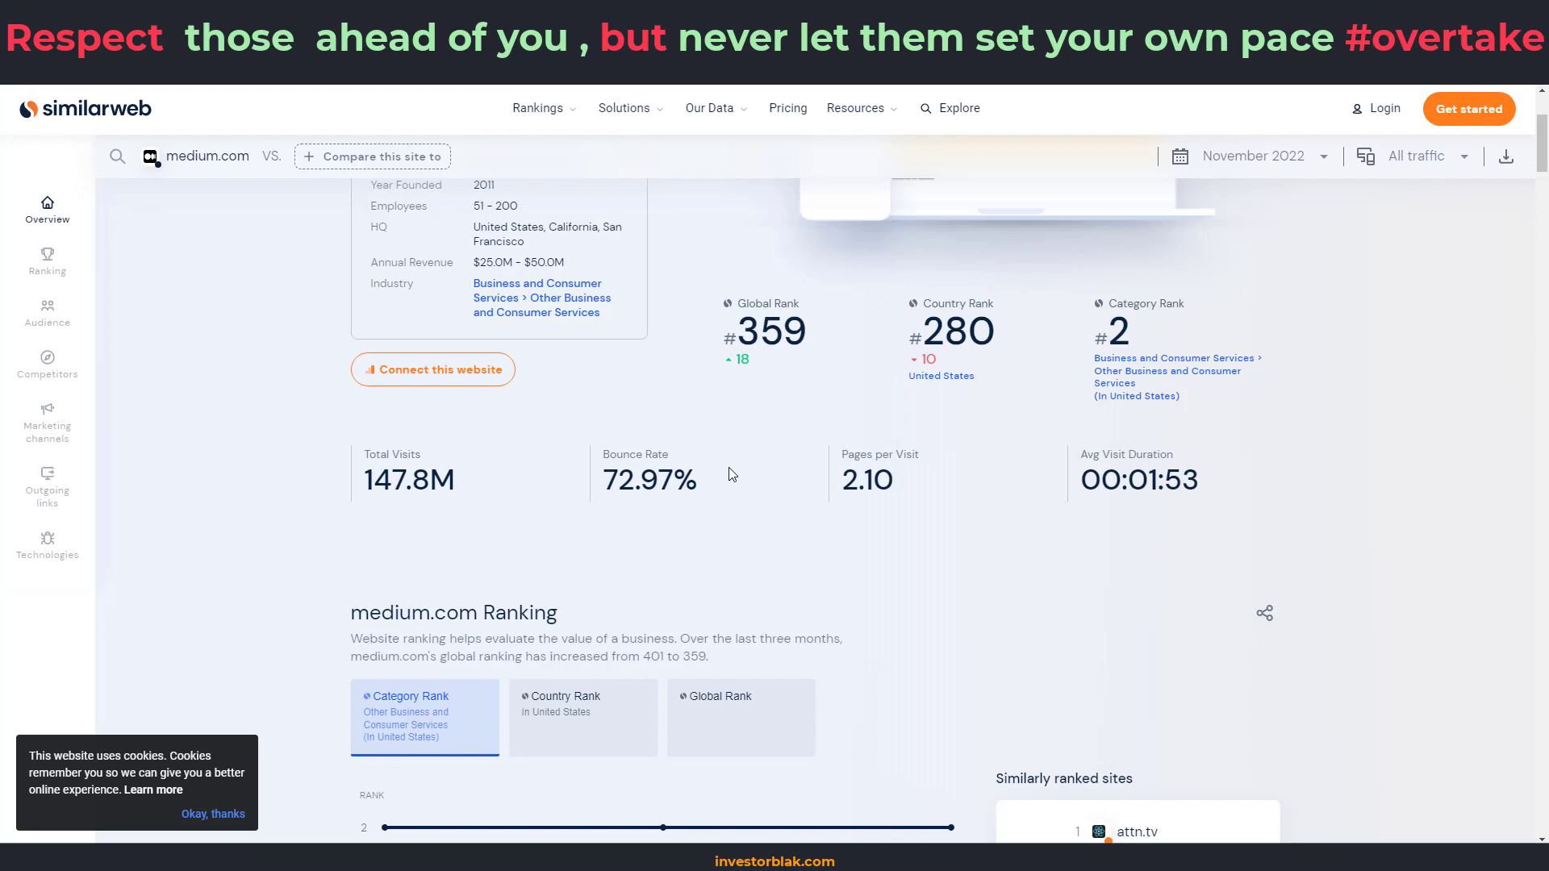
scroll(1024, 478, "down", 6)
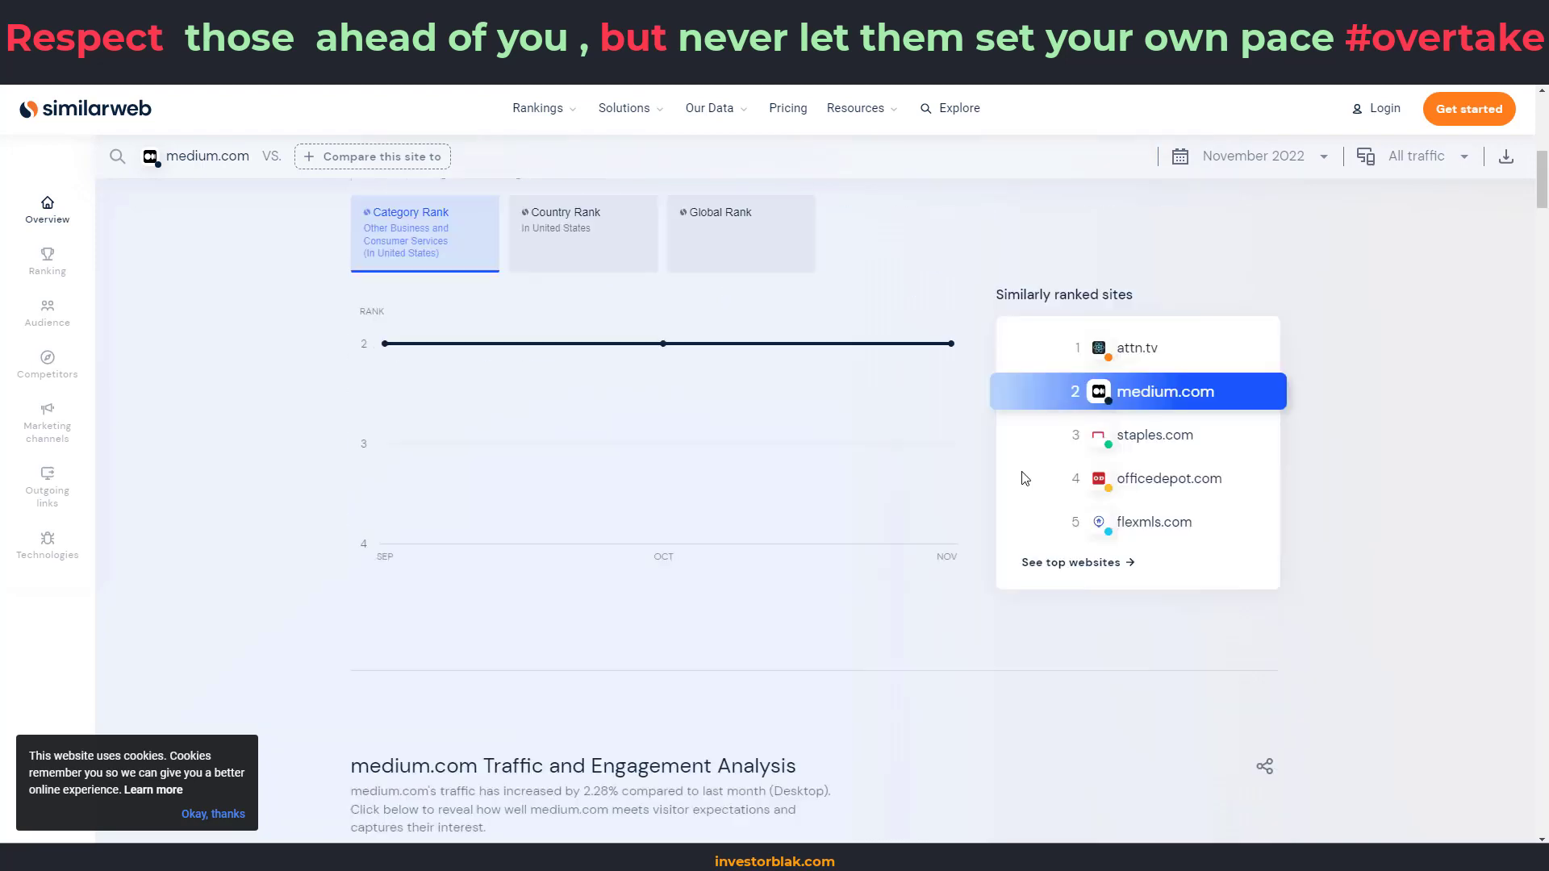
scroll(1024, 478, "down", 15)
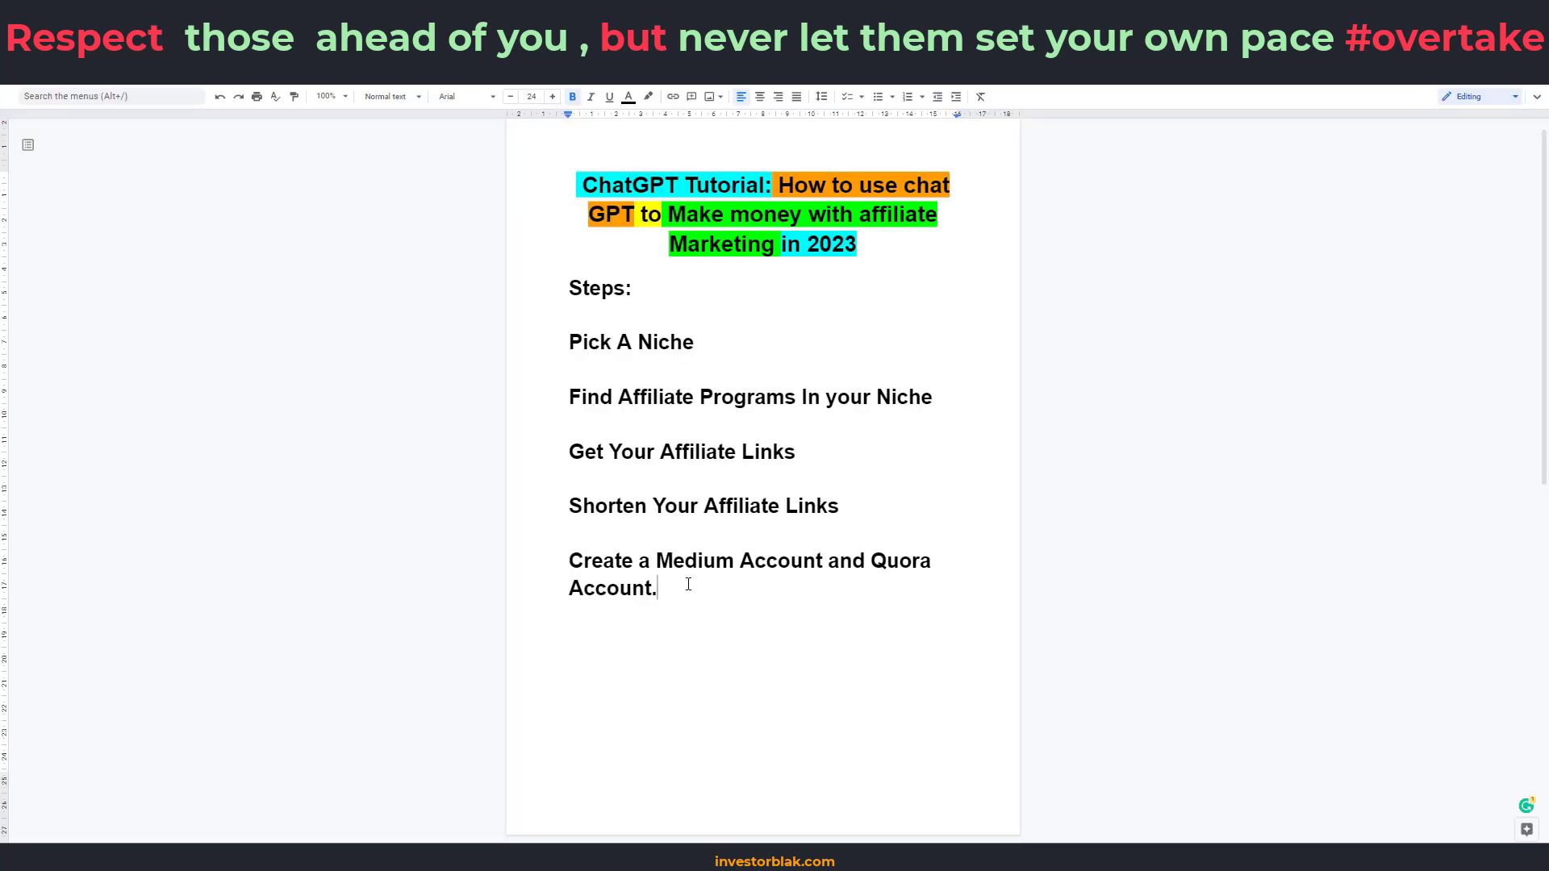
Switch back to the document and restore the "Sign Up For Chat GPT" line and the line about writing 2 complementing articles for Medium and Quora
key("ctrl+z")
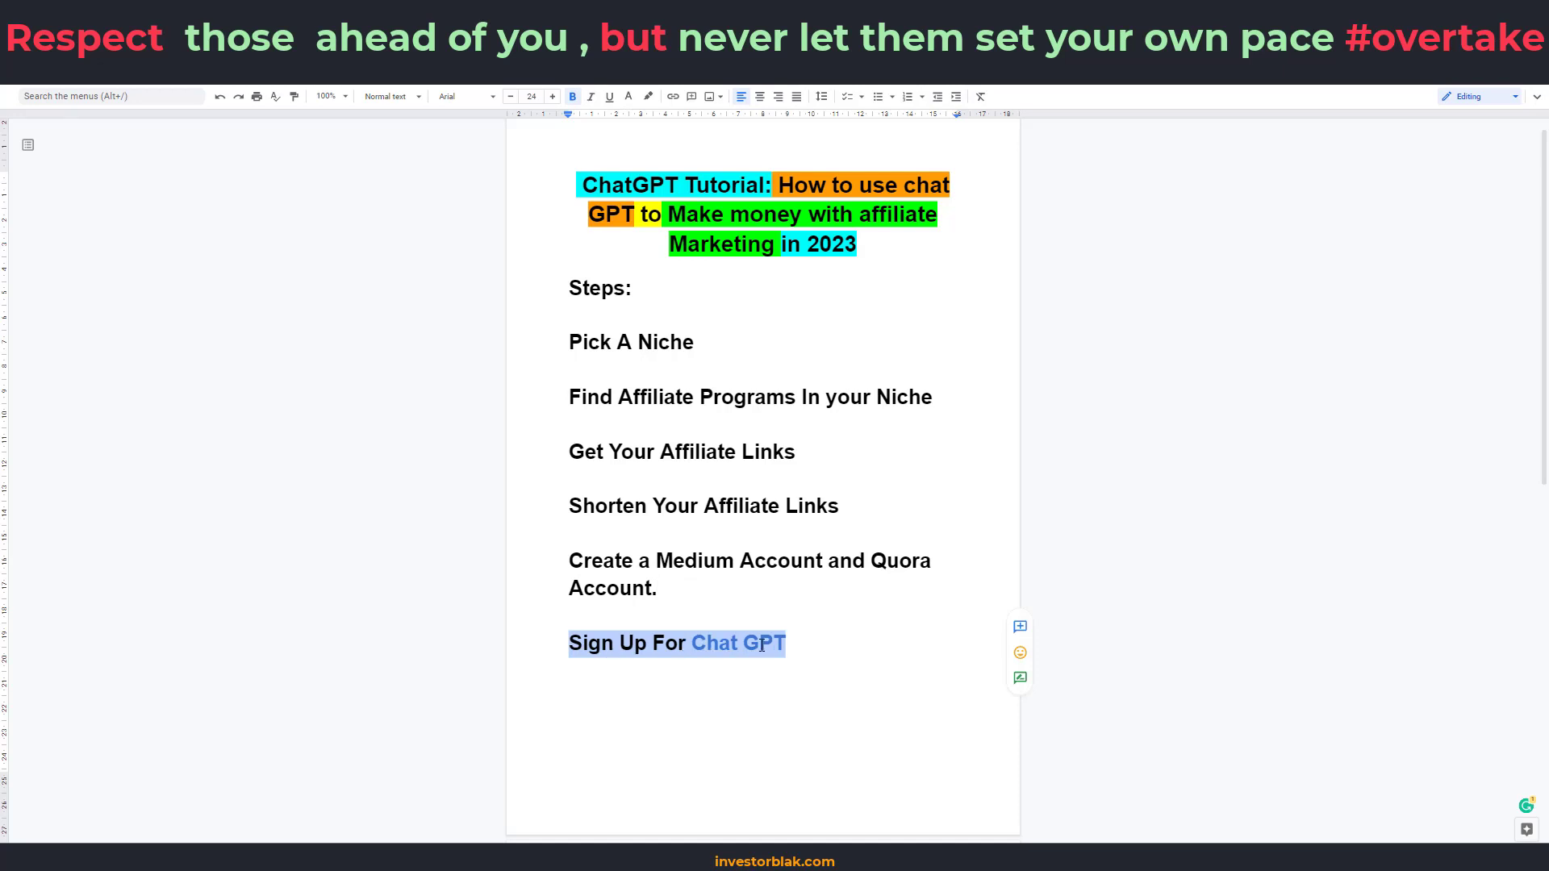
left_click(793, 648)
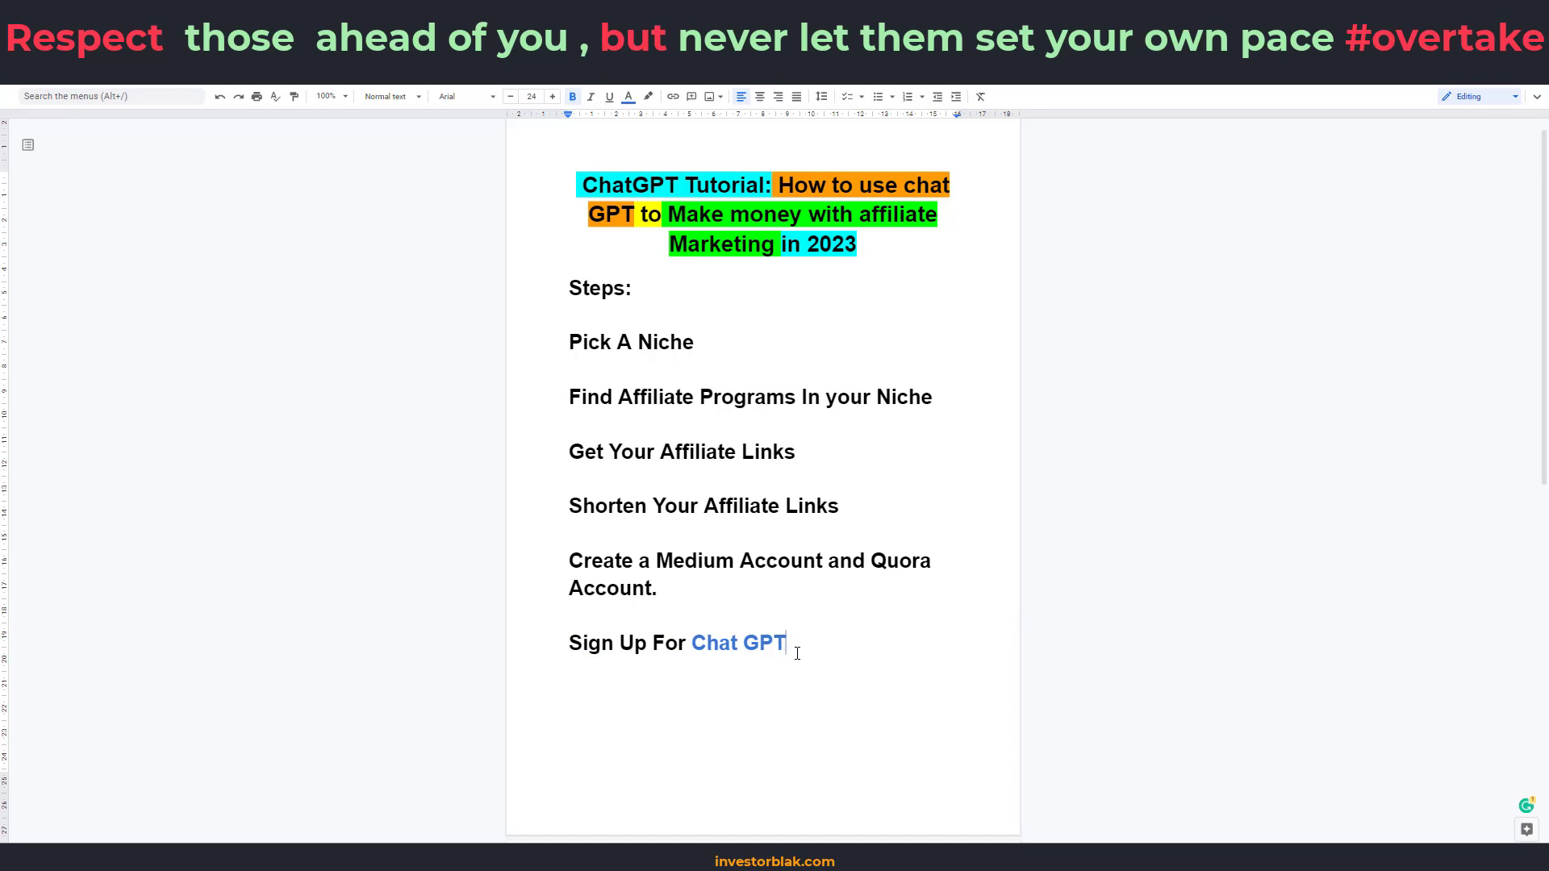
key("ctrl+y")
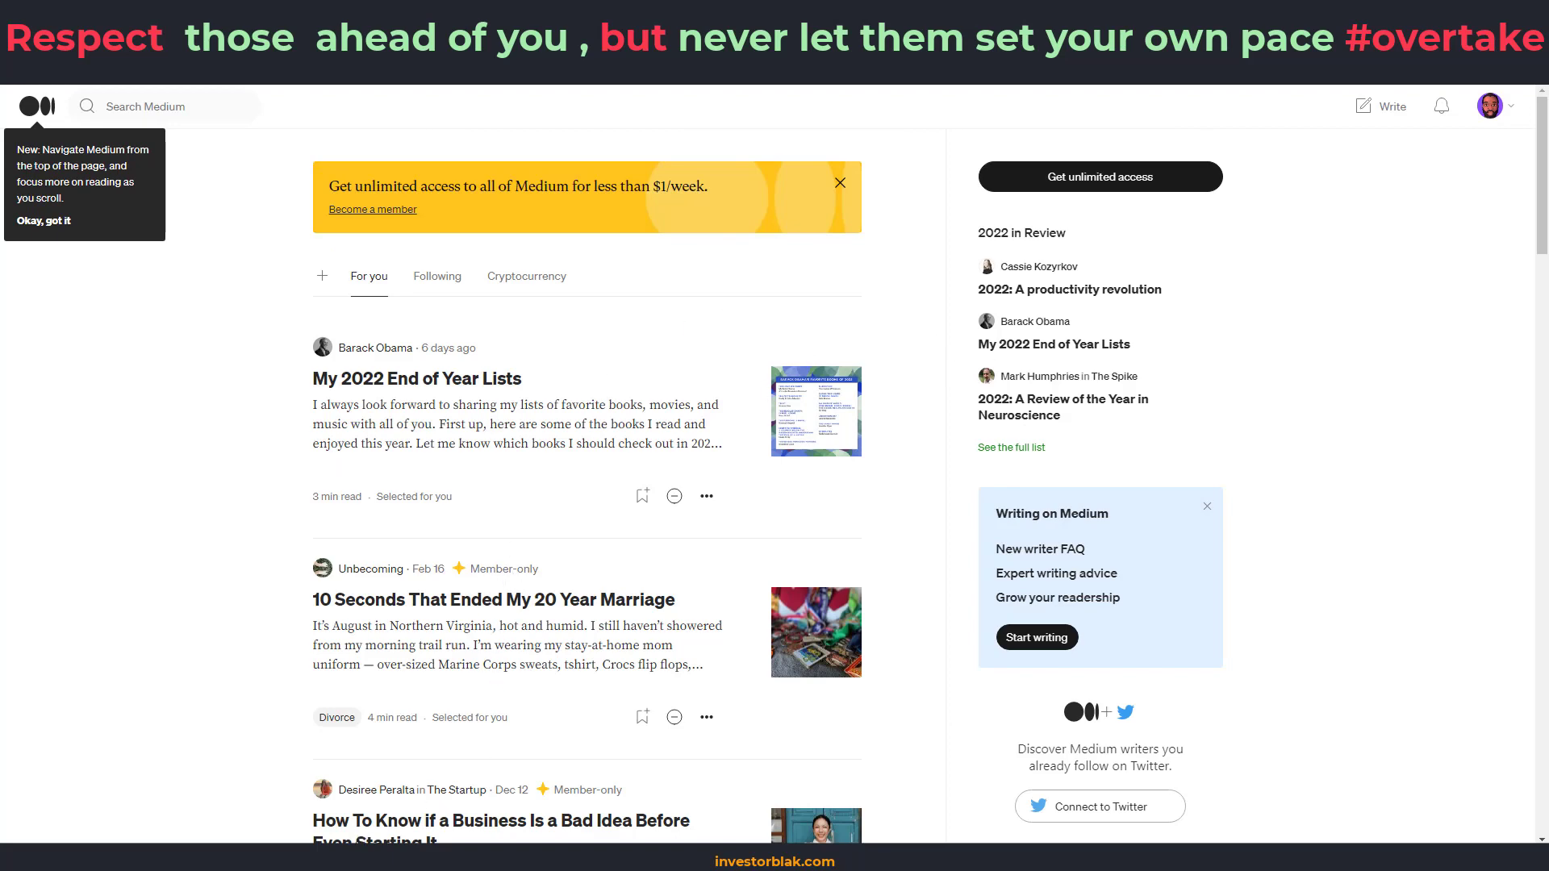
Switch to the Notepad notes over the Medium page and review the Digital Marketing niche and the Get Response entry
key("alt+Tab")
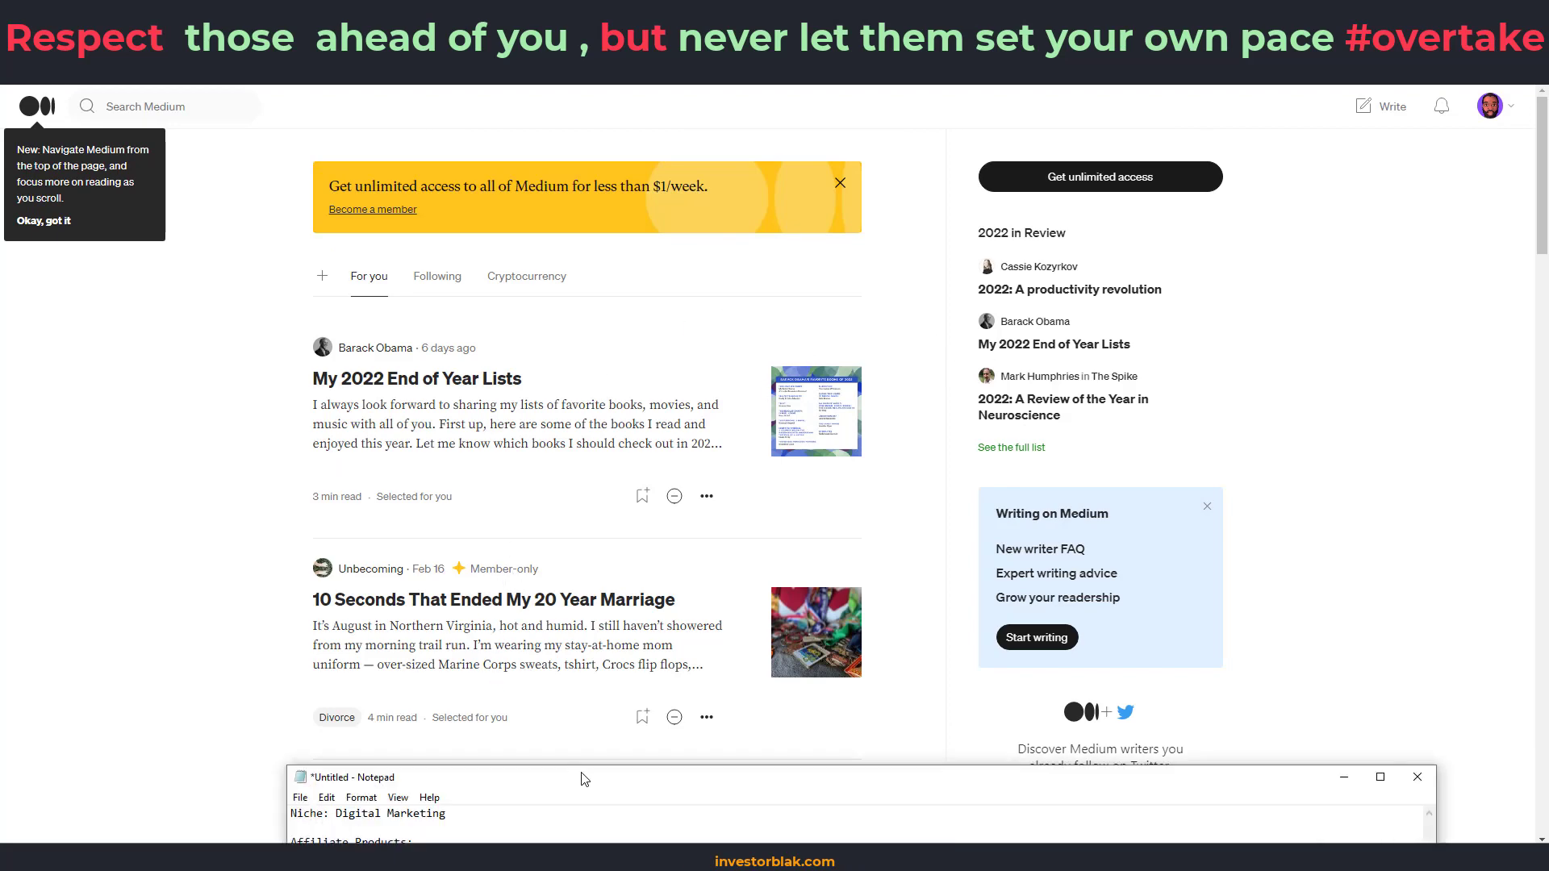
left_click_drag(581, 779, 666, 153)
left_click_drag(528, 188, 436, 188)
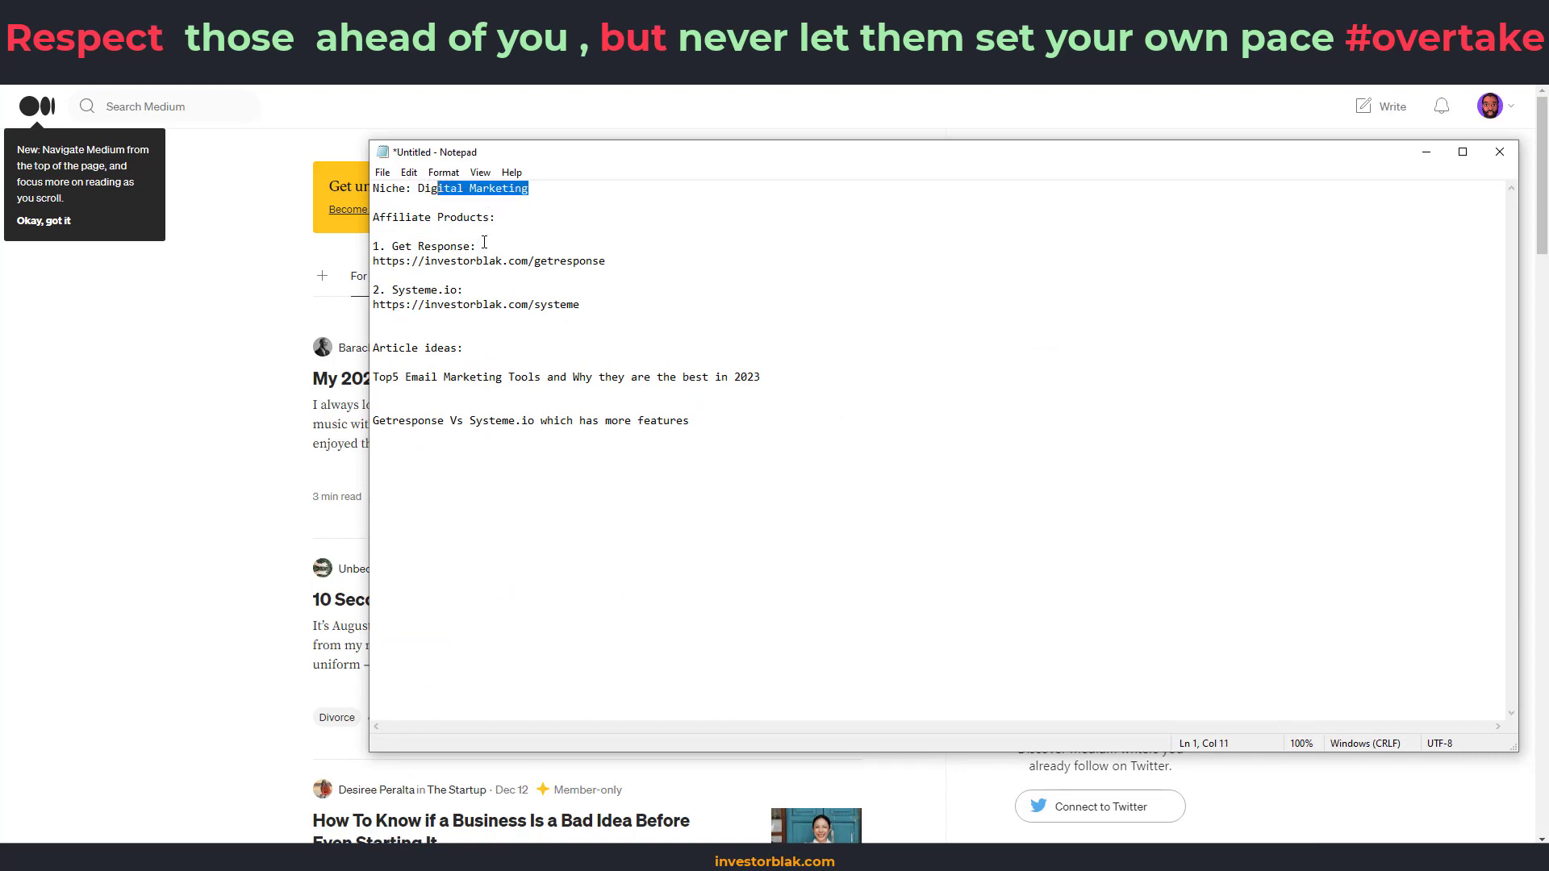
left_click_drag(393, 247, 450, 261)
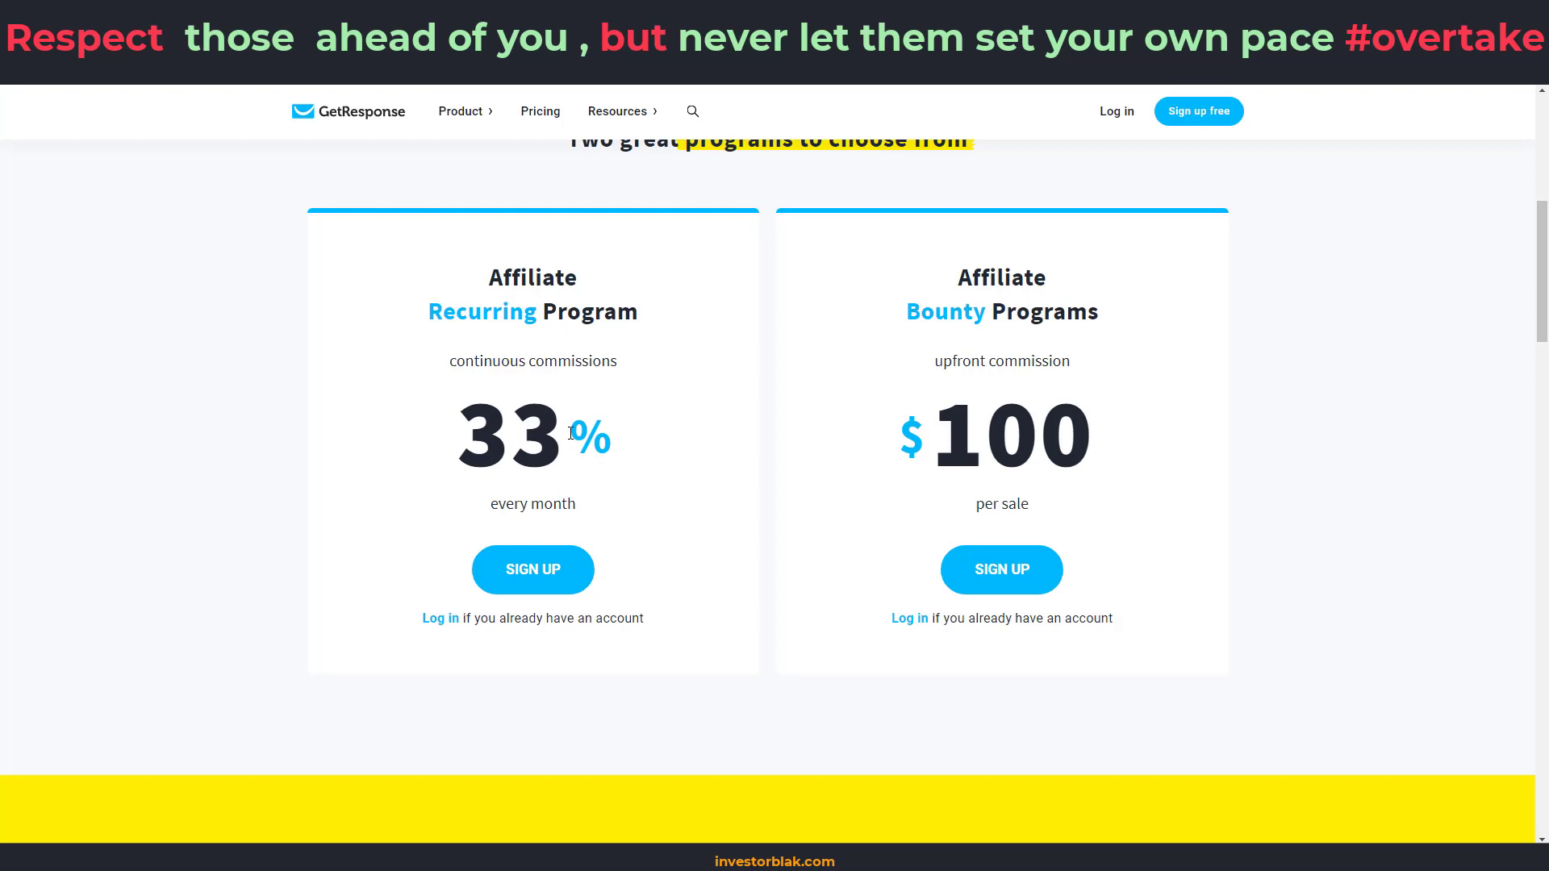
Examine the commissions on the GetResponse and Systeme.io affiliate pages alongside the shortened affiliate links in the Notepad notes
left_click_drag(1099, 448, 932, 444)
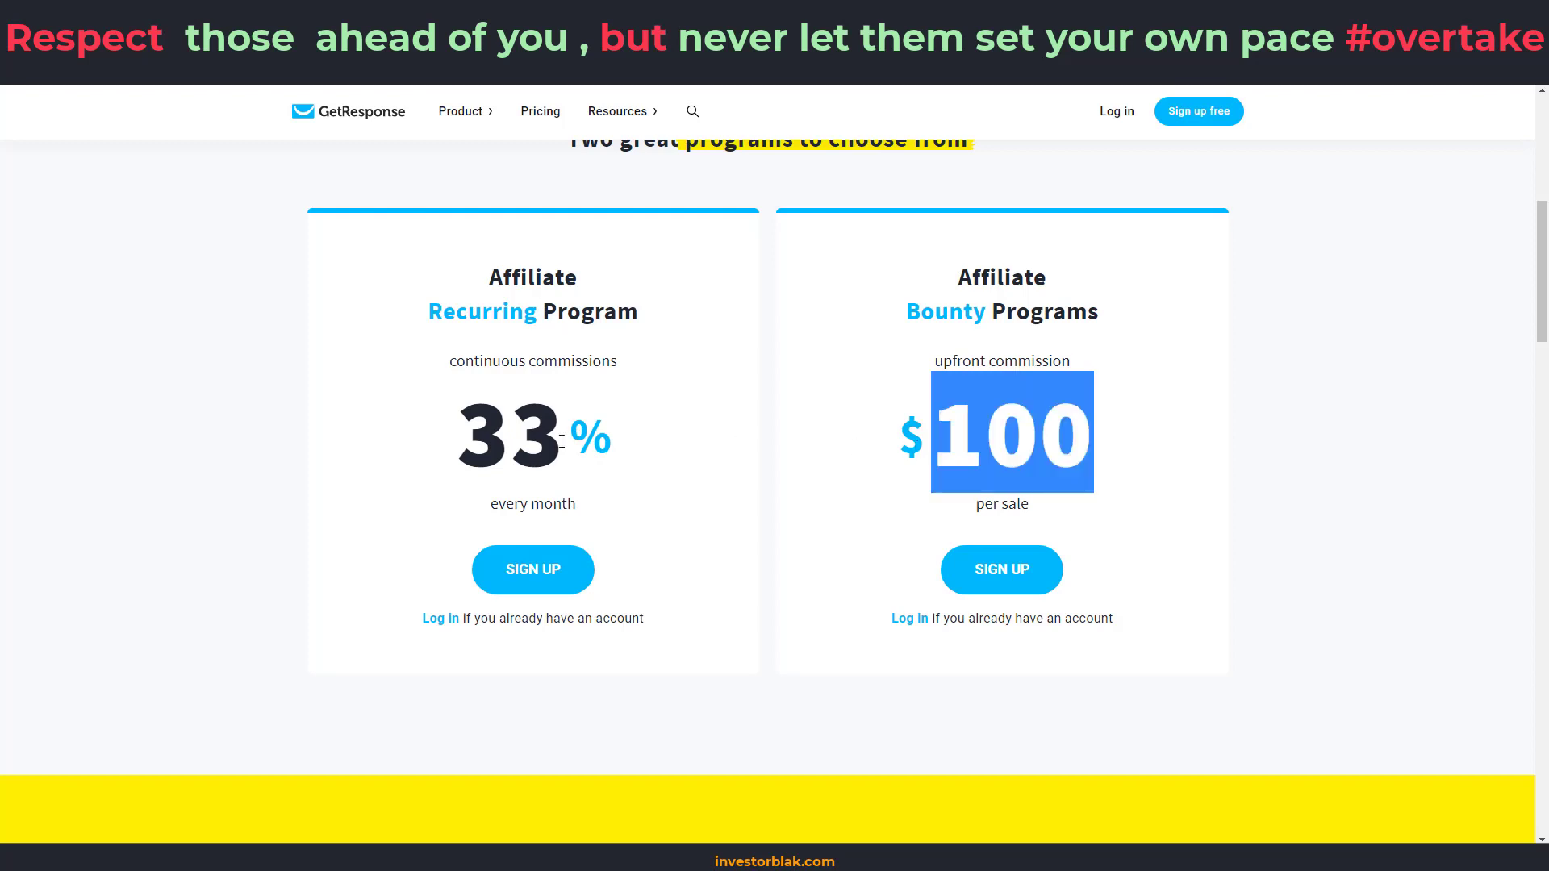
left_click_drag(626, 450, 453, 445)
key("alt+Tab")
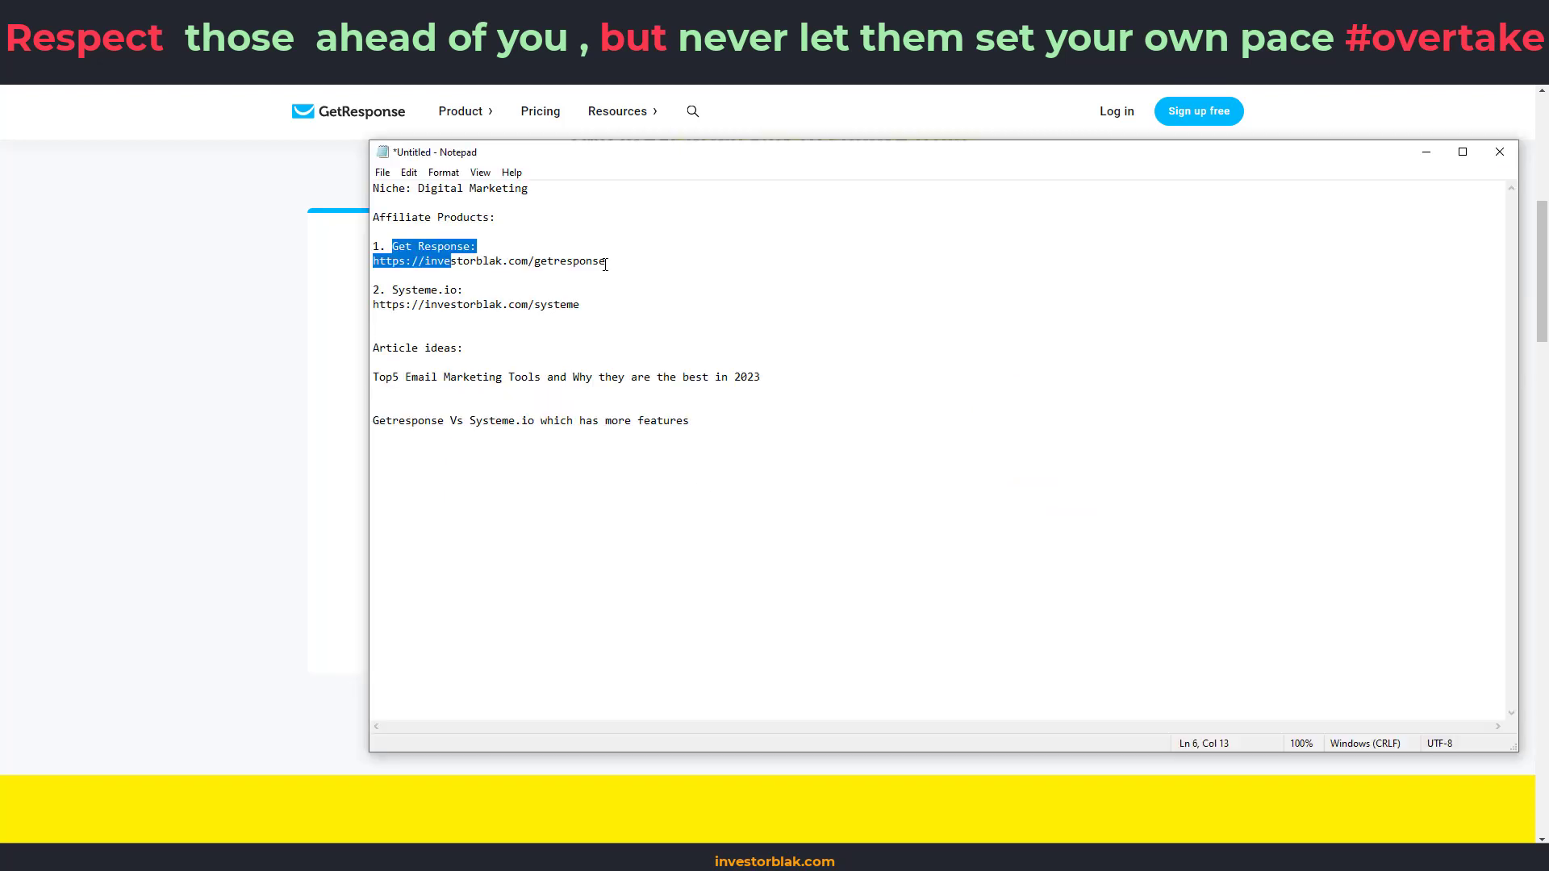
left_click_drag(605, 260, 356, 266)
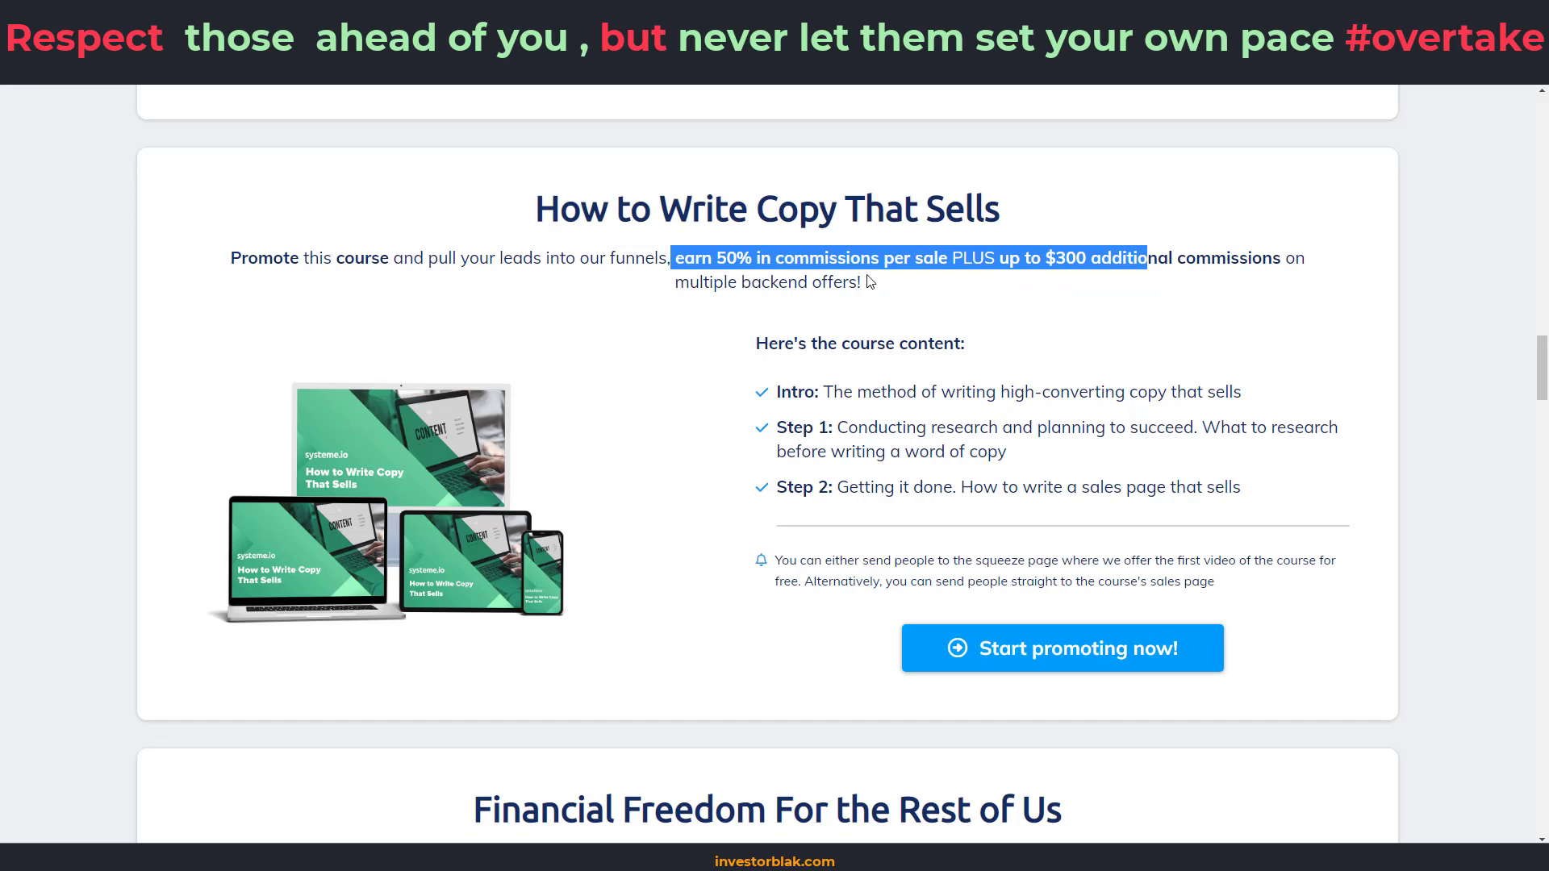
key("alt+Tab")
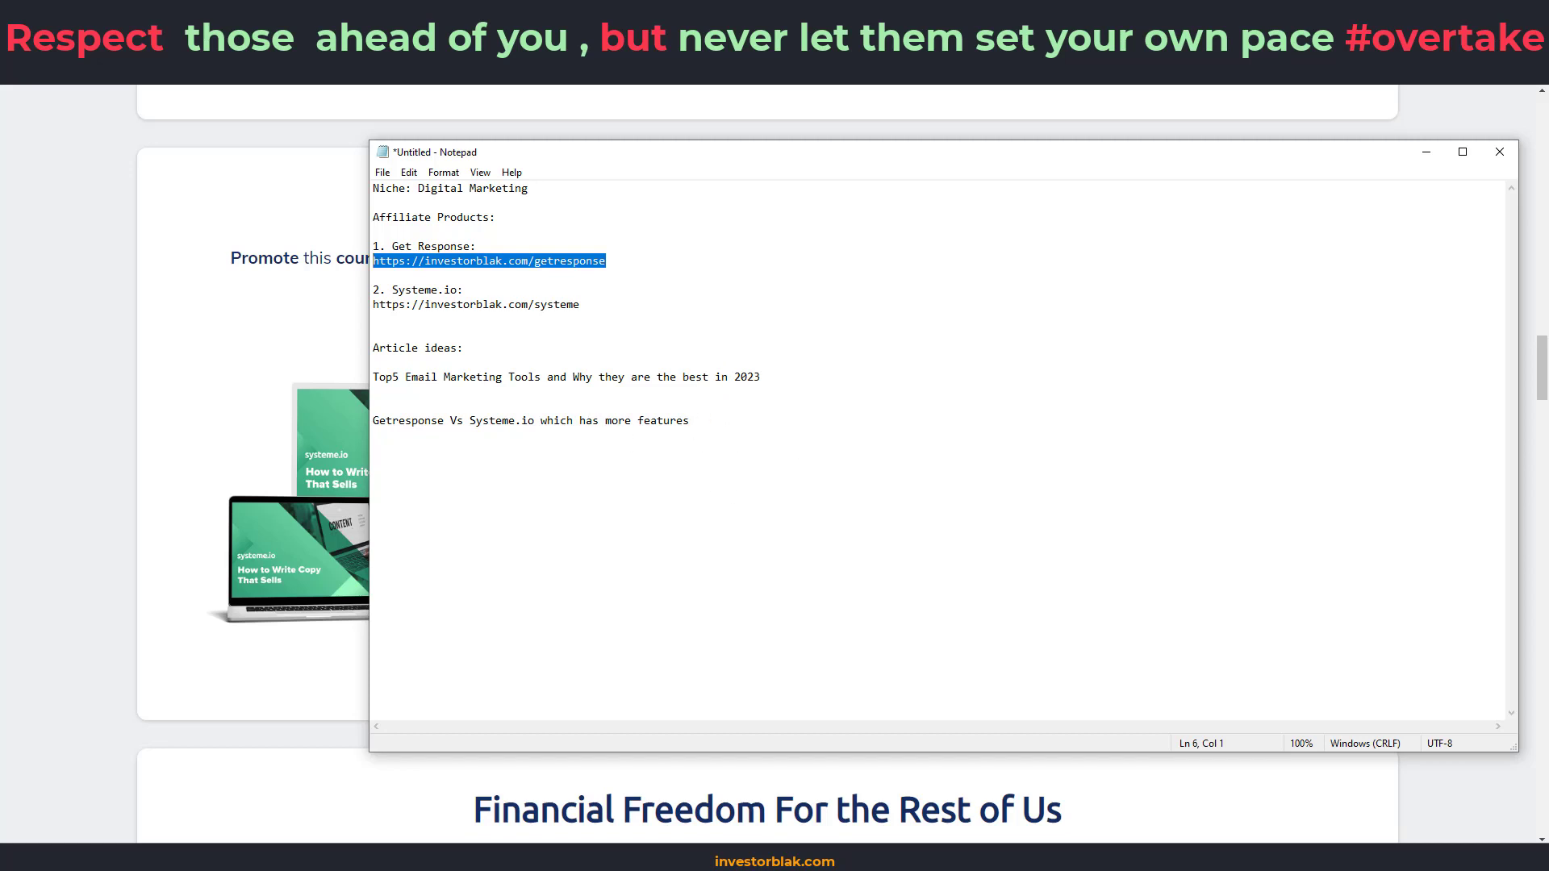
key("alt+Tab")
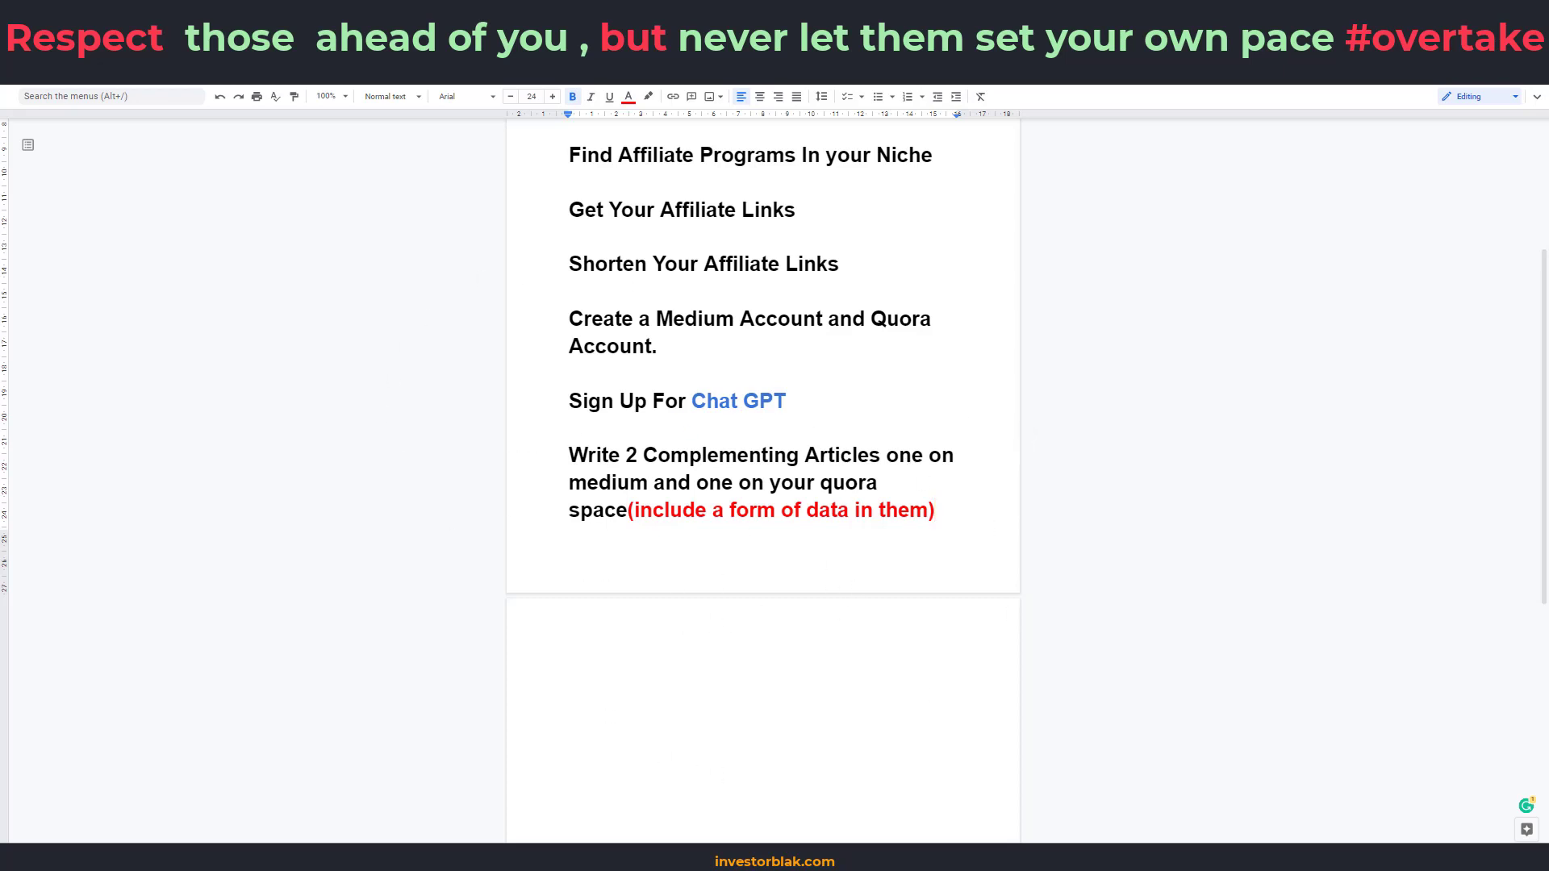
Switch to Quora and open the post box of the Investor Blak space, and start a new story draft on Medium
key("ctrl+Tab")
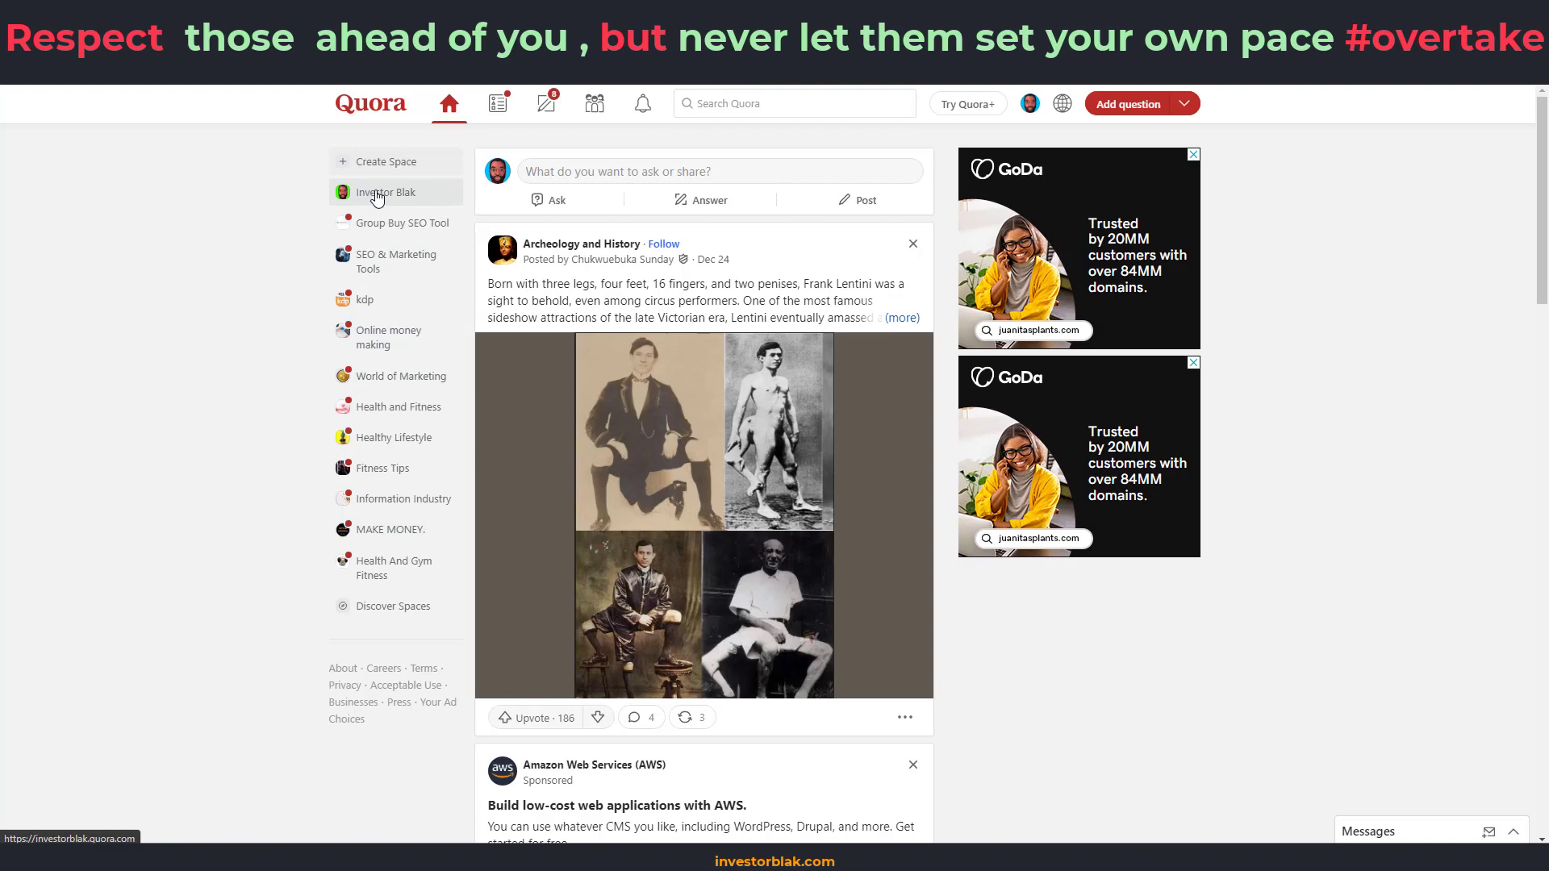
left_click(399, 207)
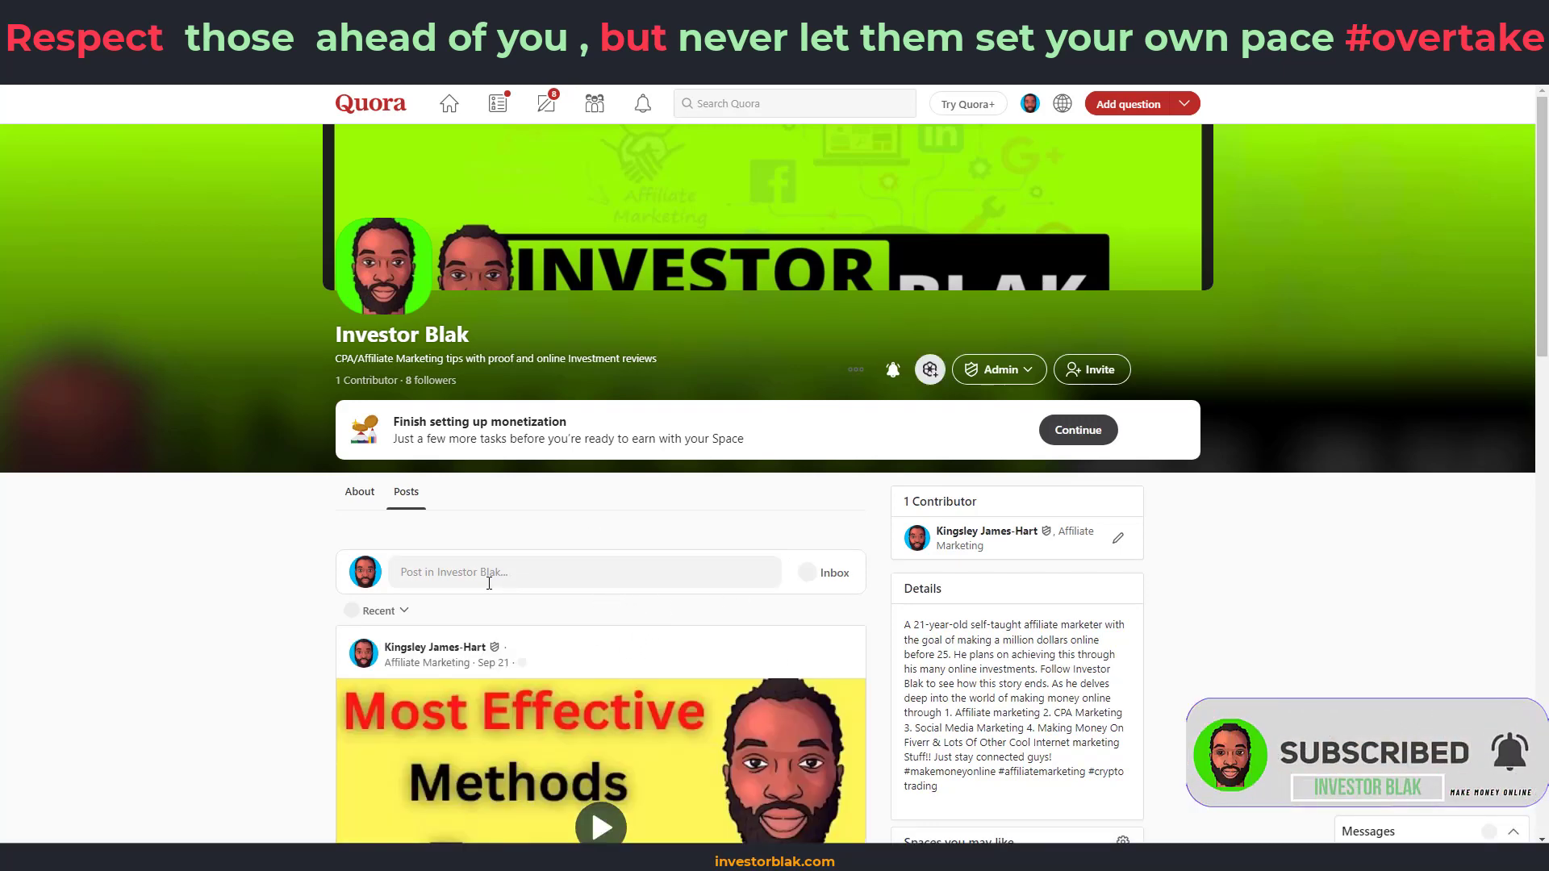
scroll(629, 680, "down", 4)
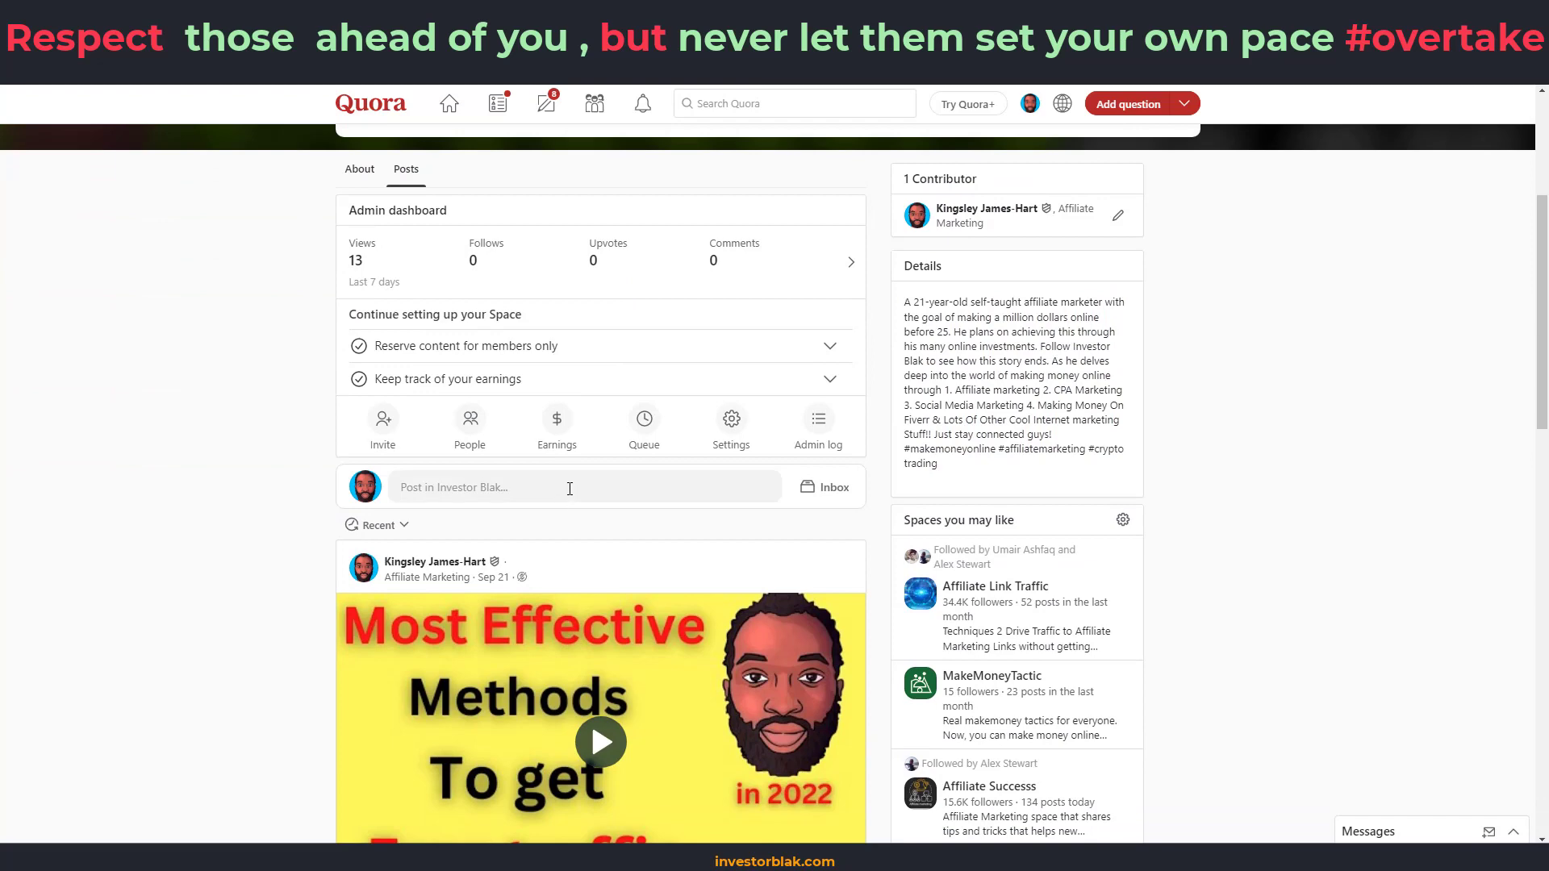
left_click(569, 488)
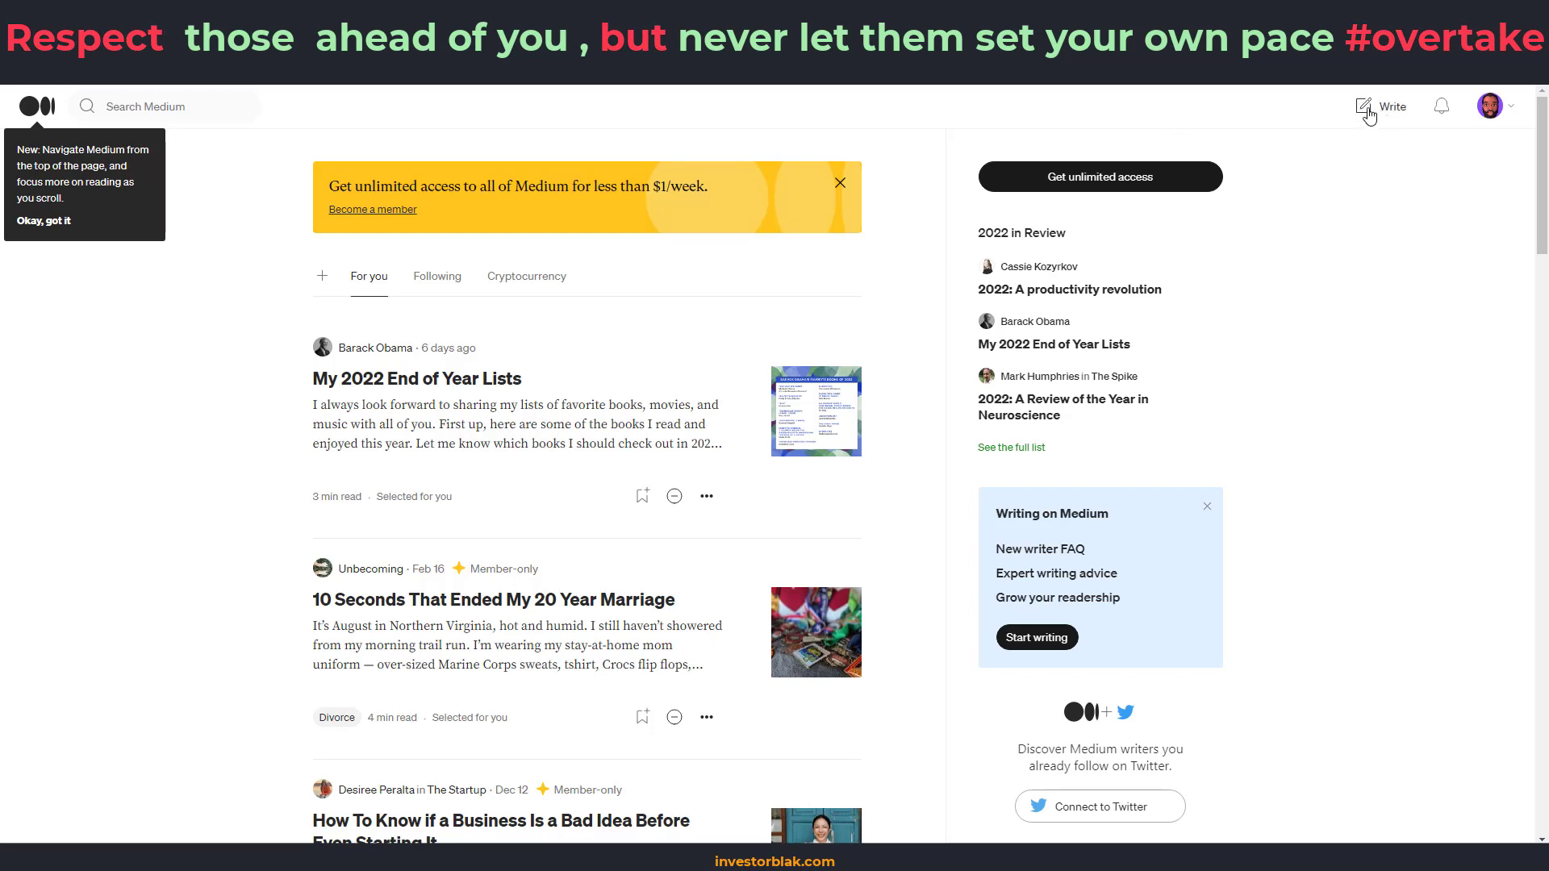
left_click(1371, 114)
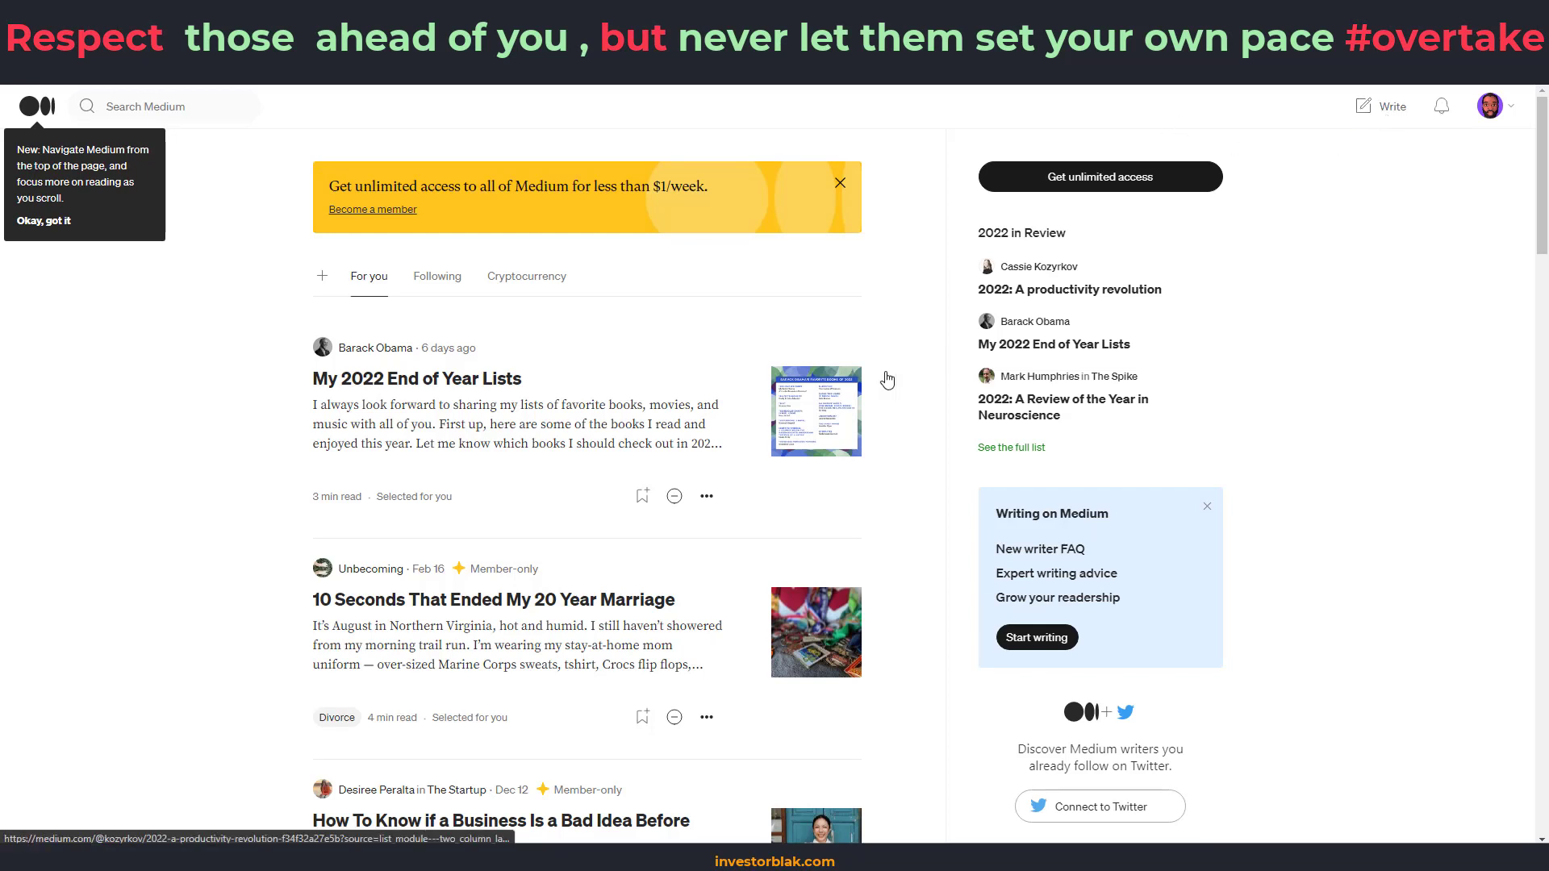
Switch to Notepad and review the article ideas on the top 5 email marketing tools and on Getresponse Vs Systeme.io
key("alt+Tab")
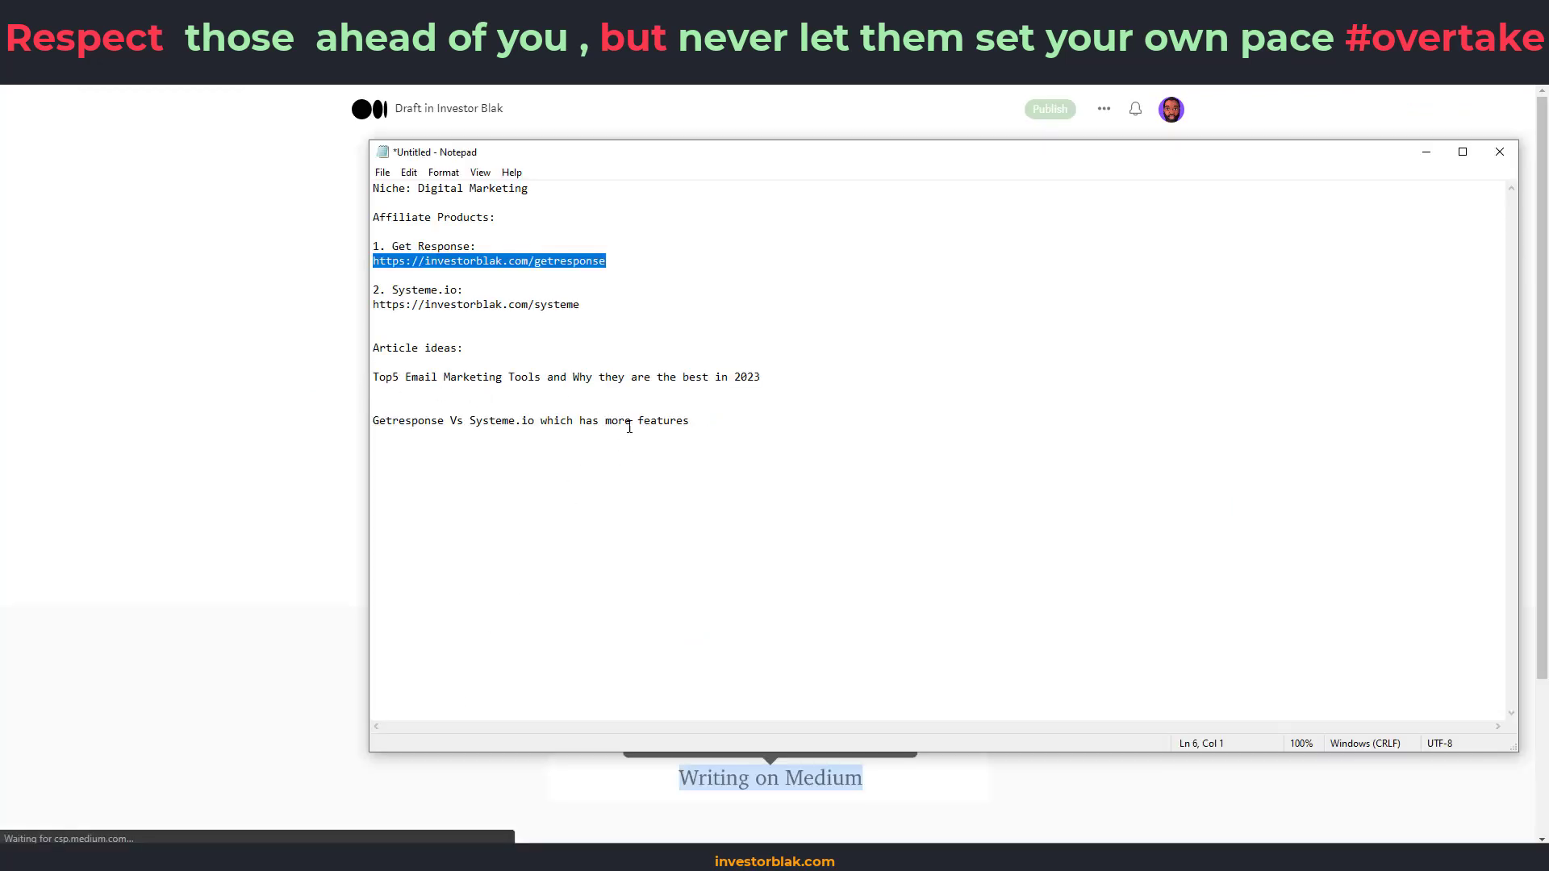
left_click_drag(692, 421, 371, 372)
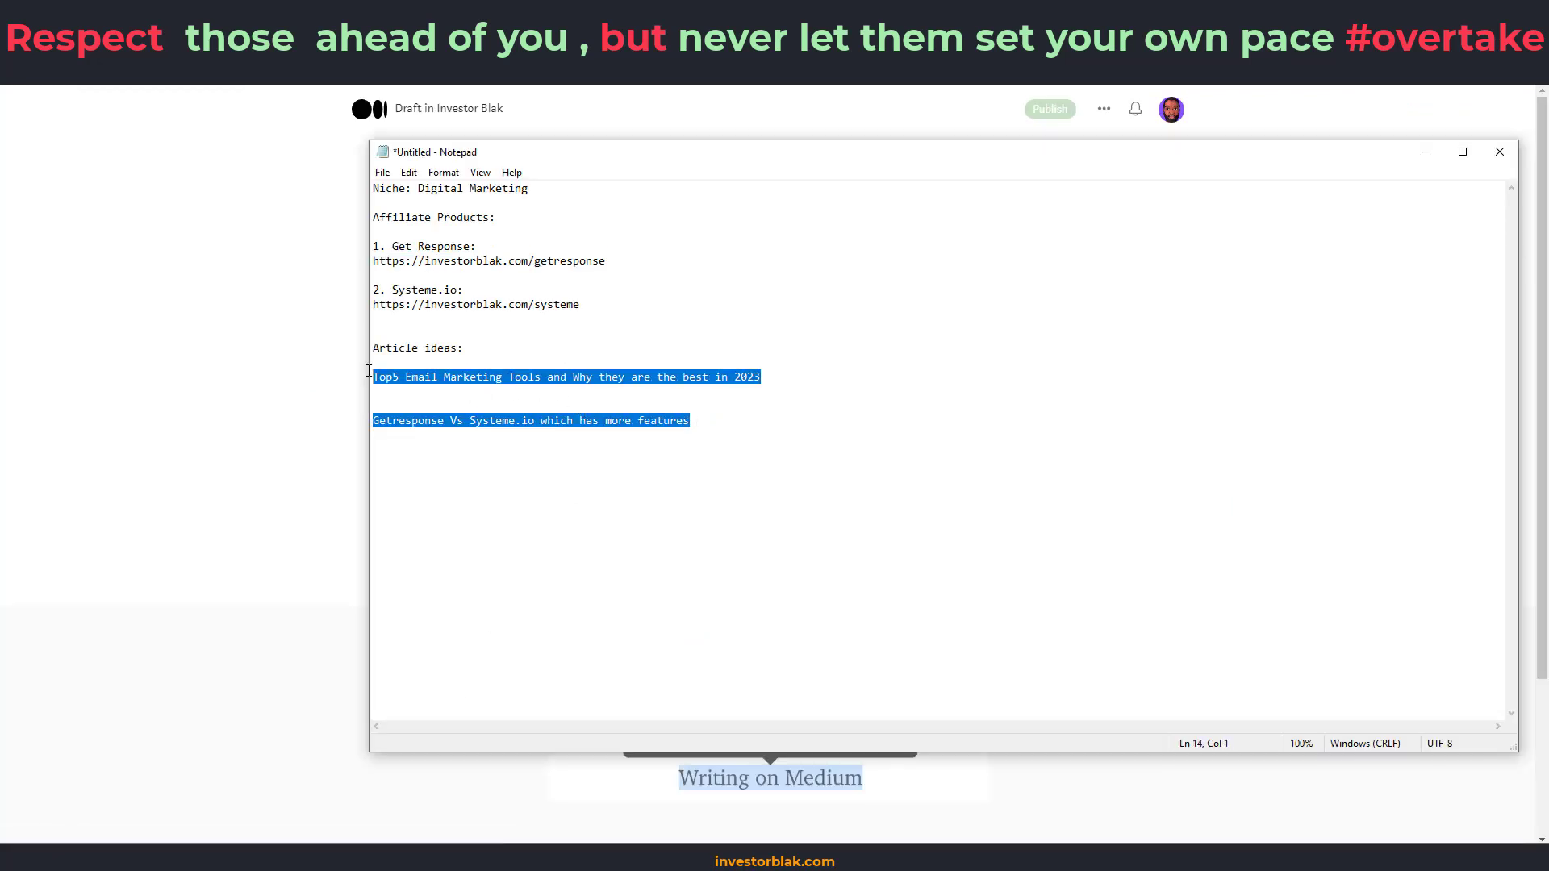
left_click(767, 380)
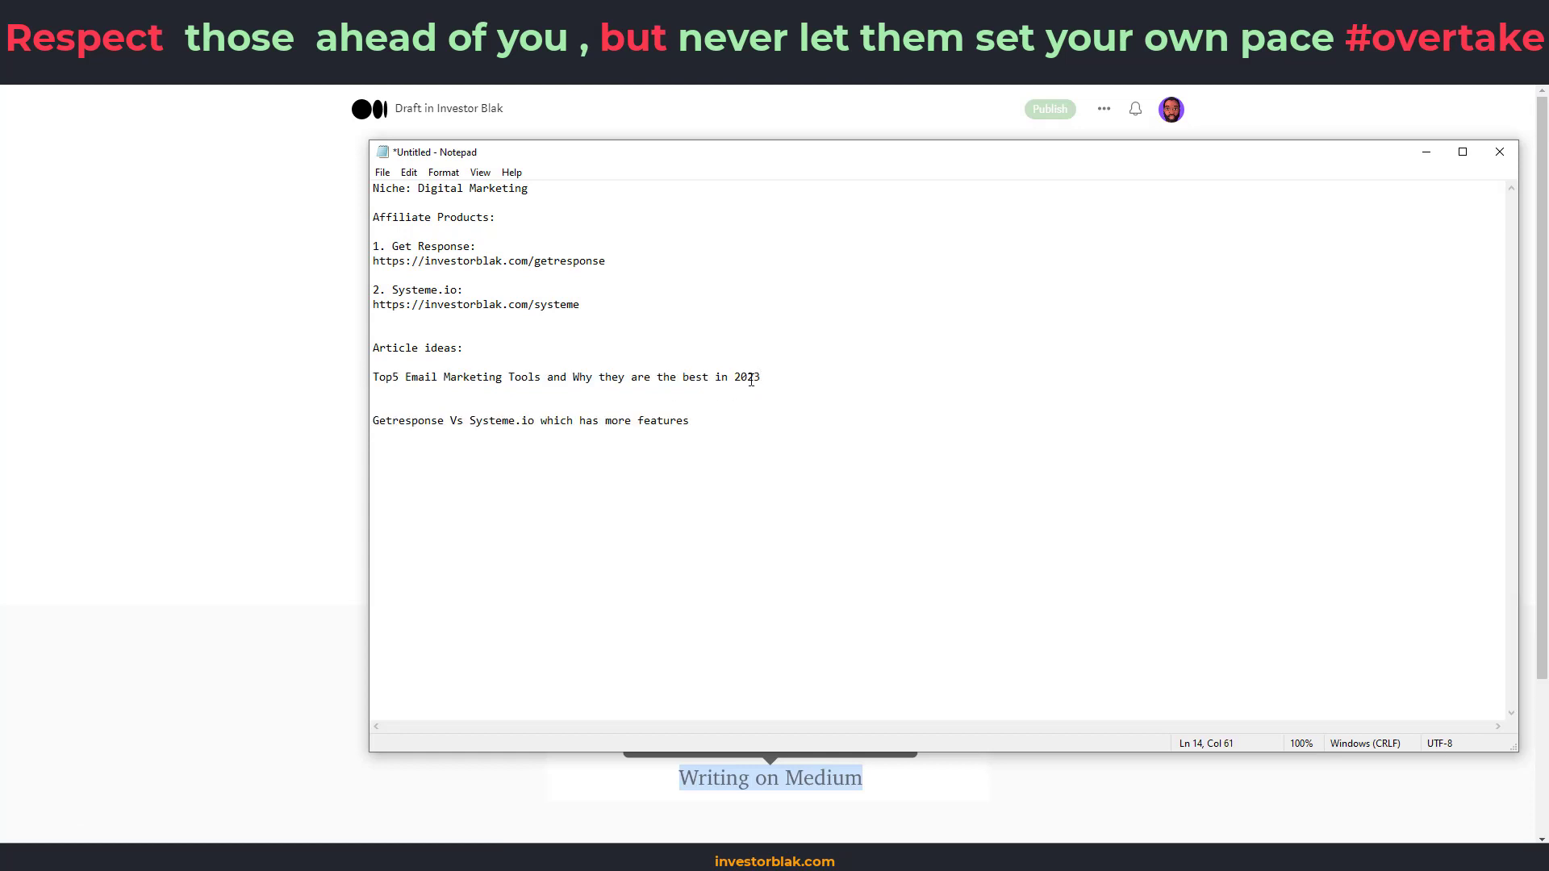
left_click_drag(751, 379, 353, 380)
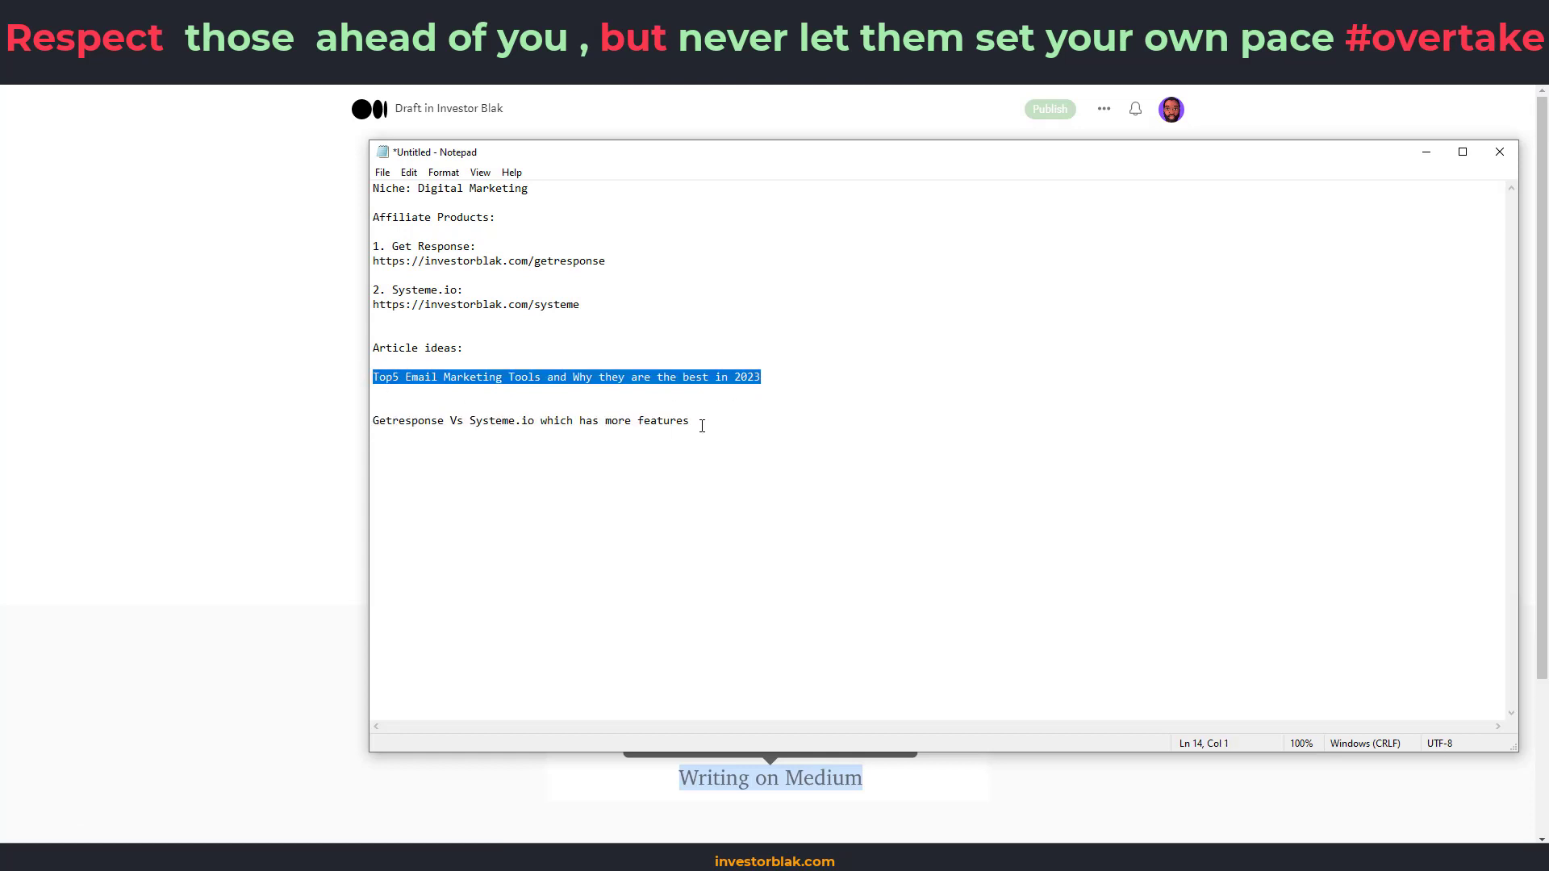
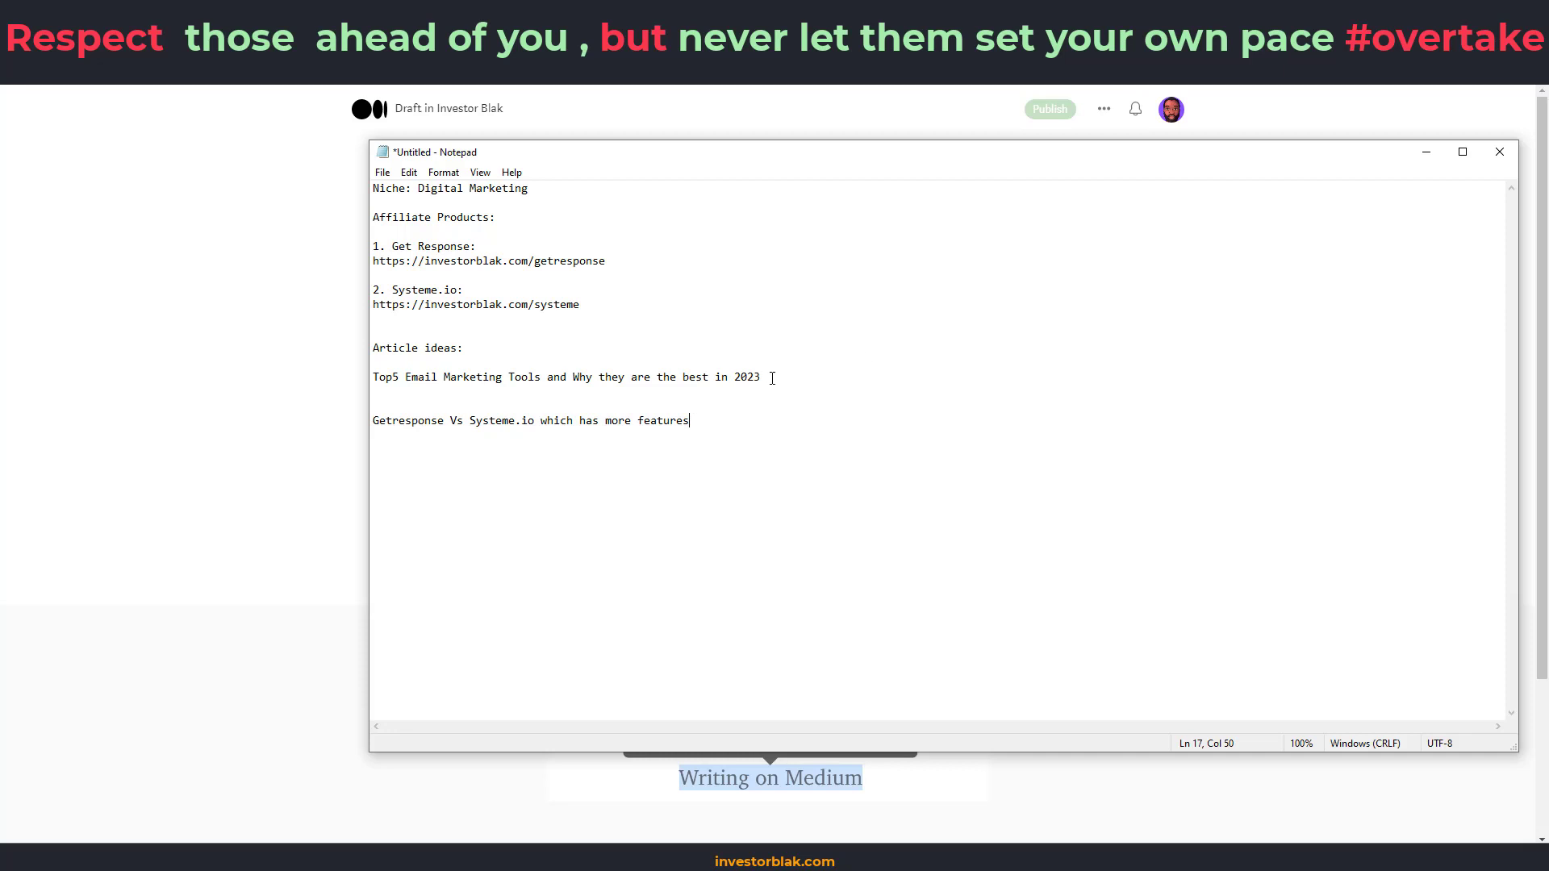
Copy the idea "Top5 Email Marketing Tools and Why they are the best in 2023" from Notepad into the Medium draft as its title
left_click_drag(772, 378, 376, 378)
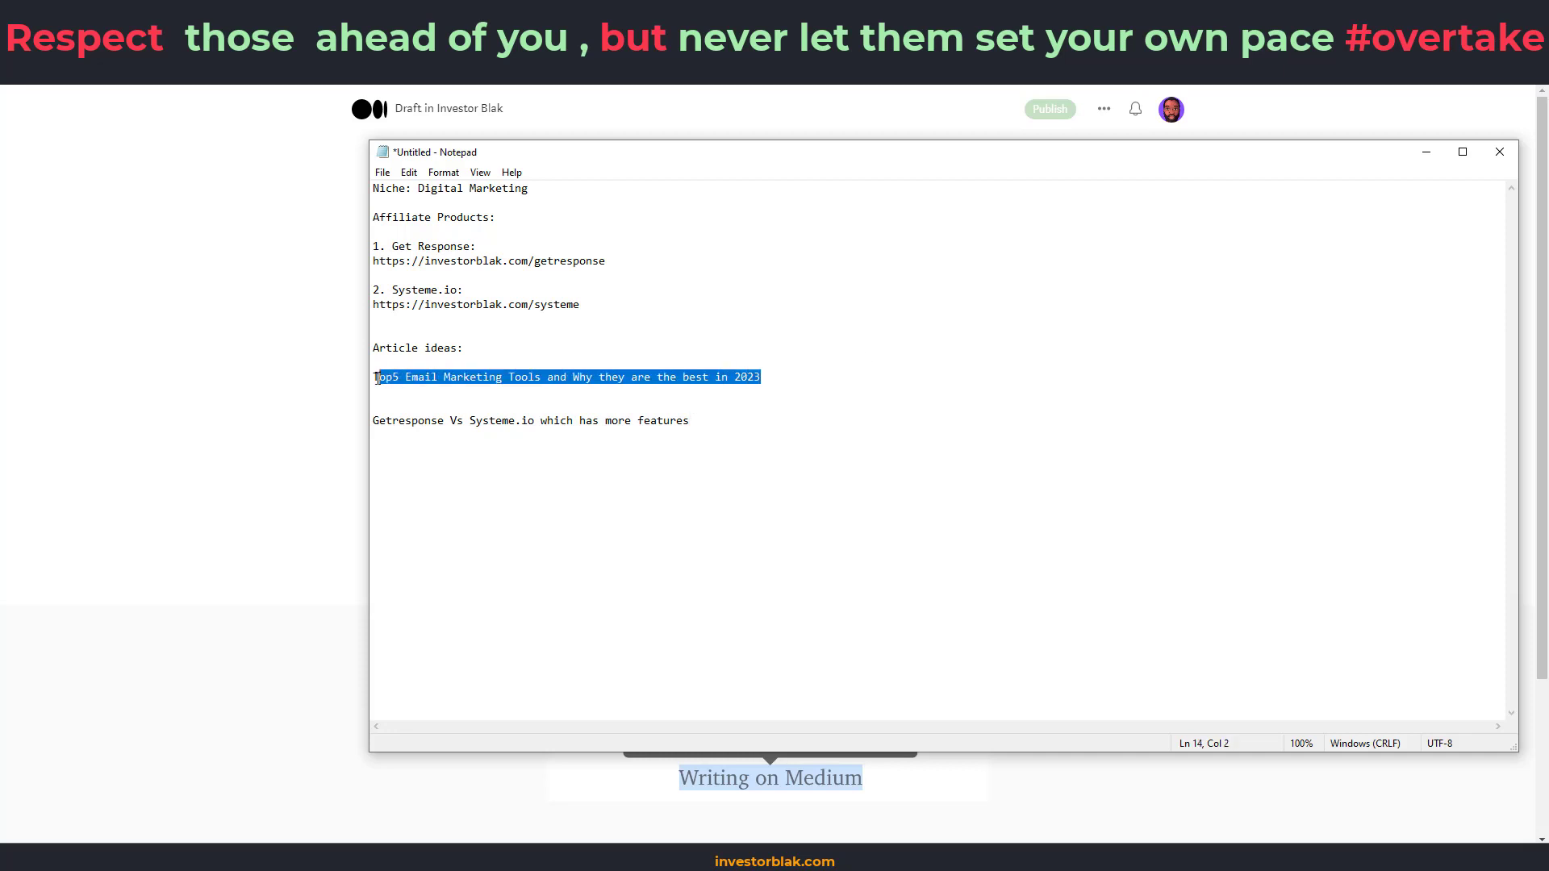
left_click_drag(763, 377, 359, 378)
key("ctrl+c")
key("alt+Tab")
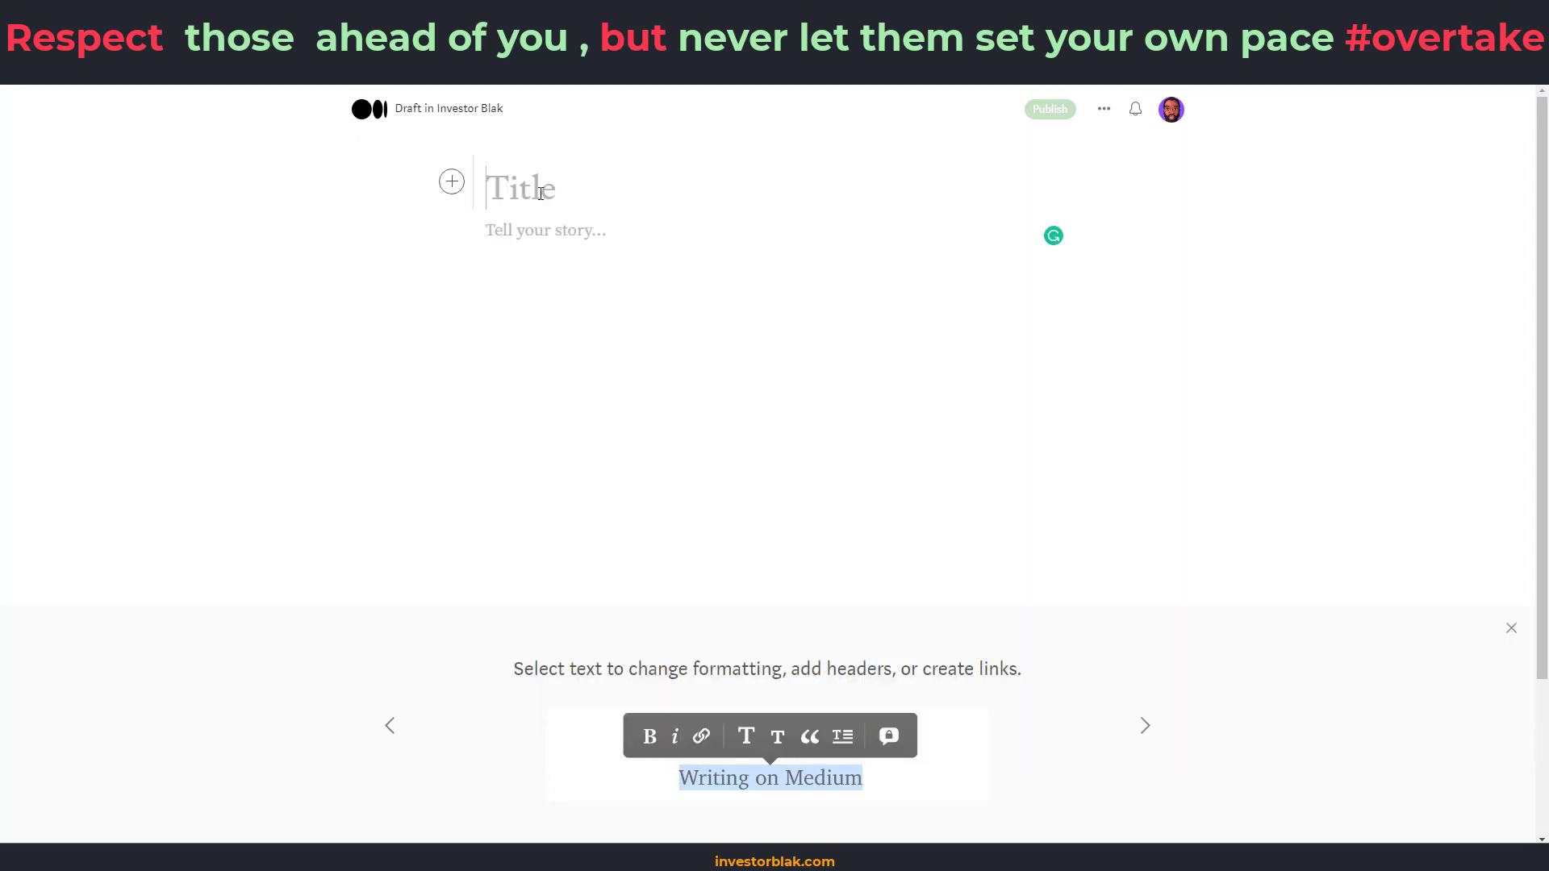
key("ctrl+v")
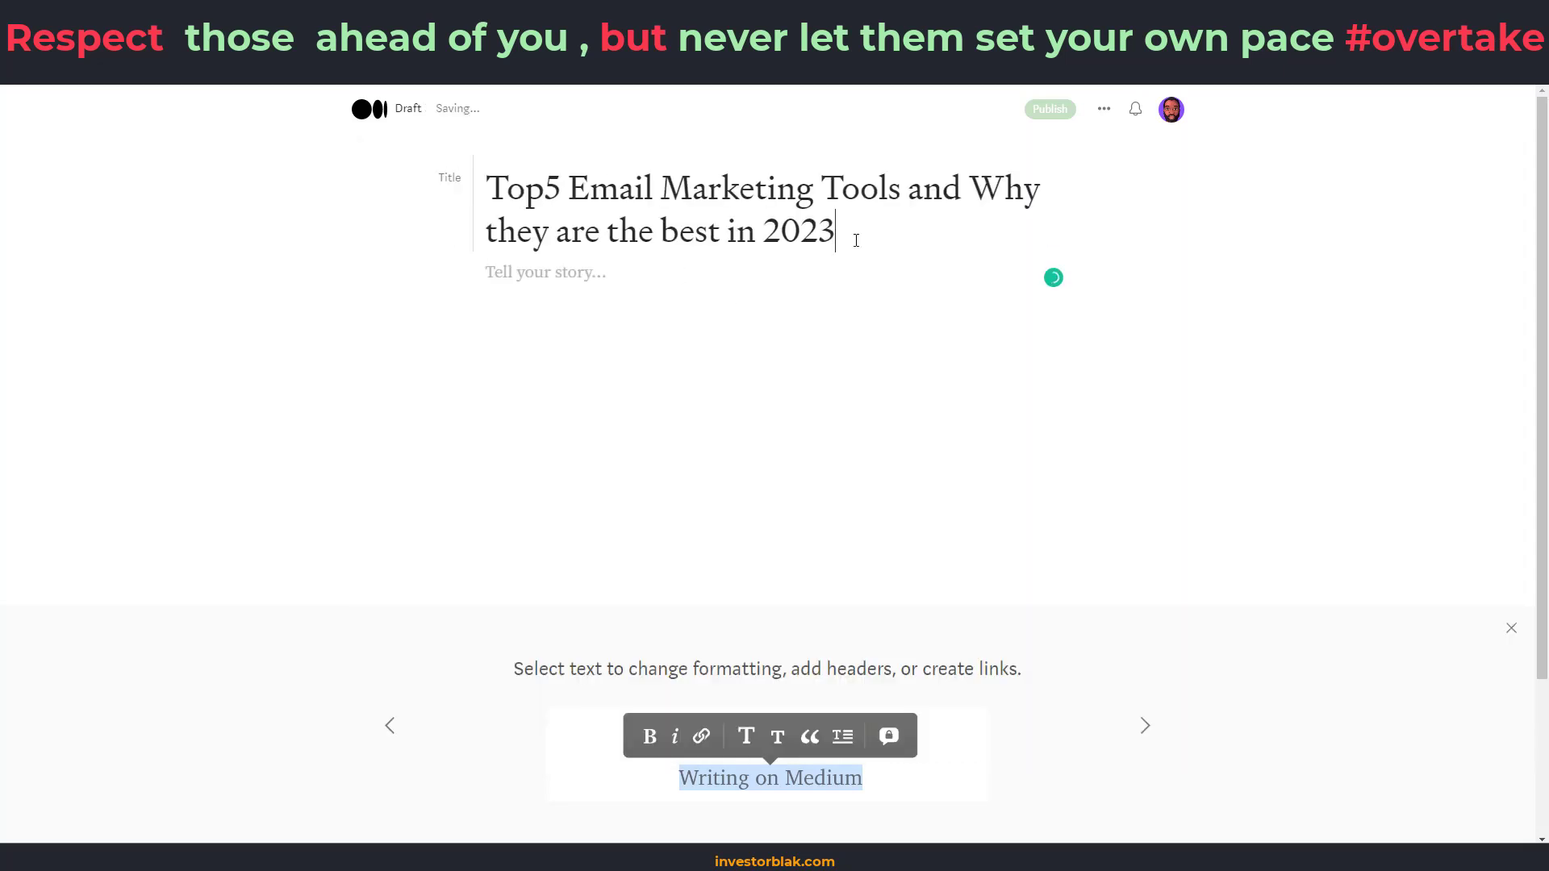
Add the placeholder lines "intro", "outlines" and "conclusion" to the story body below the title
left_click(554, 274)
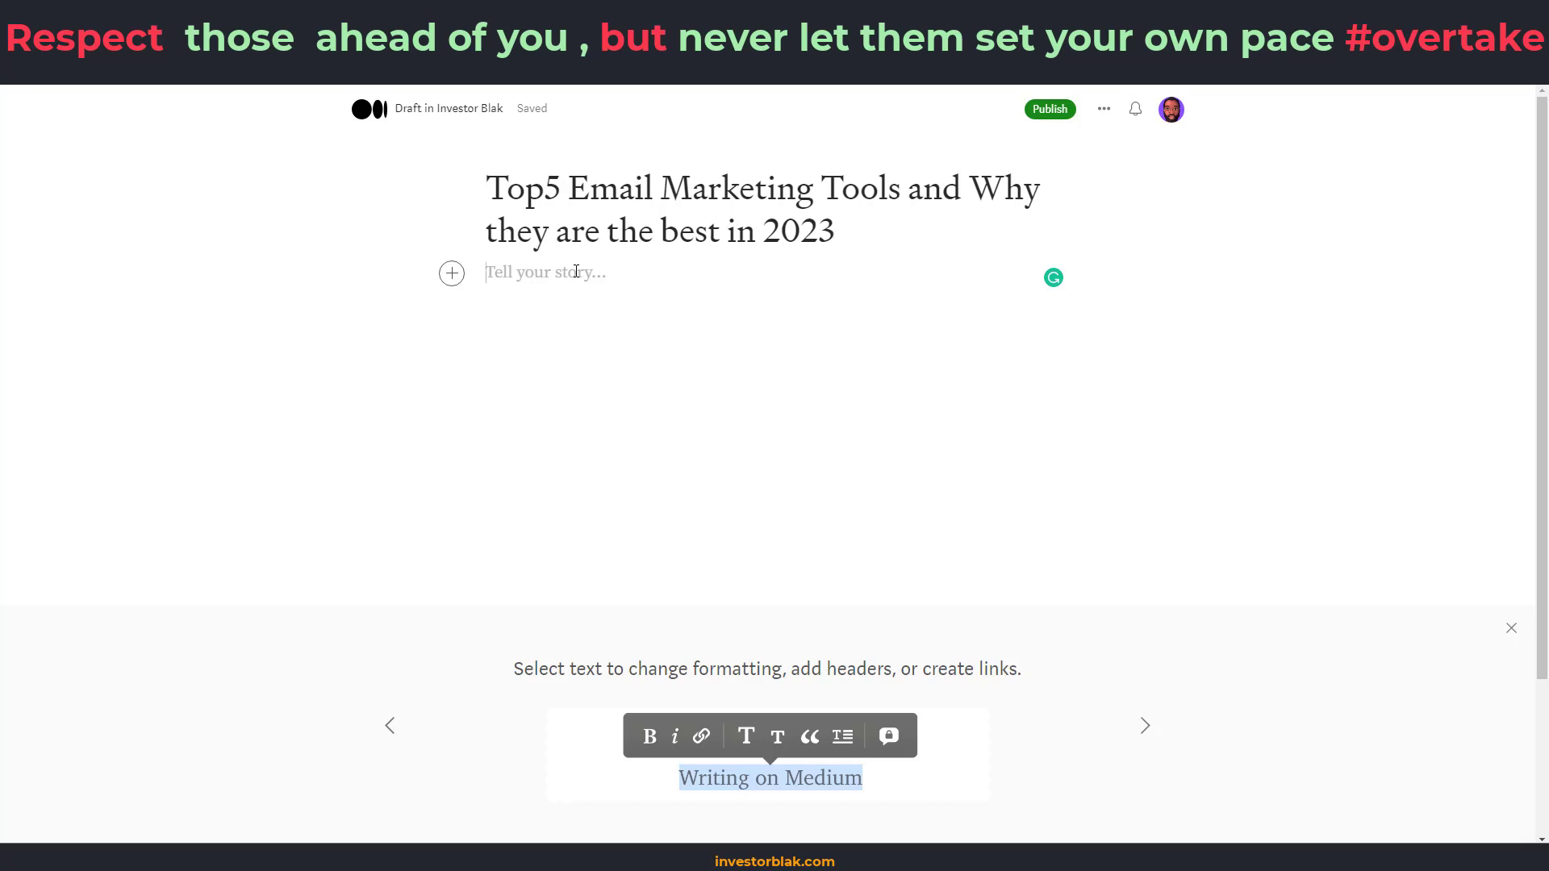
type("intro")
key("Return")
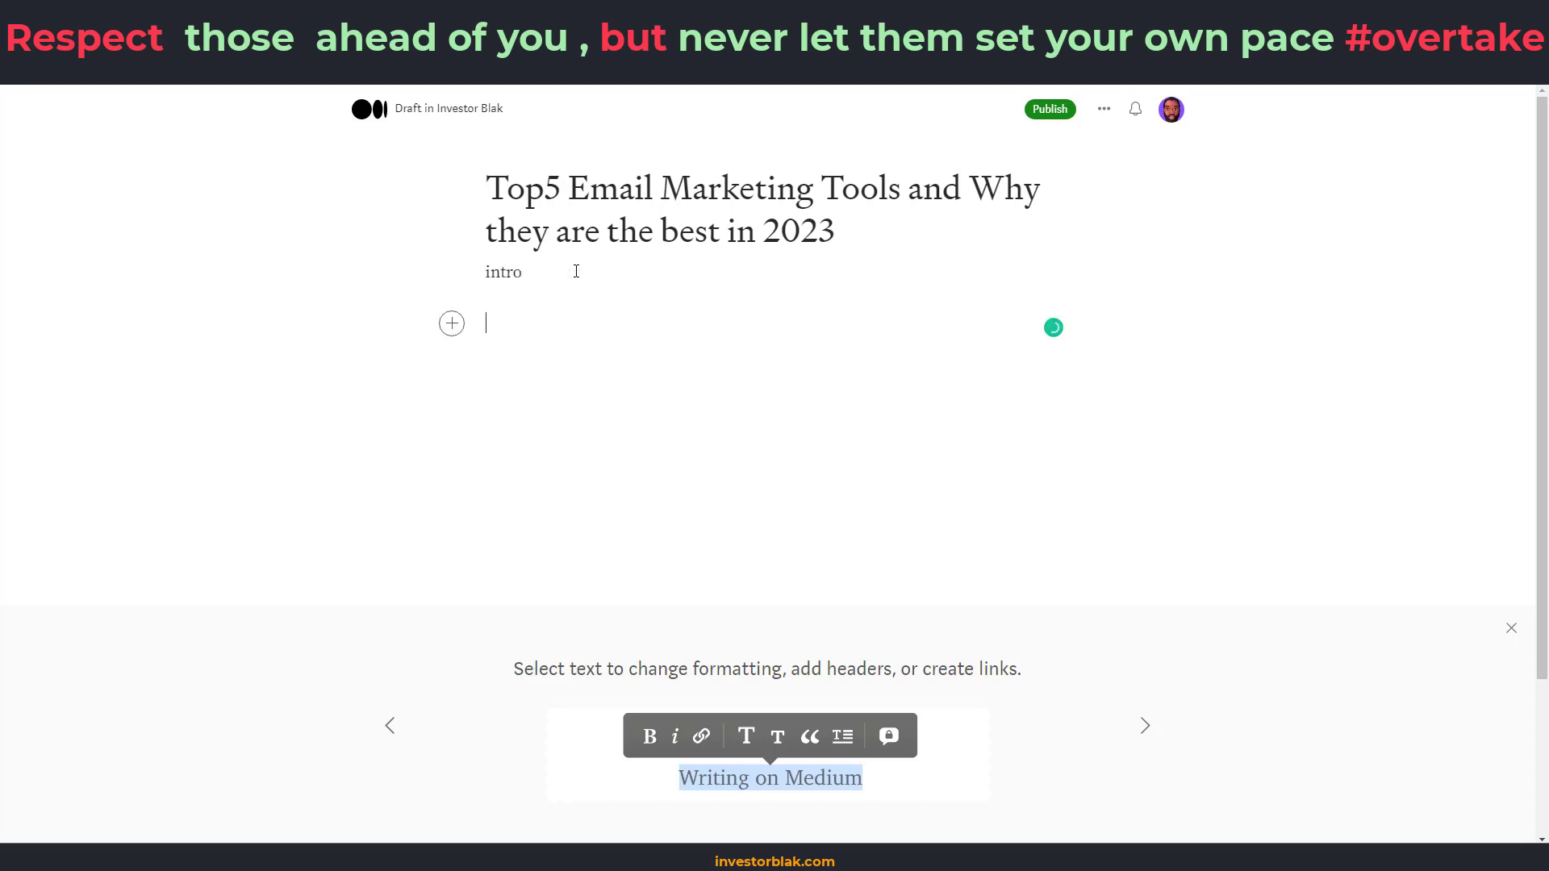
type("outlines")
key("Return")
type("conclusion")
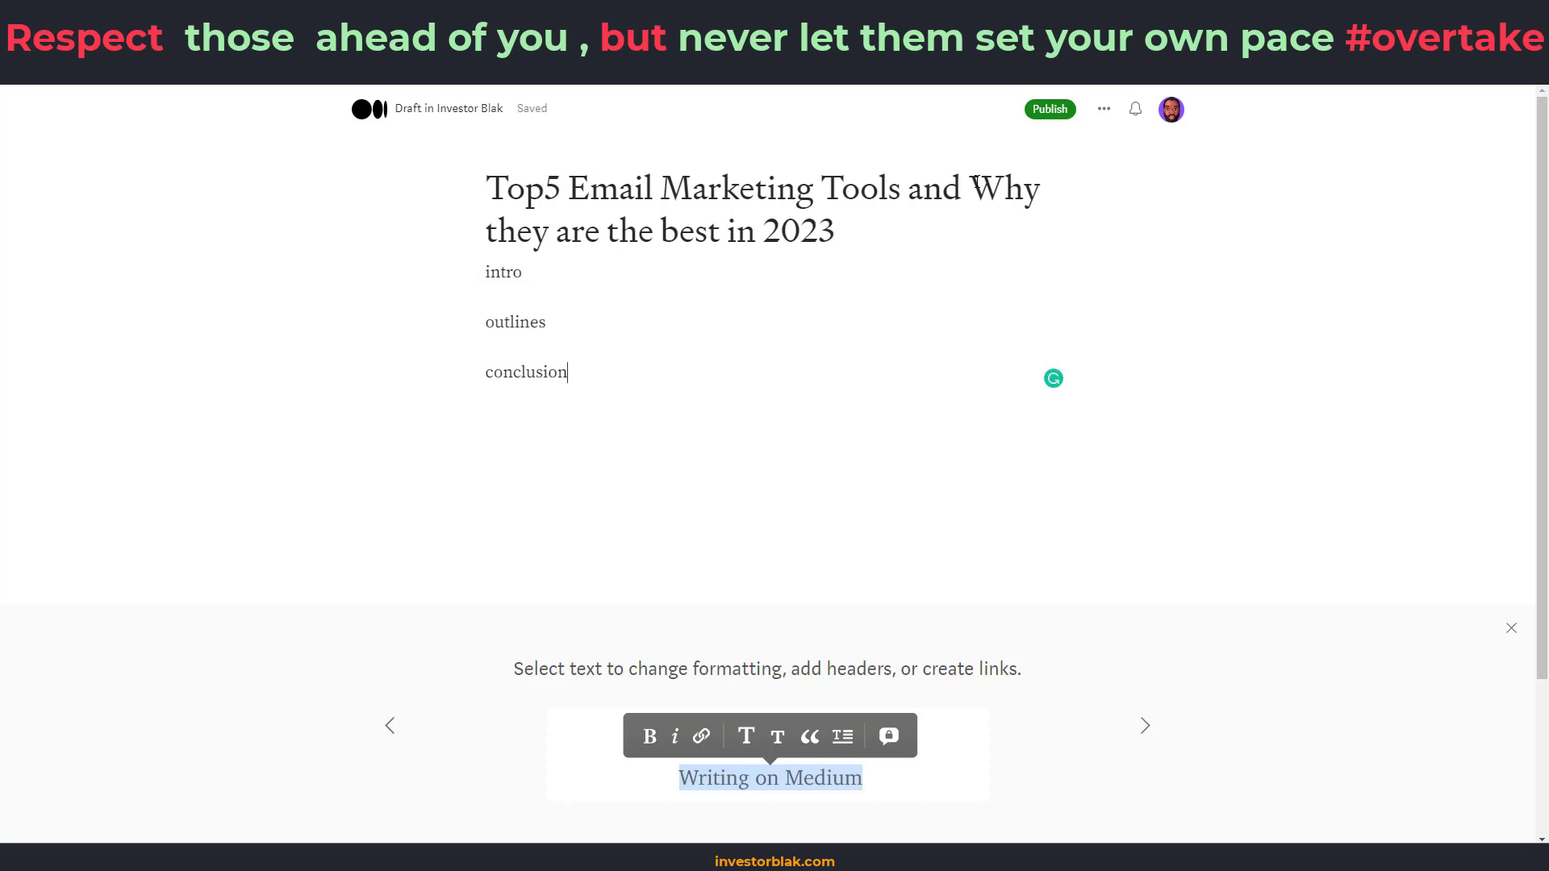
Switch to ChatGPT and request a list article on the copied Medium title, listing Getresponse as number 1 and Systeme.io as number 2
left_click_drag(839, 234, 480, 190)
key("ctrl+c")
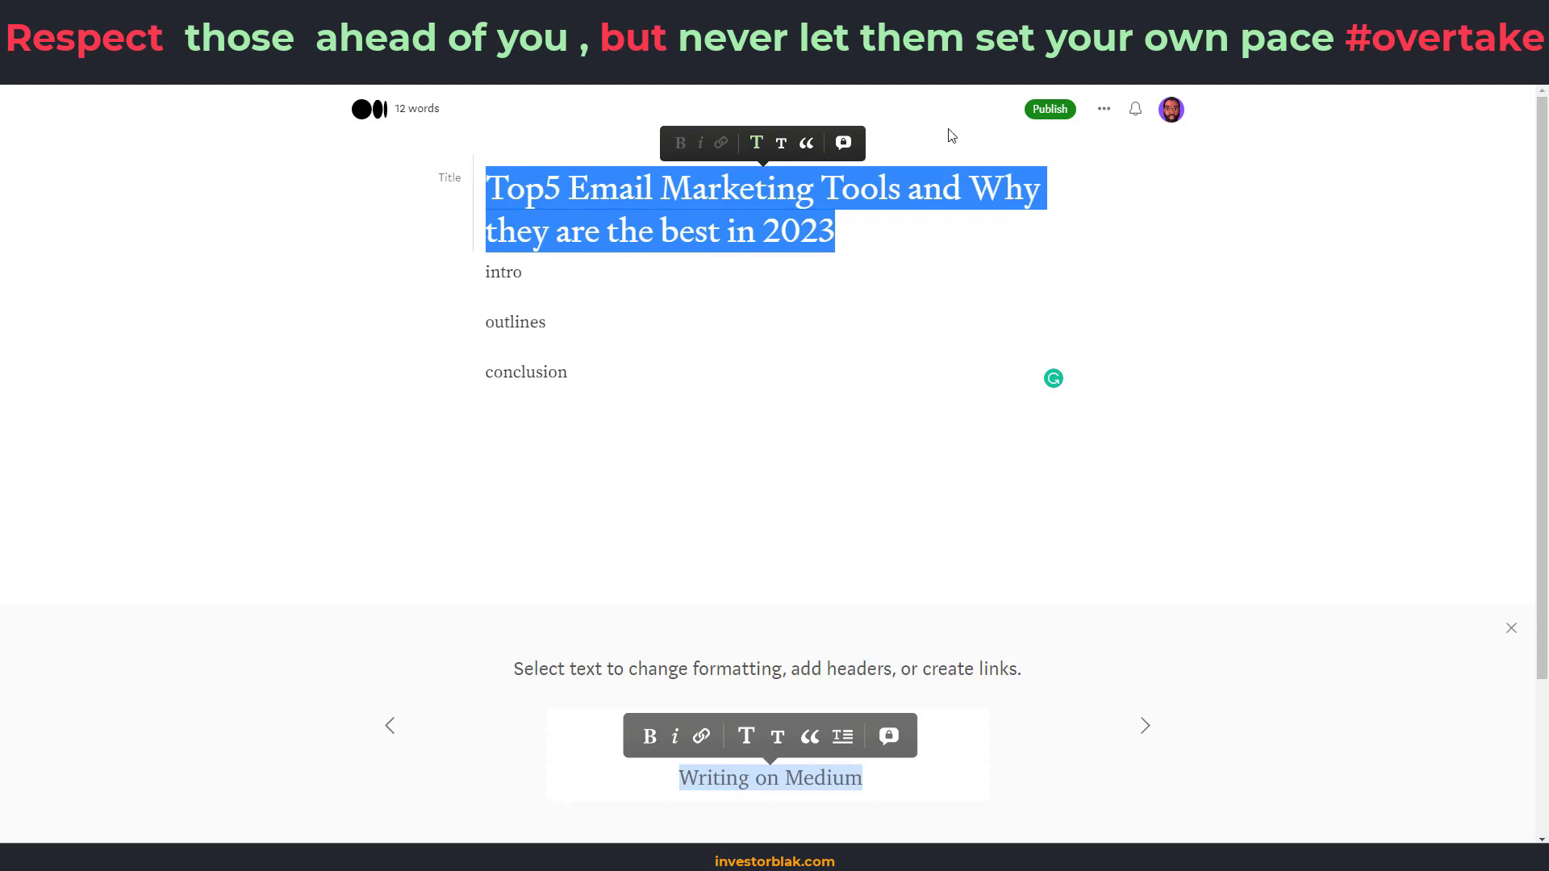
key("ctrl+Tab")
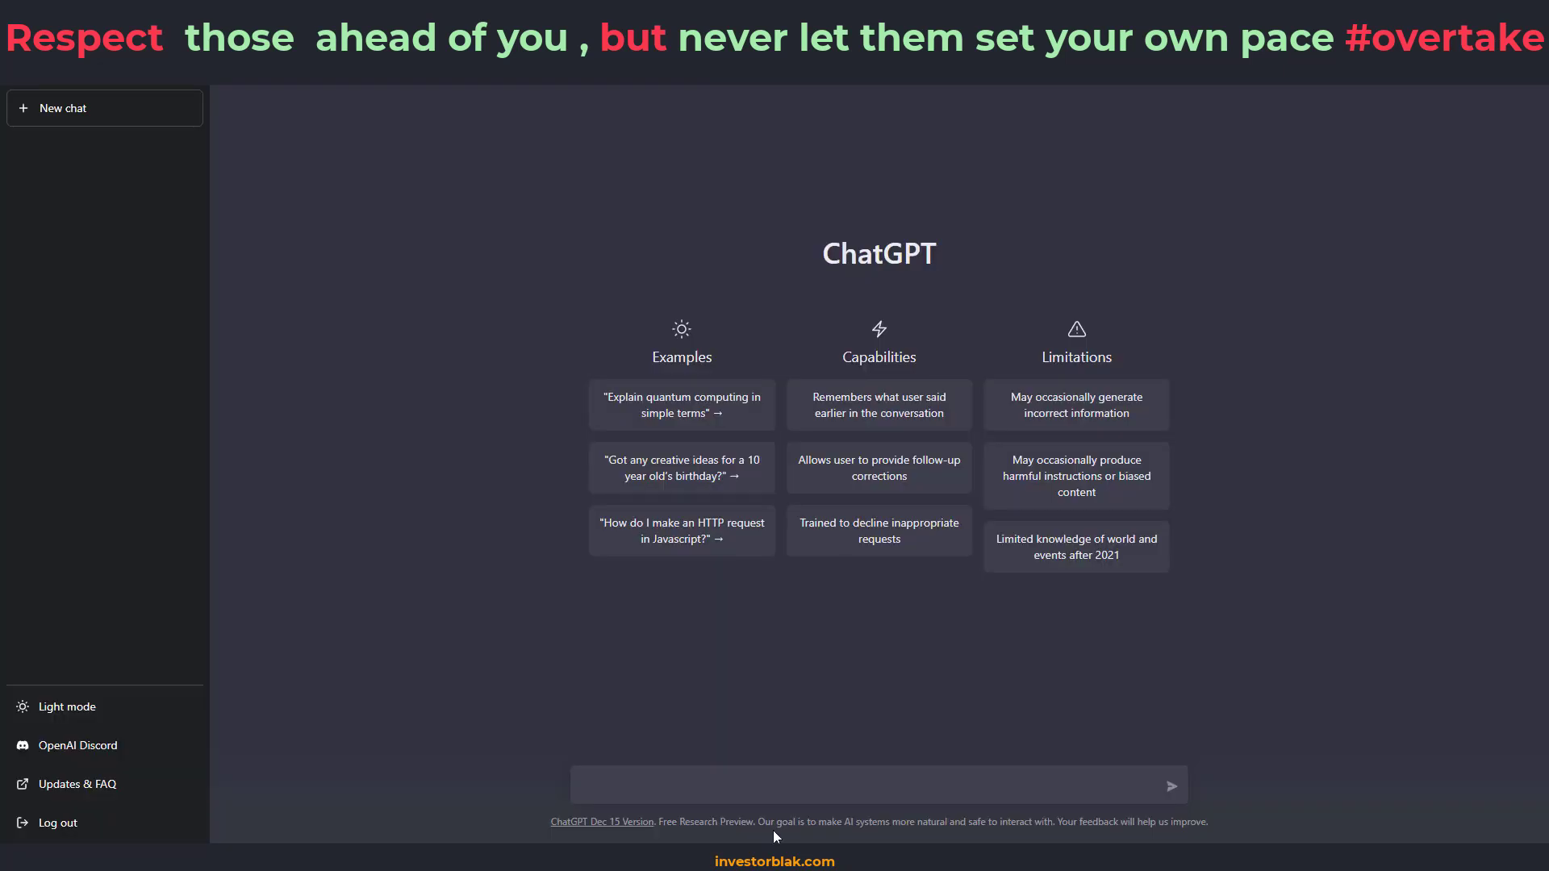
type("write a list article on the topic")
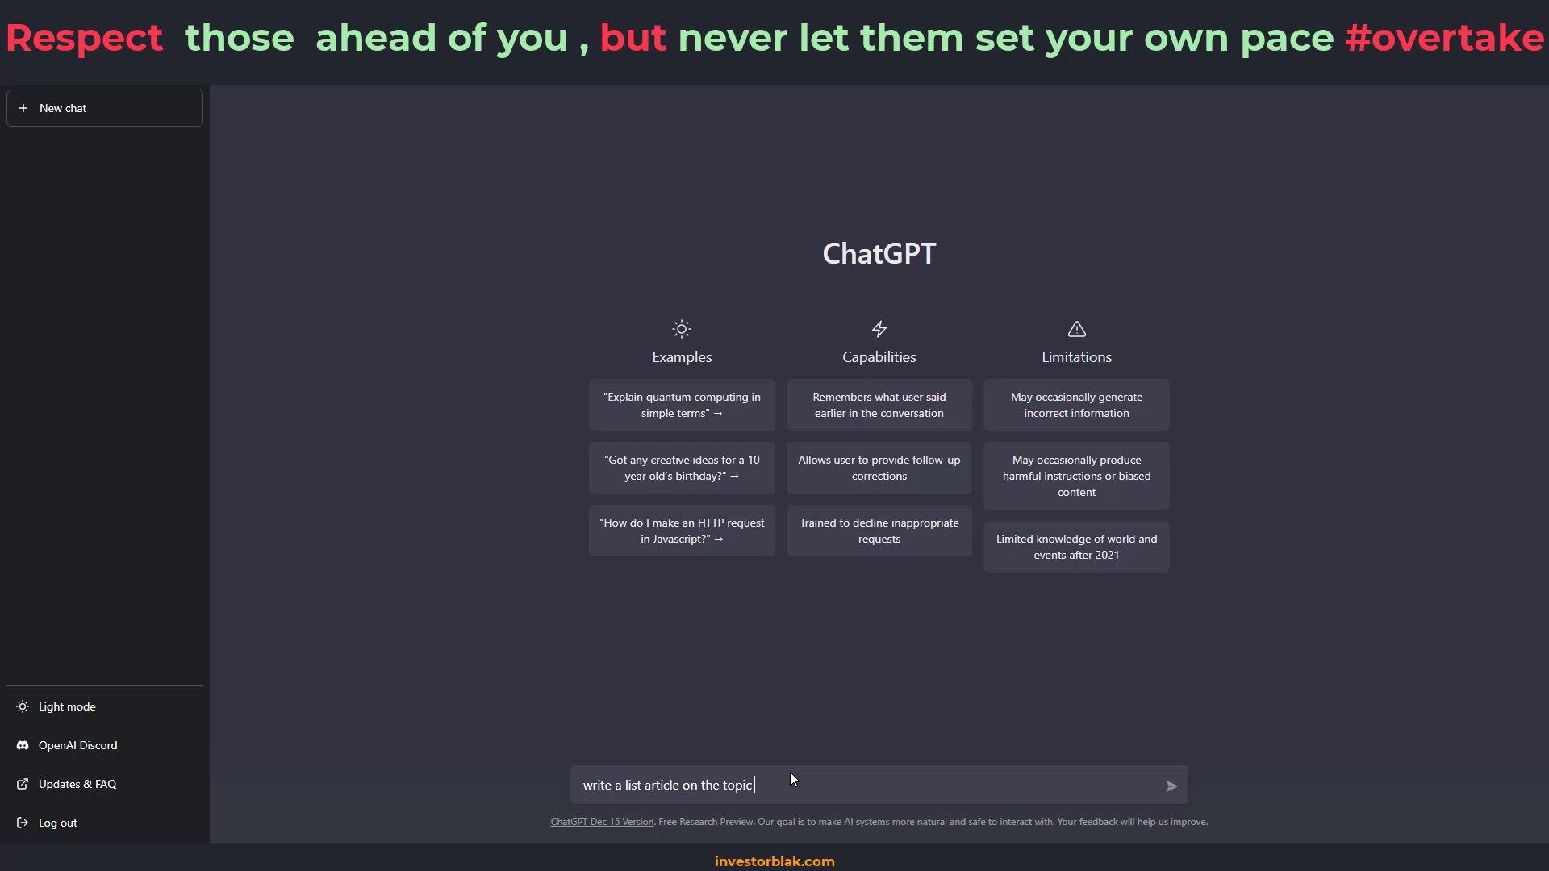
type(" \"")
key("ctrl+v")
type("li")
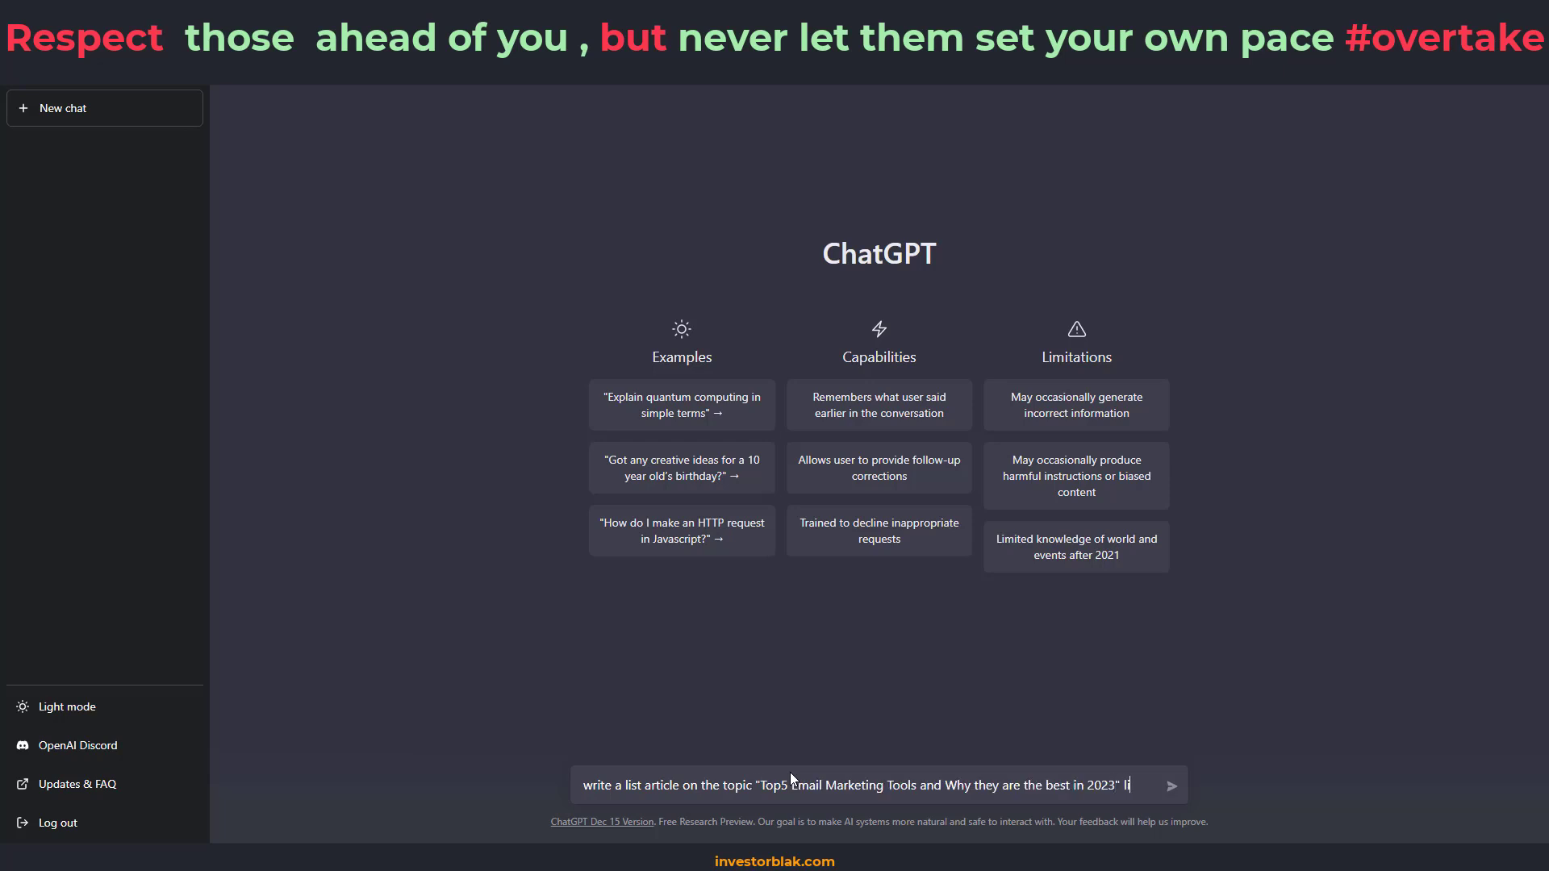
type("sting Getresponse as numer 1, a")
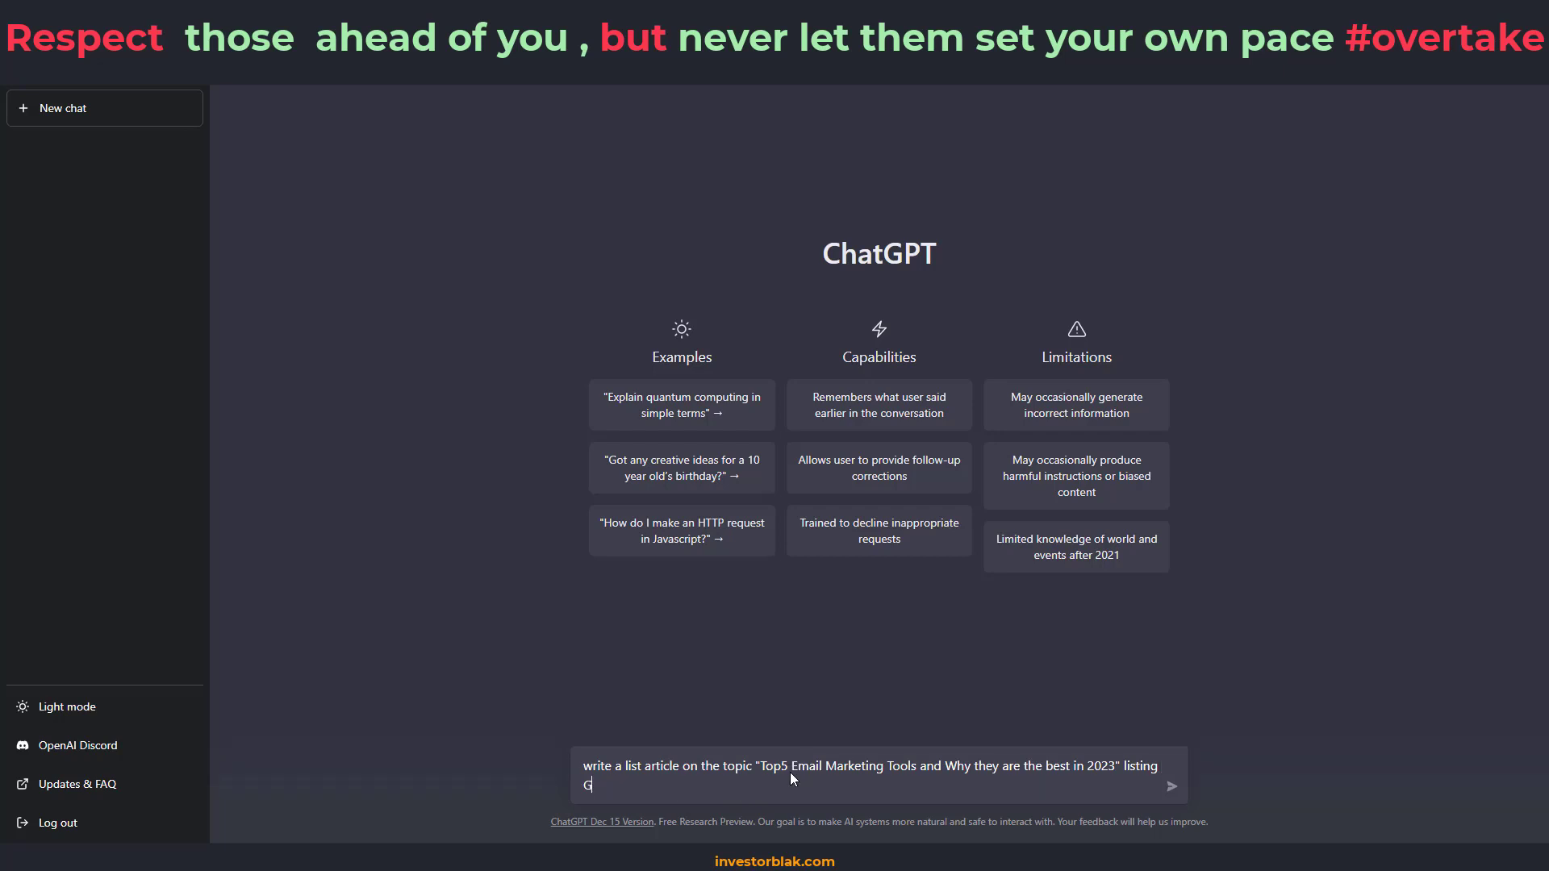
type("nd Syteme.io")
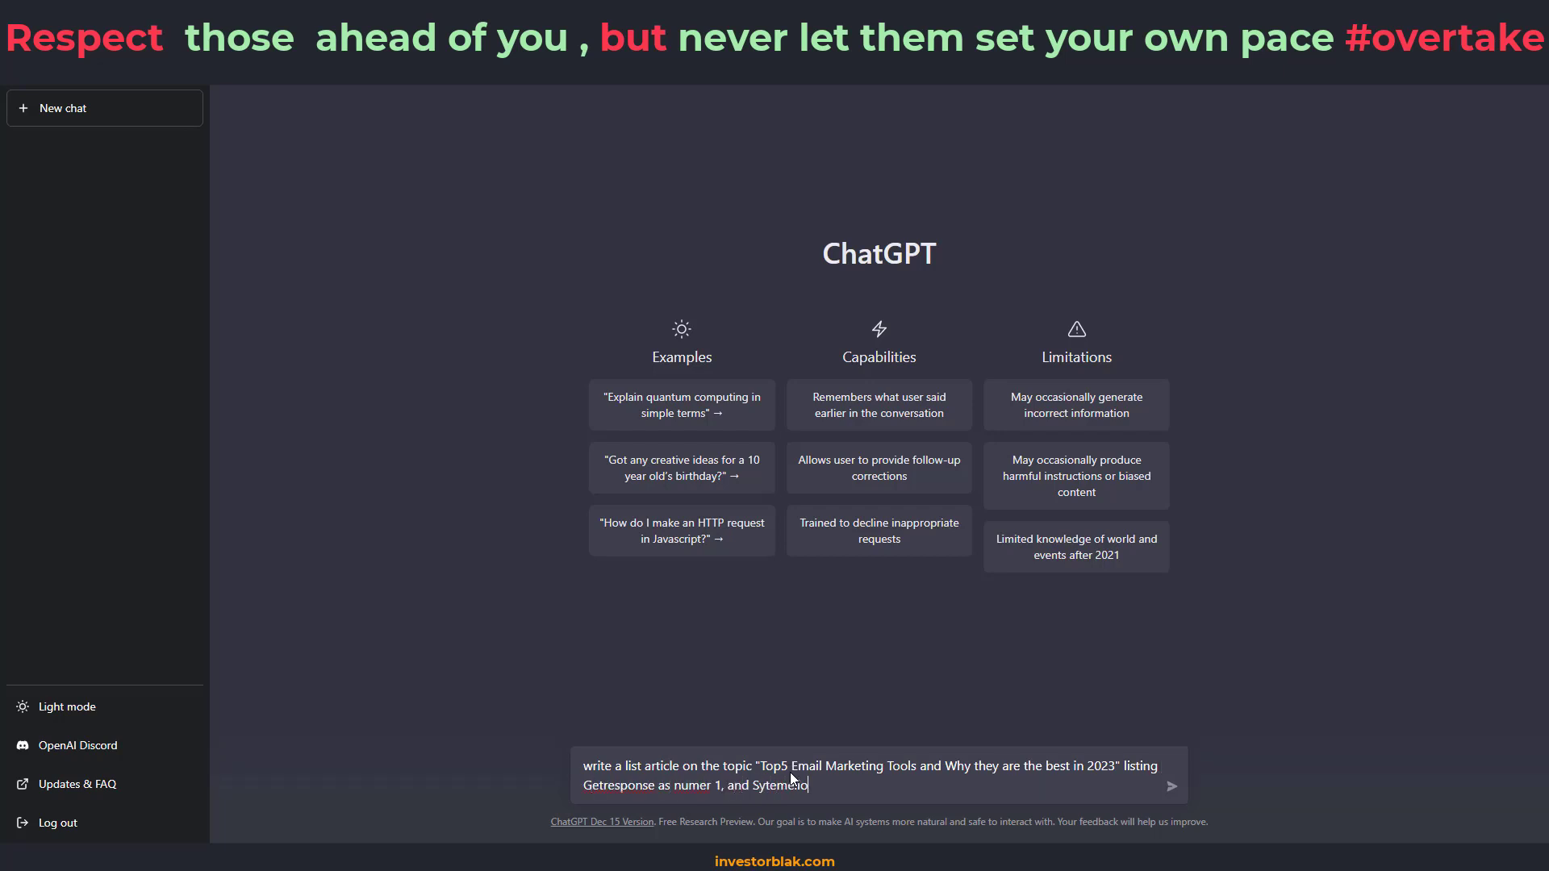
type(" as number 2")
left_click(1171, 786)
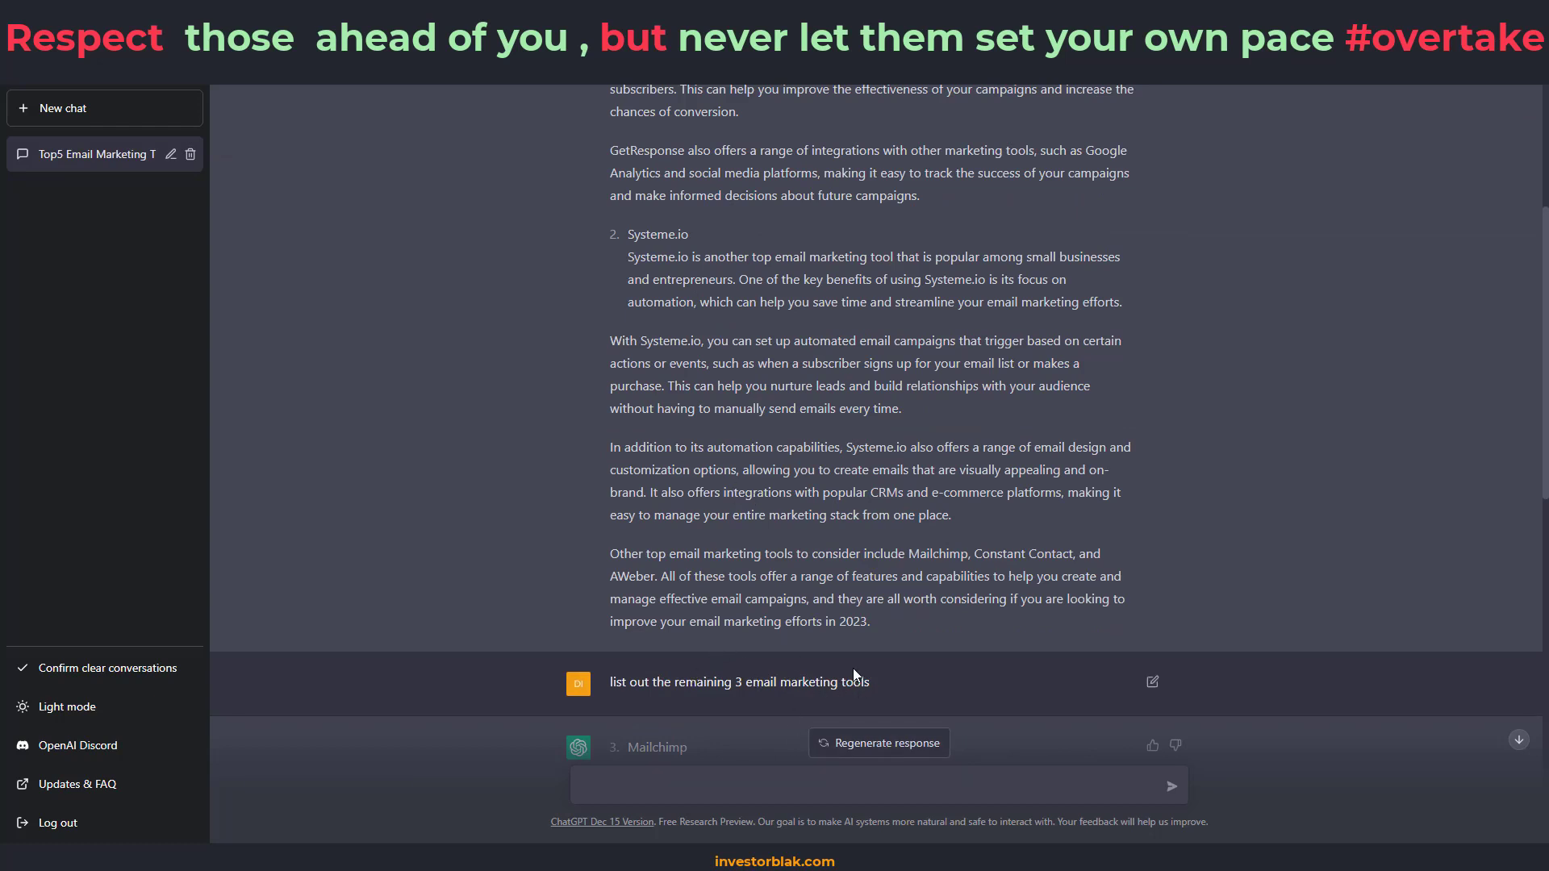
Review the generated tool list and the Medium outline, and ask ChatGPT for a very captivating intro paragraph on the same topic
scroll(924, 684, "down", 8)
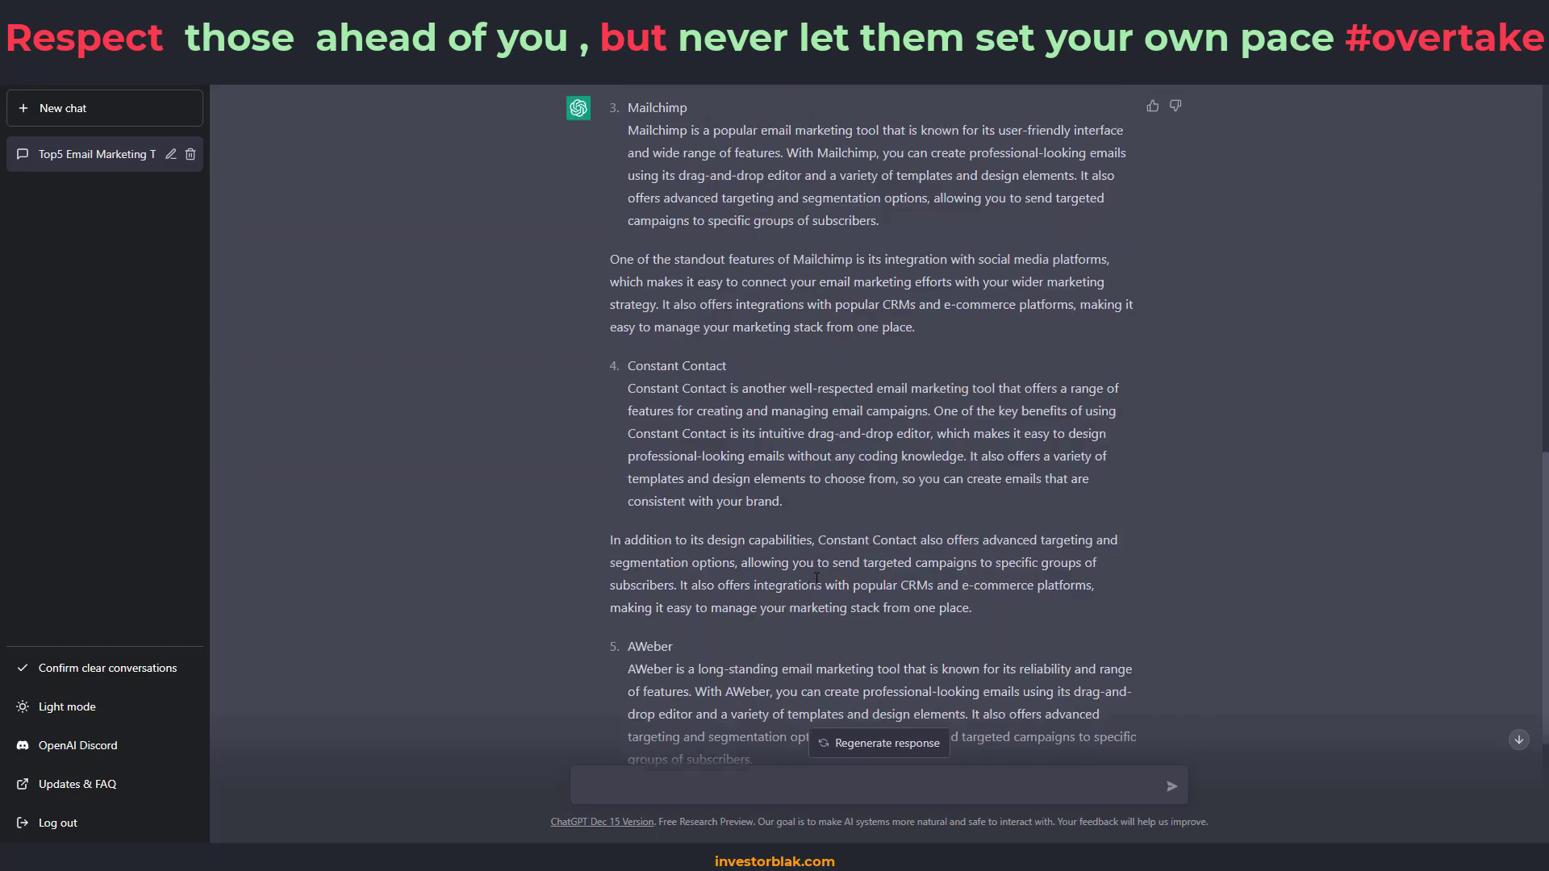
scroll(744, 355, "down", 2)
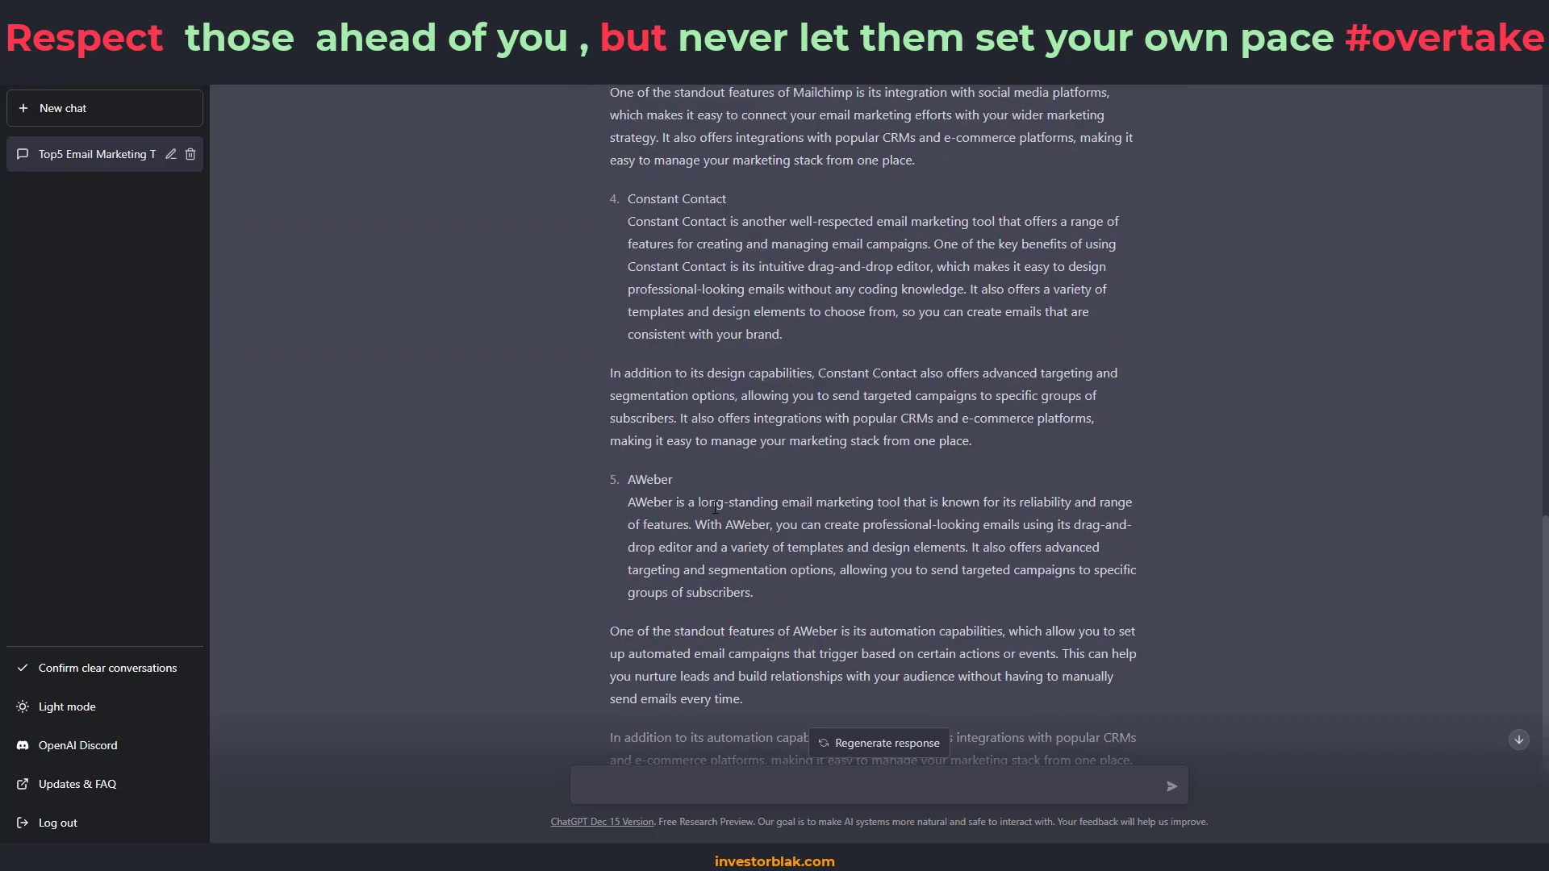
scroll(723, 515, "down", 1)
scroll(756, 484, "up", 20)
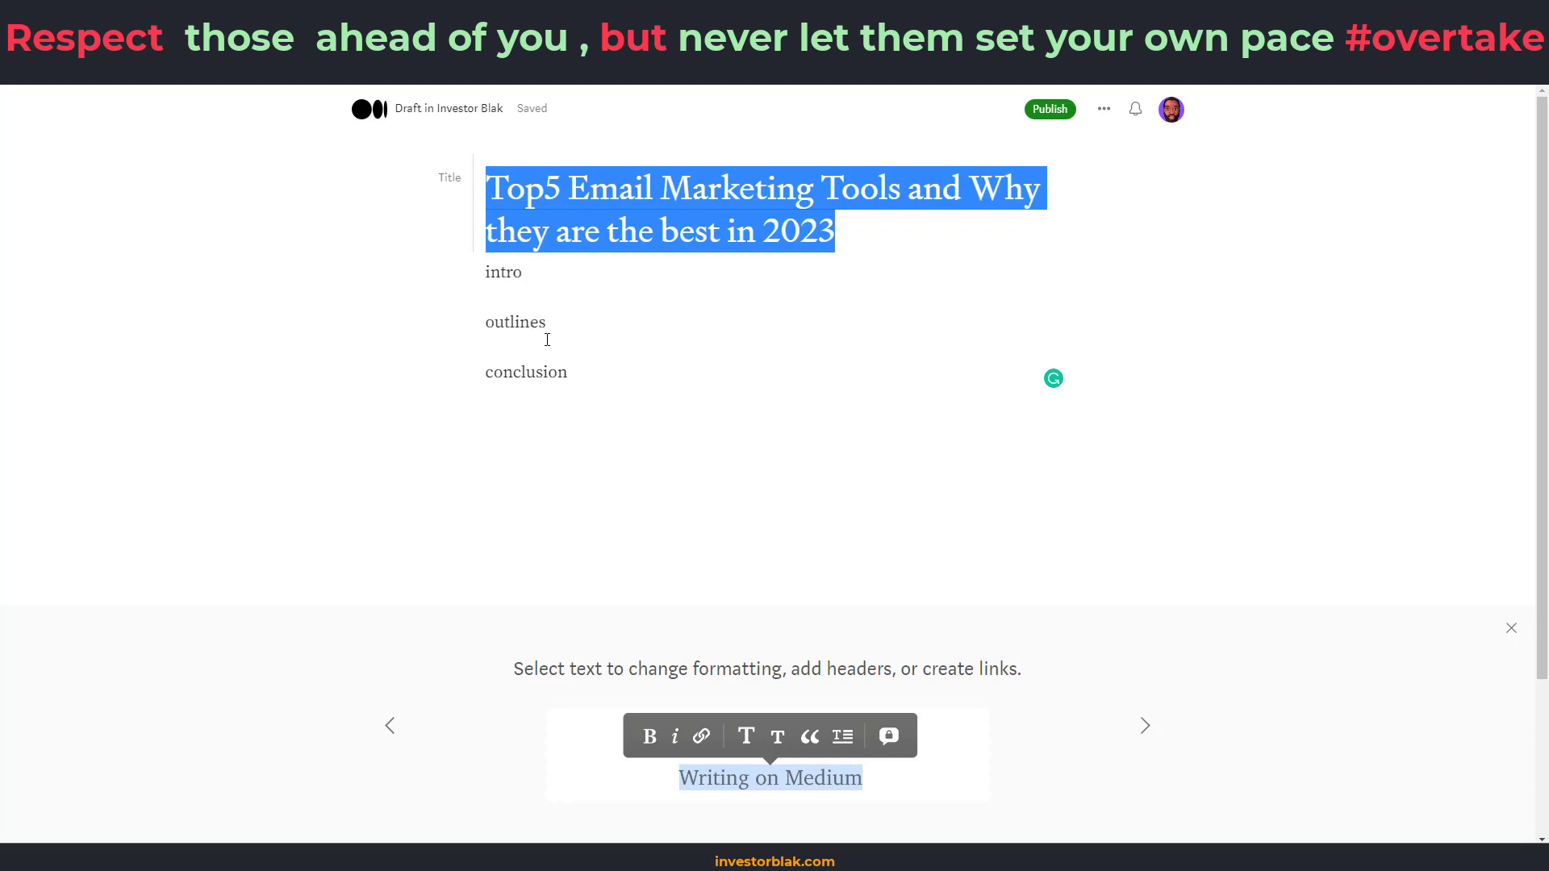
left_click_drag(557, 326, 488, 304)
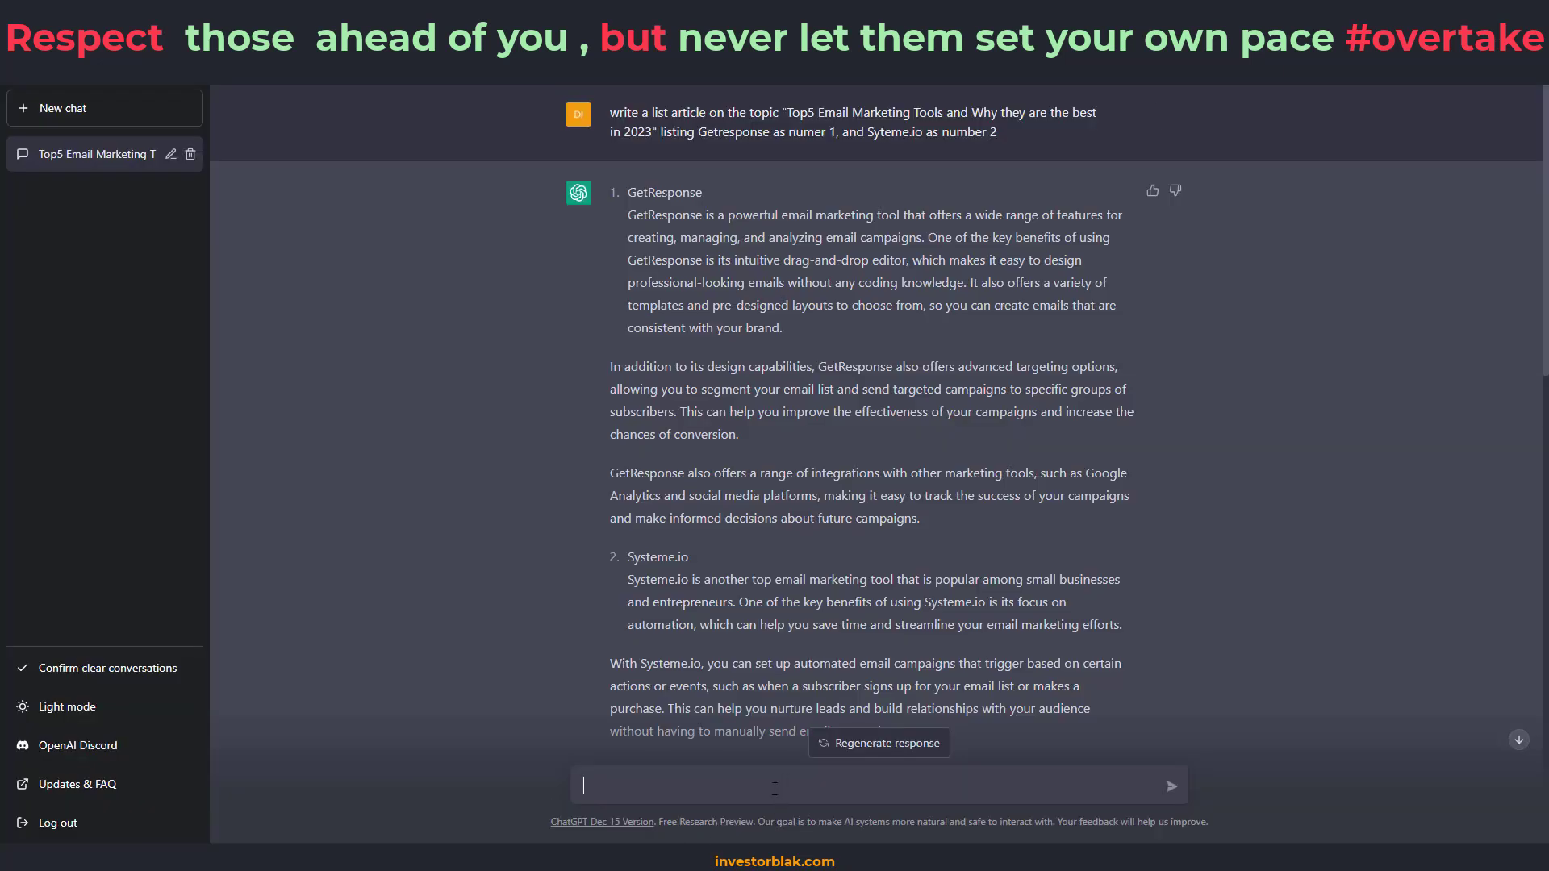
type("write a very captivating intro paragrap")
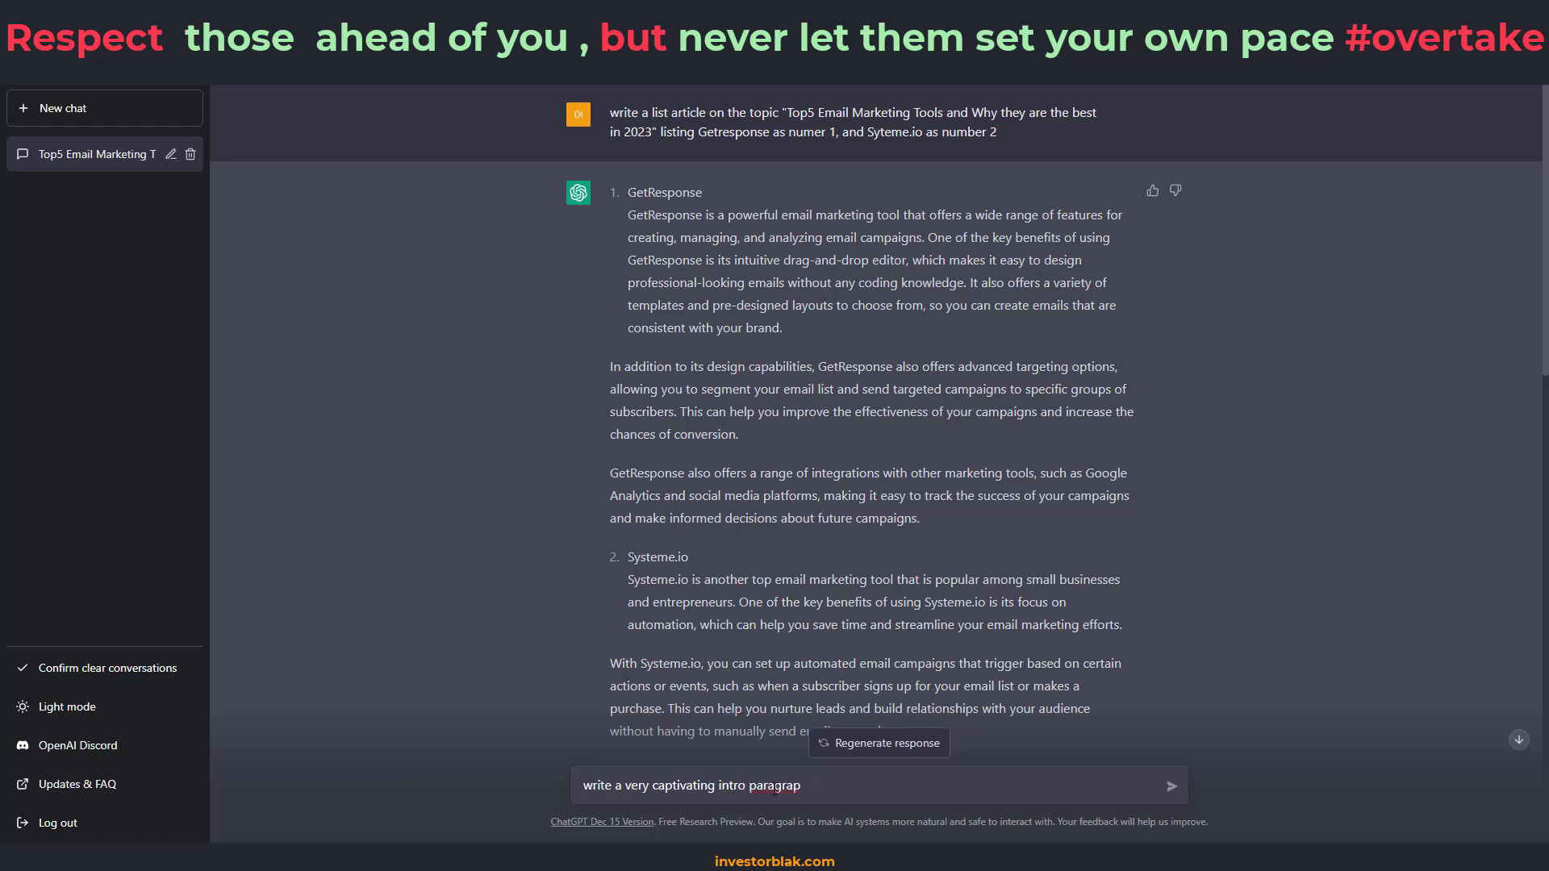
type("h for the topic \"\"")
key("ctrl+v")
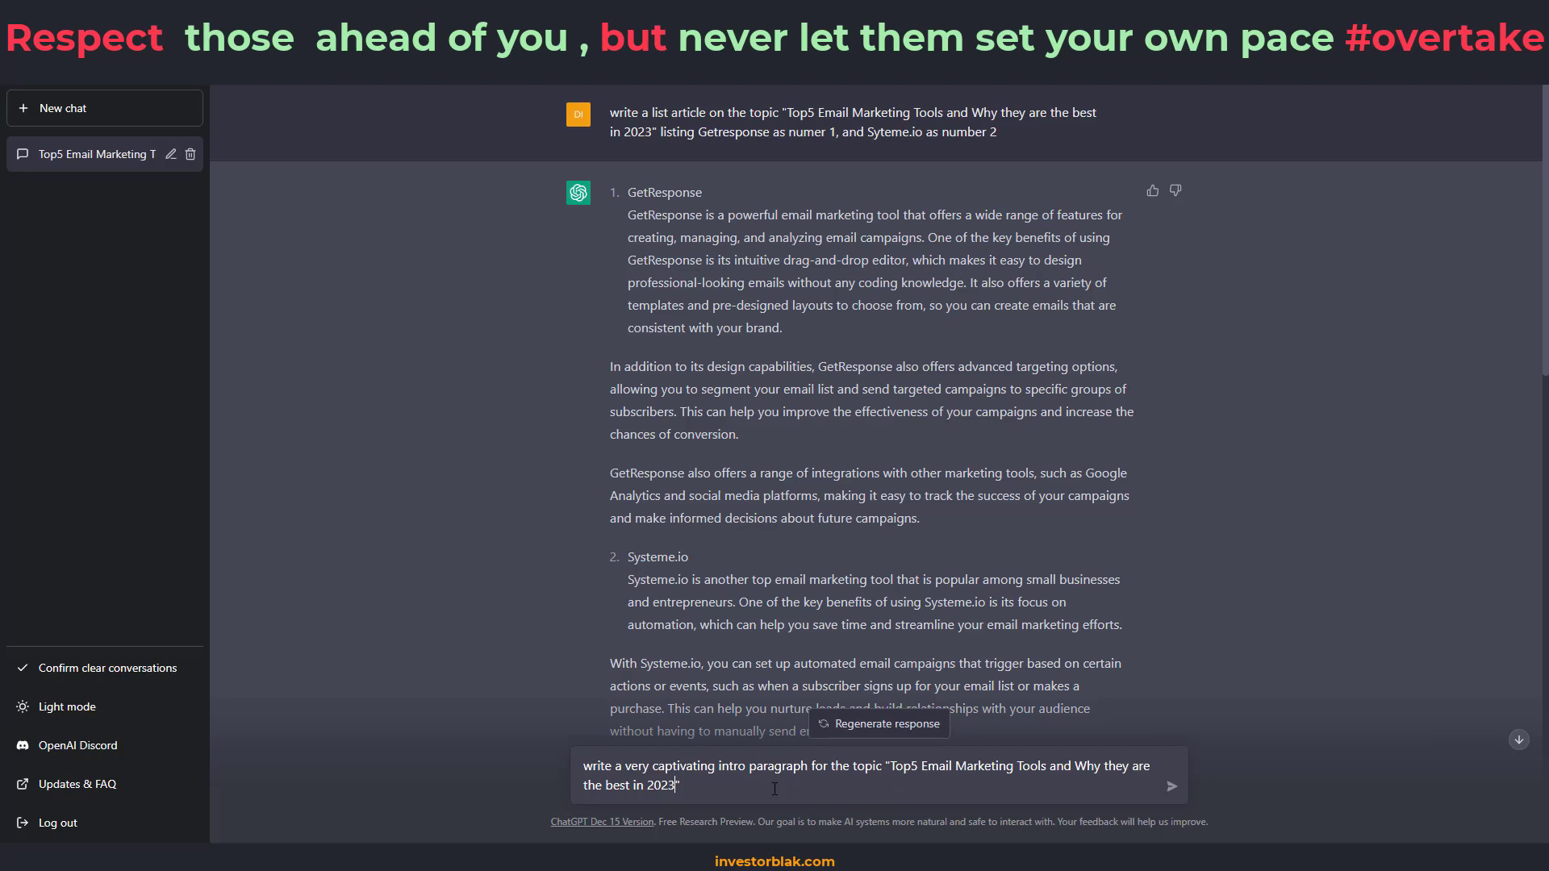
left_click(1171, 786)
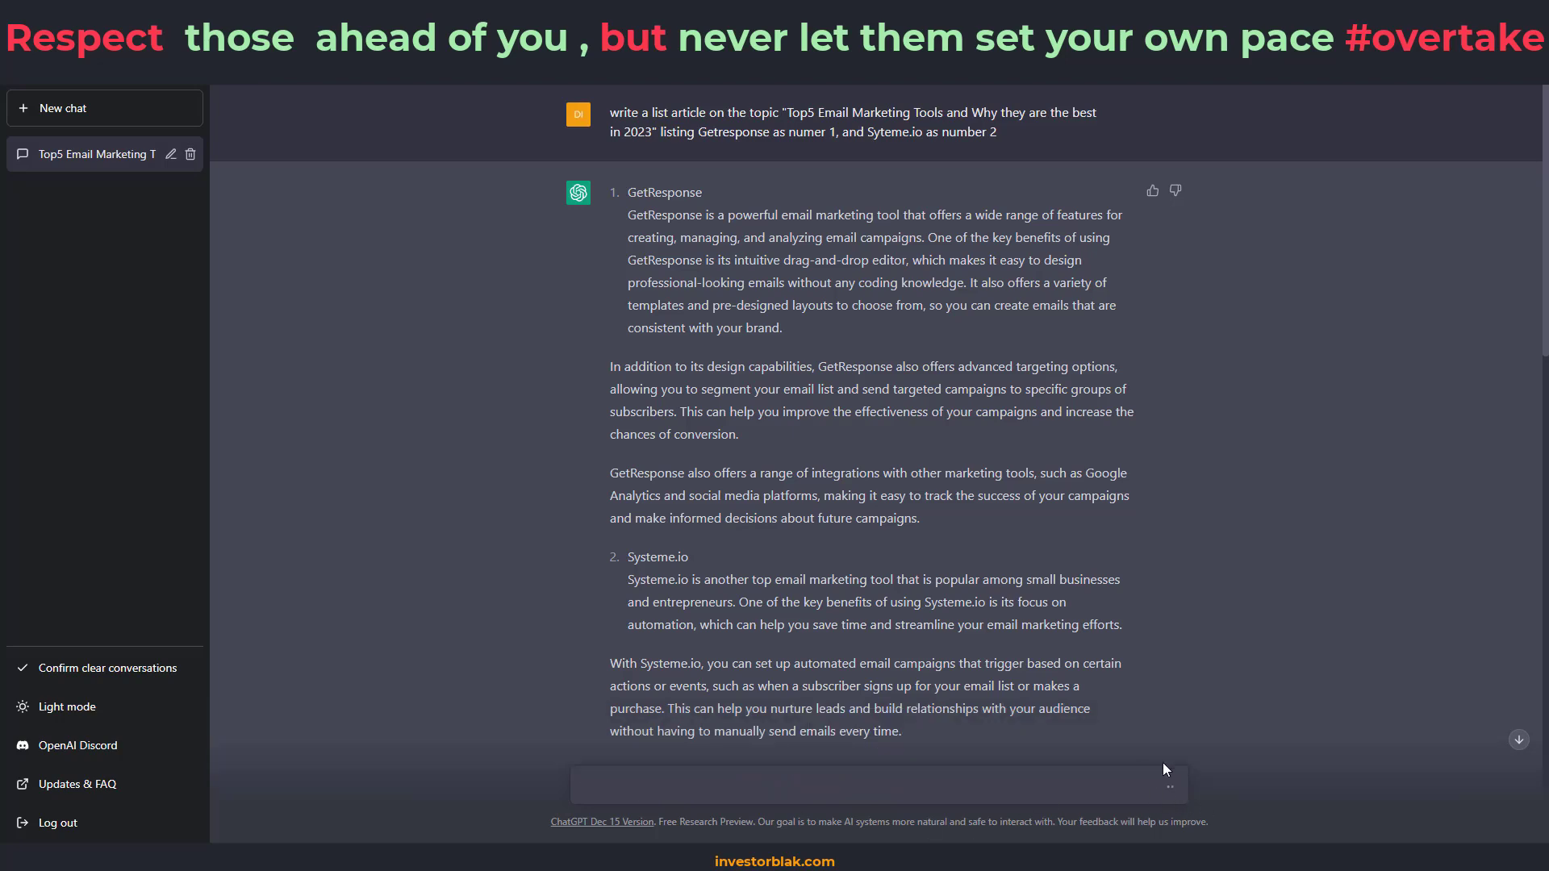
left_click(1518, 740)
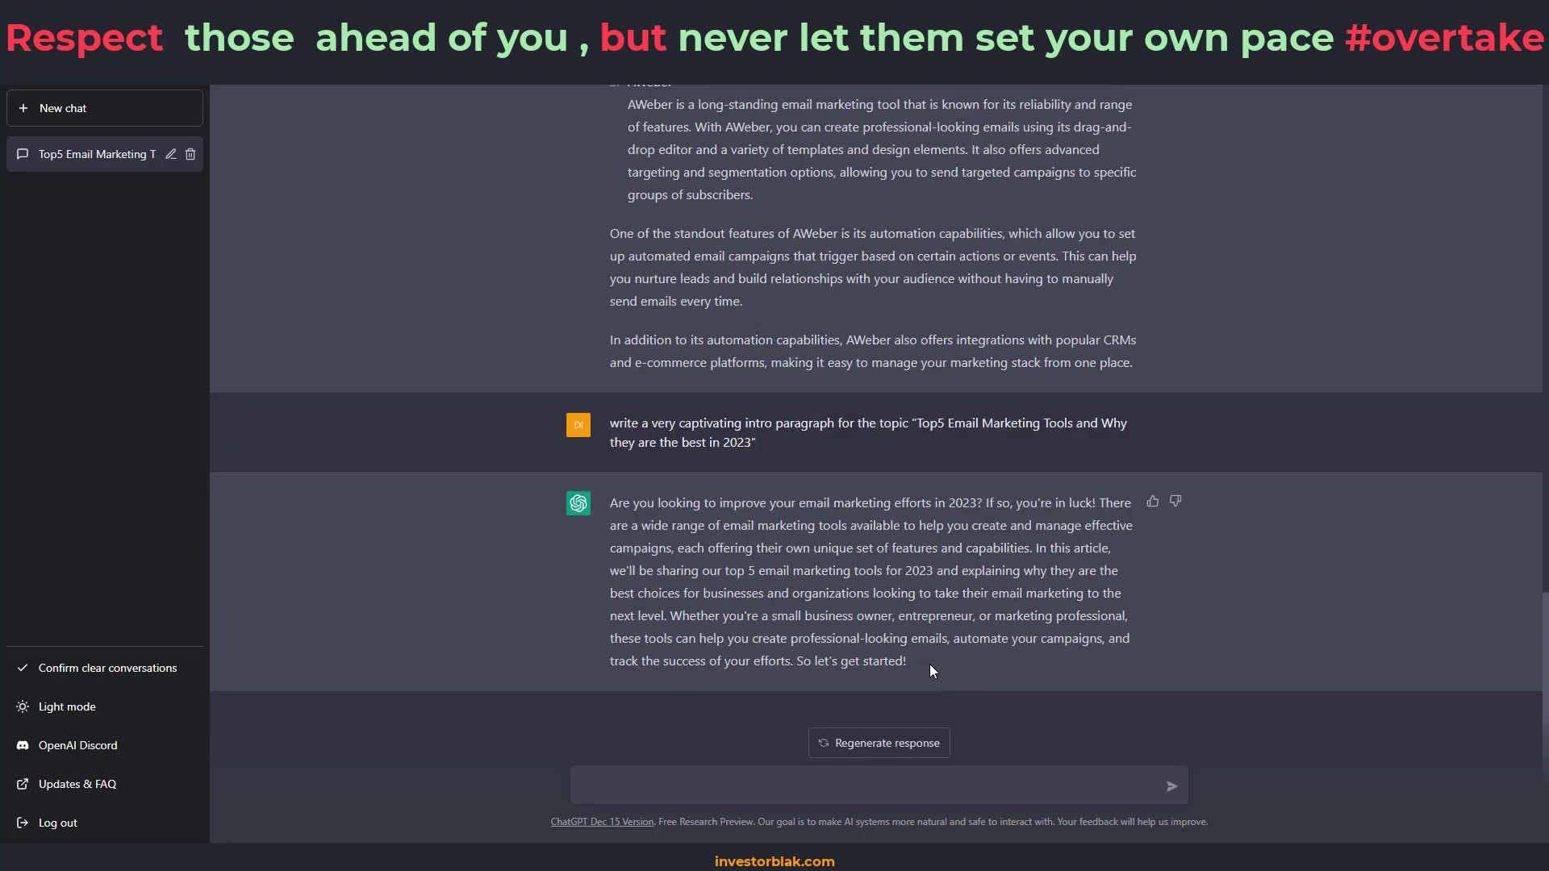
Copy the generated intro paragraph and replace the "intro" placeholder in the Medium draft with it
left_click_drag(915, 662, 615, 506)
key("ctrl+c")
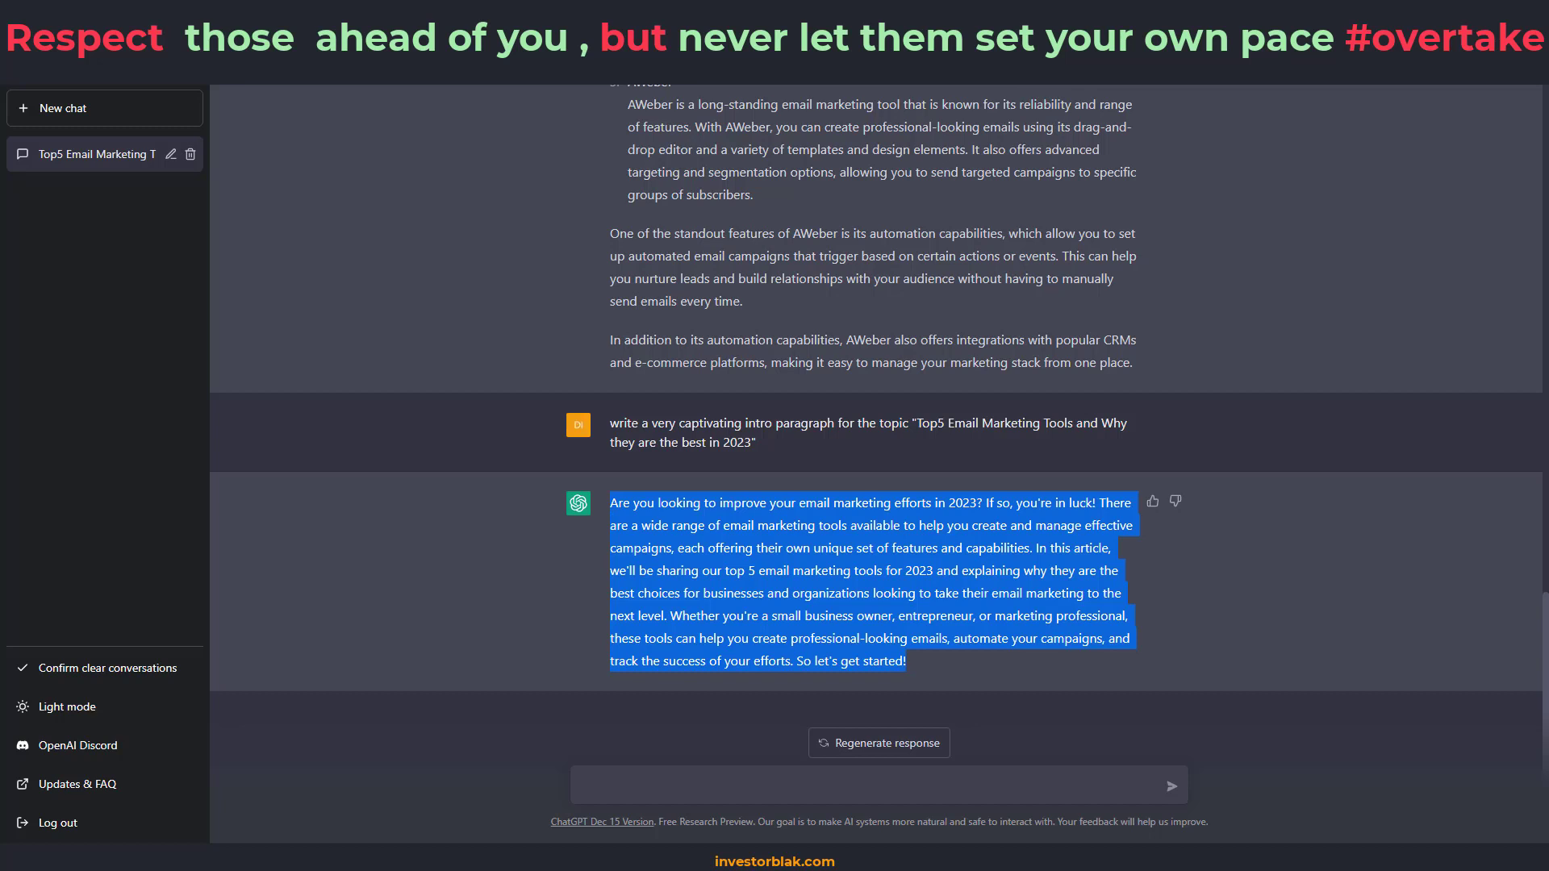
key("ctrl+Tab")
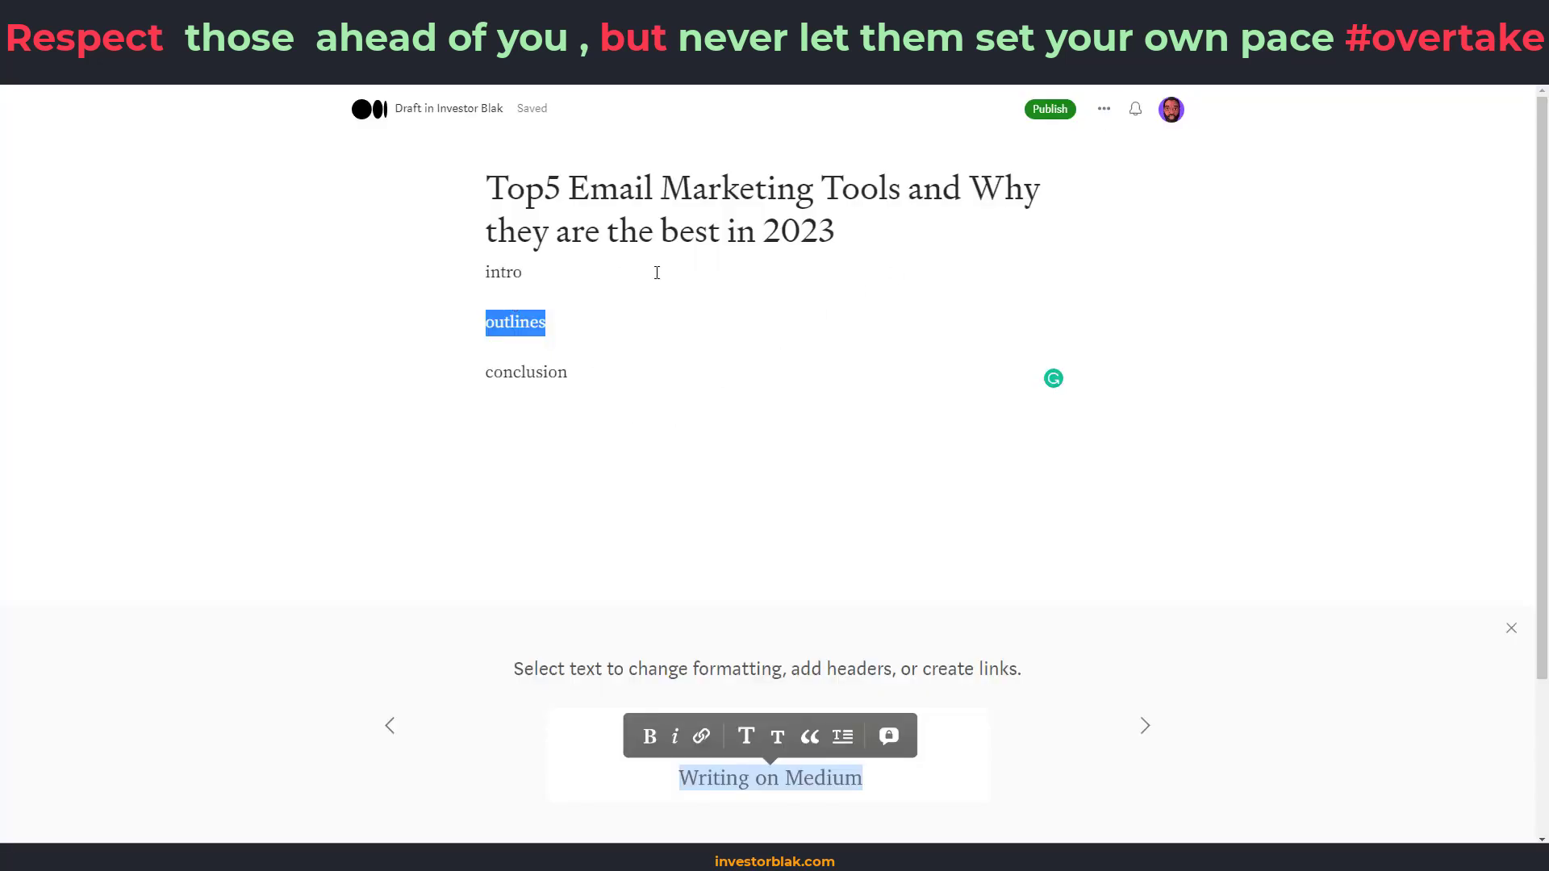
left_click_drag(521, 274, 479, 275)
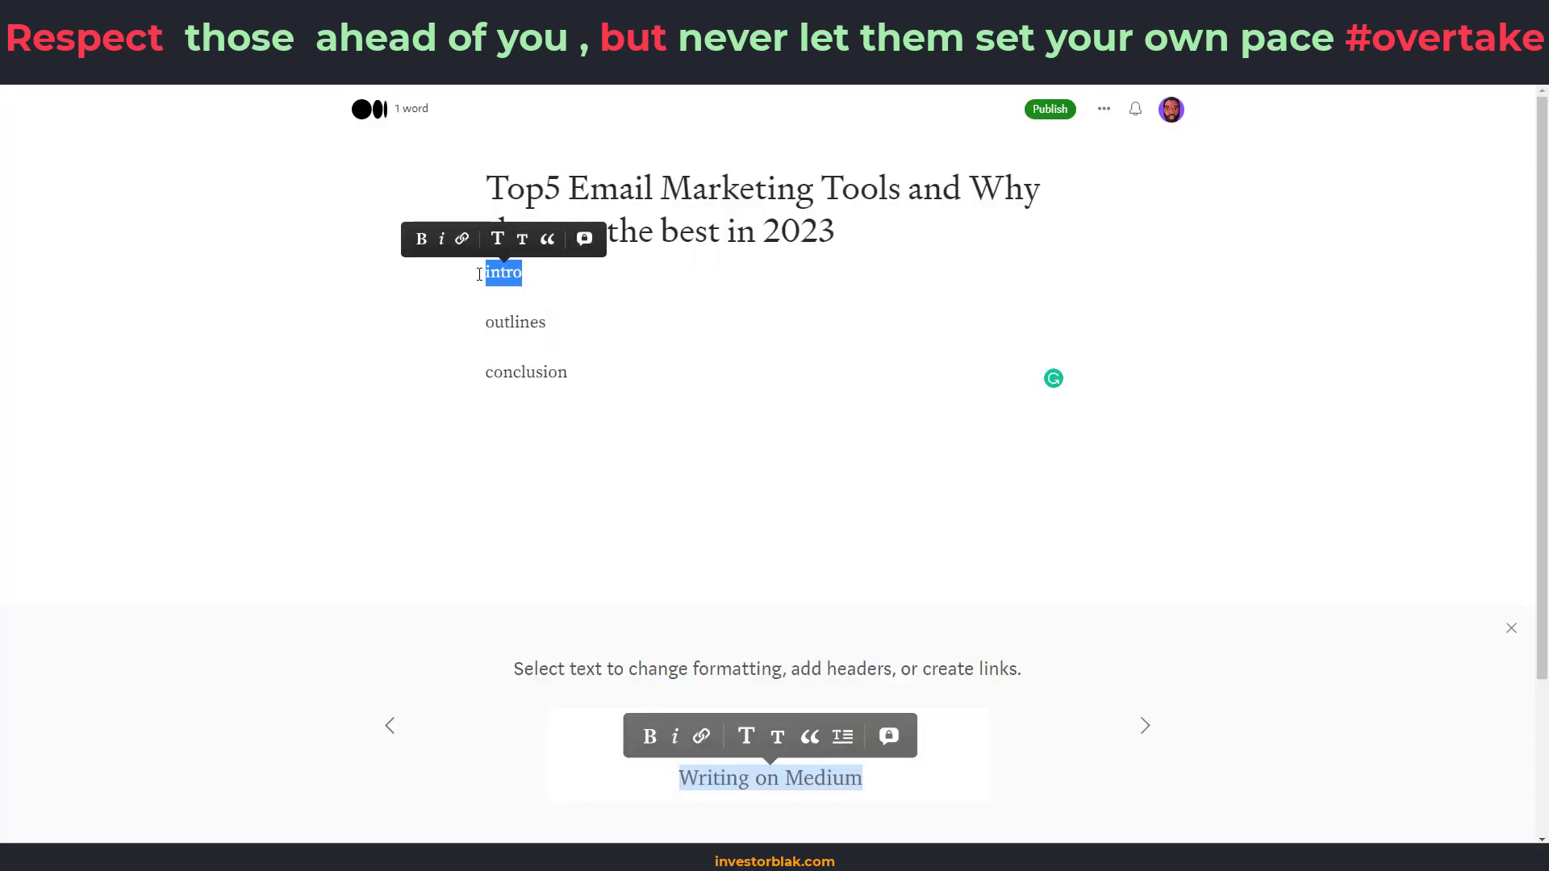
key("ctrl+v")
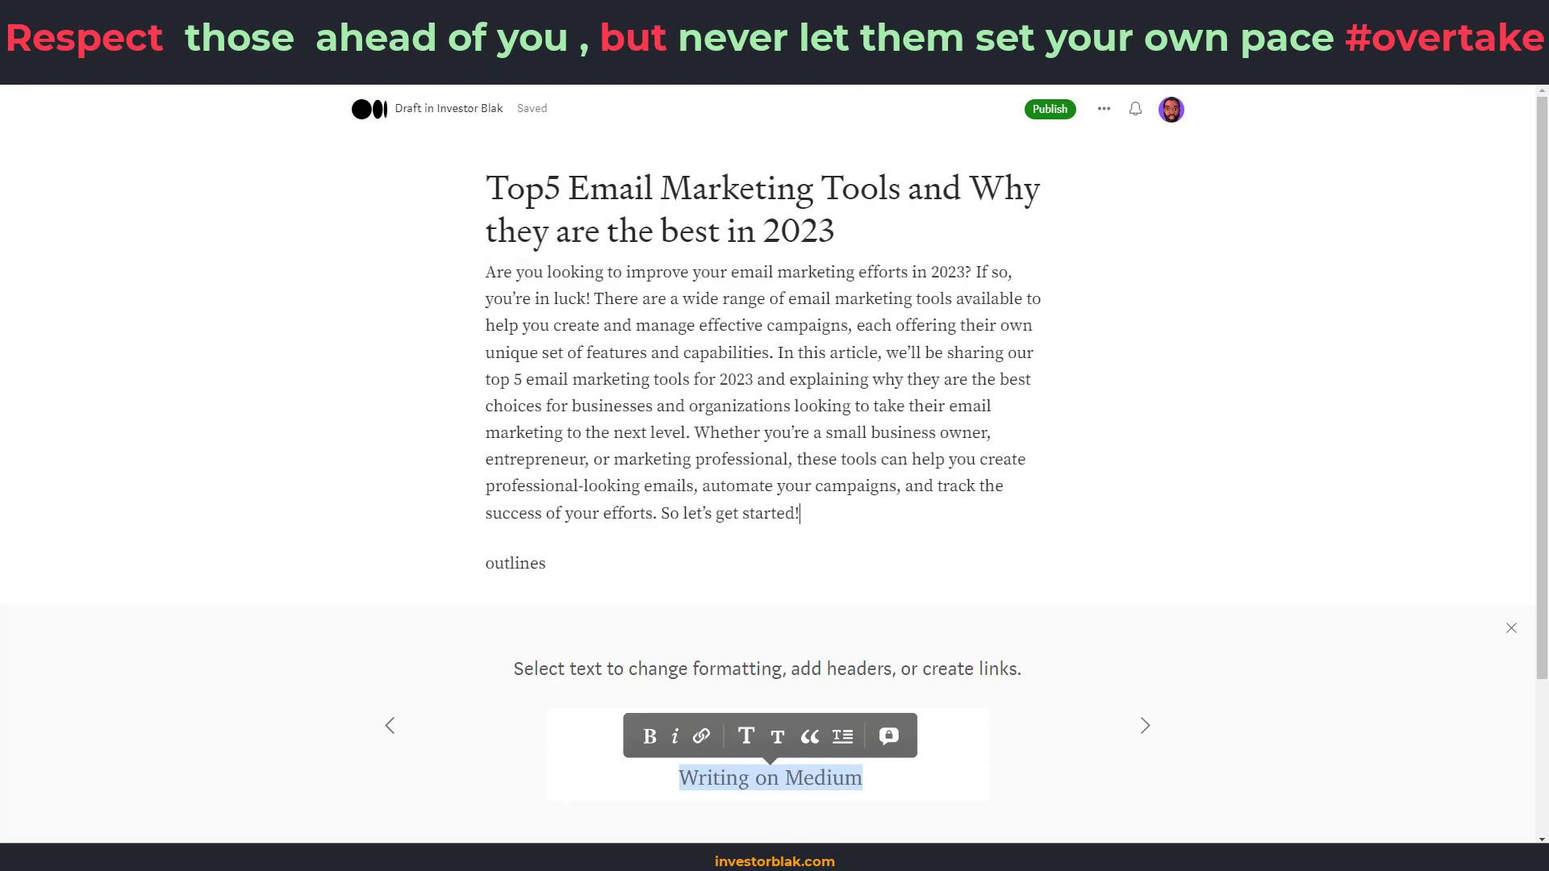
Switch back to ChatGPT and select the Systeme.io paragraphs and the closing paragraph of the first answer
key("alt+Tab")
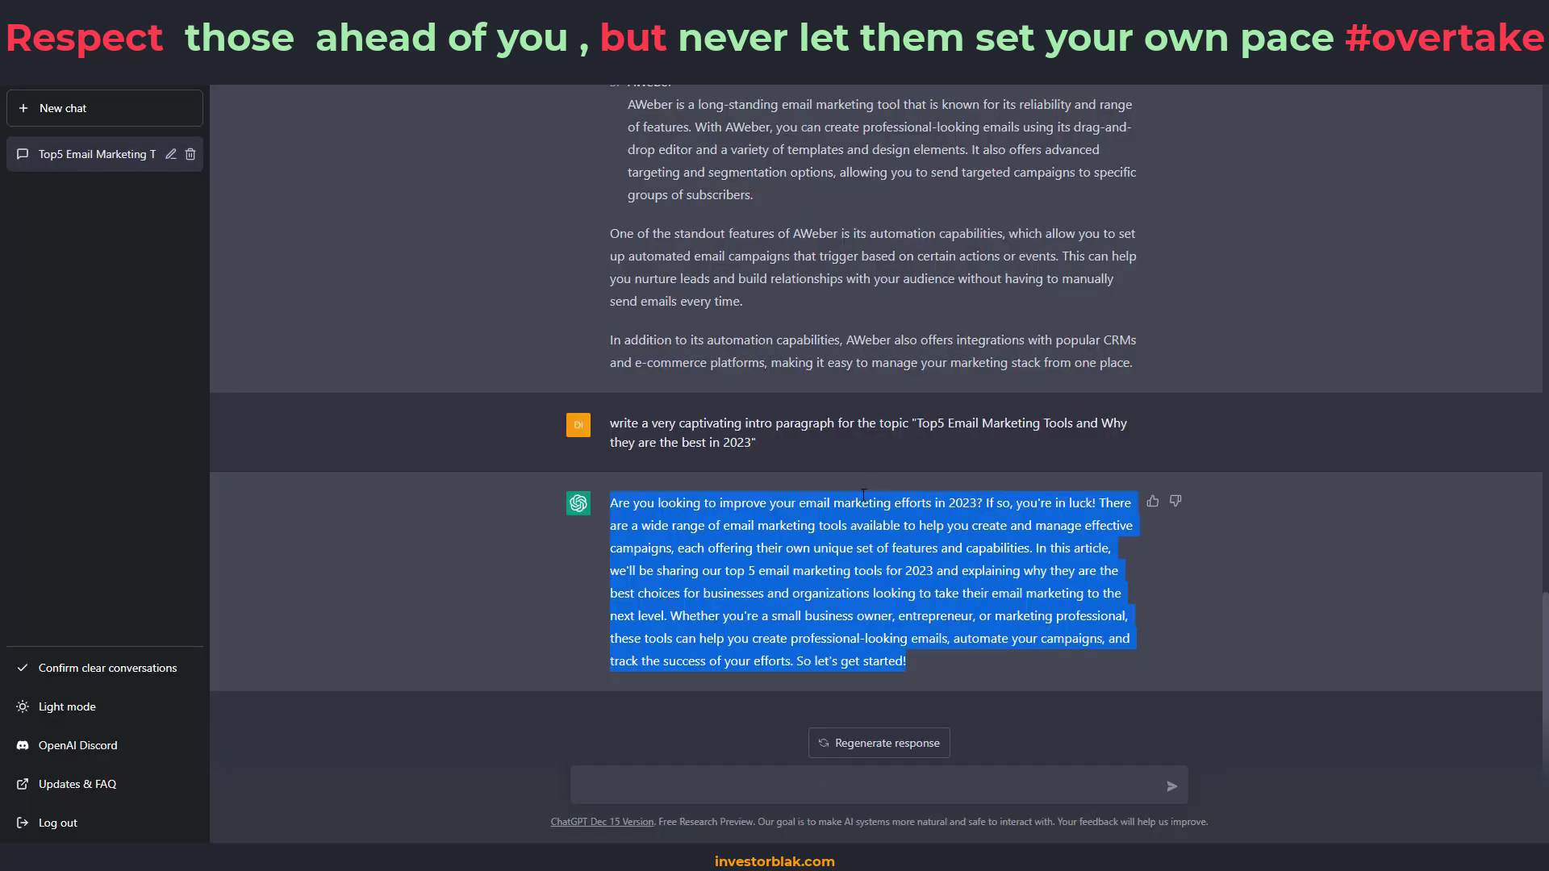
scroll(862, 510, "up", 10)
scroll(883, 506, "up", 8)
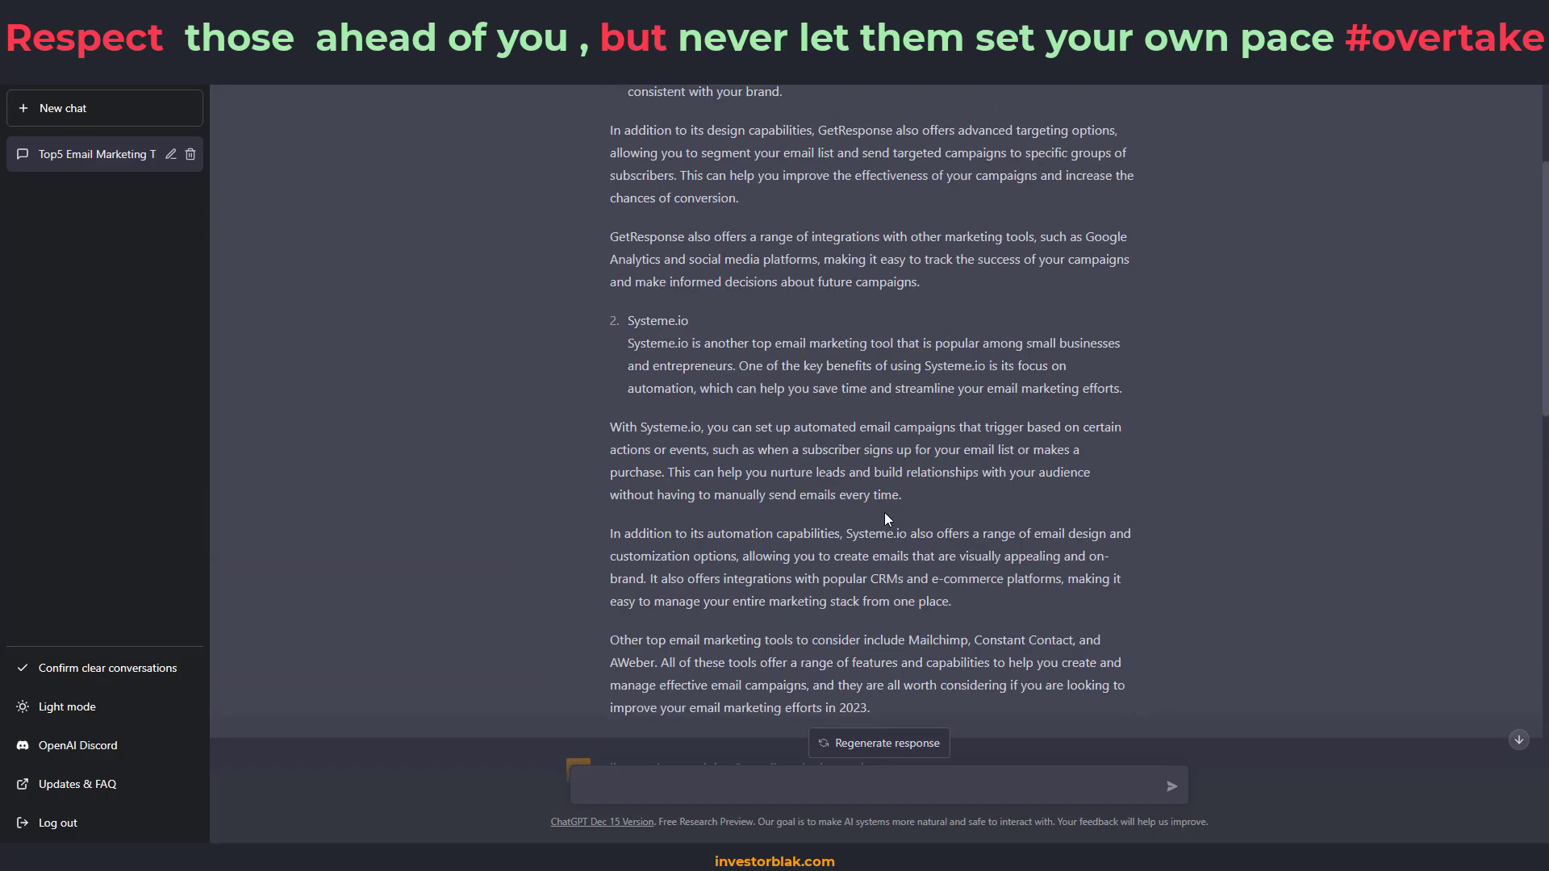
left_click_drag(869, 708, 609, 426)
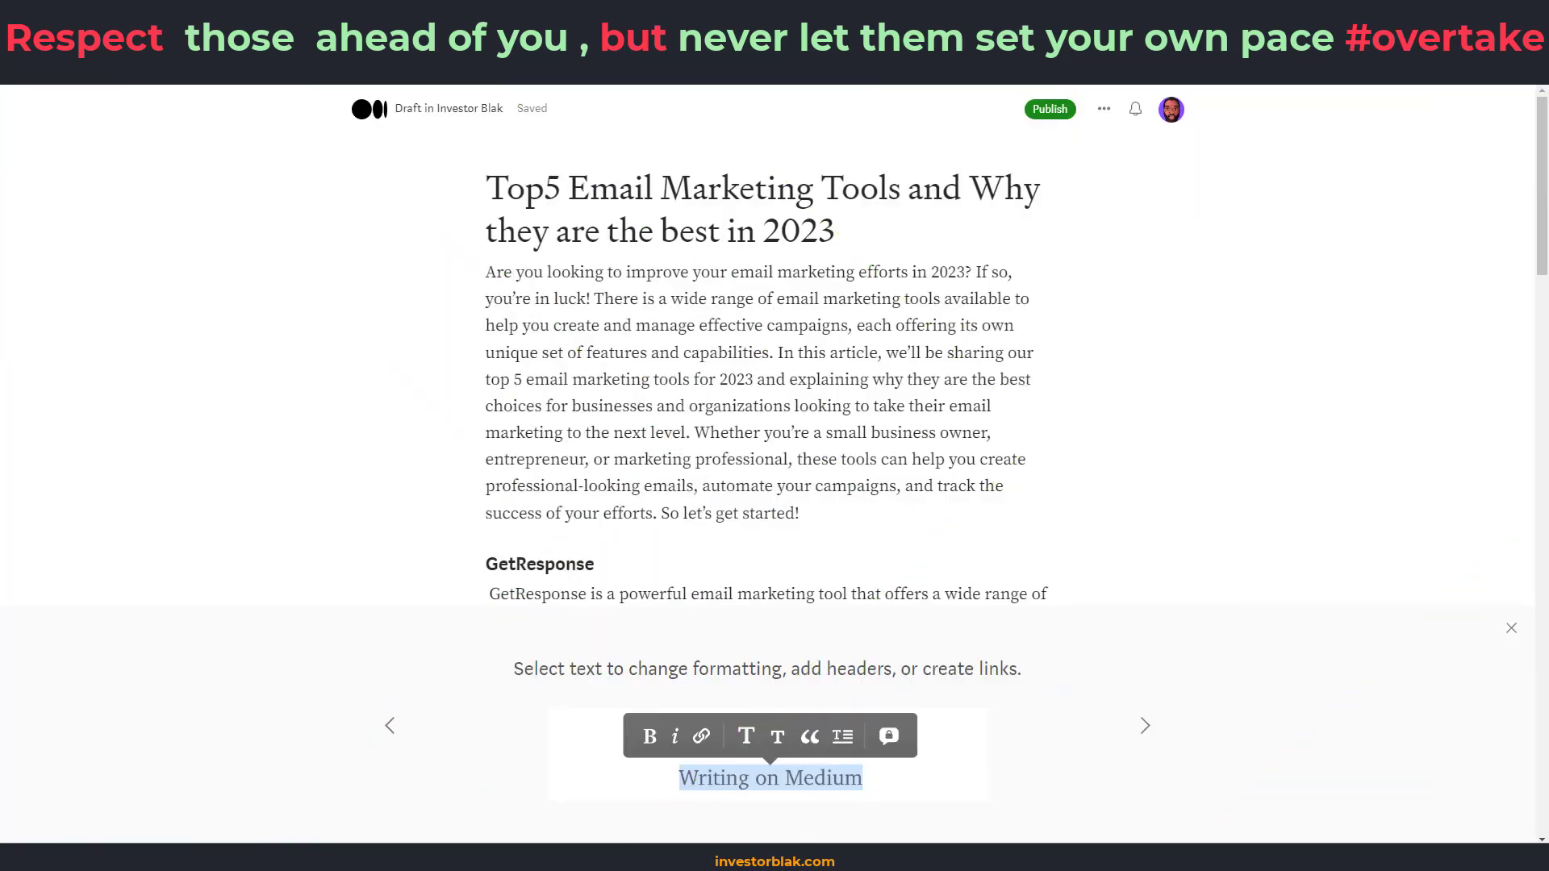
Review the Medium draft from the GetResponse section down to the "conclusion" placeholder, and switch back to ChatGPT
scroll(593, 544, "down", 2)
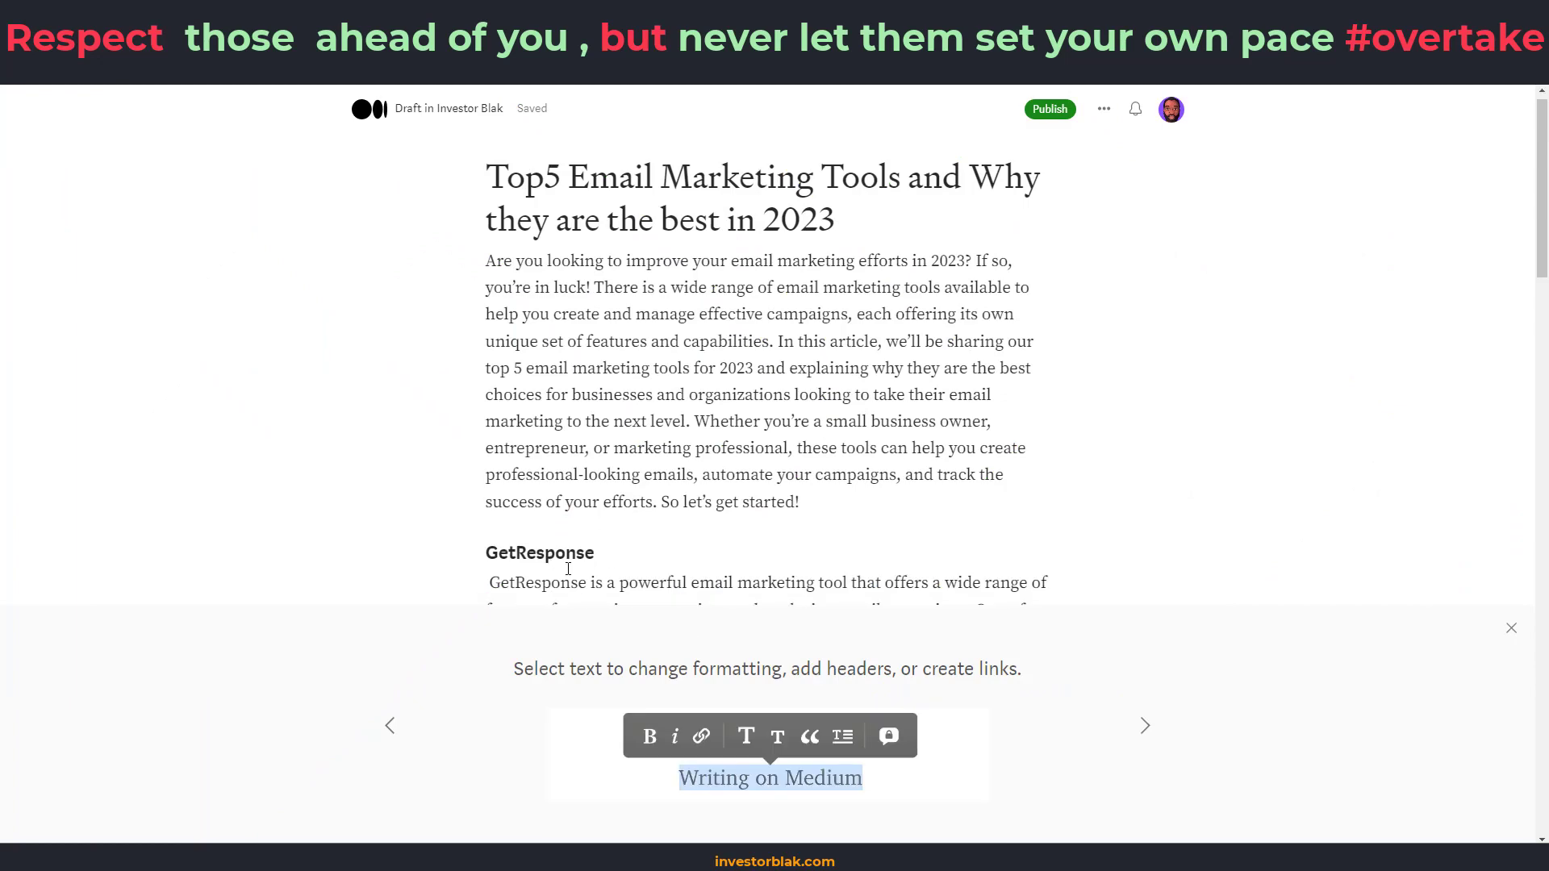
scroll(609, 371, "down", 3)
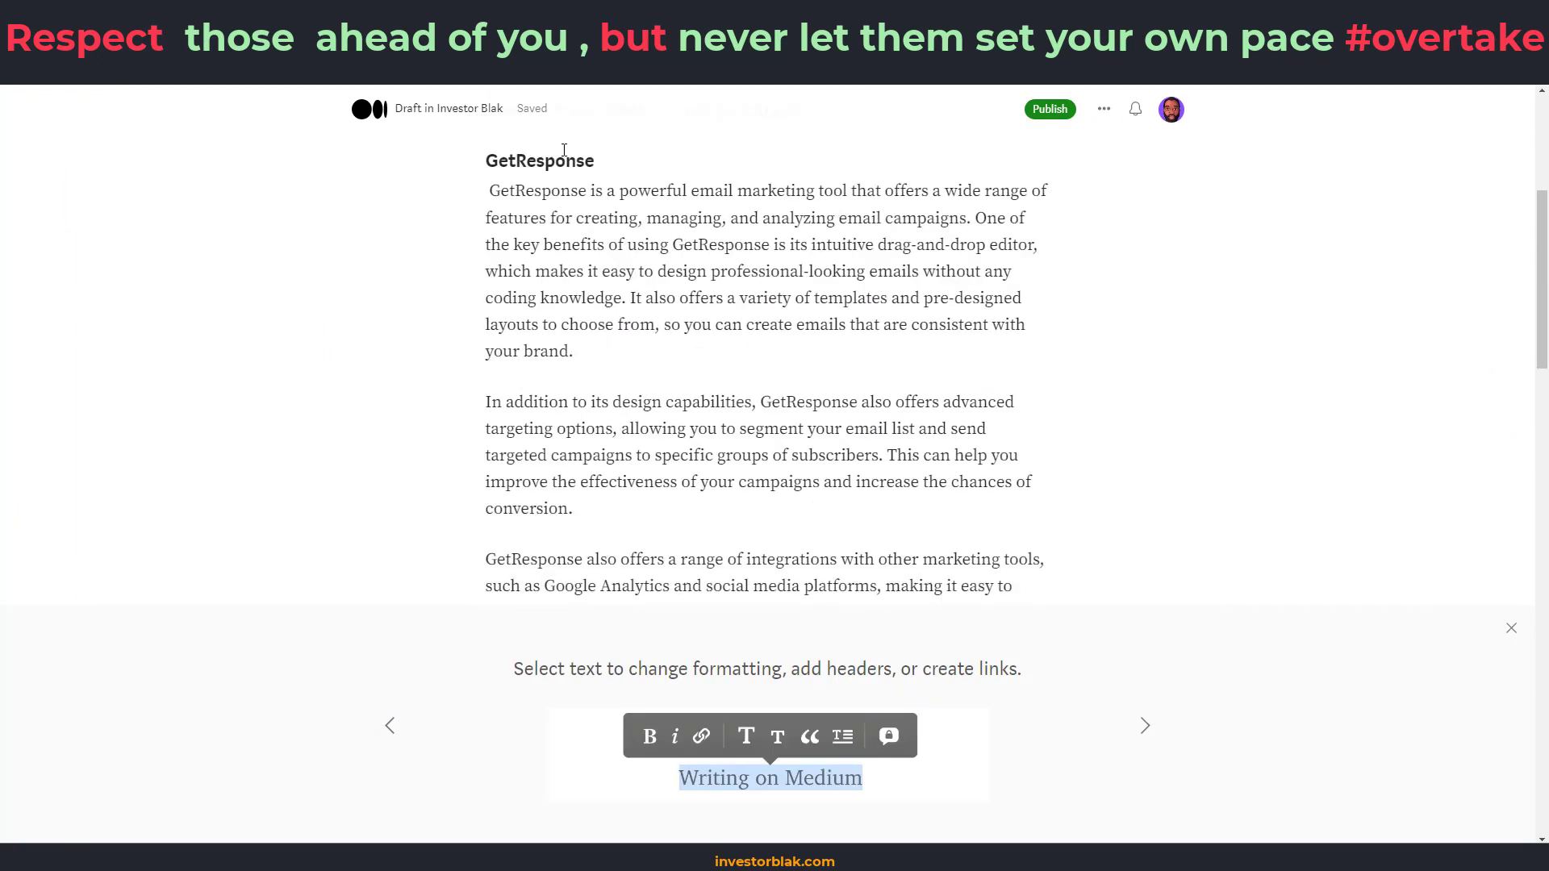
scroll(582, 211, "down", 10)
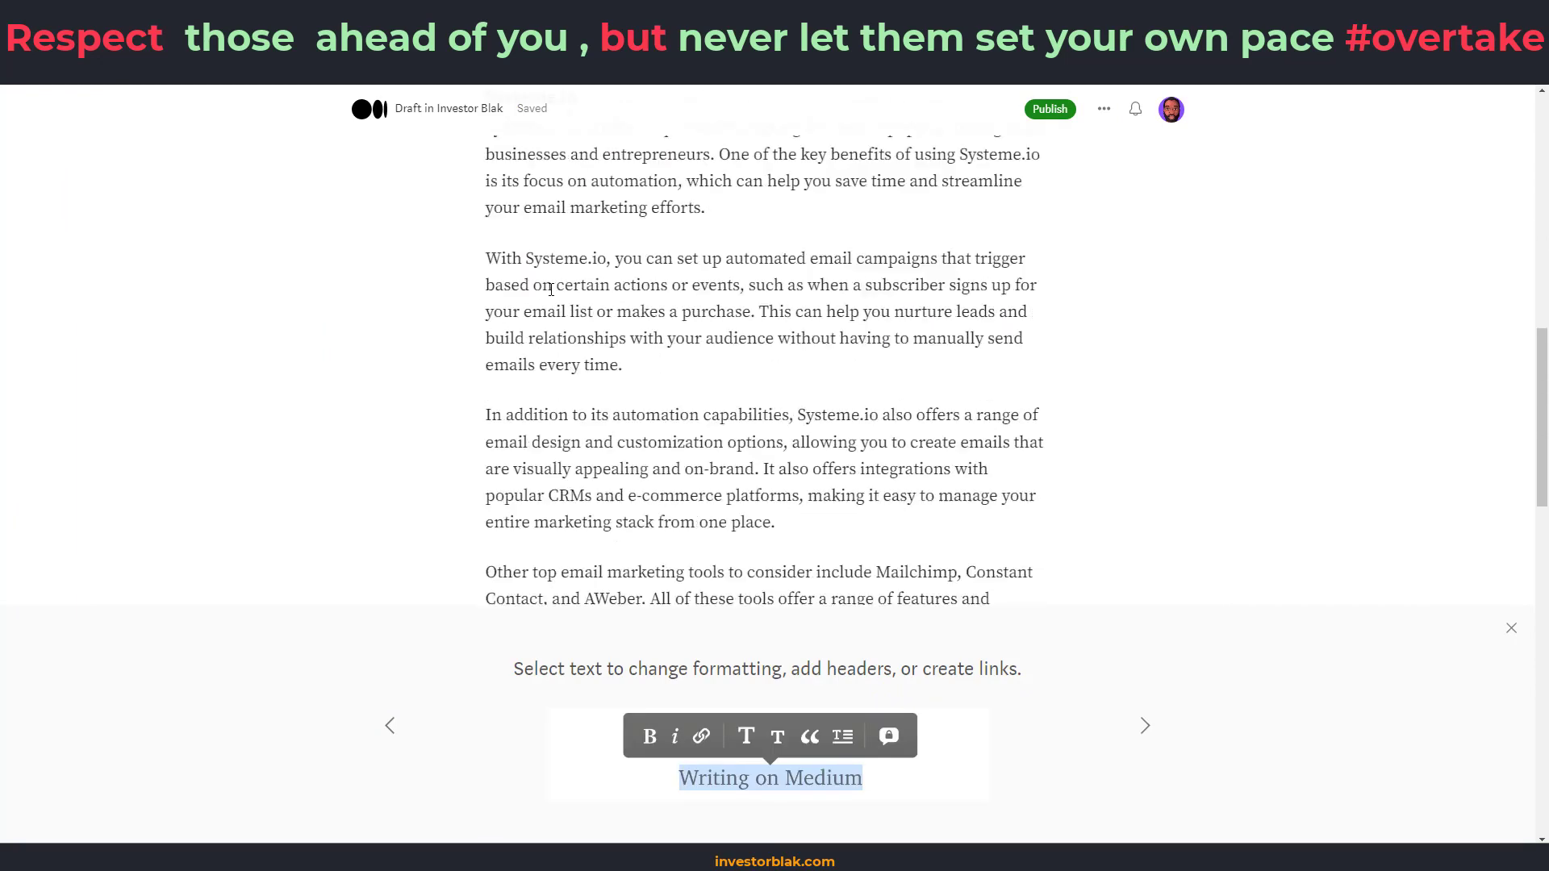
scroll(567, 321, "down", 5)
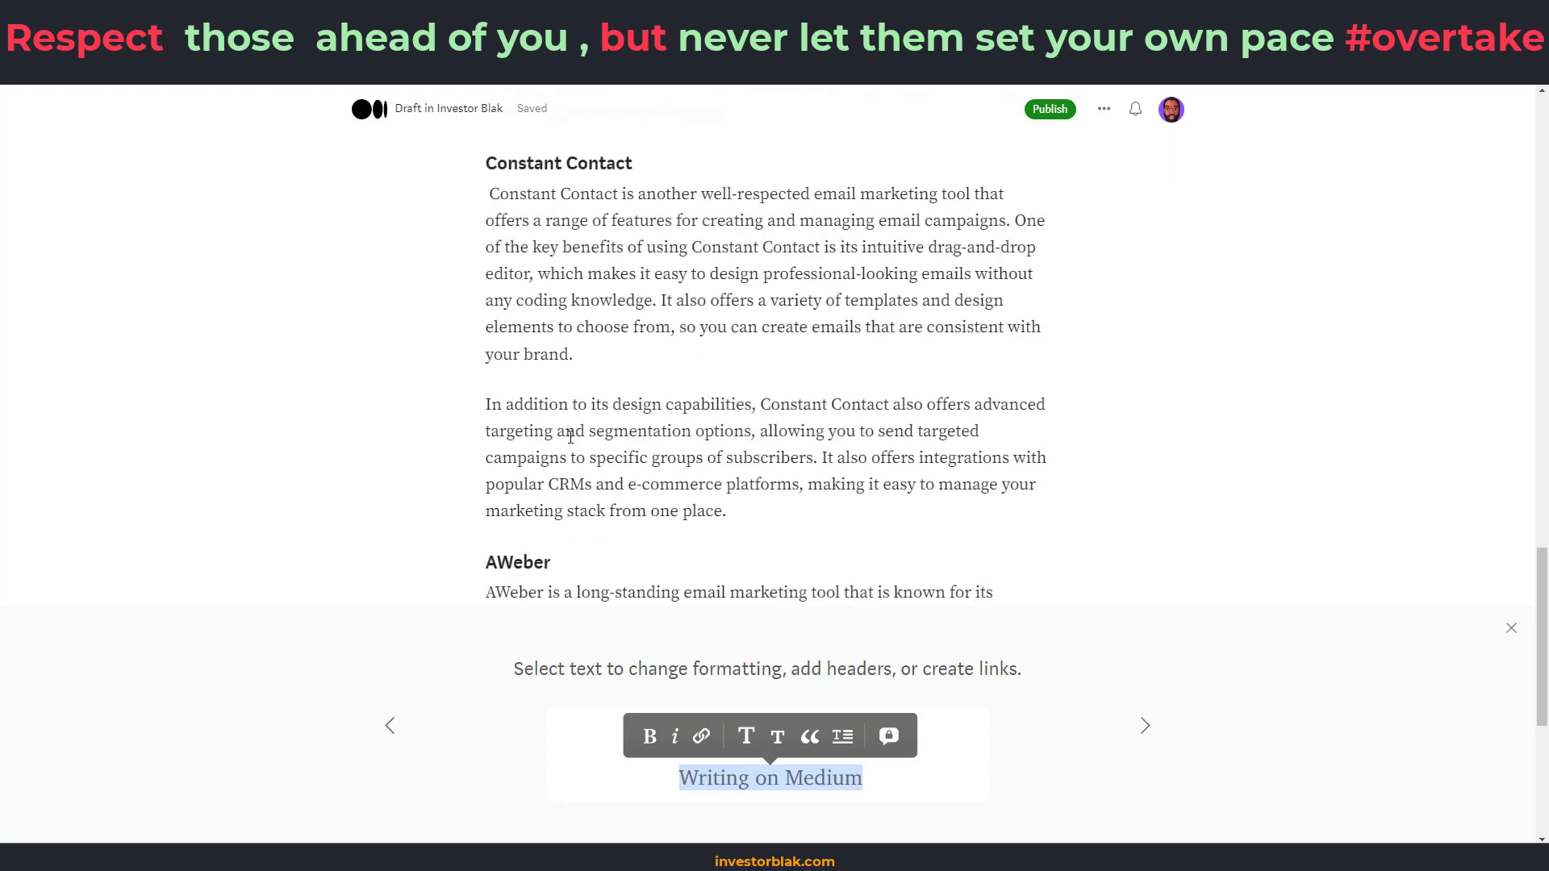
scroll(574, 427, "down", 9)
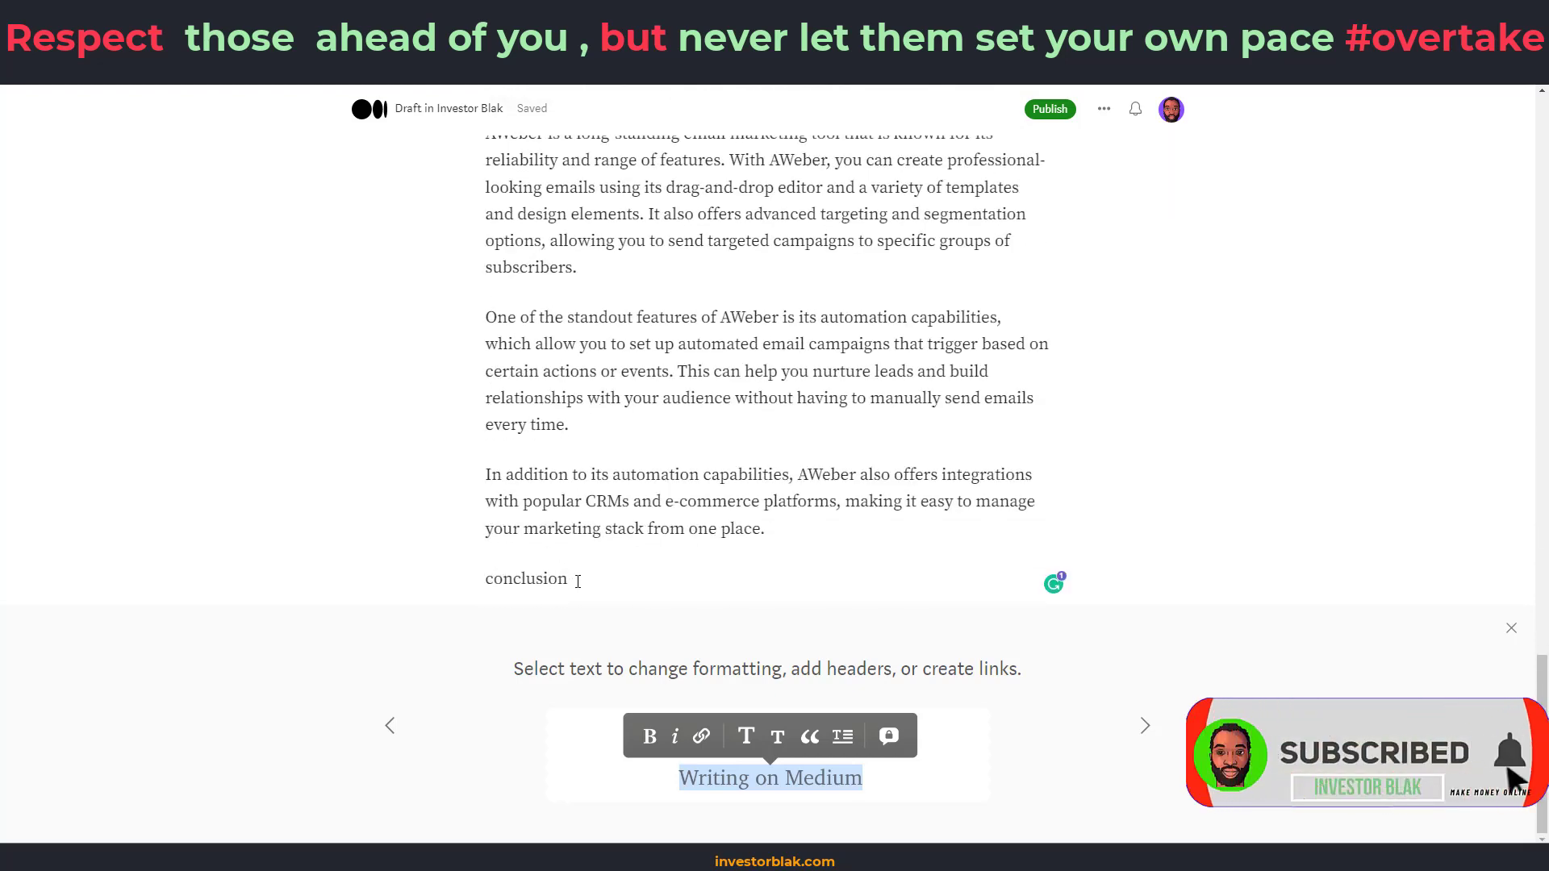
key("BackSpace")
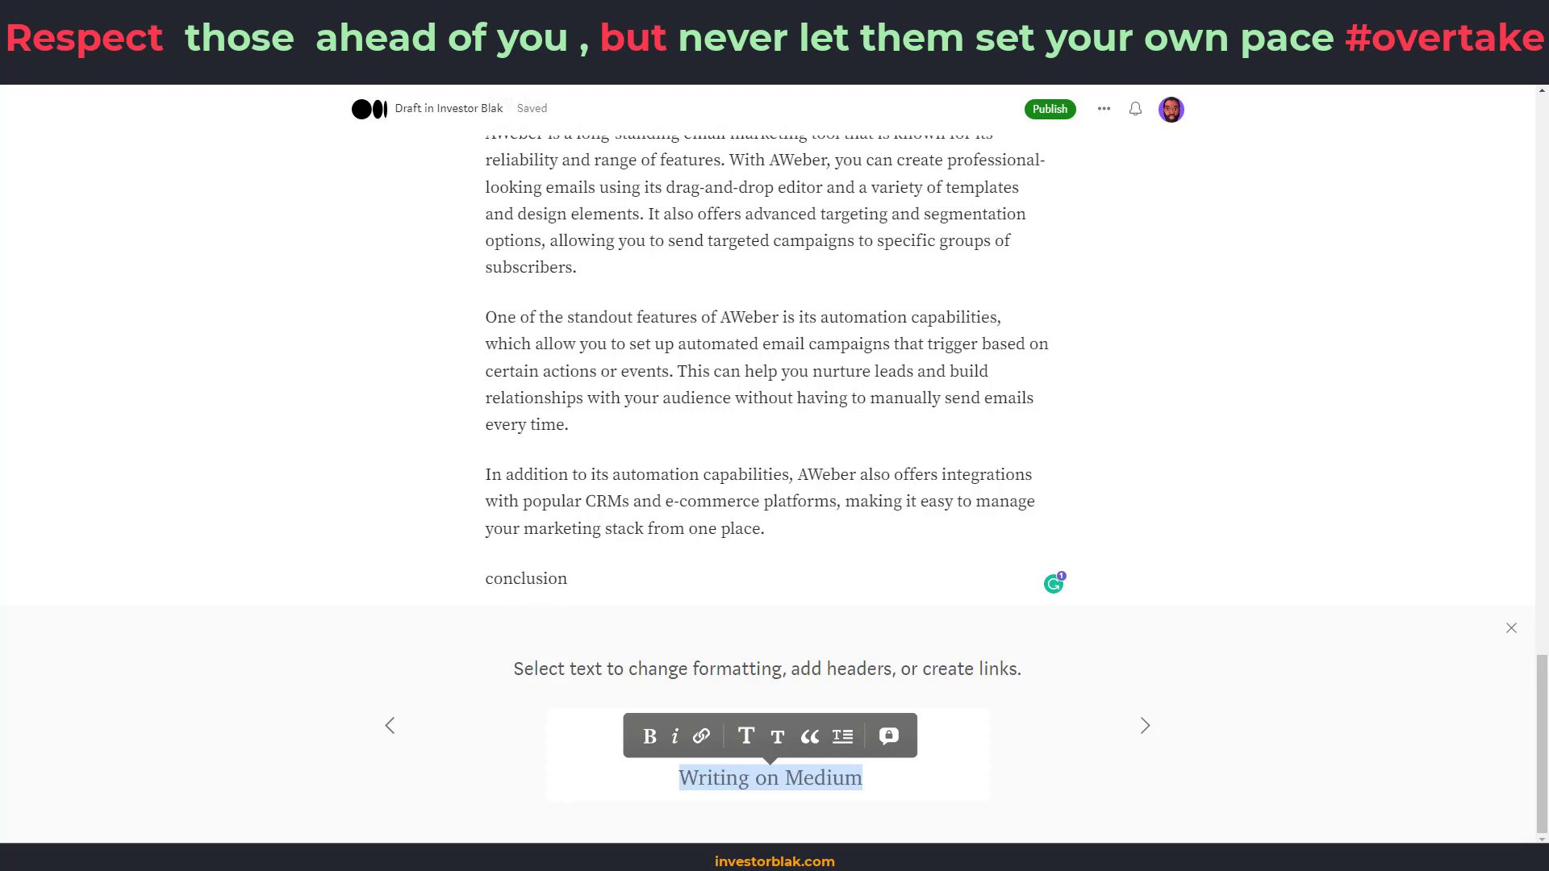
key("alt+Tab")
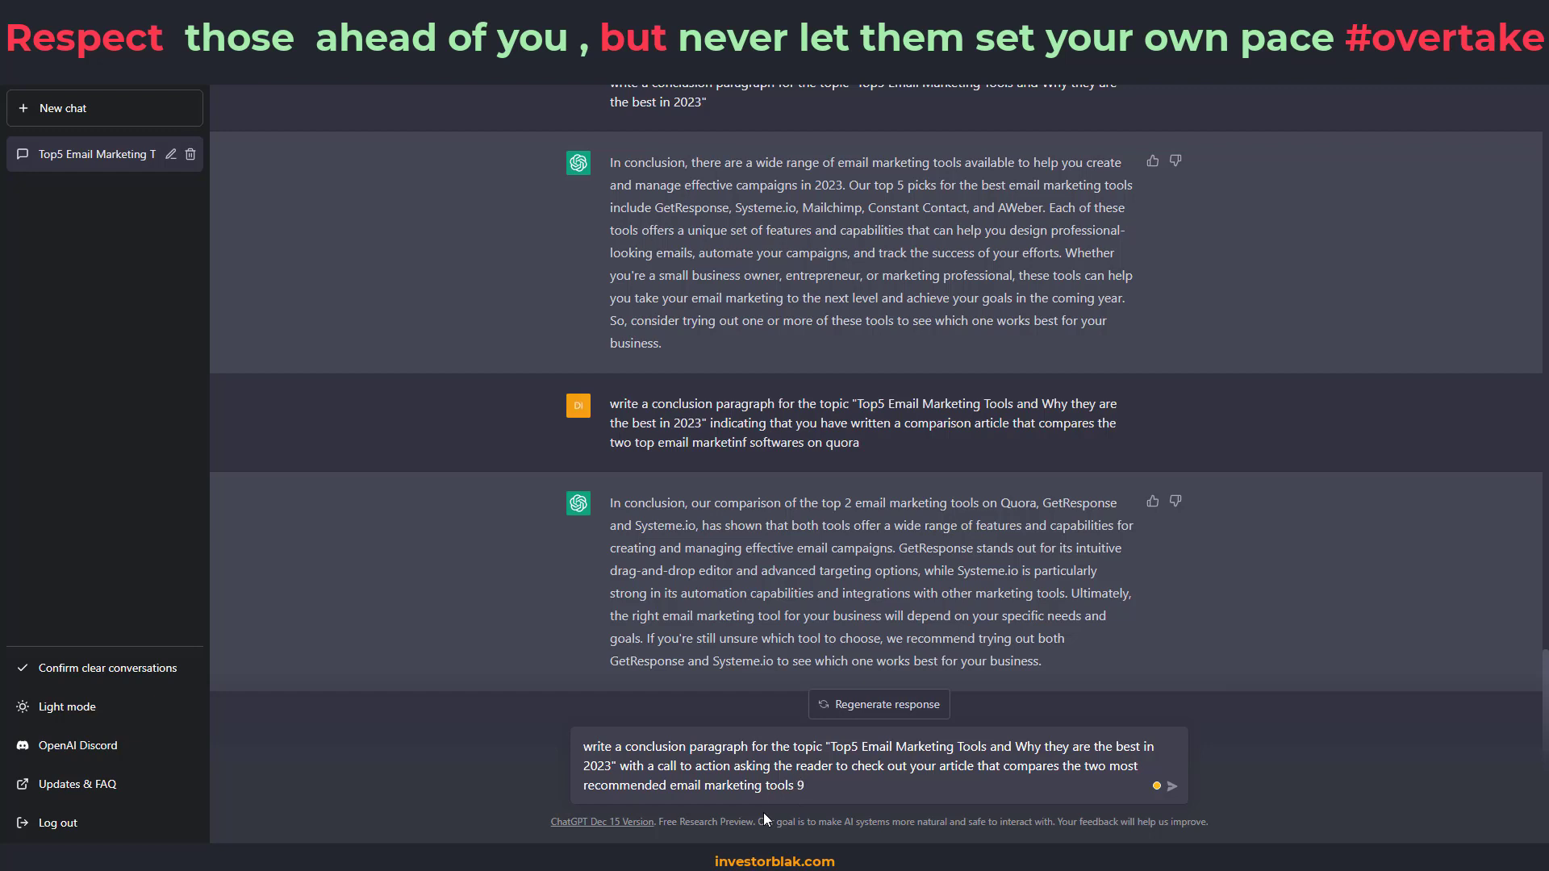
Complete the conclusion prompt with "(getresponse and systeme.io)", submit it, and copy the conclusion paragraph ChatGPT generates
type("getresponse and systeme.io")
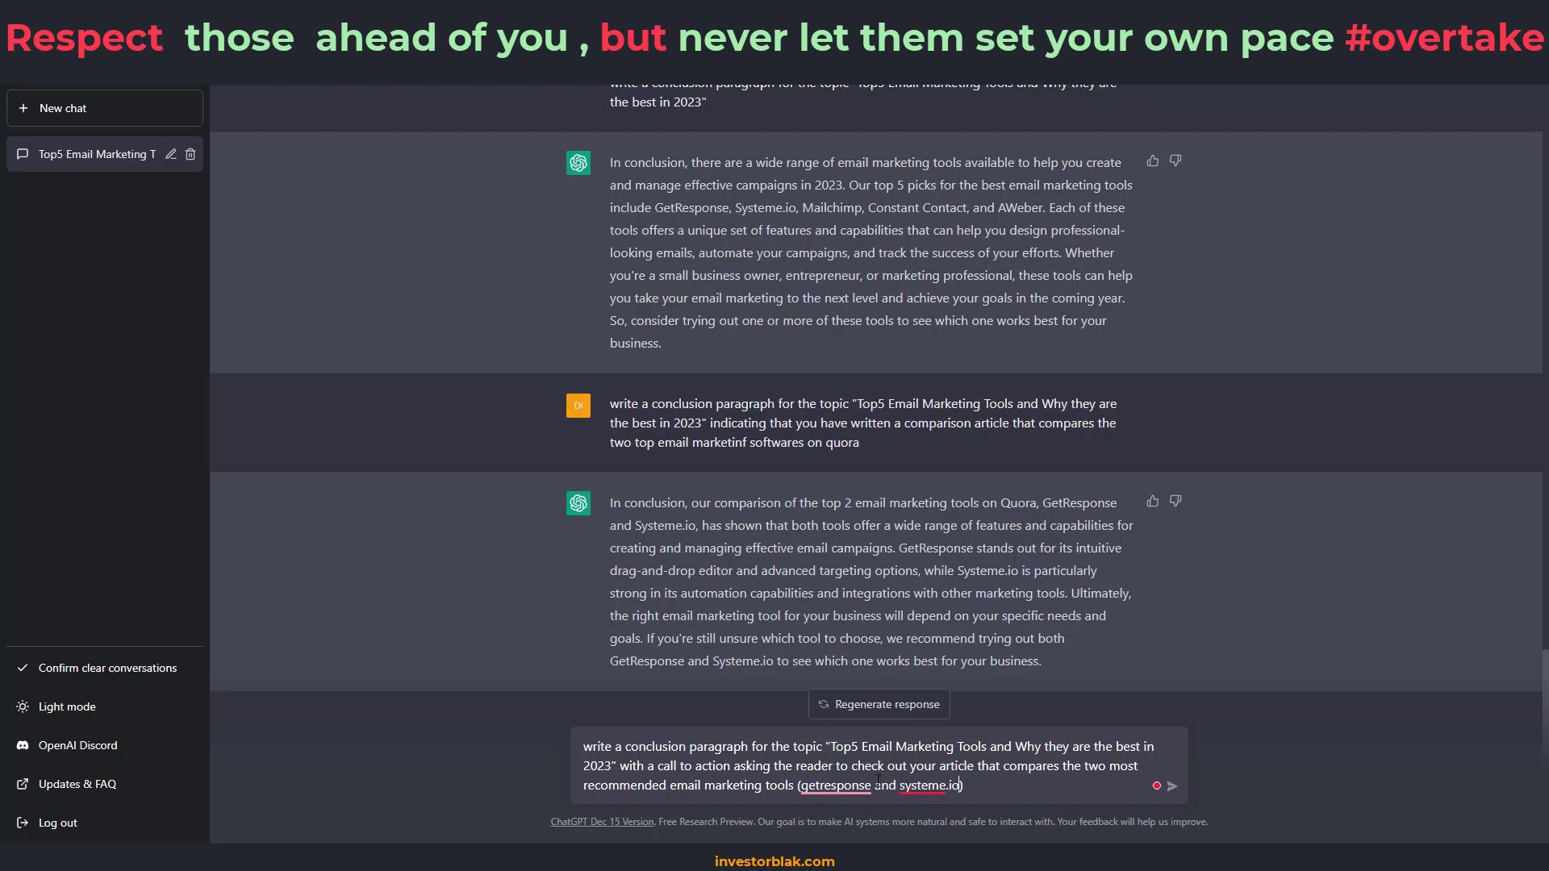
left_click(1172, 786)
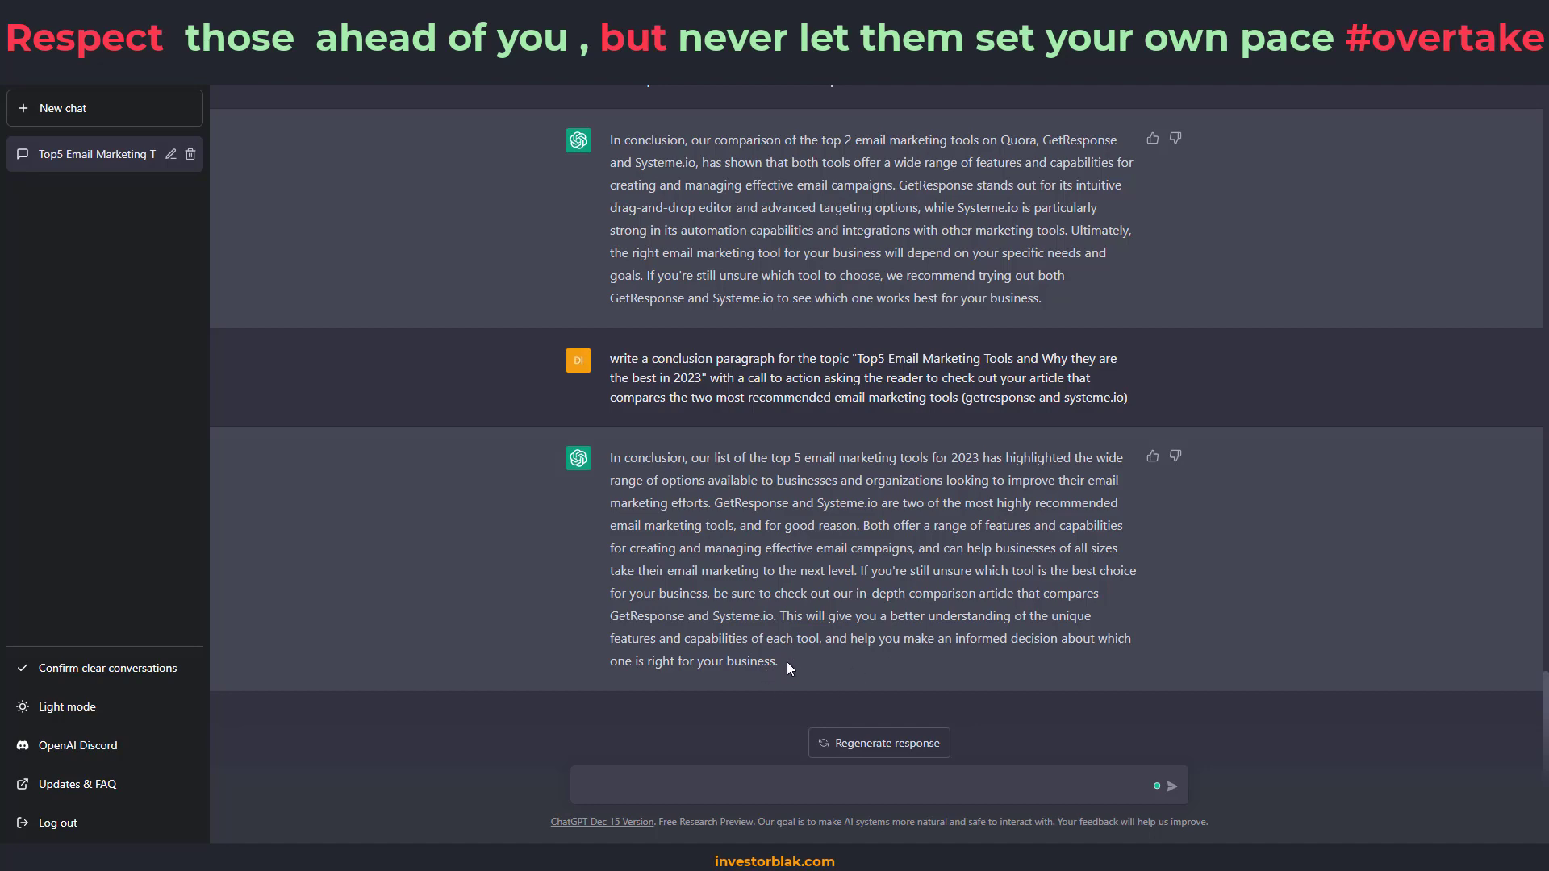
left_click_drag(779, 662, 609, 473)
key("ctrl+c")
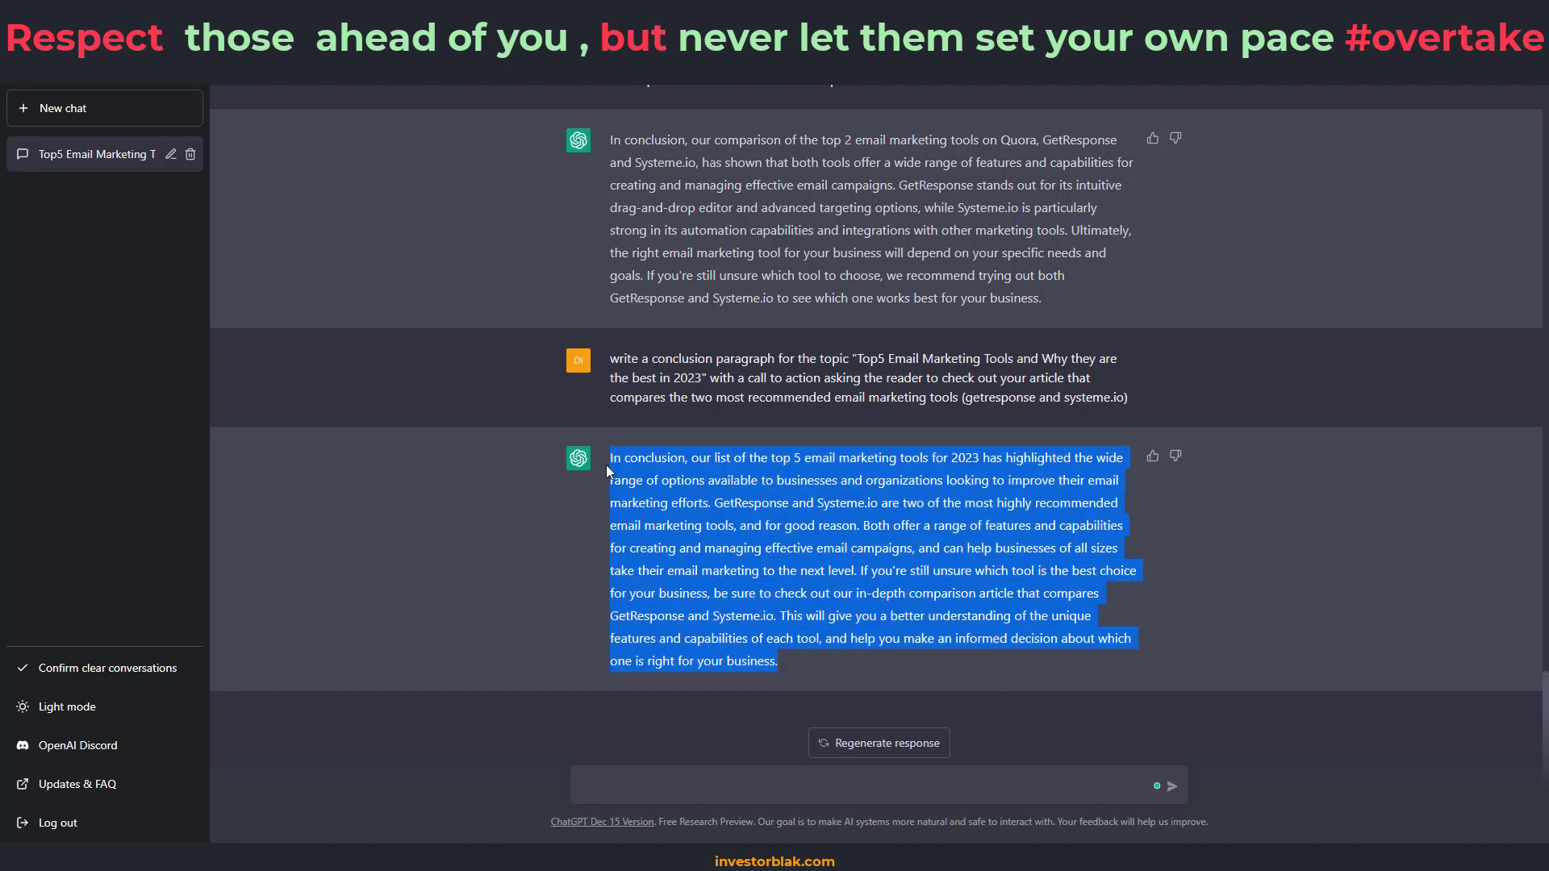
Switch to the Medium draft, replace the "conclusion" placeholder with the copied paragraph, and look over the article
key("alt+Tab")
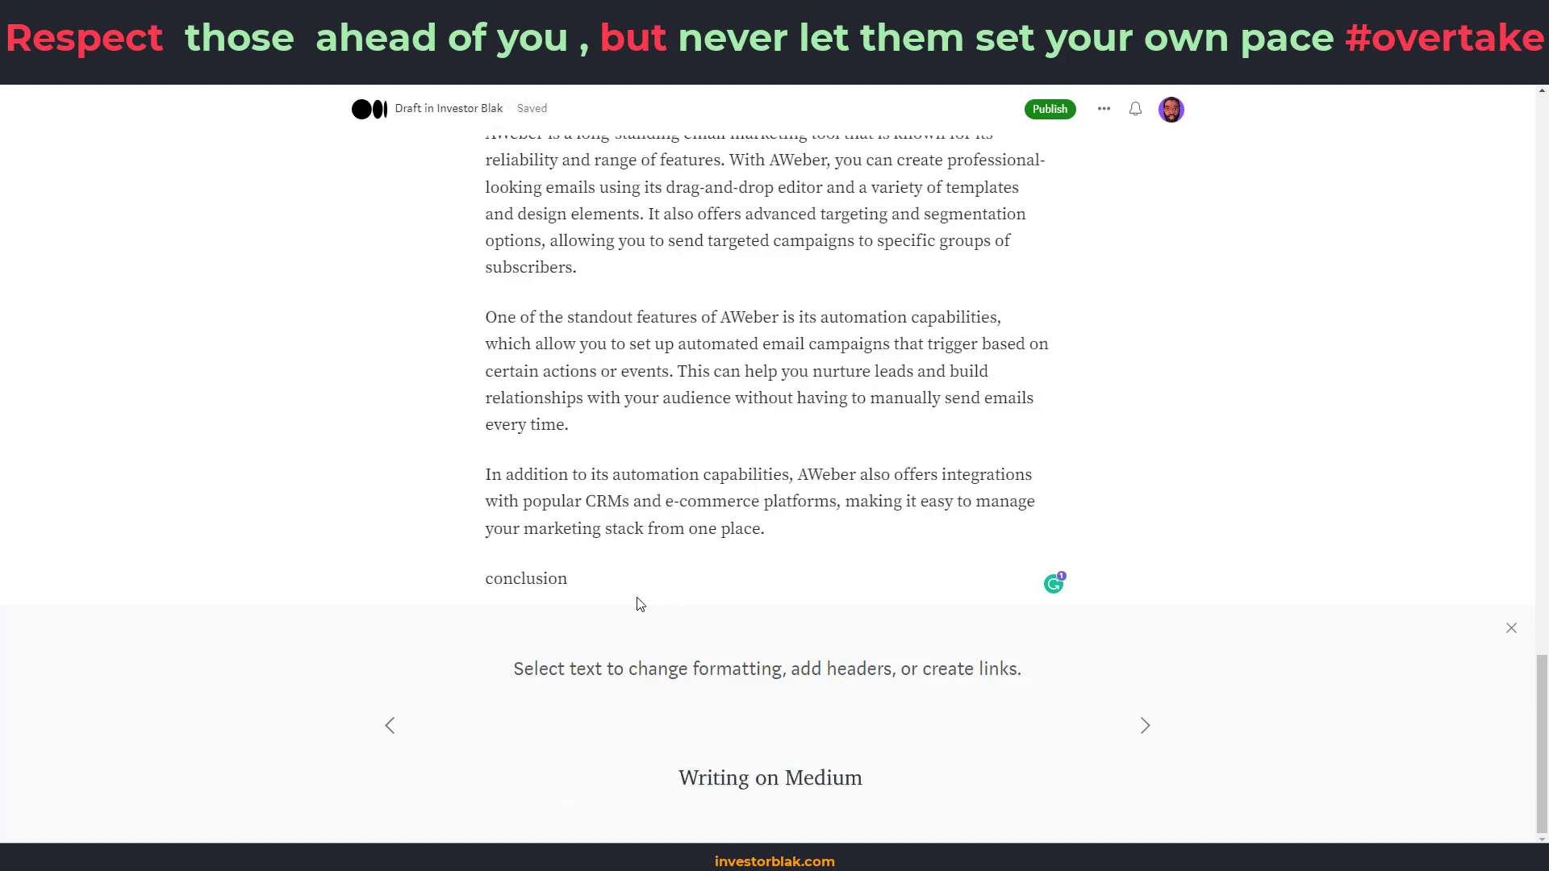
left_click_drag(567, 579, 485, 570)
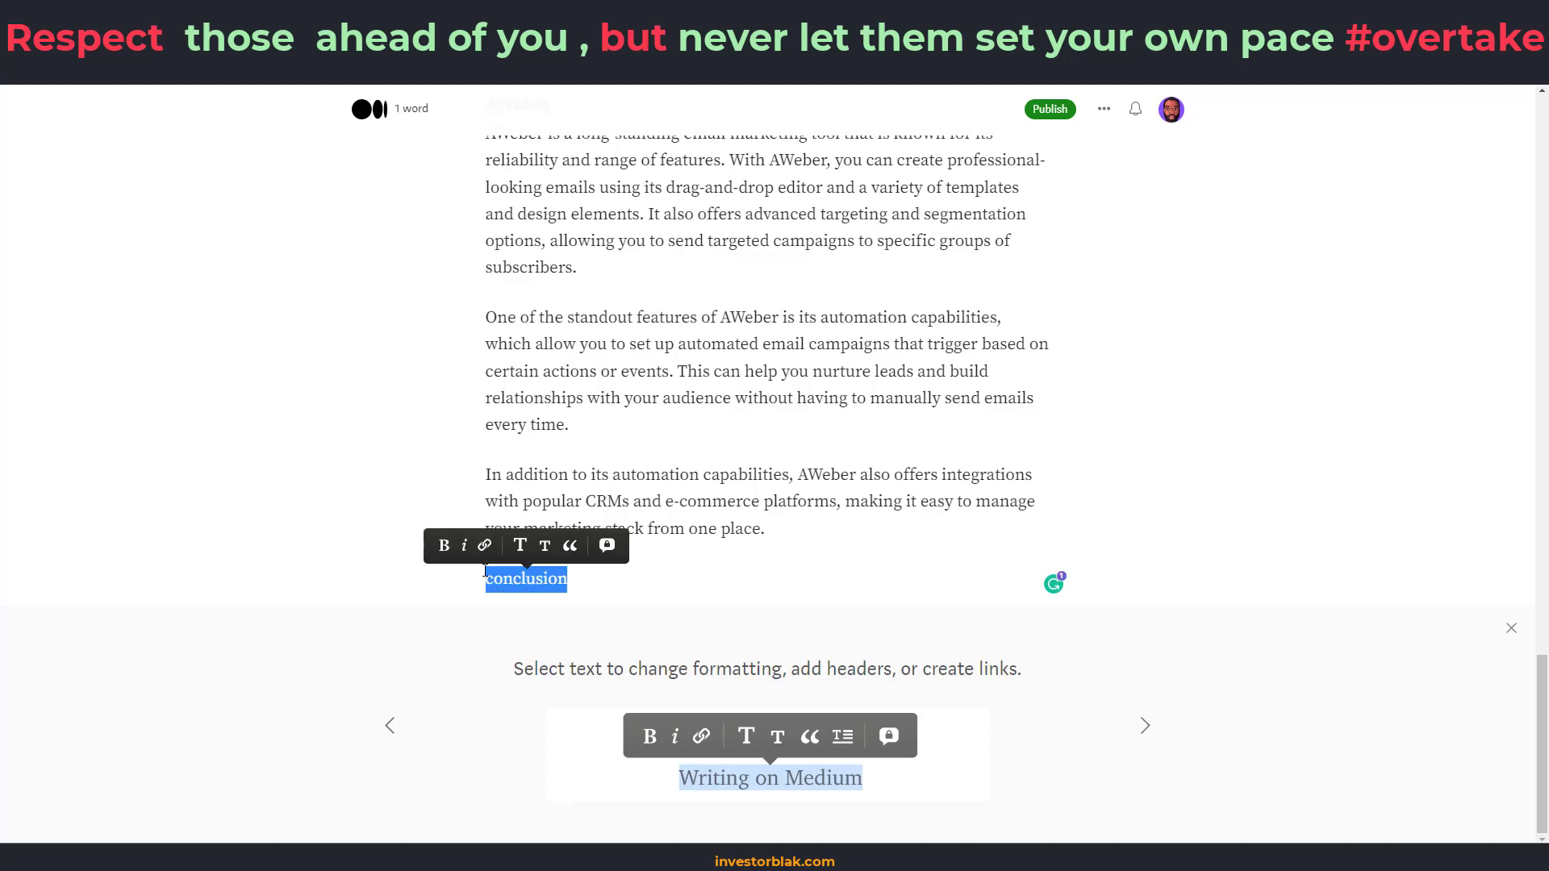
key("ctrl+v")
scroll(753, 557, "up", 20)
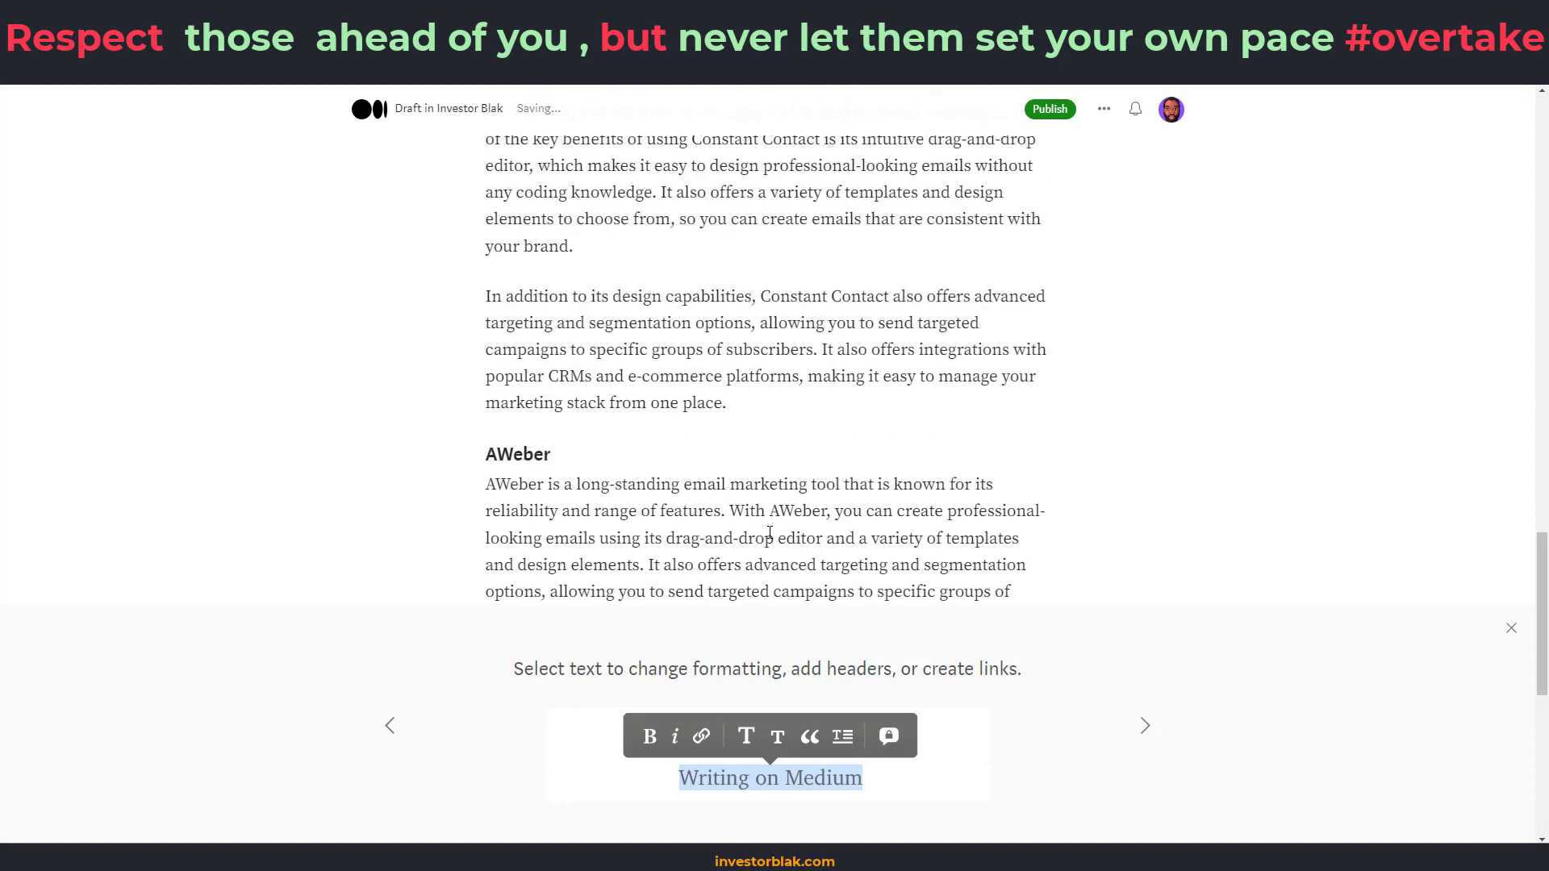
scroll(777, 538, "up", 5)
scroll(778, 538, "down", 20)
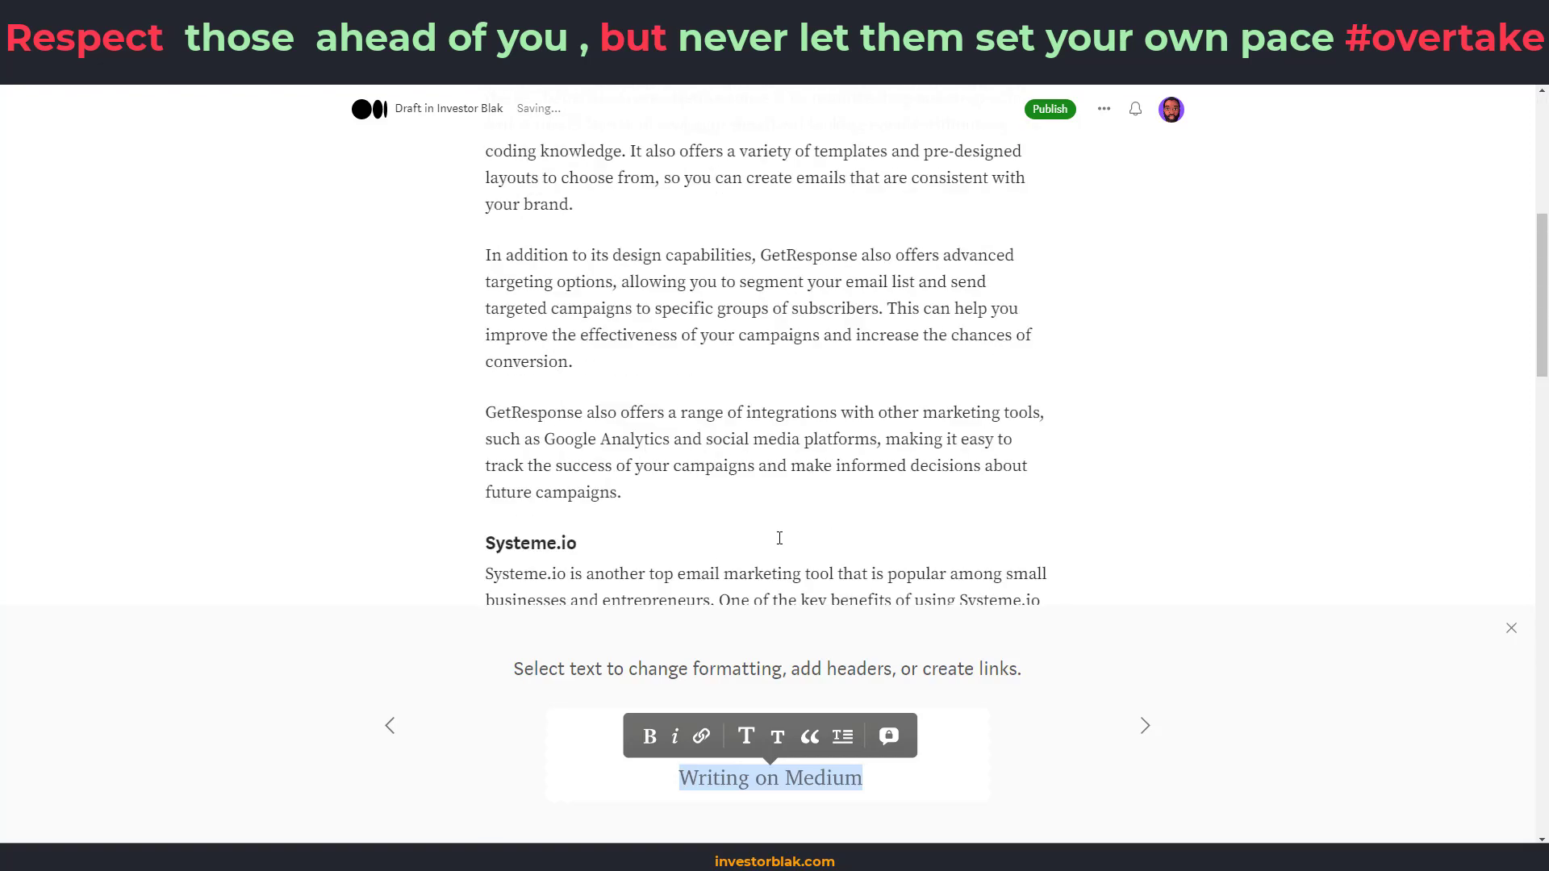
scroll(783, 536, "down", 10)
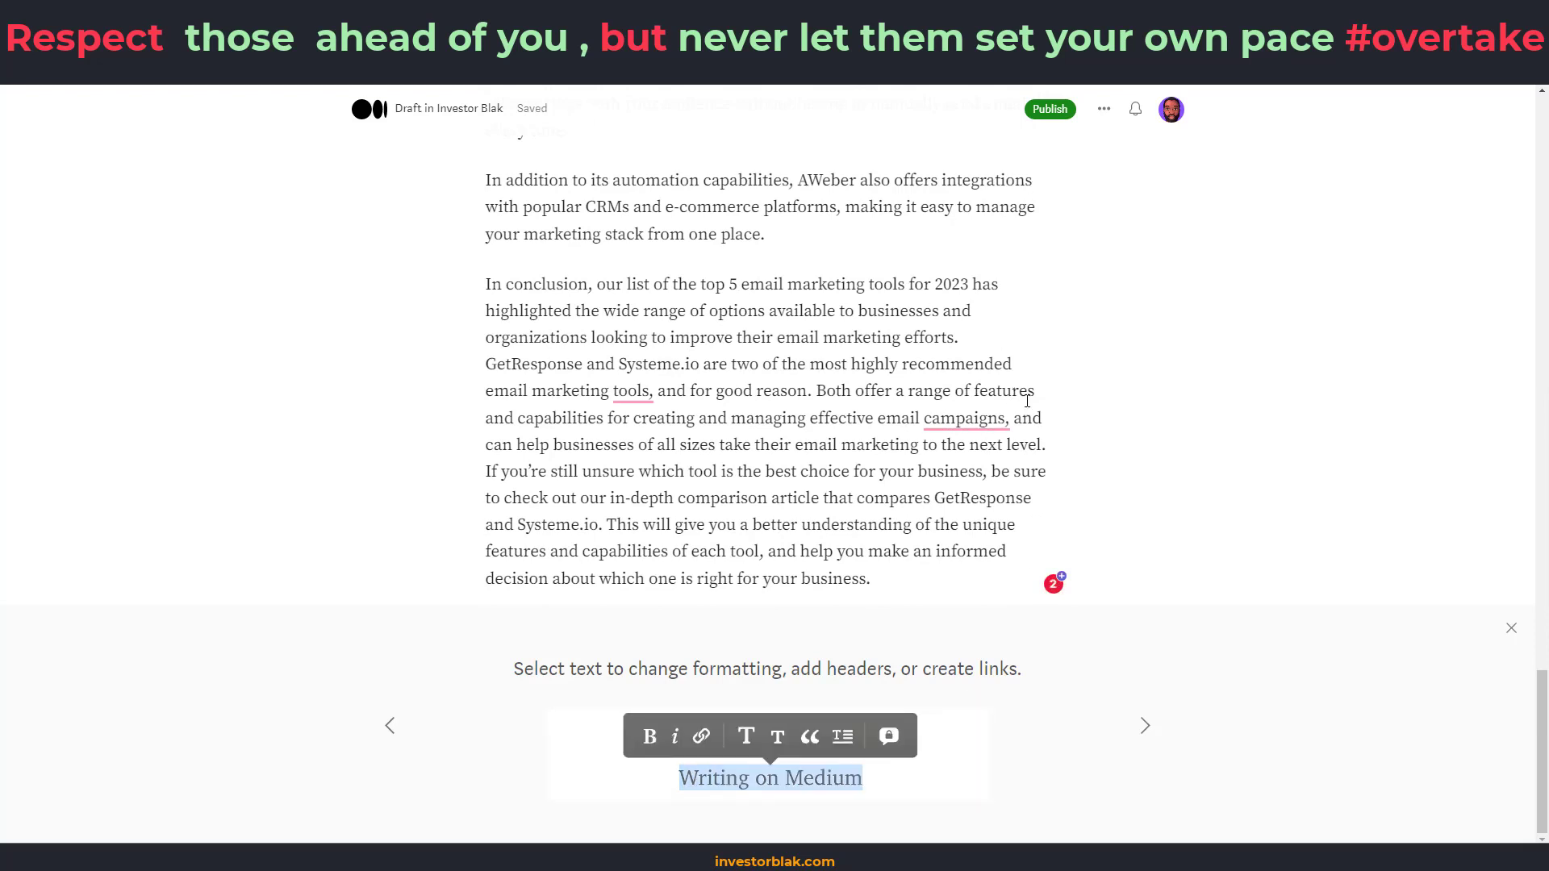
Apply the Grammarly corrections for "campaigns," and "tools," in the Medium conclusion paragraph
mouse_move(968, 439)
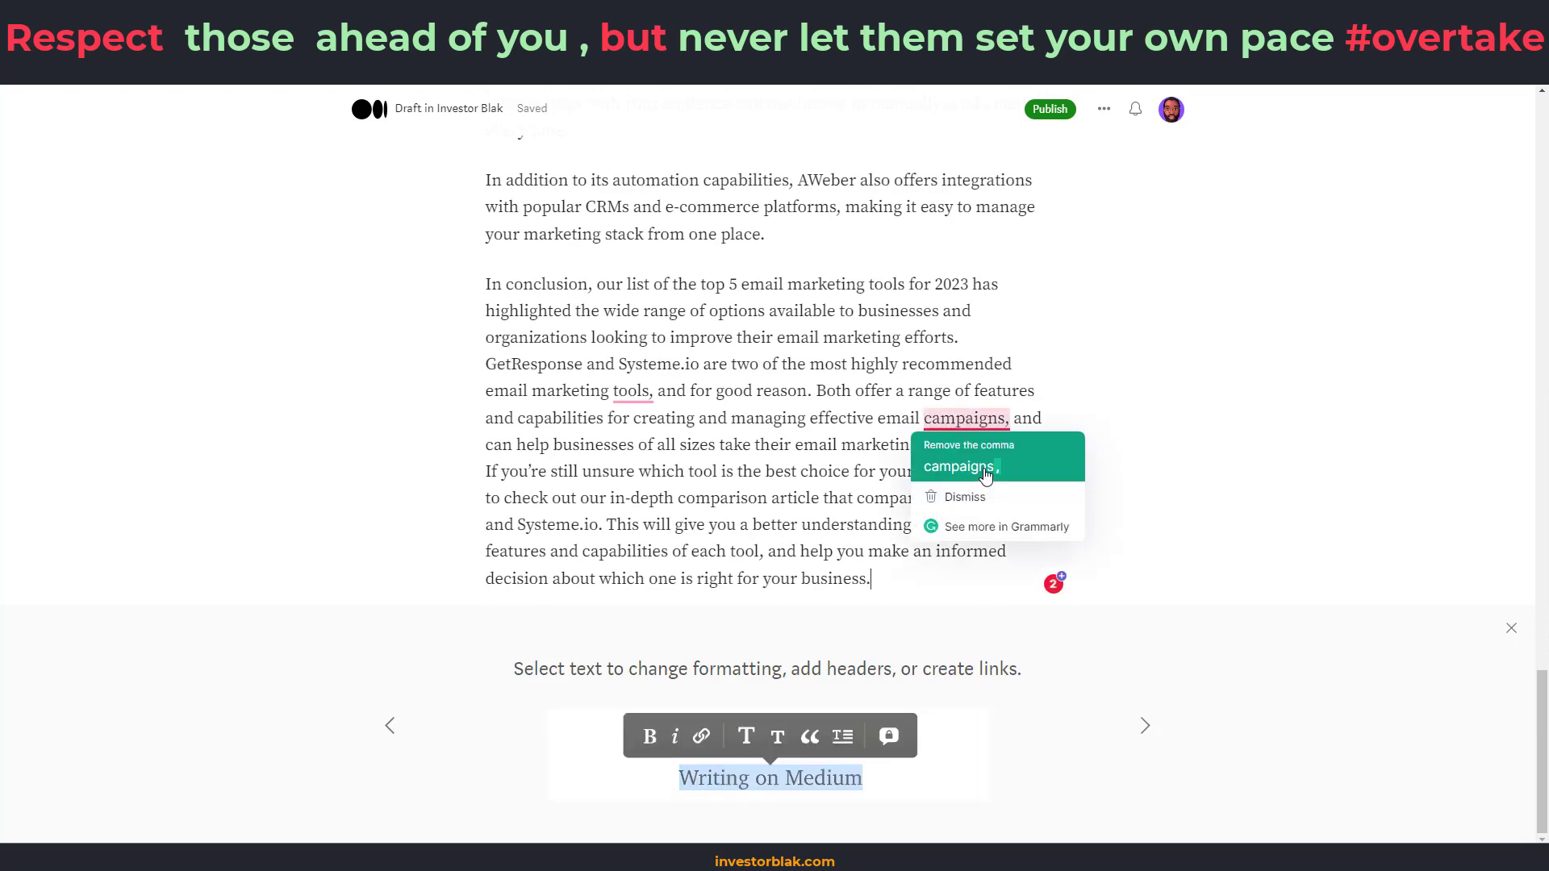
left_click(1036, 446)
mouse_move(636, 399)
left_click(639, 439)
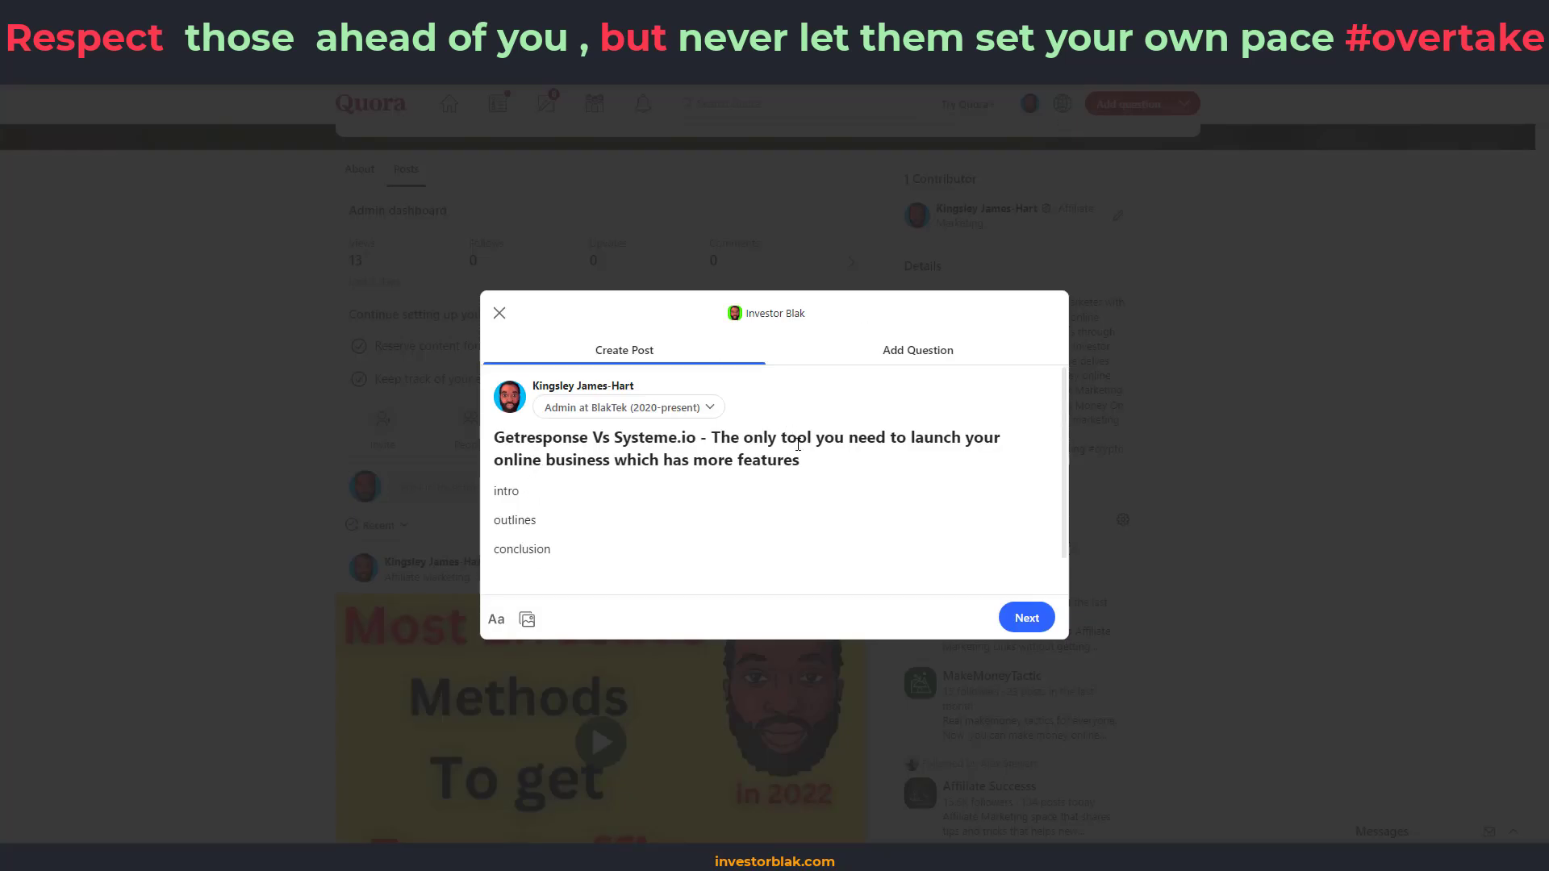
Retitle the Quora post "Getresponse Vs Systeme which is the real best email marketing tool?" and ask ChatGPT for an intro paragraph on that topic
left_click_drag(801, 460, 495, 438)
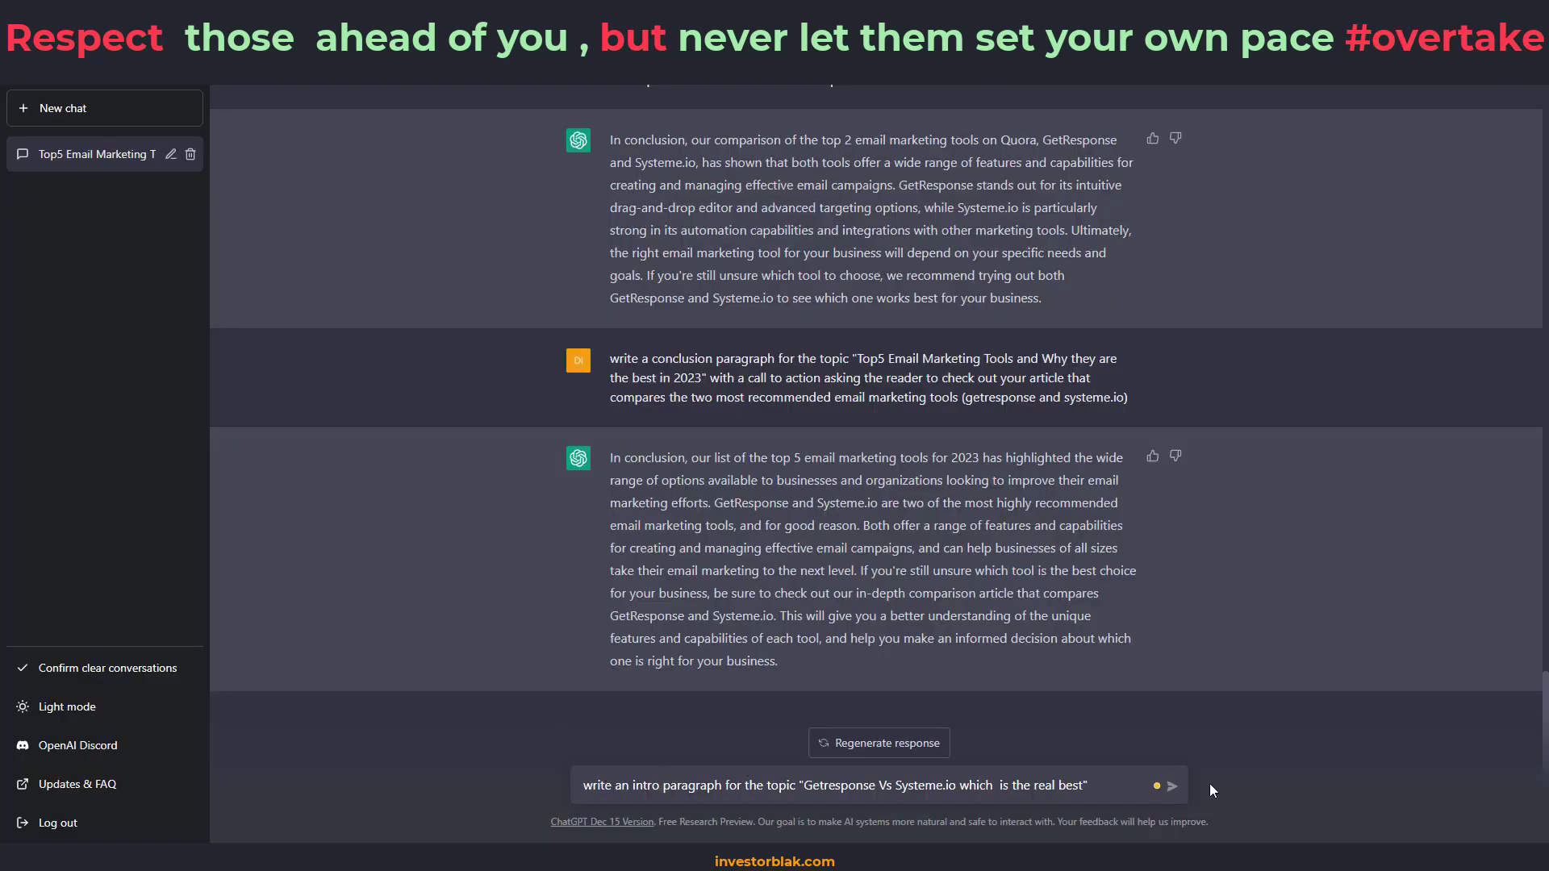
left_click(1171, 787)
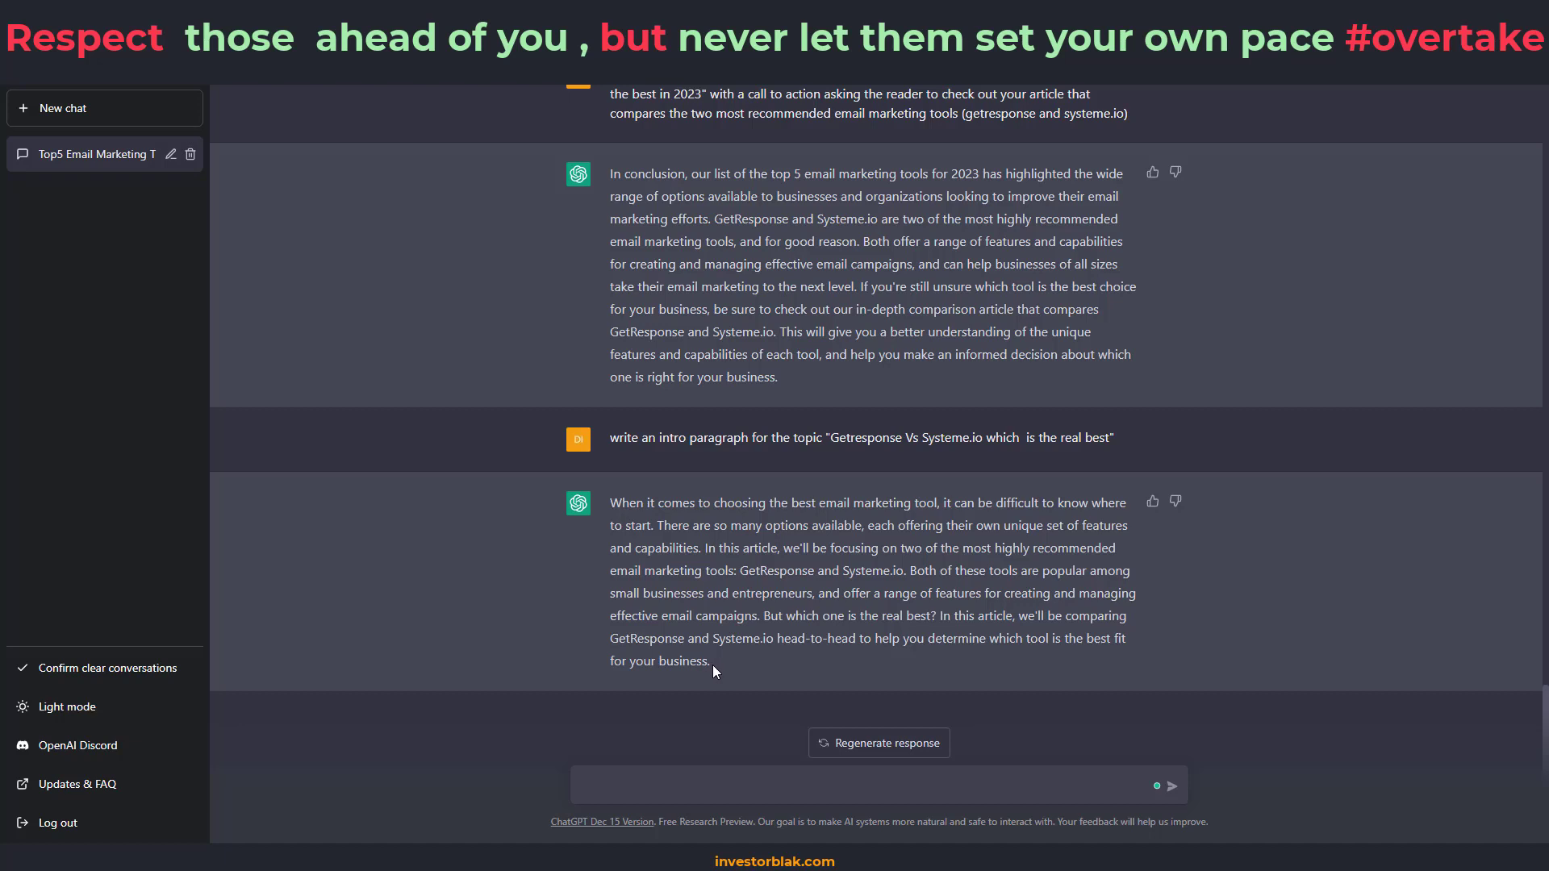
Copy the generated comparison intro and replace the "intro" placeholder in the Quora post with it
left_click_drag(713, 665, 610, 508)
key("ctrl+c")
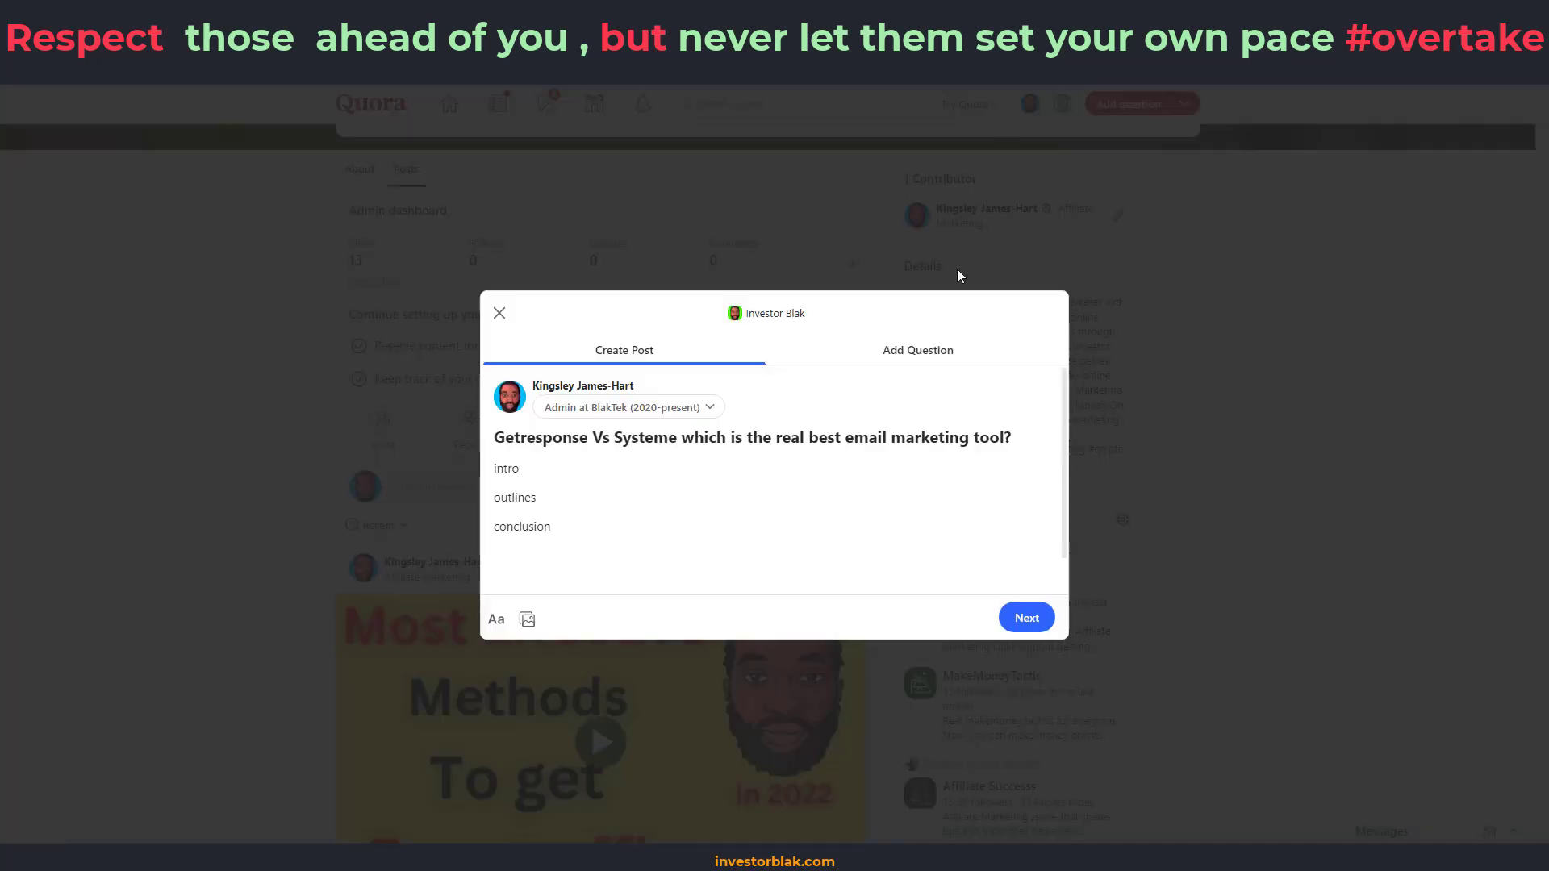
left_click_drag(522, 471, 492, 471)
key("ctrl+v")
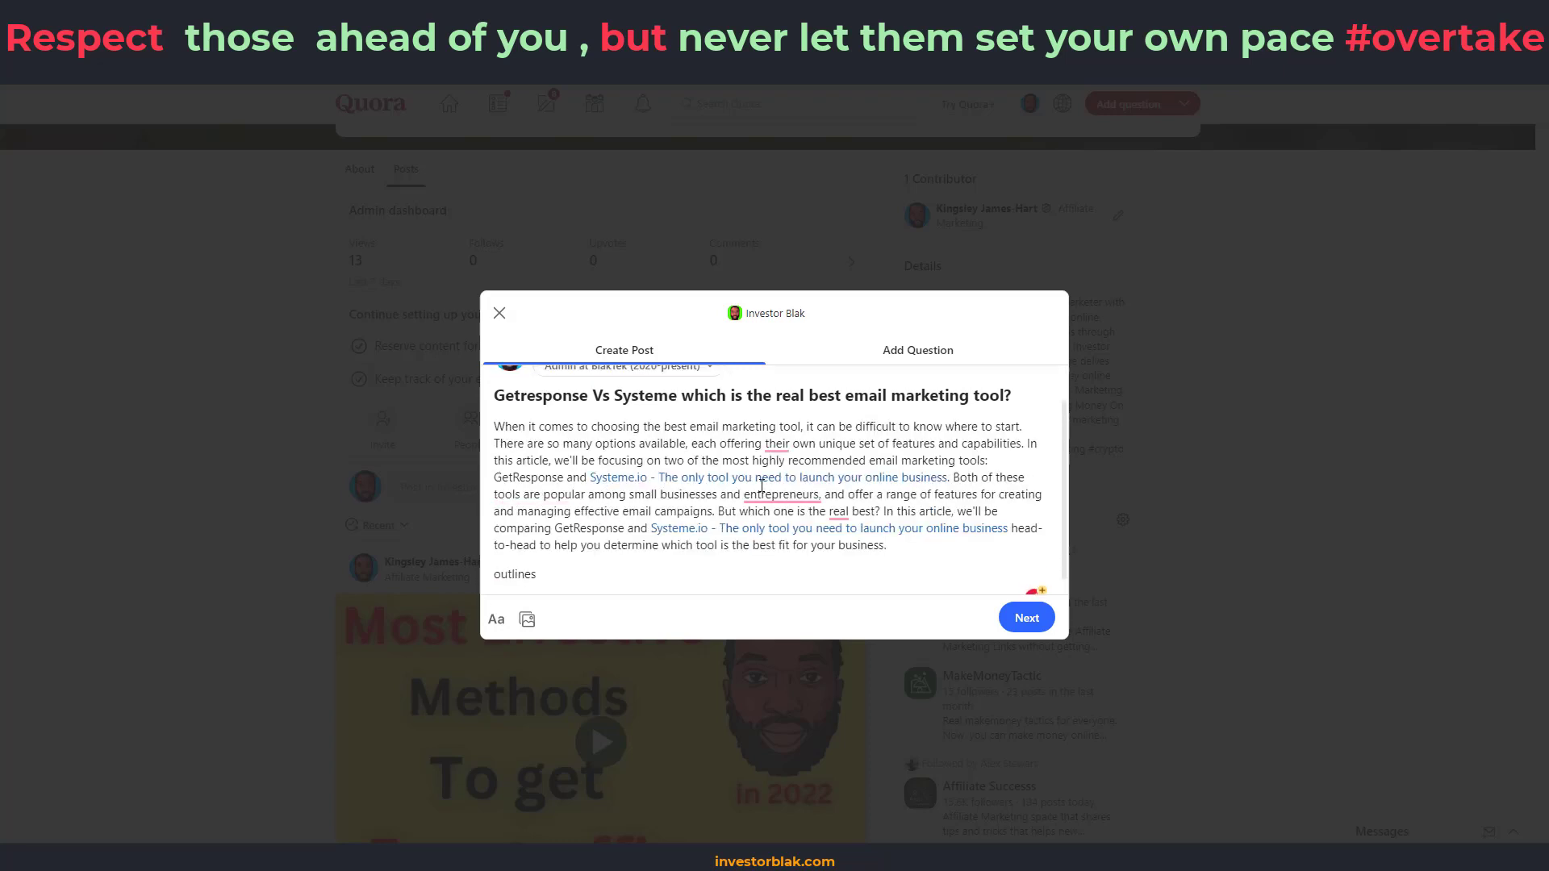
Correct the Quora intro with the Grammarly suggestions, changing "their" to "its" and "real" to "really"
mouse_move(777, 445)
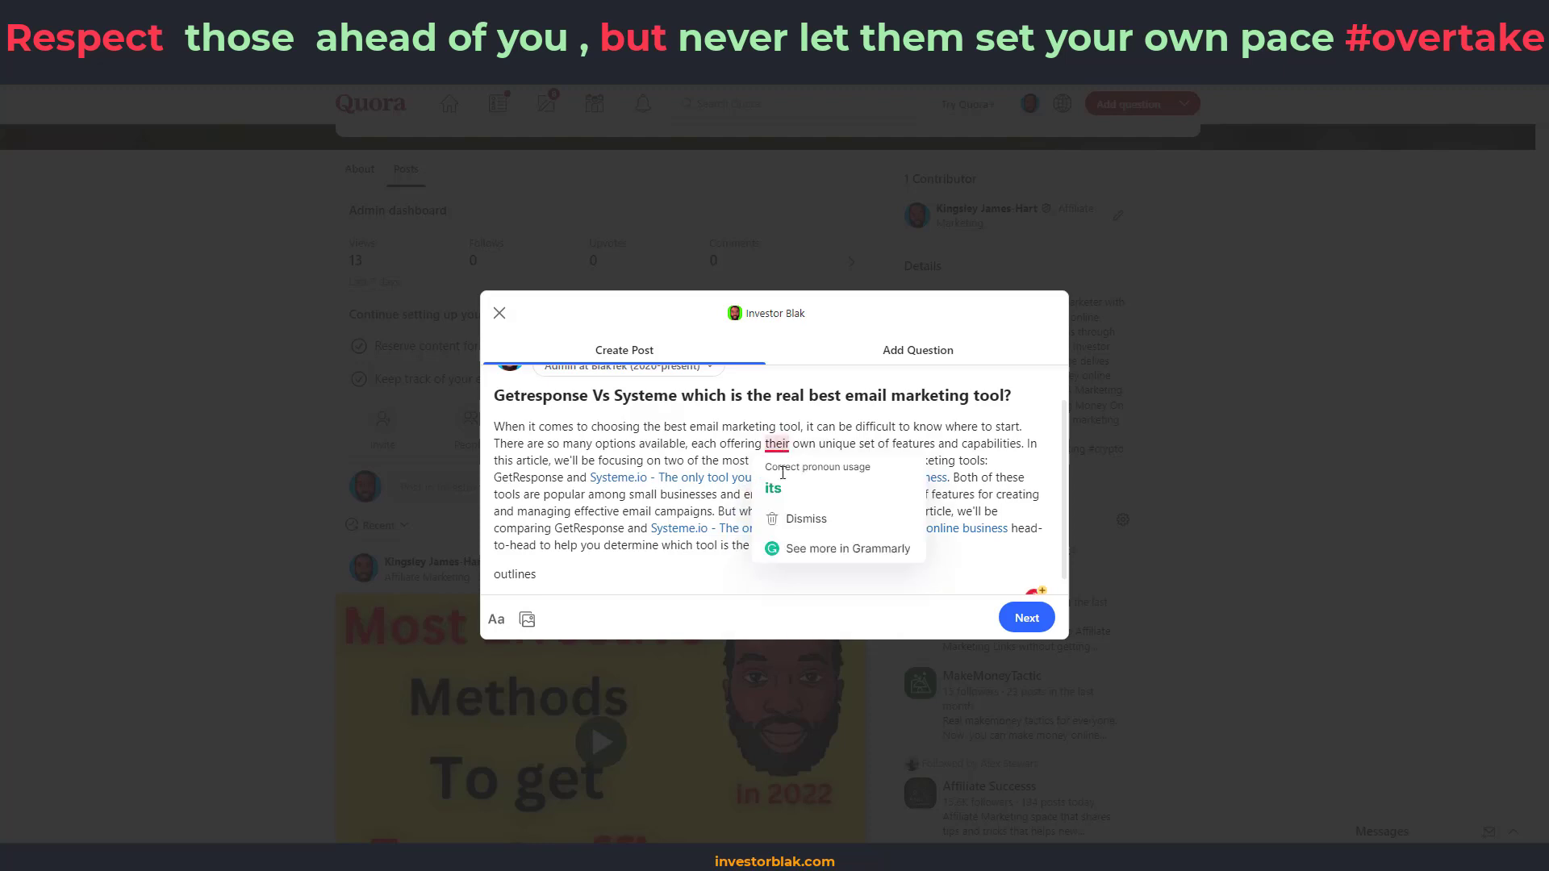
left_click(772, 488)
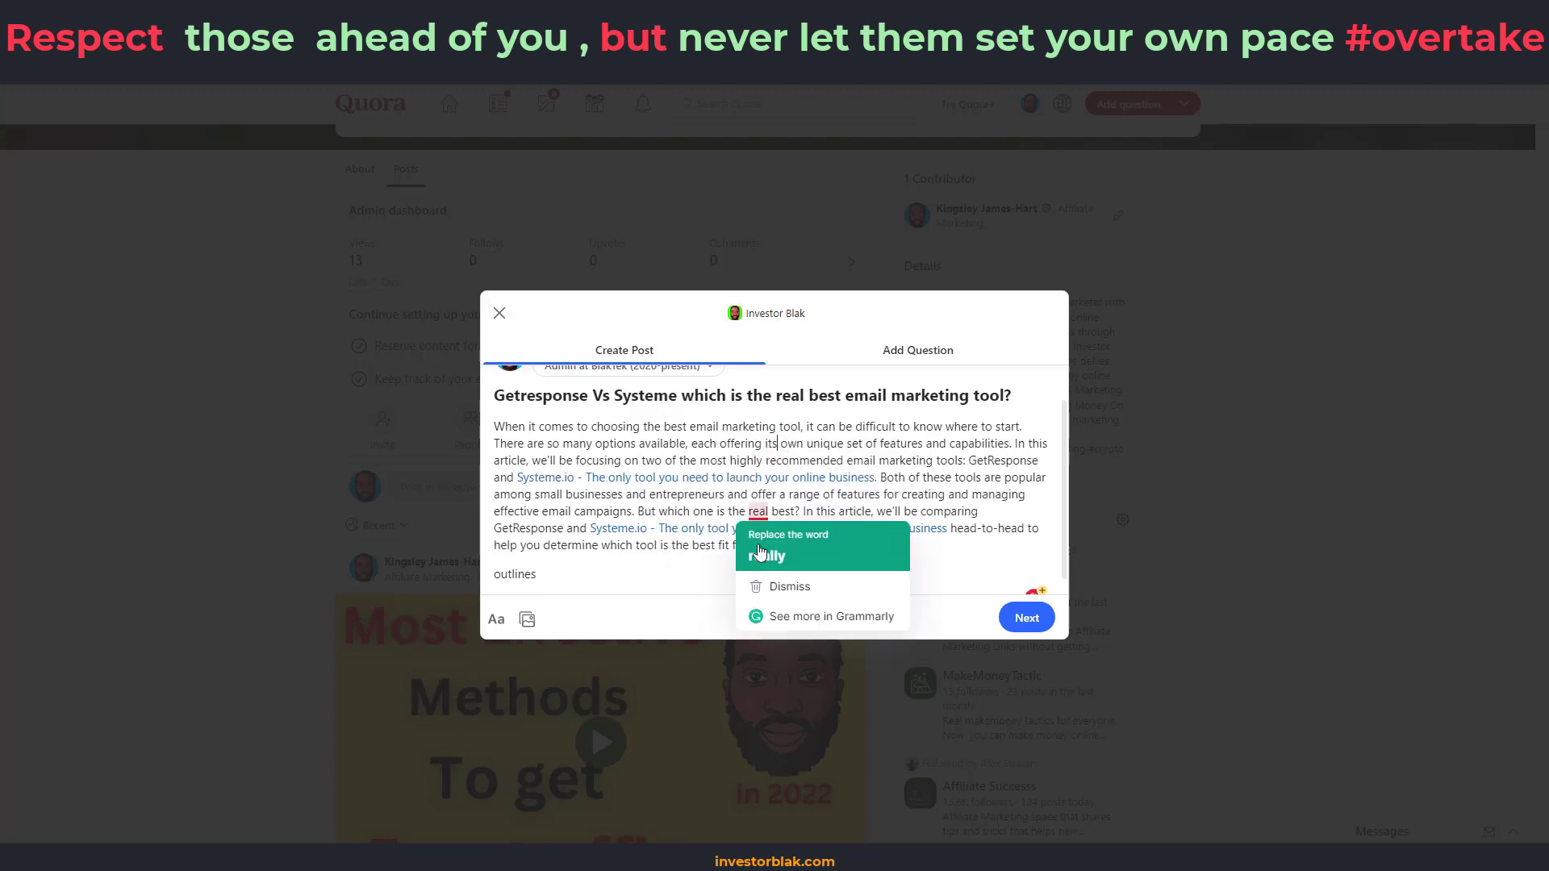
left_click(647, 559)
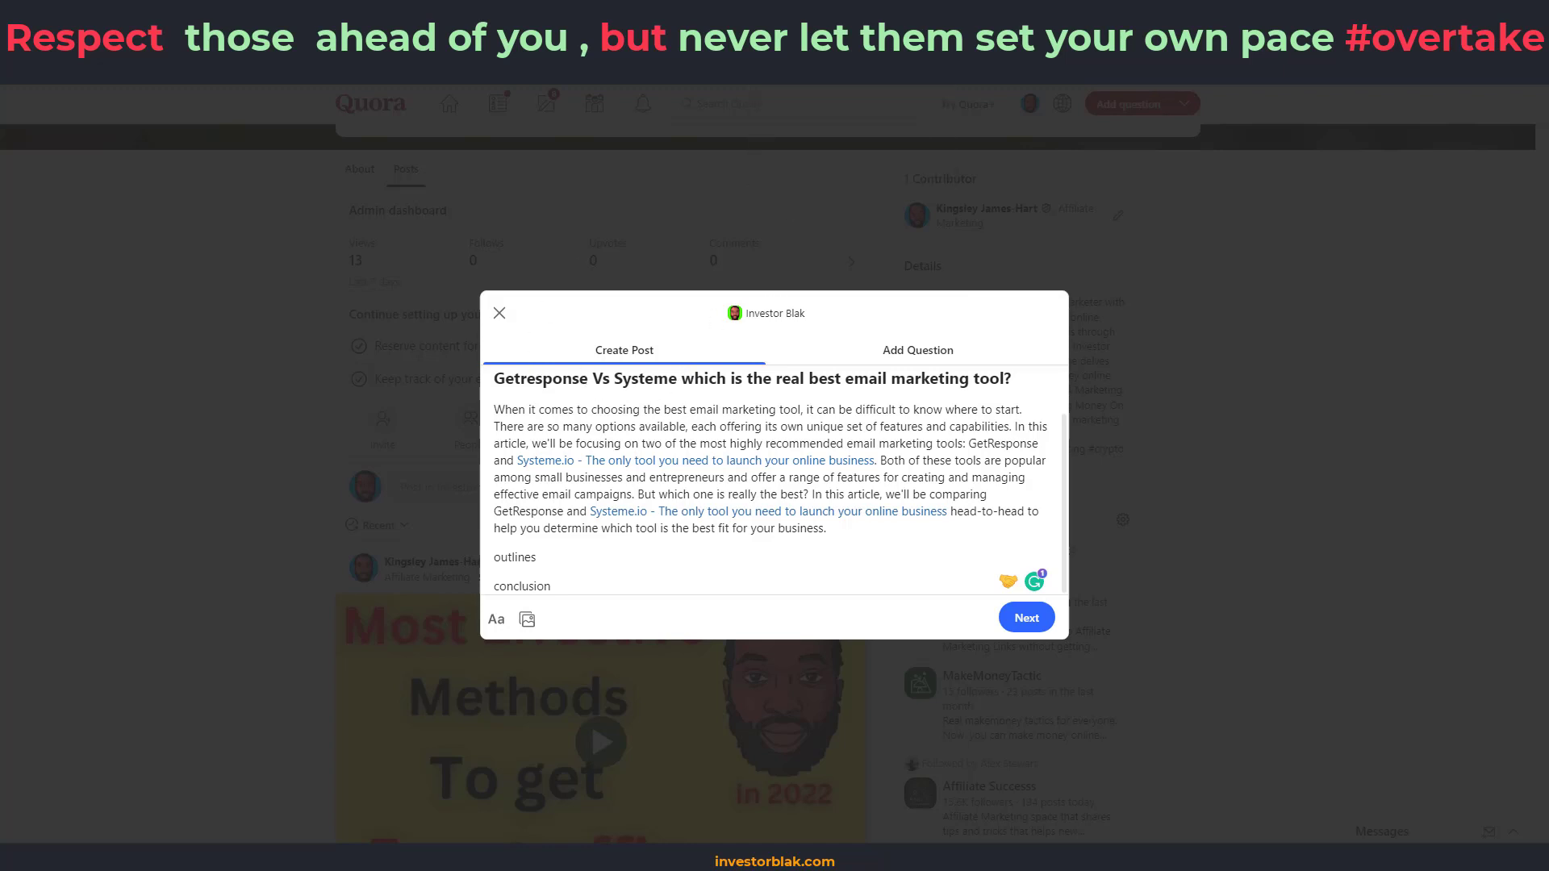
Switch to ChatGPT and ask for a detailed comparison between Getresponse and systeme.io based on the features and pricing of both email marketing tools
key("alt+Tab")
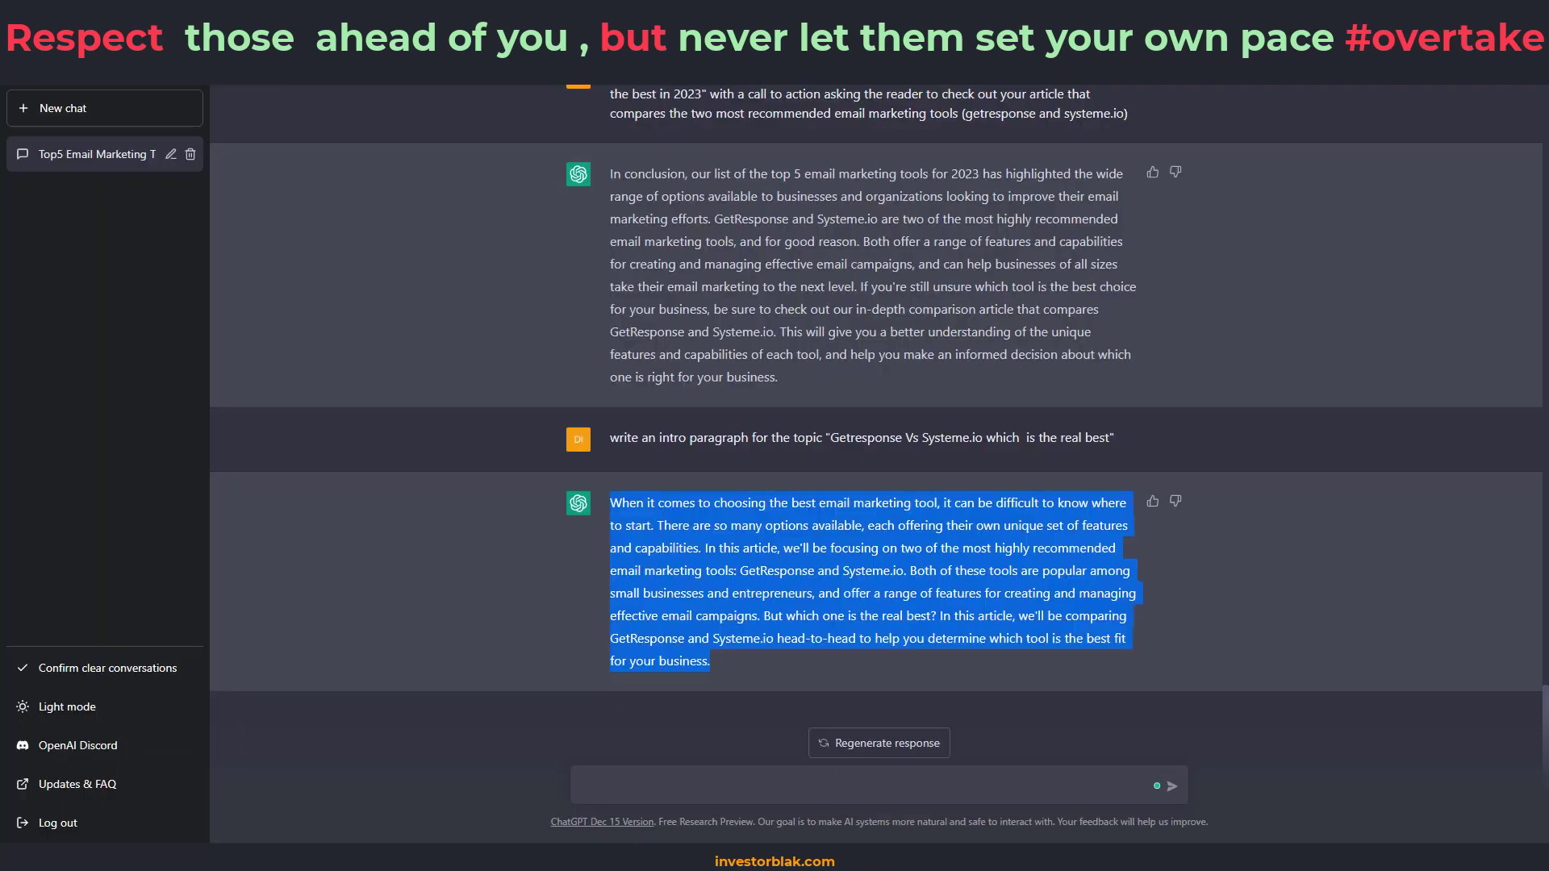
left_click(810, 786)
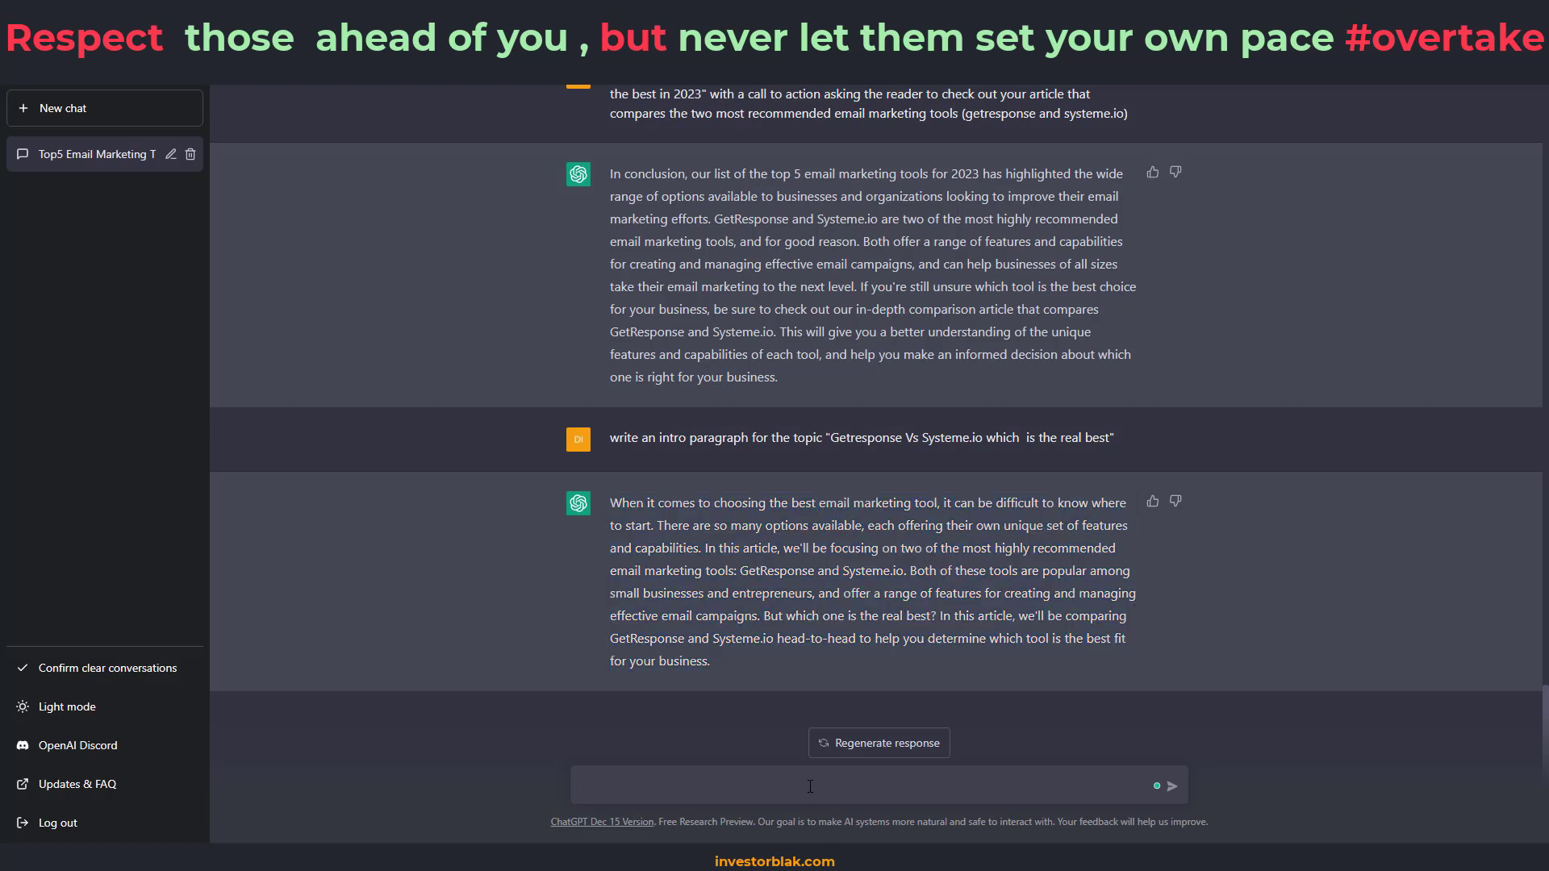
type("write a detailed comparison between G")
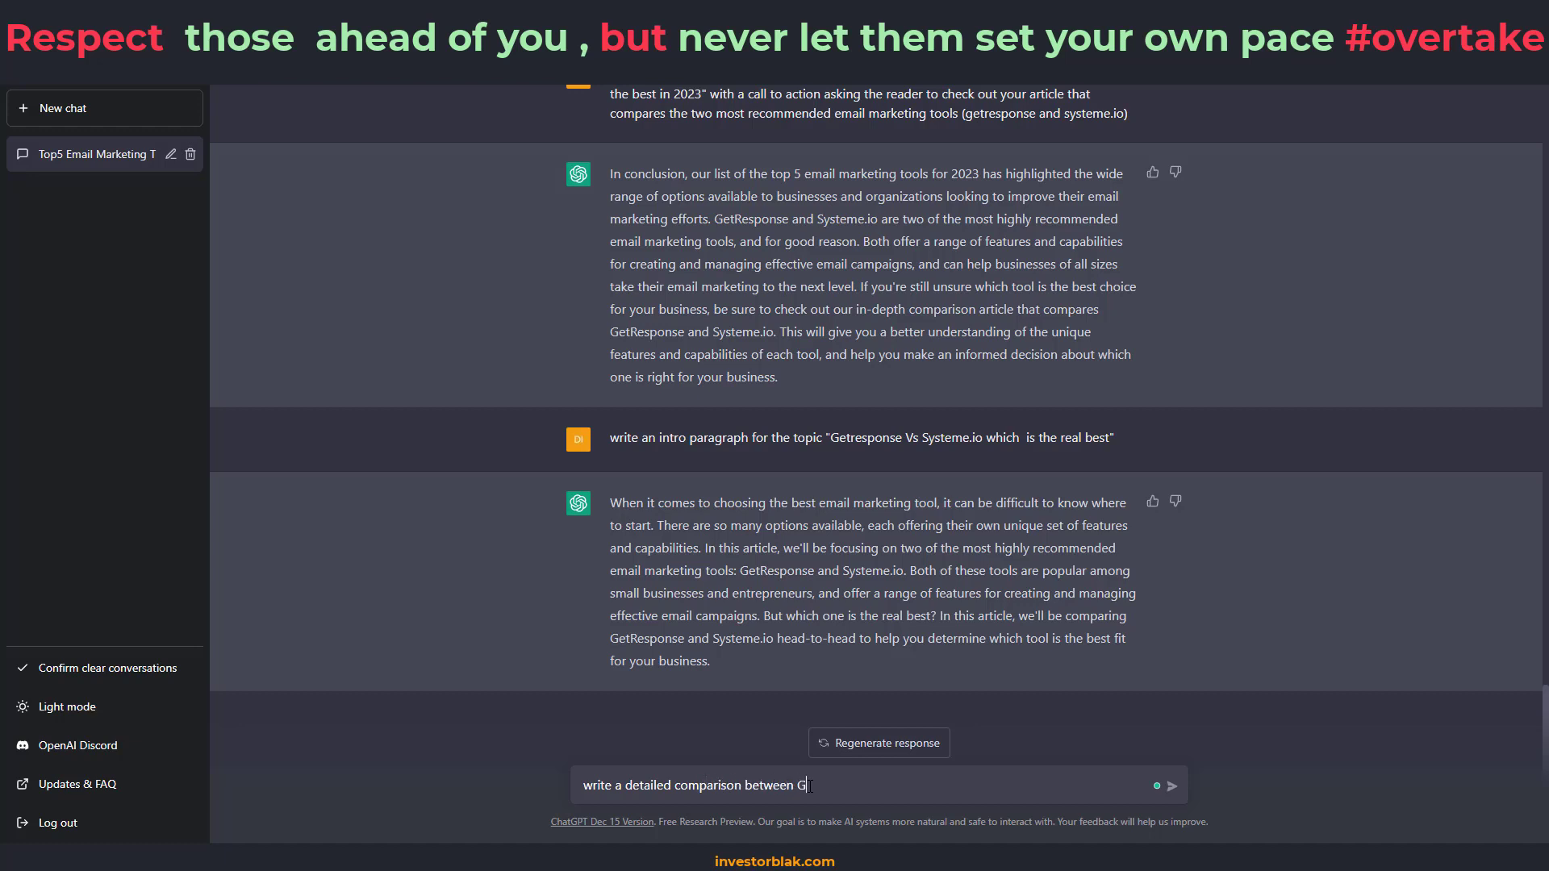
type("etresponse and systeme.io wi")
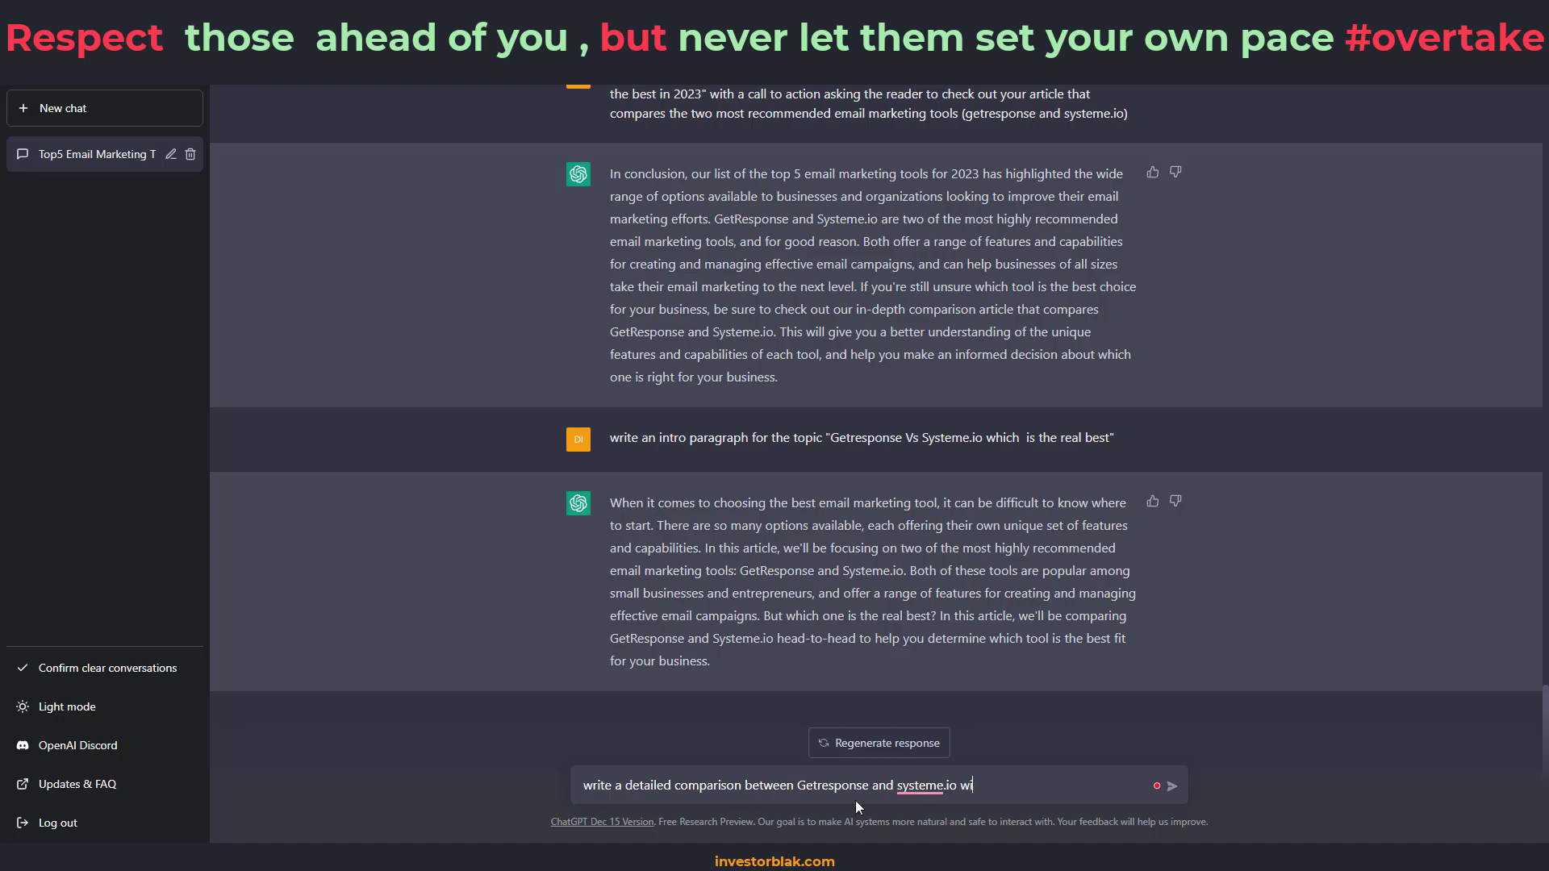
type("th focus on the features and pricing")
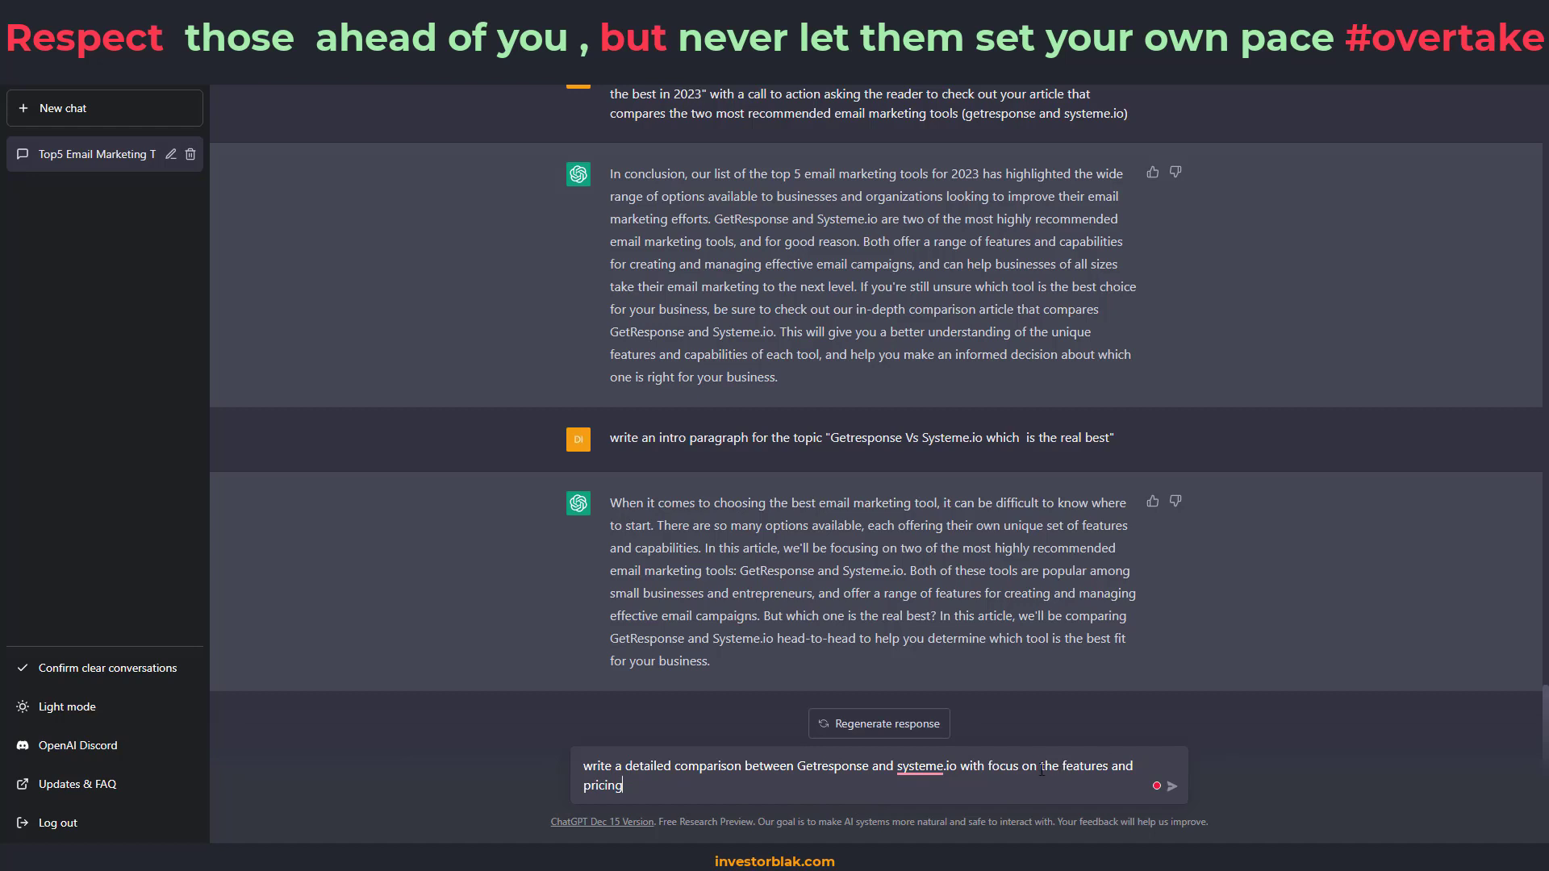
left_click_drag(1021, 766, 961, 767)
type("based on")
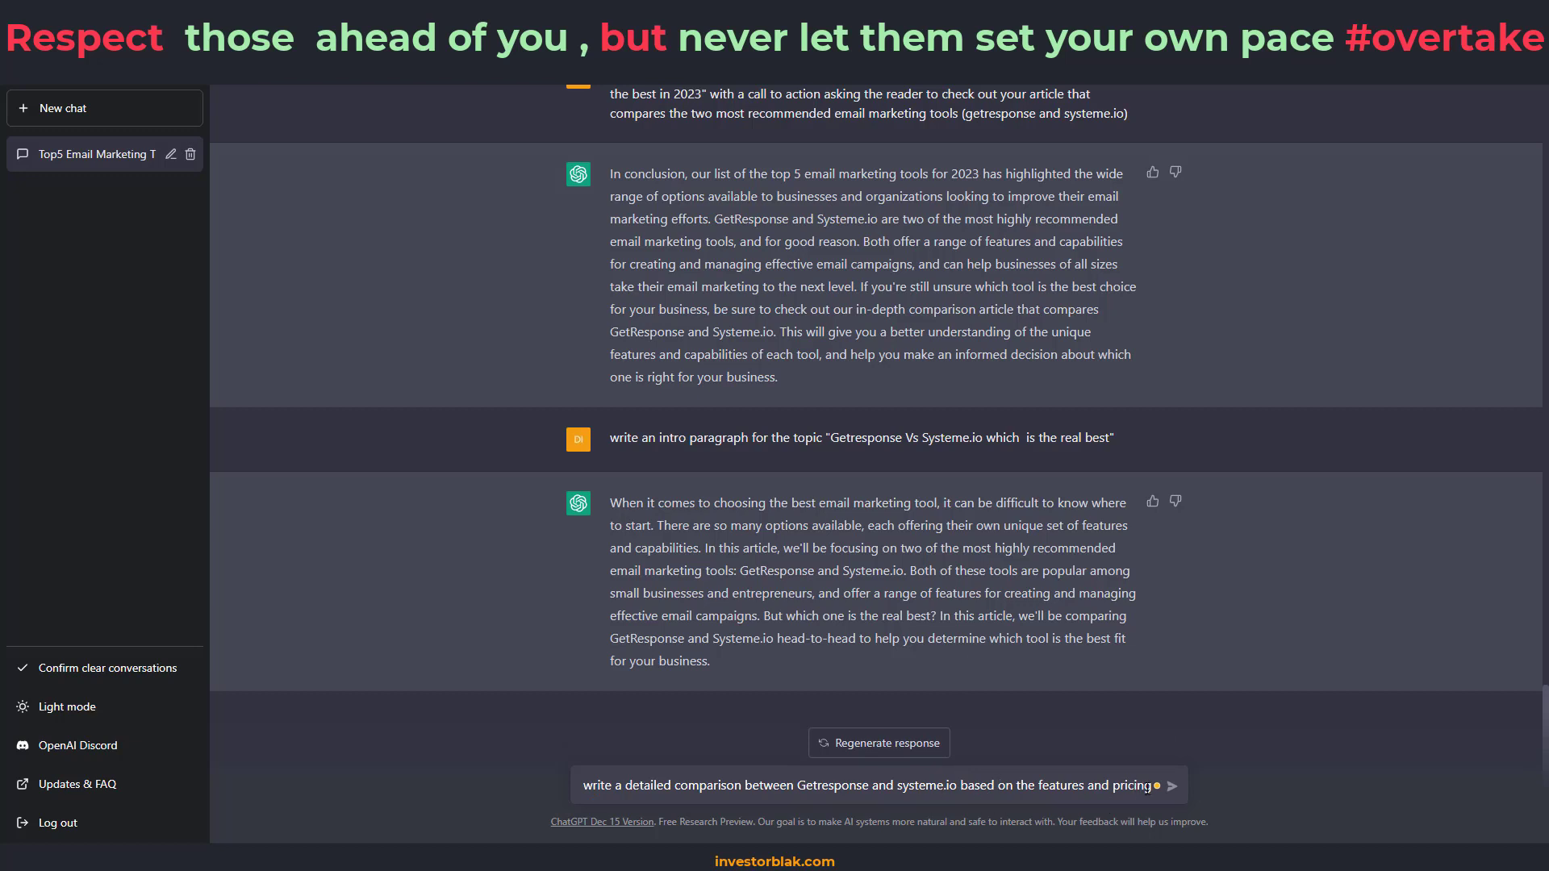
type(" the features and pricing of both e")
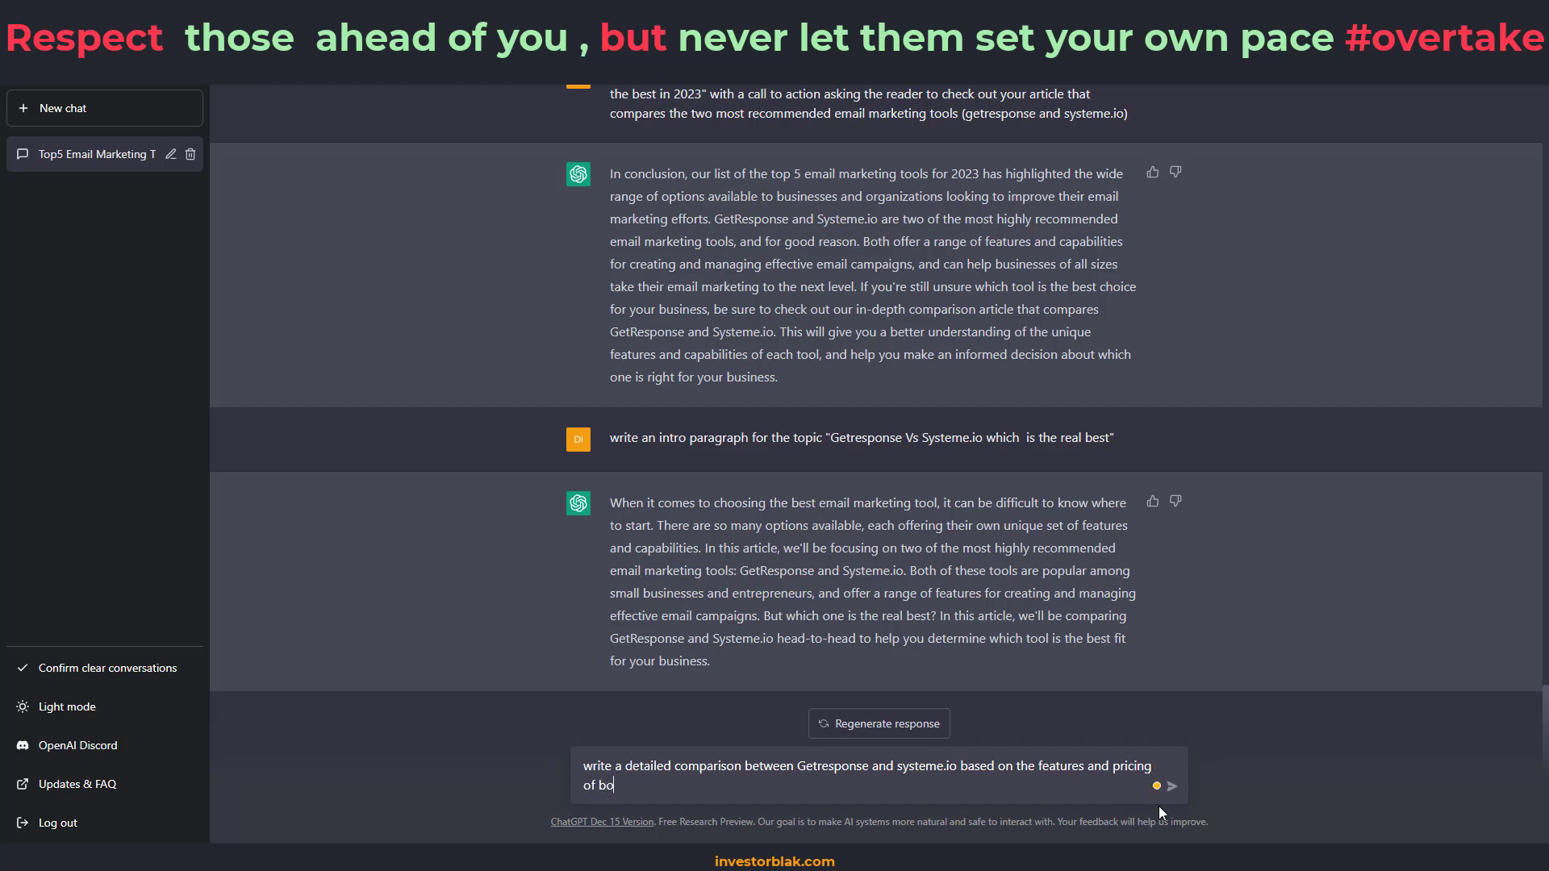
type("mail marketing tools")
left_click(1172, 787)
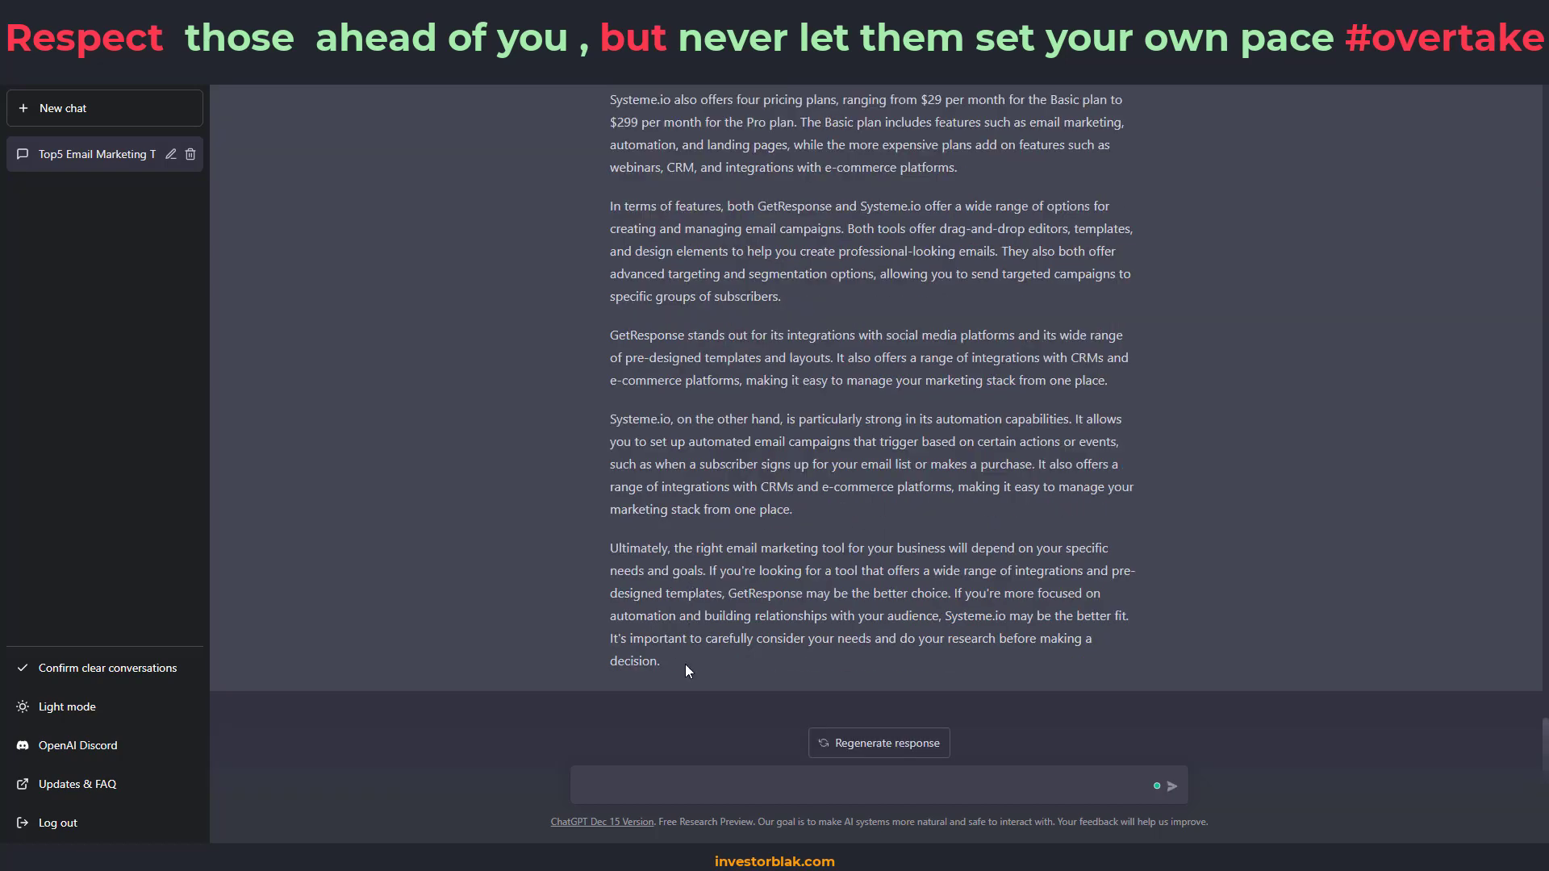
Copy the whole generated comparison and replace the "outlines" and "conclusion" placeholders in the Quora post with it
scroll(751, 565, "up", 4)
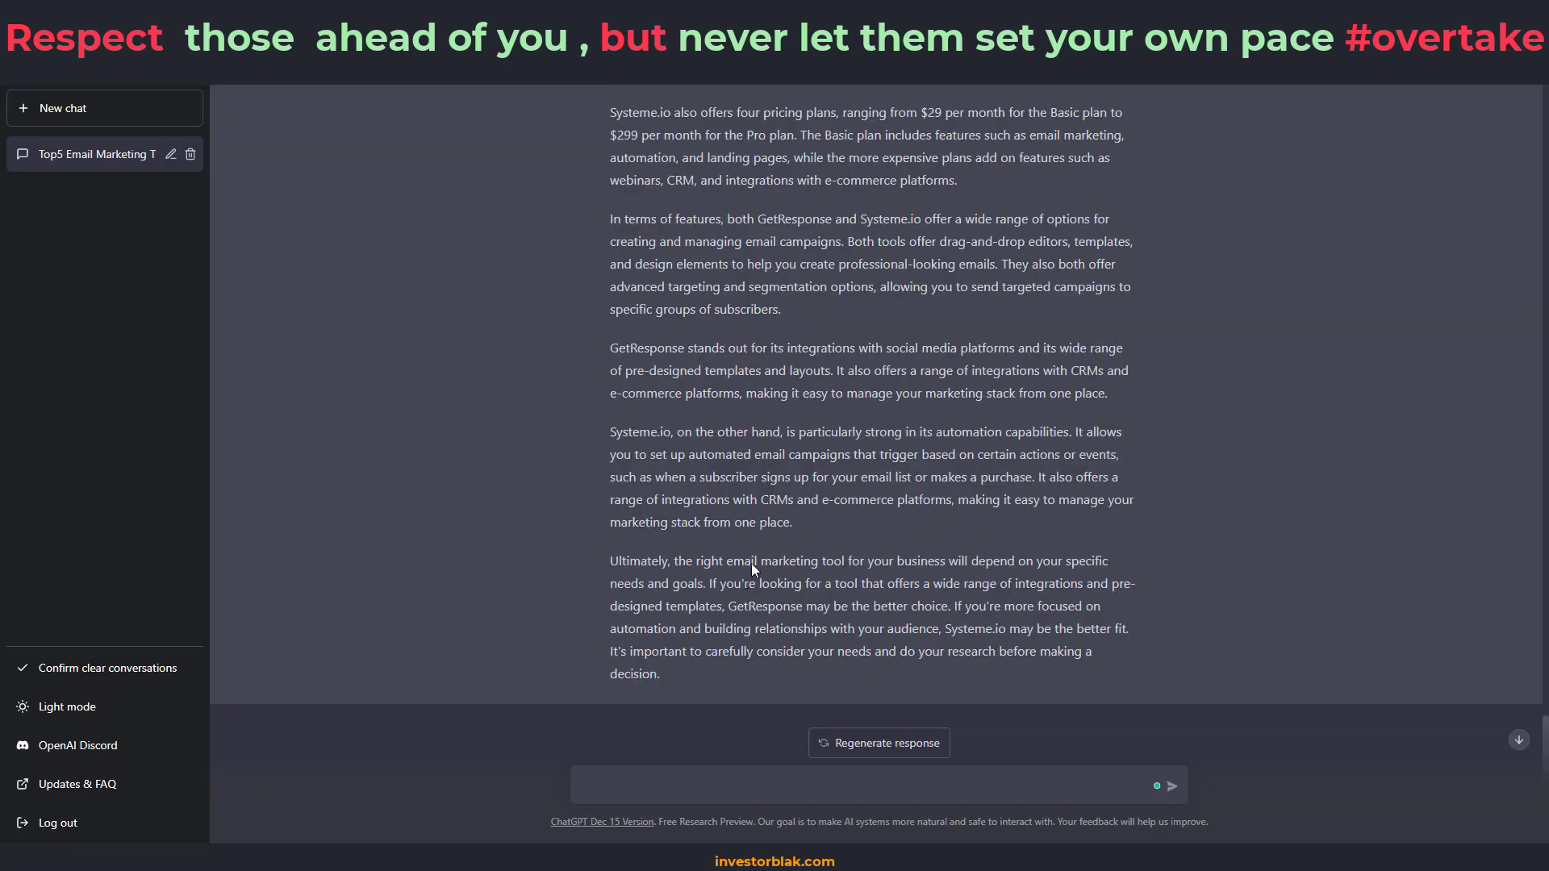
scroll(764, 546, "down", 4)
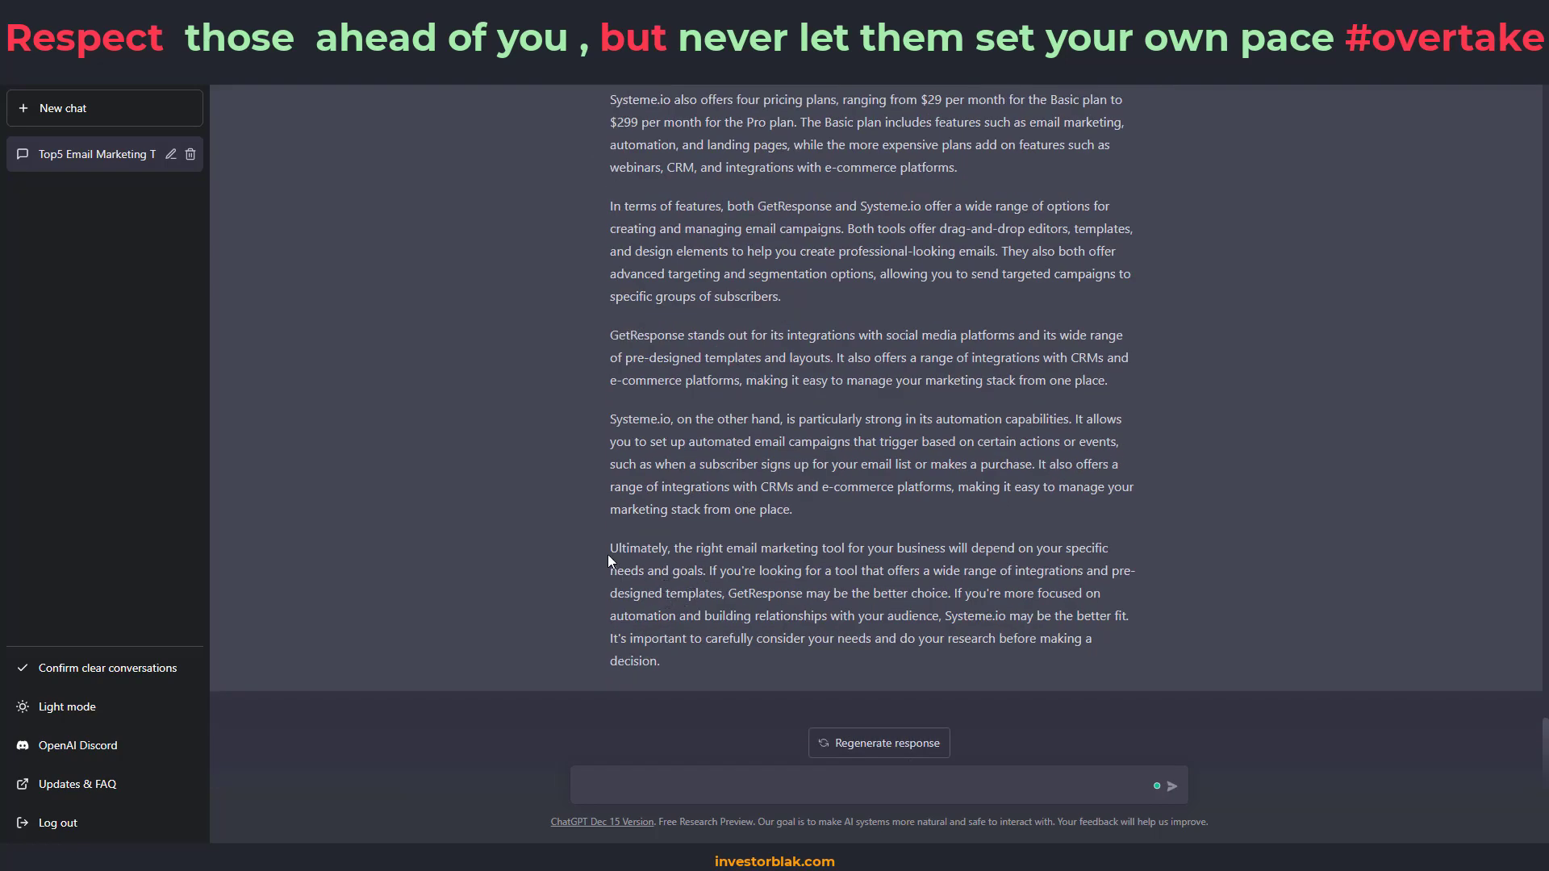
left_click_drag(611, 543, 608, 272)
scroll(610, 278, "up", 5)
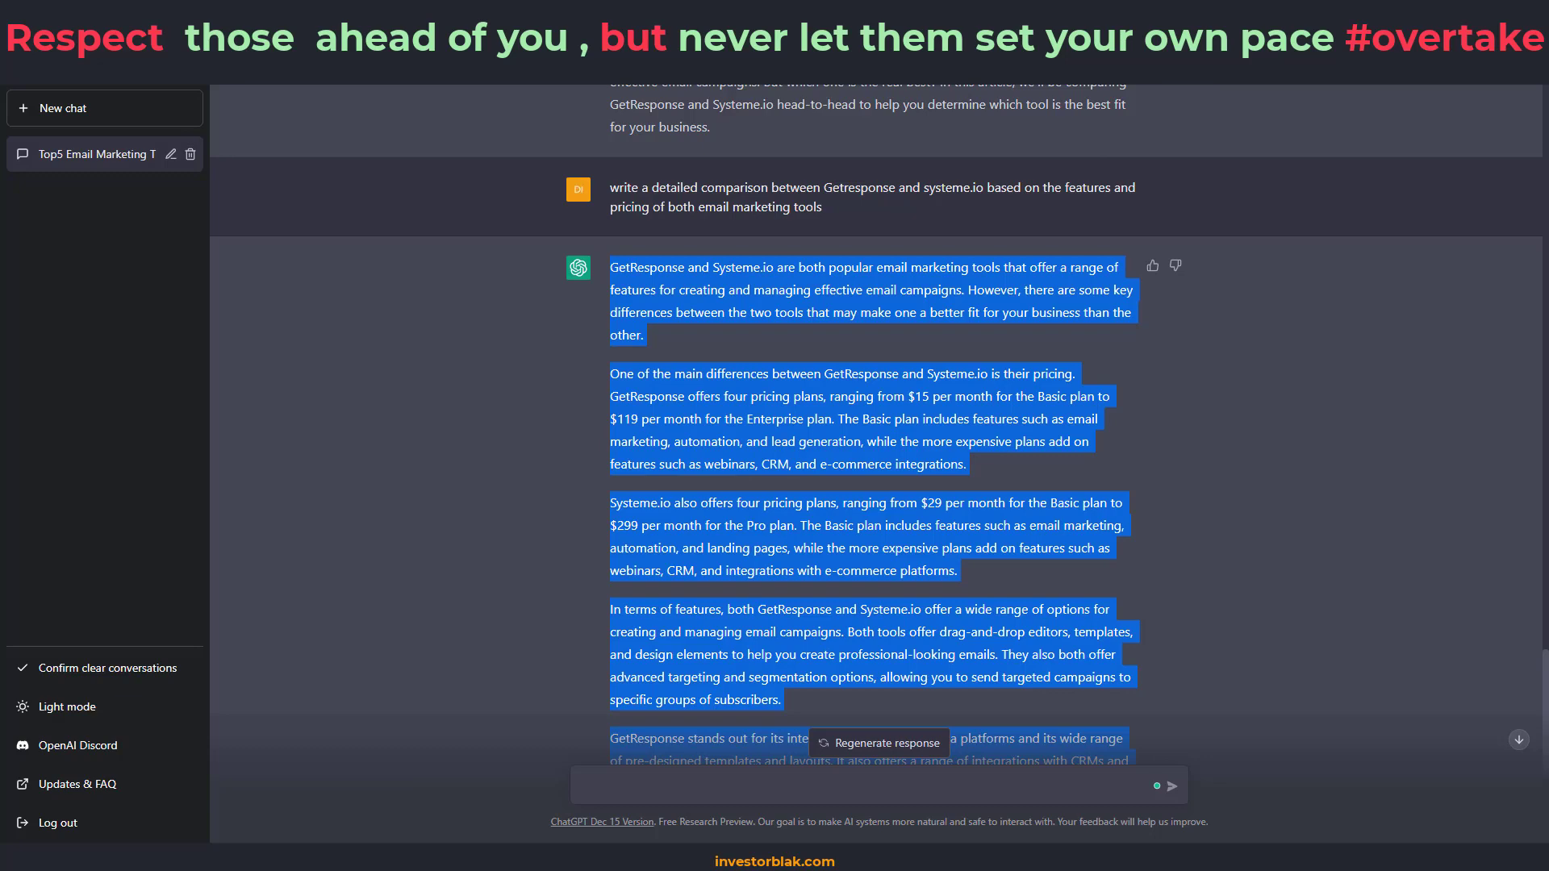
key("ctrl+Tab")
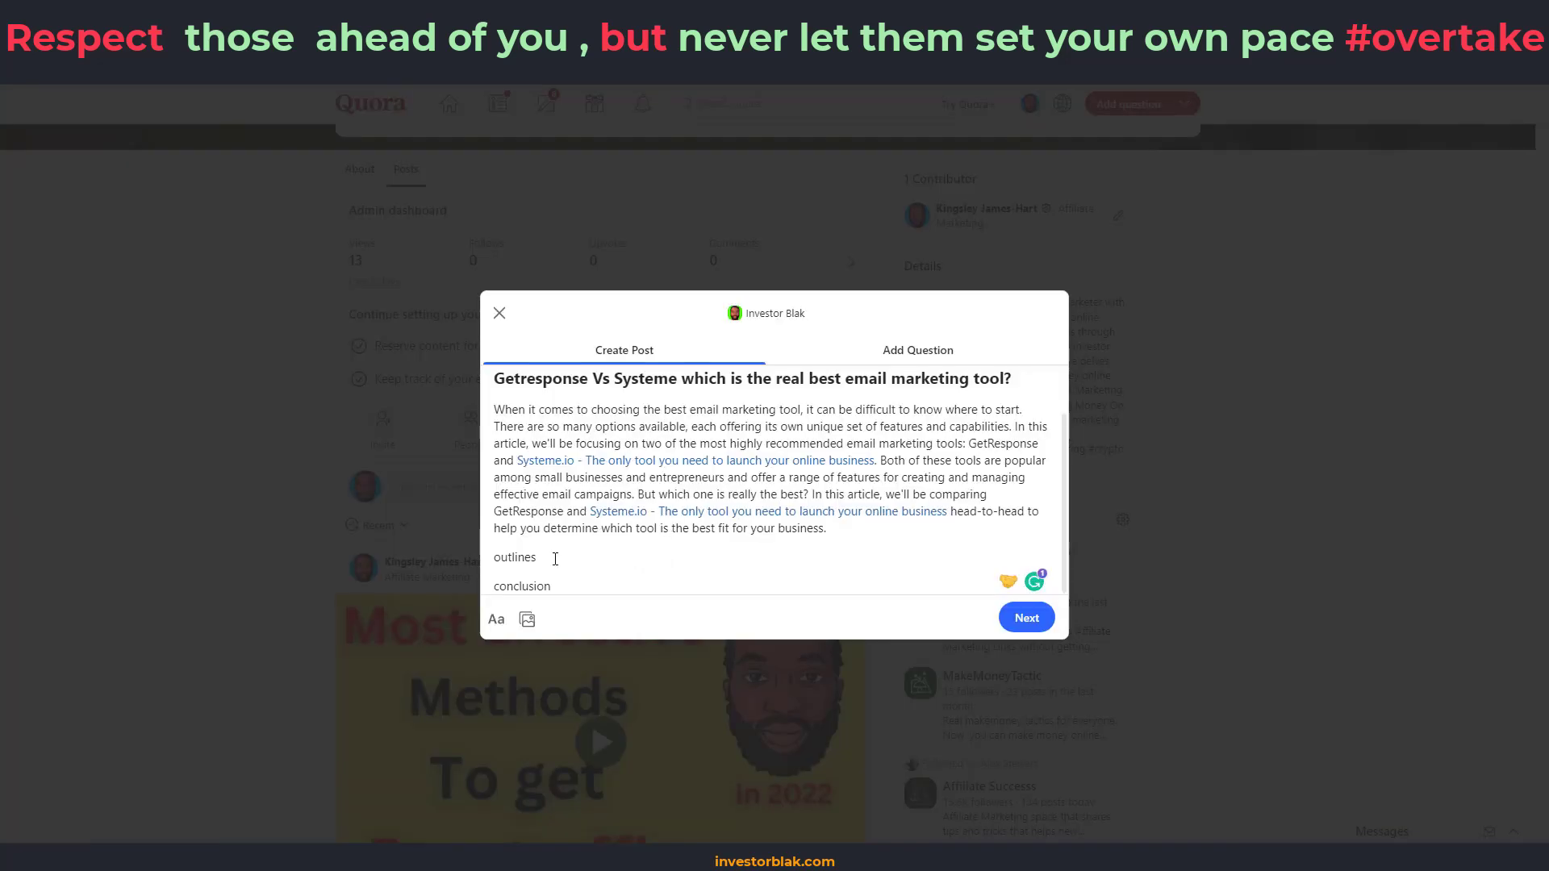
left_click_drag(553, 587, 496, 560)
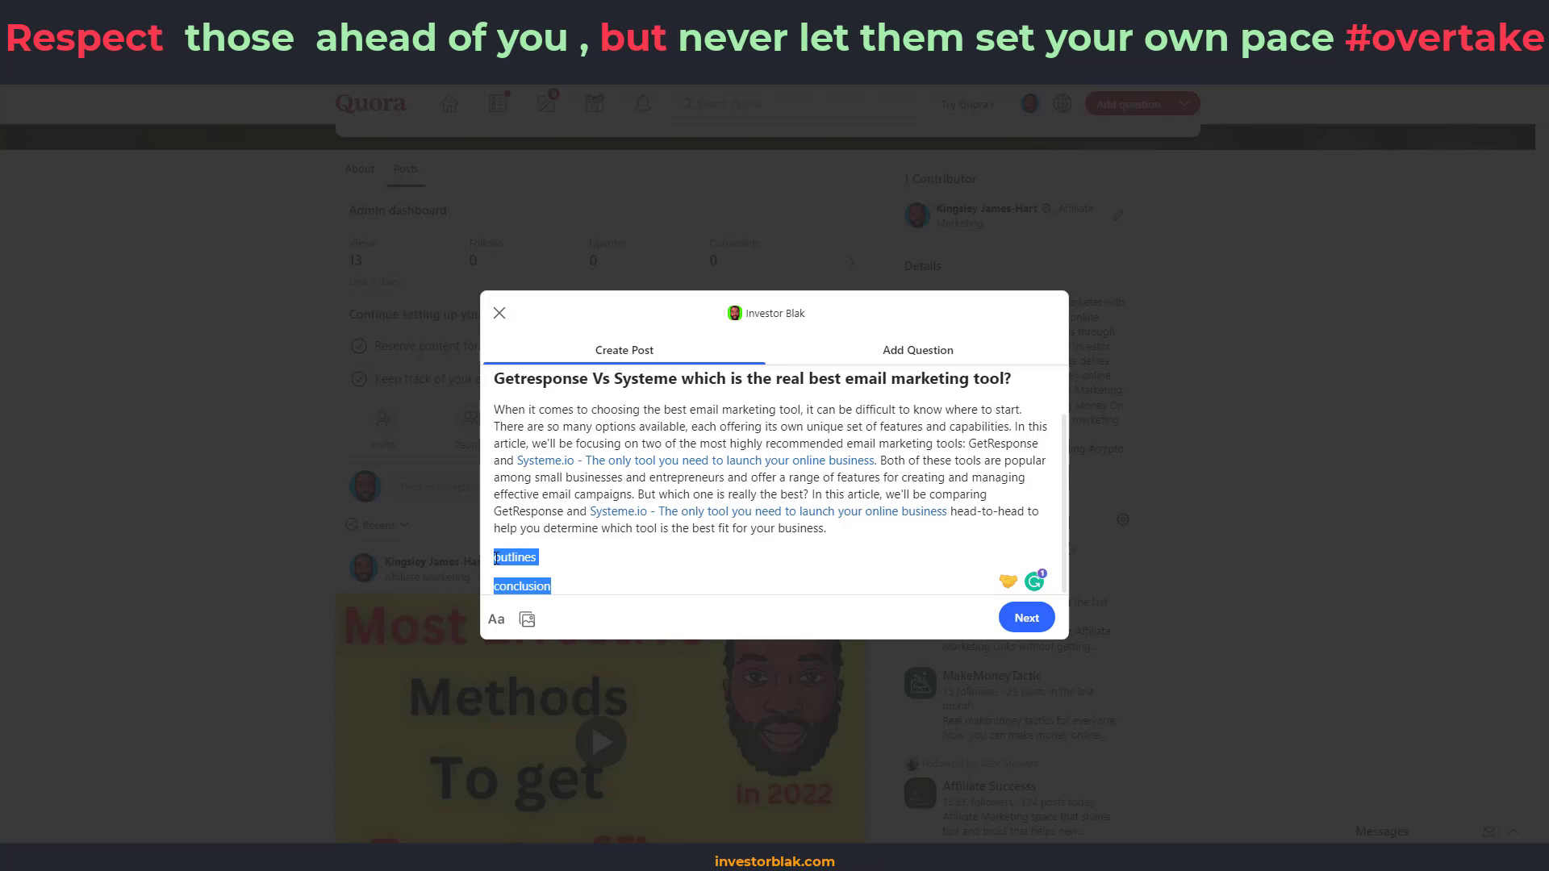
key("ctrl+v")
scroll(887, 496, "down", 10)
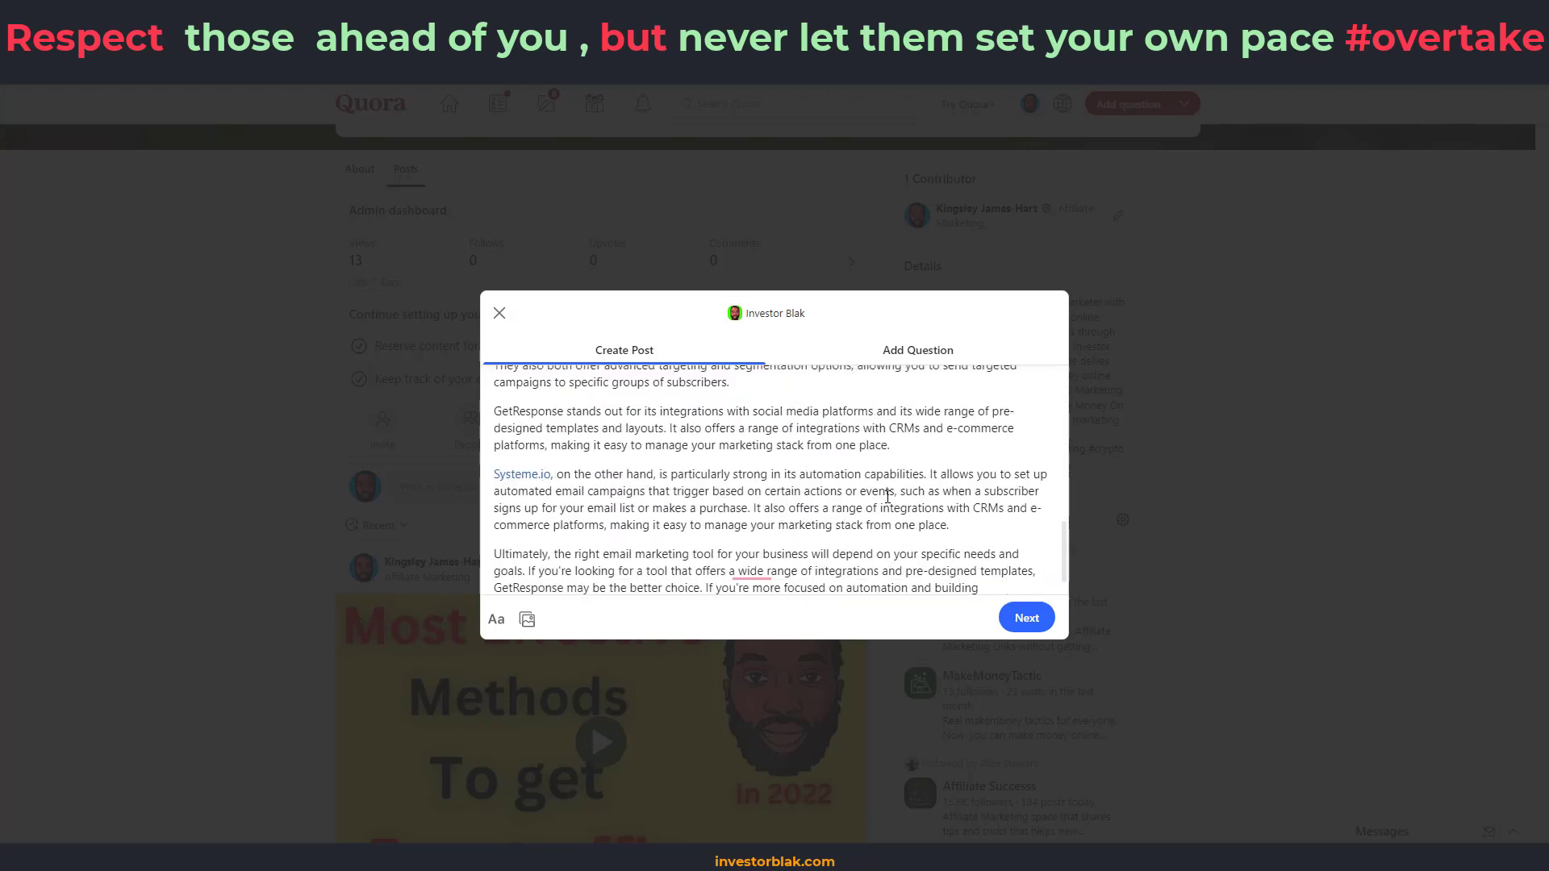
scroll(888, 496, "down", 1)
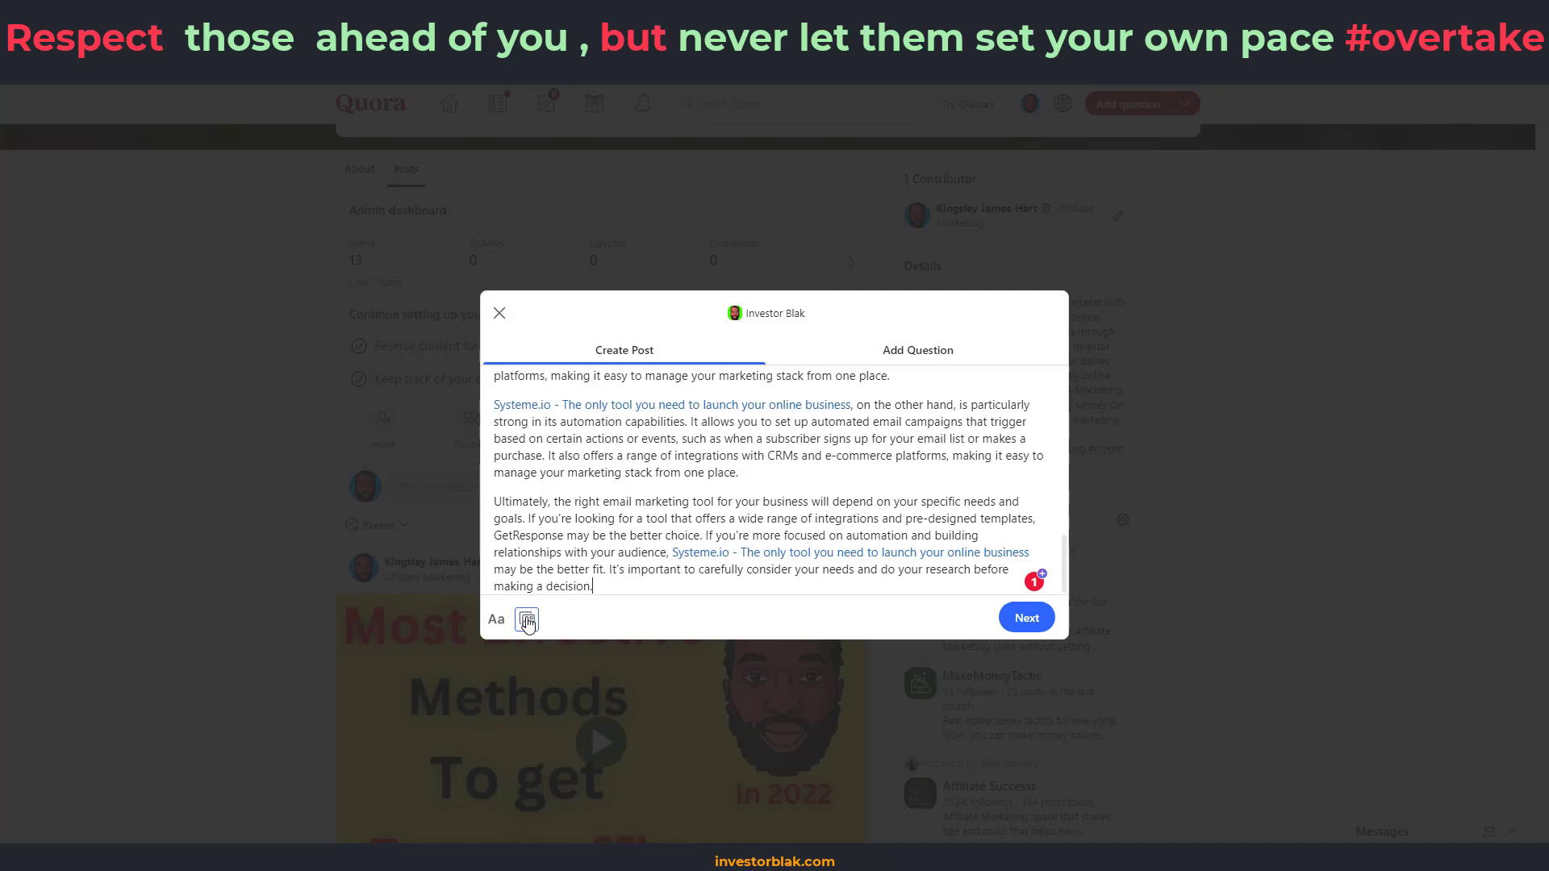
left_click(527, 623)
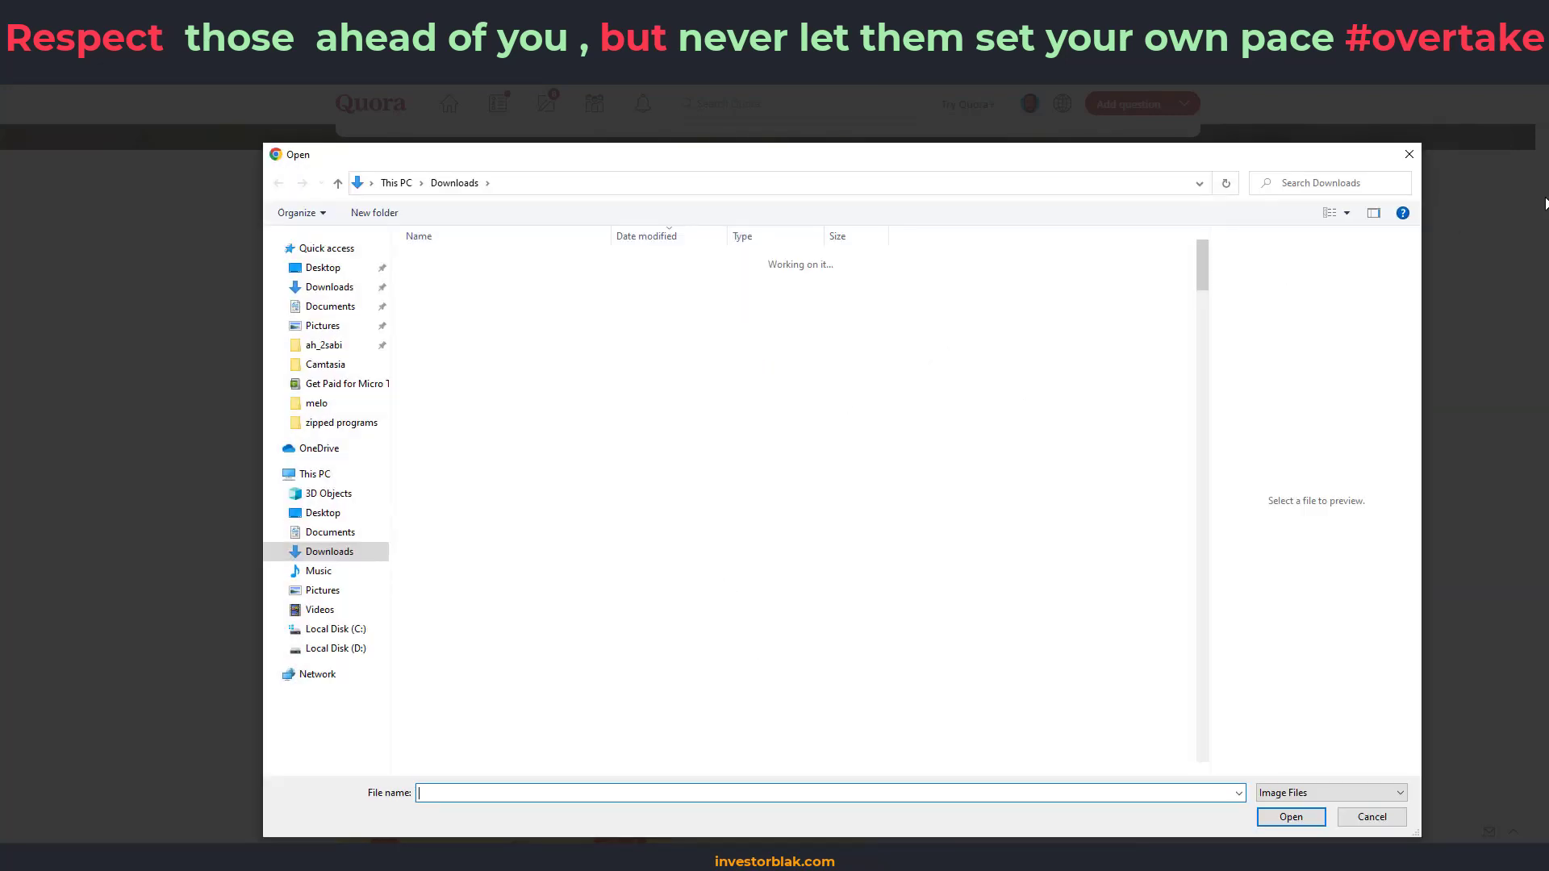
left_click(1408, 154)
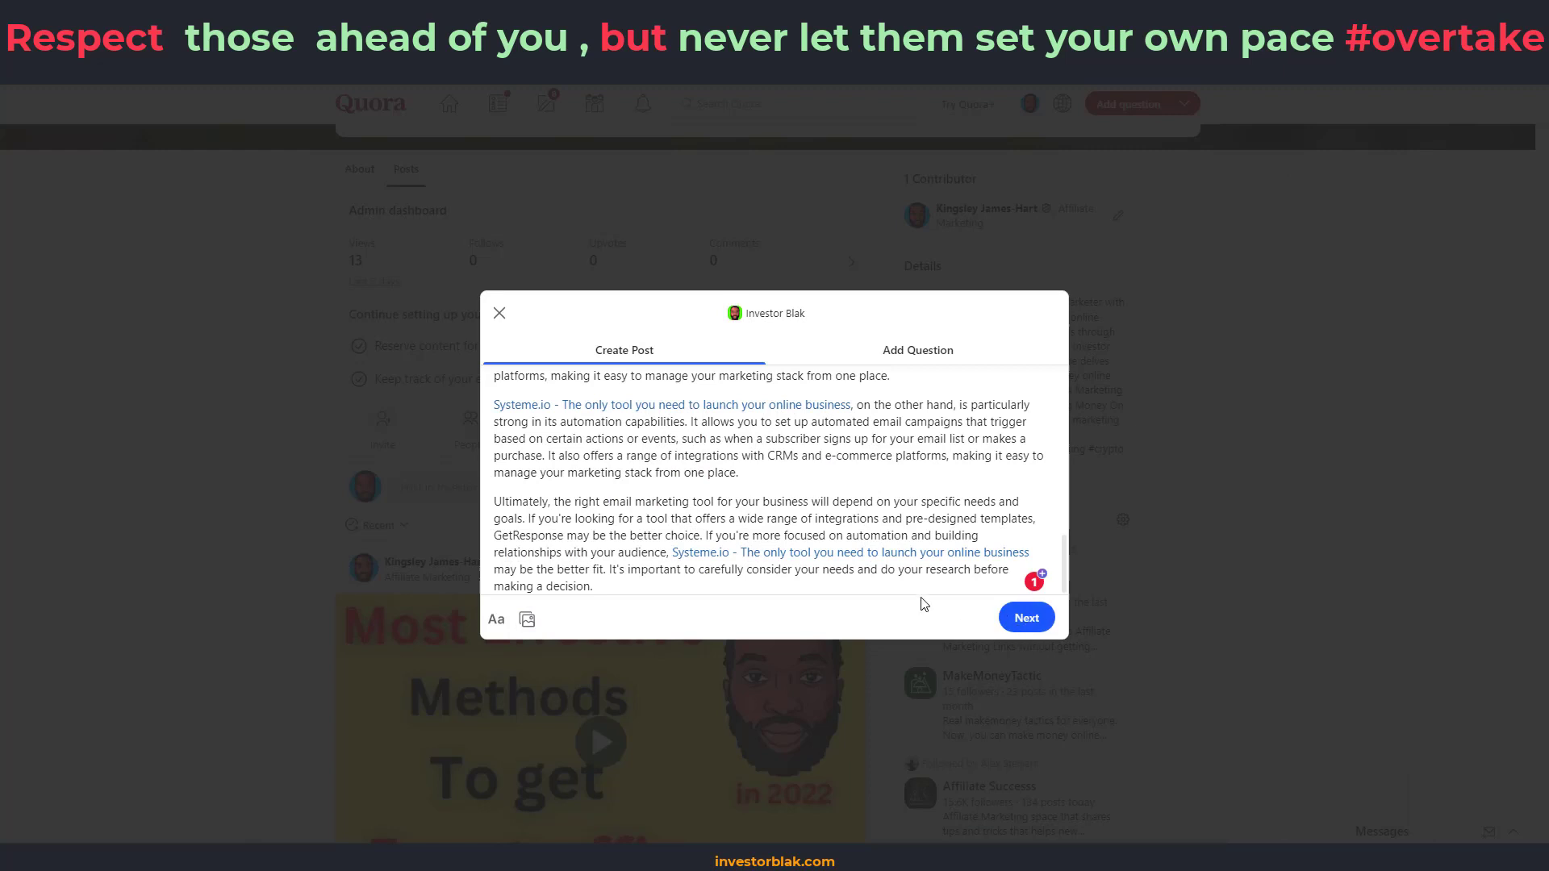
scroll(798, 490, "up", 10)
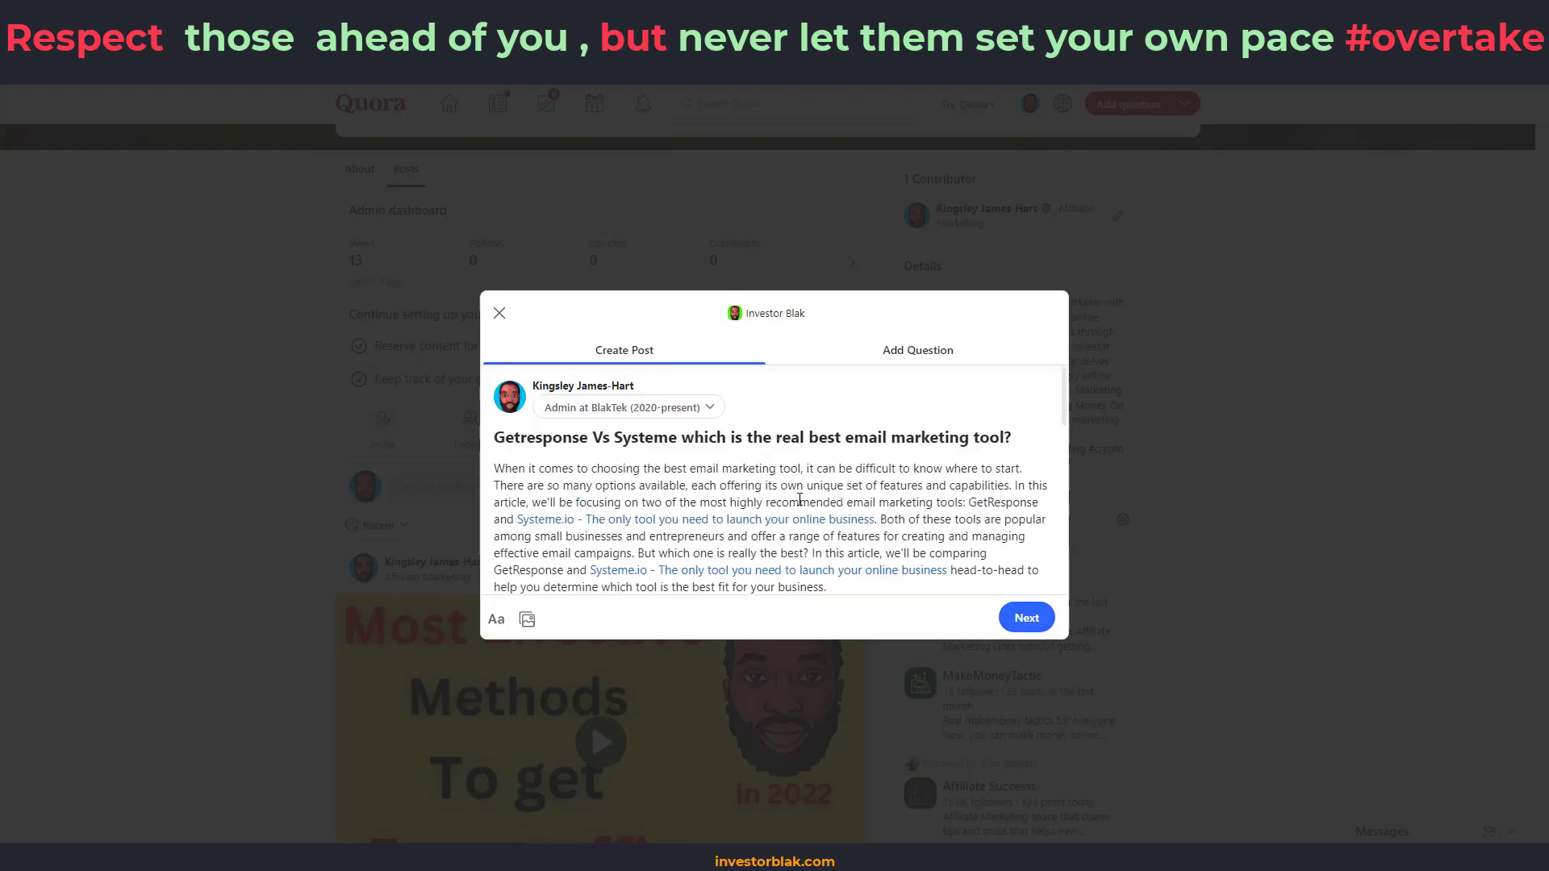
scroll(806, 500, "down", 10)
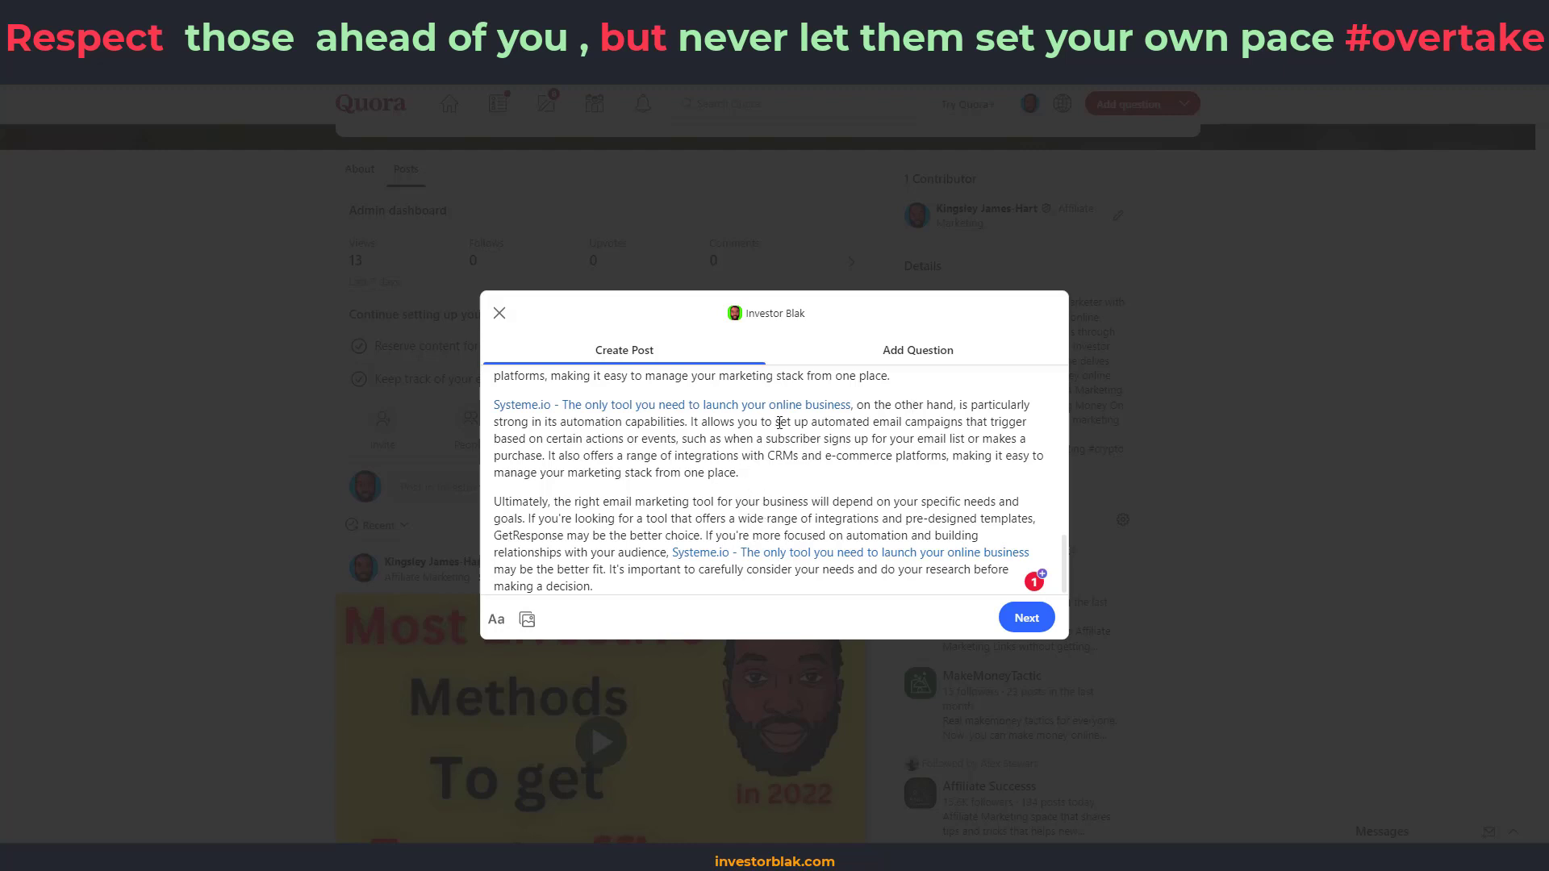
left_click_drag(730, 554, 667, 555)
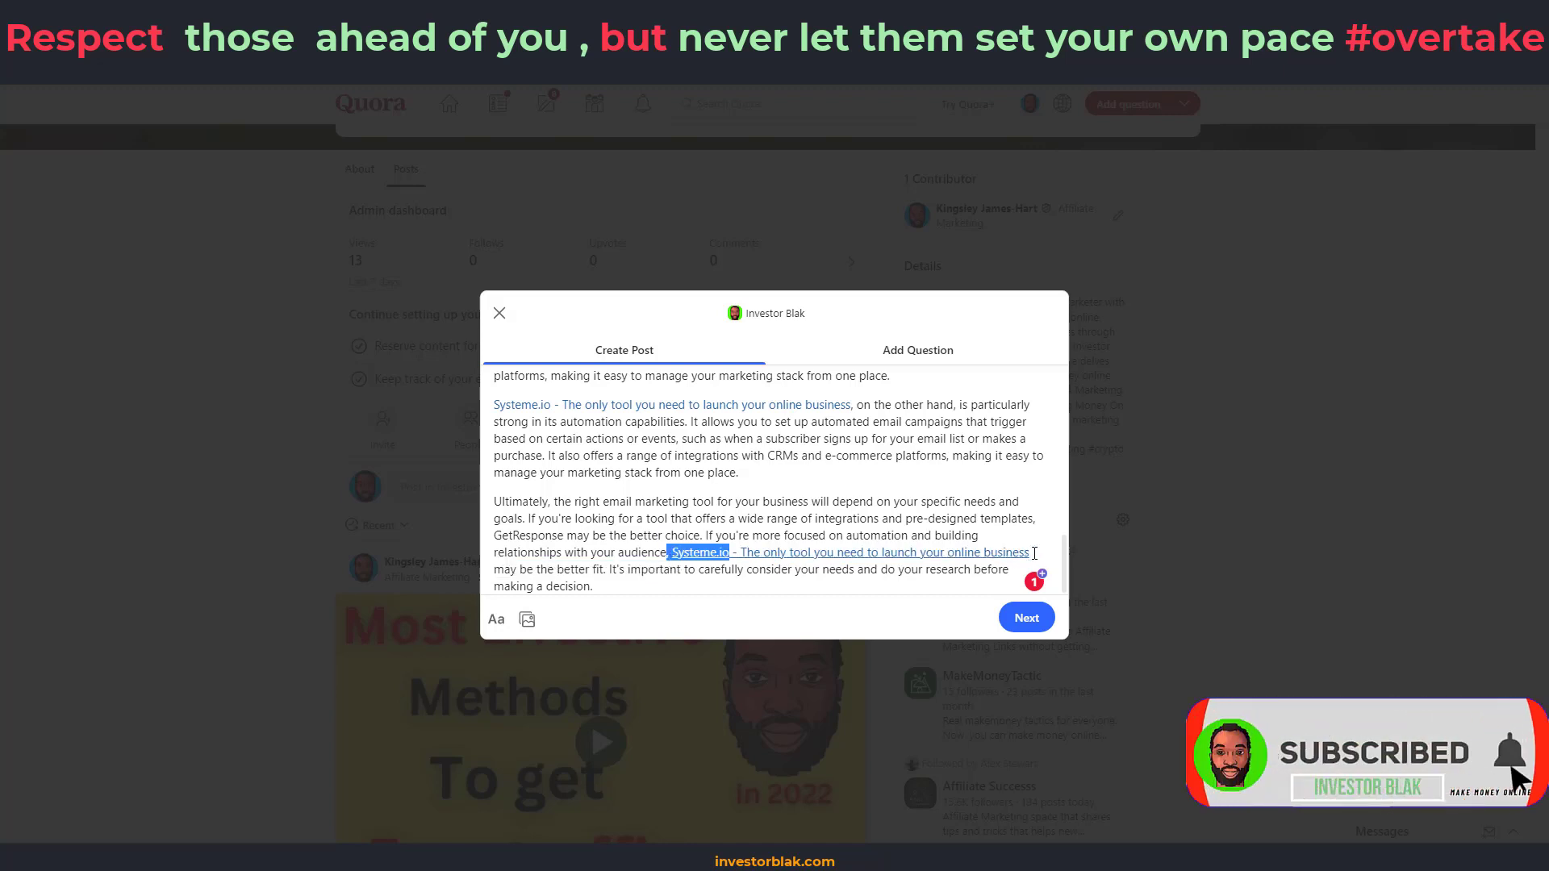
left_click_drag(1034, 553, 674, 553)
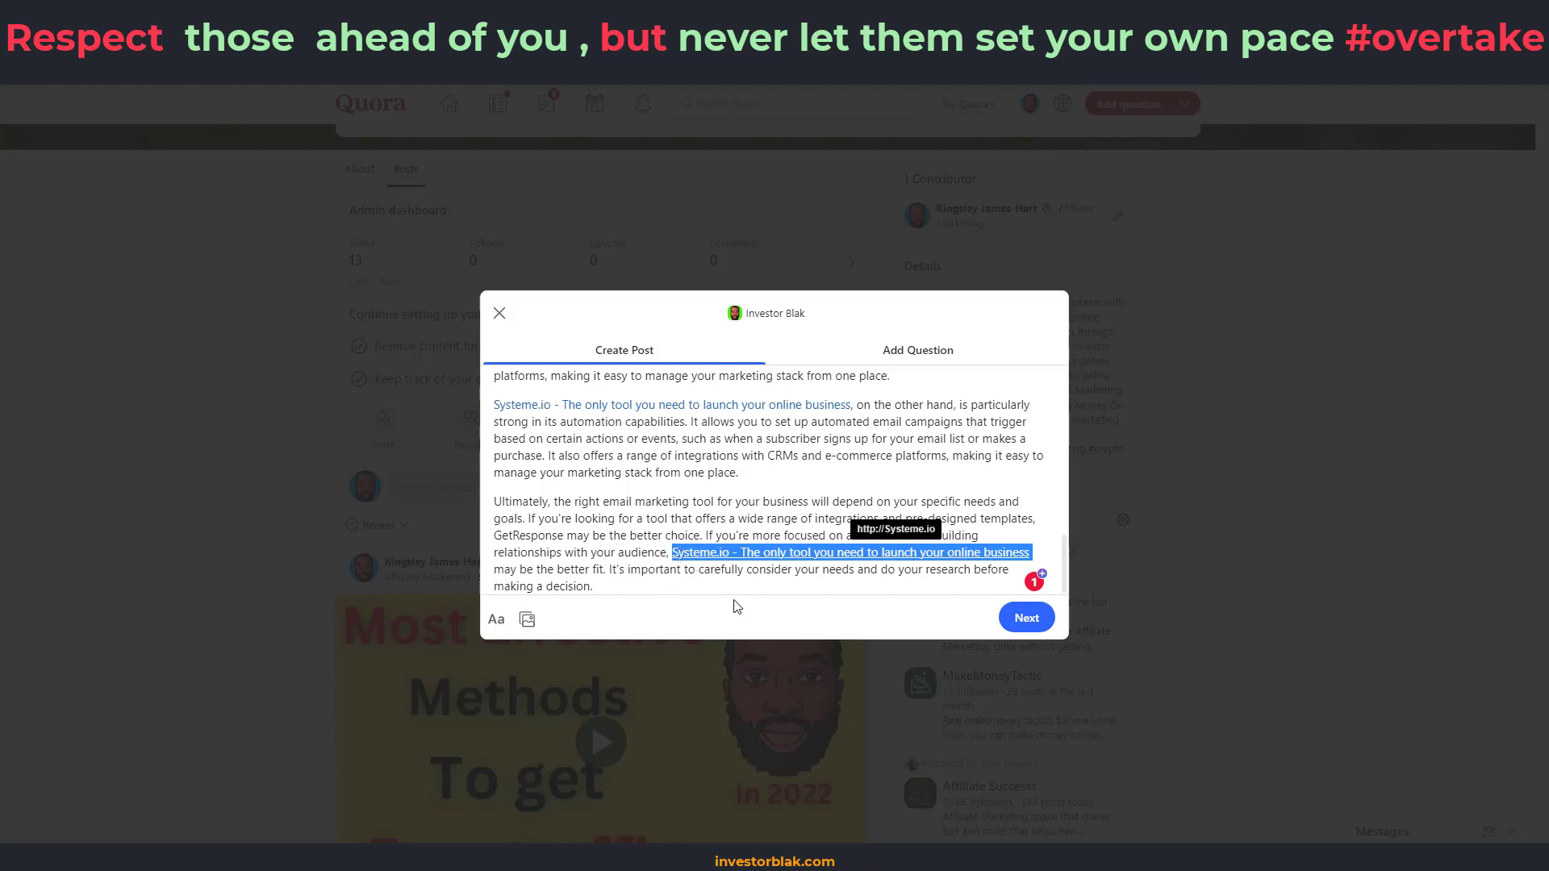
right_click(851, 551)
left_click(783, 564)
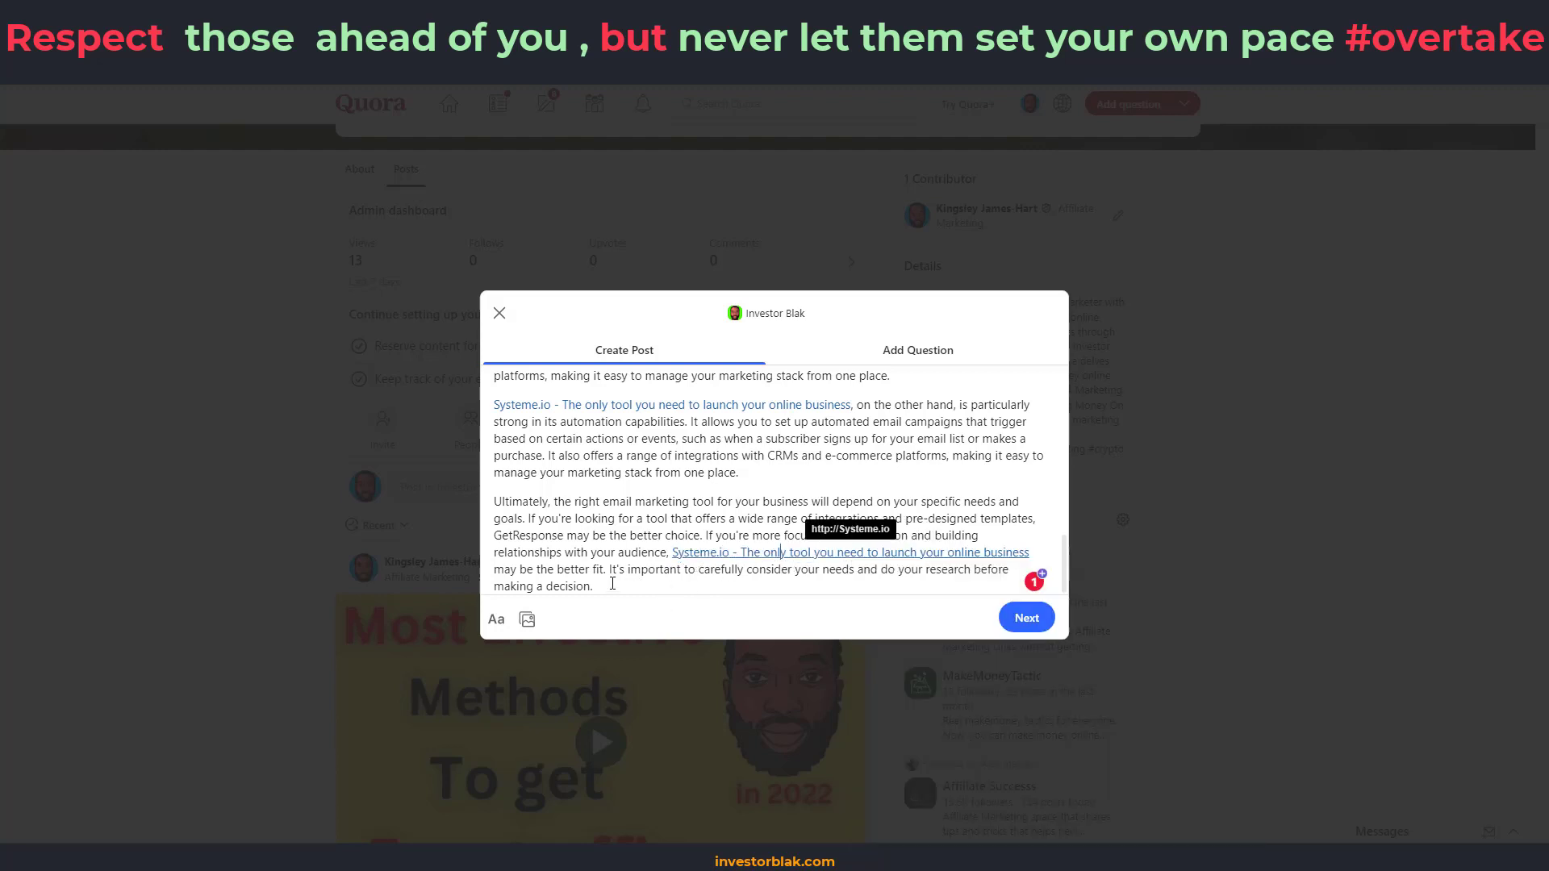
left_click_drag(670, 554, 1022, 553)
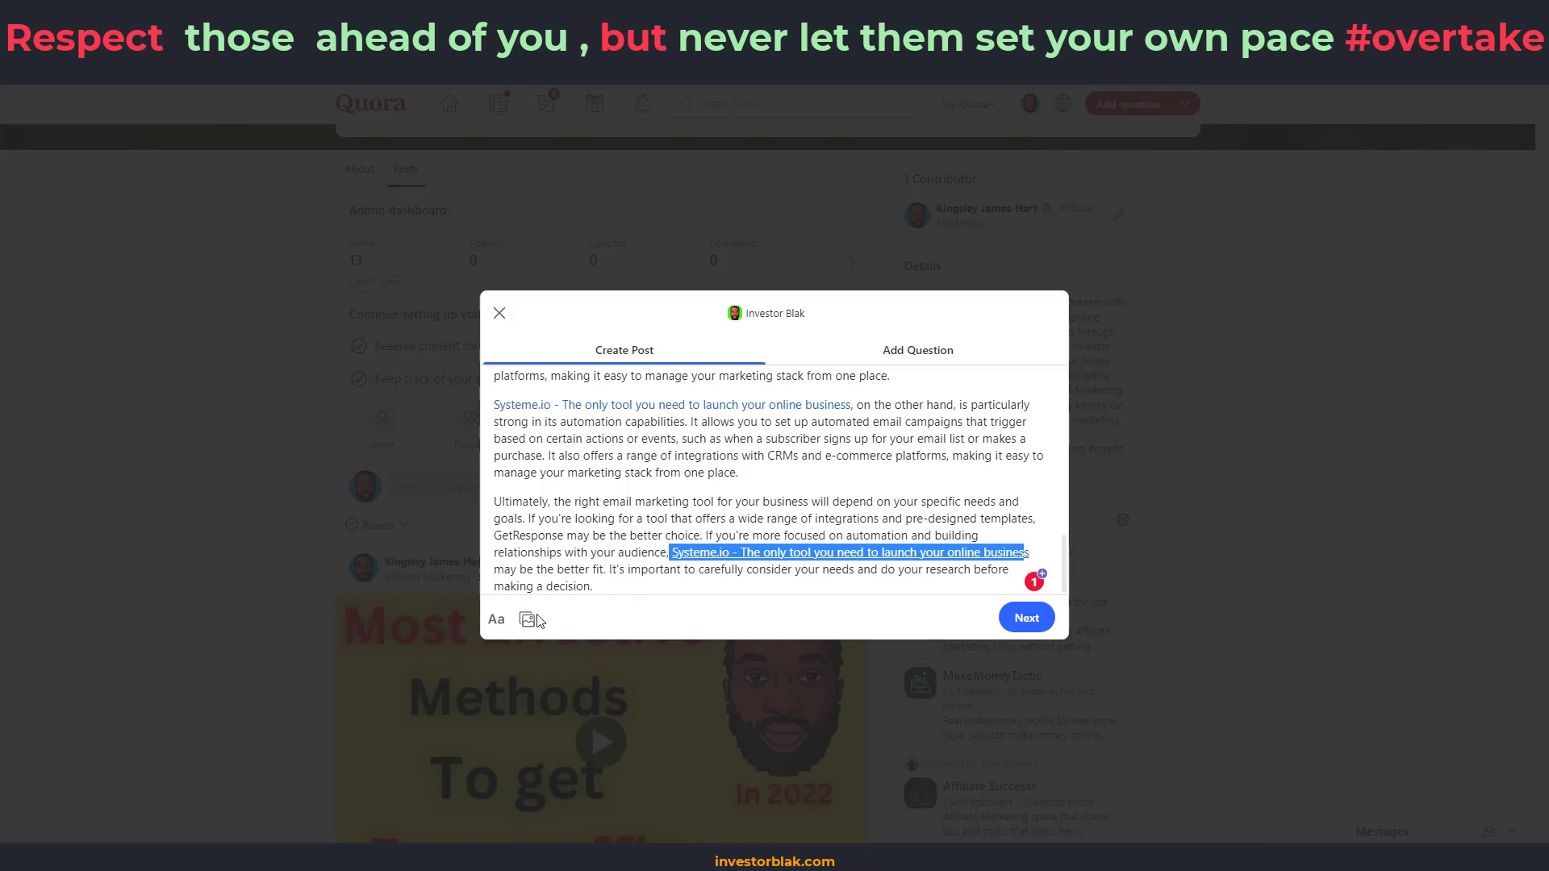
left_click(496, 620)
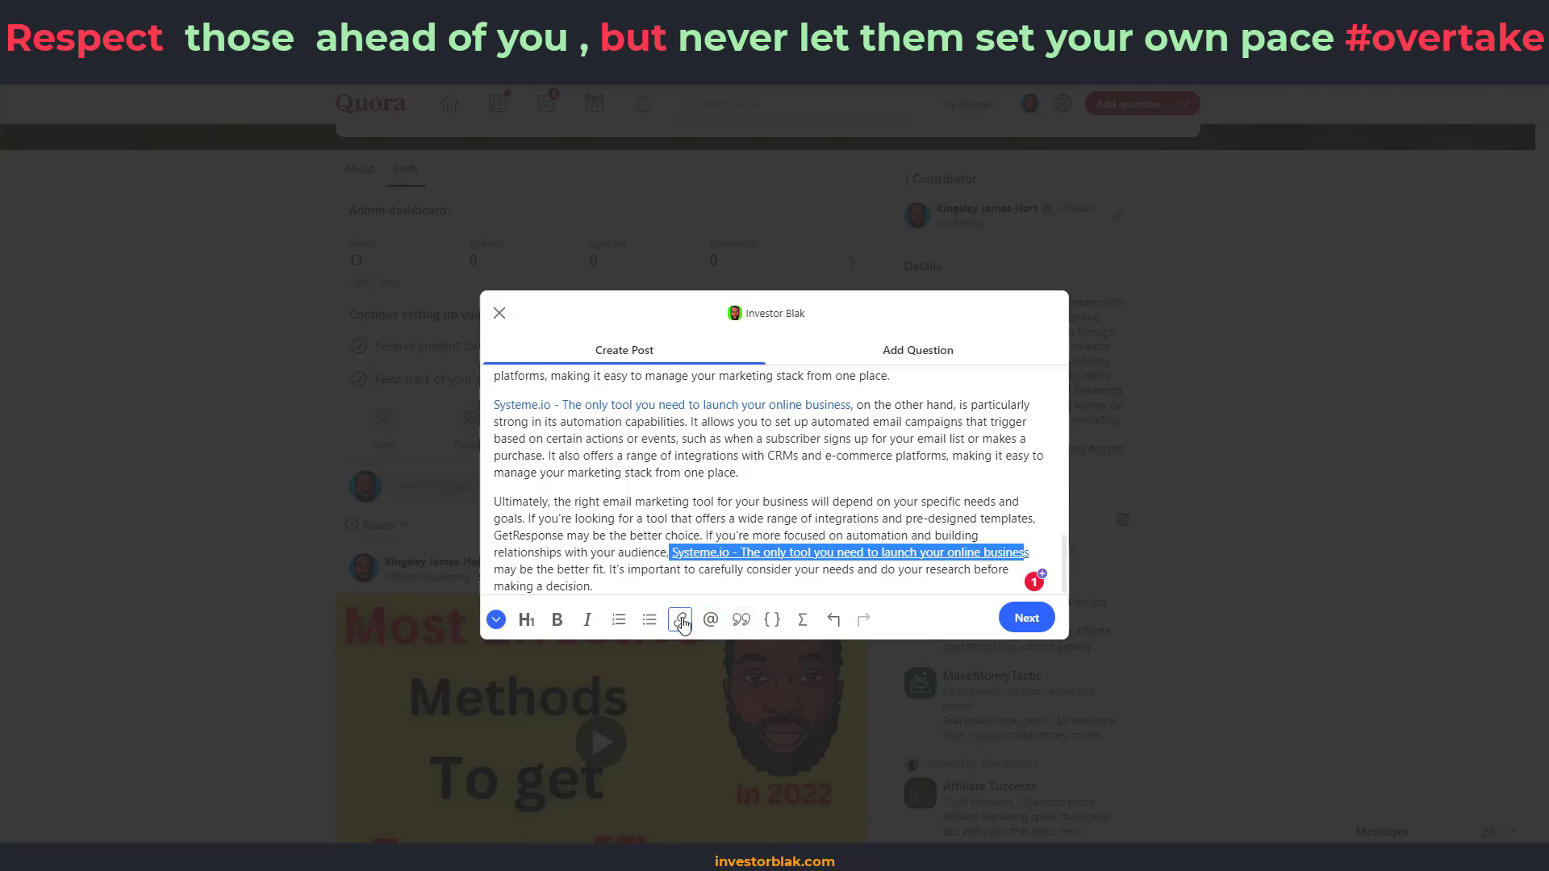
left_click(680, 619)
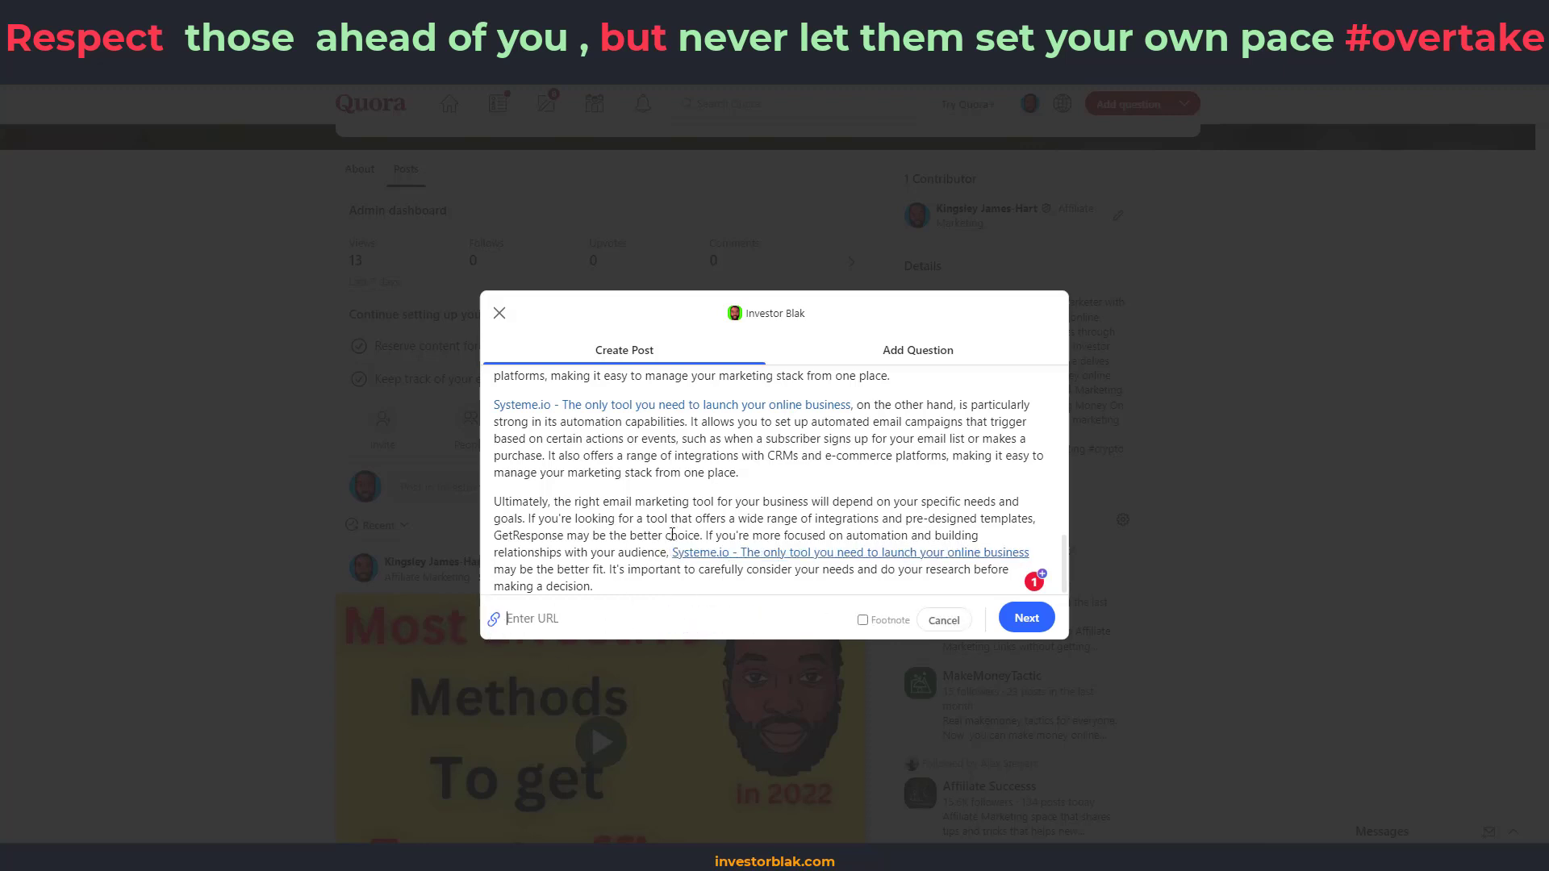
key("alt+Tab")
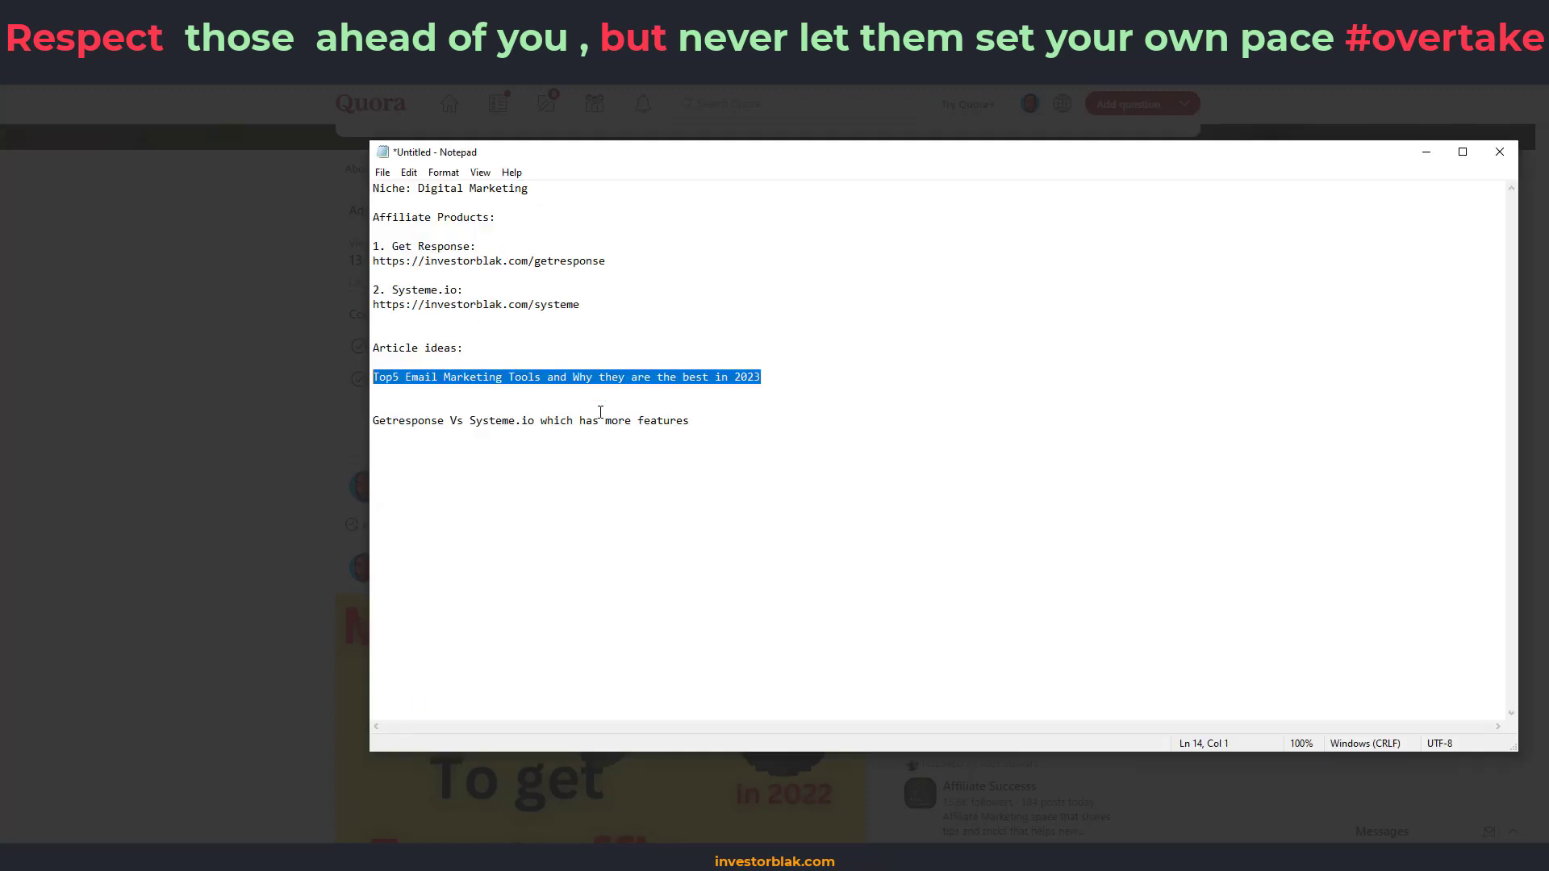
left_click_drag(583, 305, 373, 304)
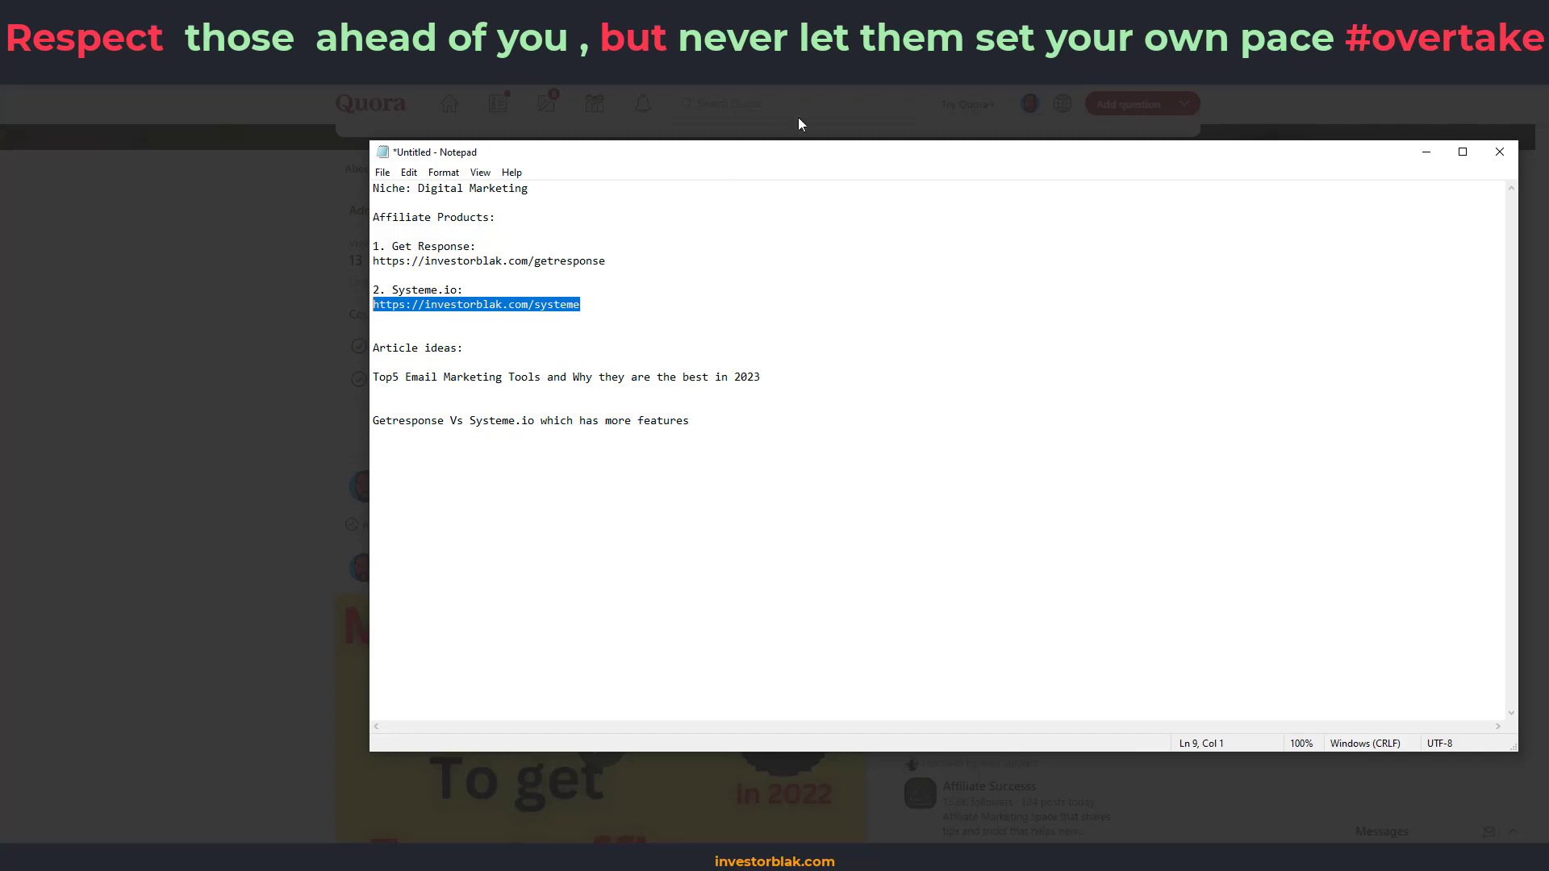
key("alt+Tab")
key("ctrl+v")
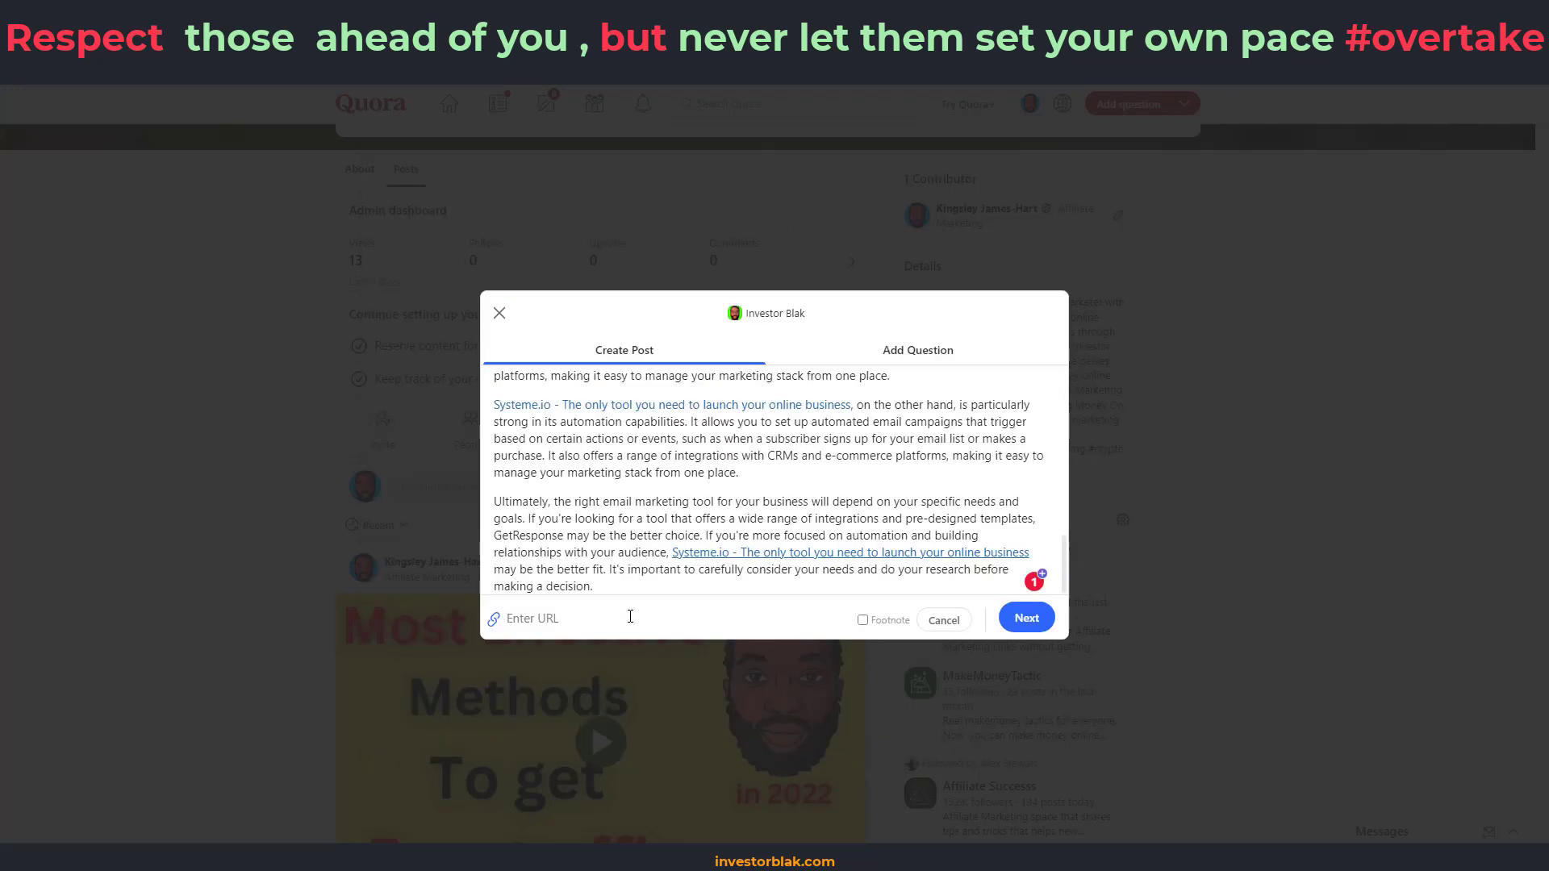
key("ctrl+v")
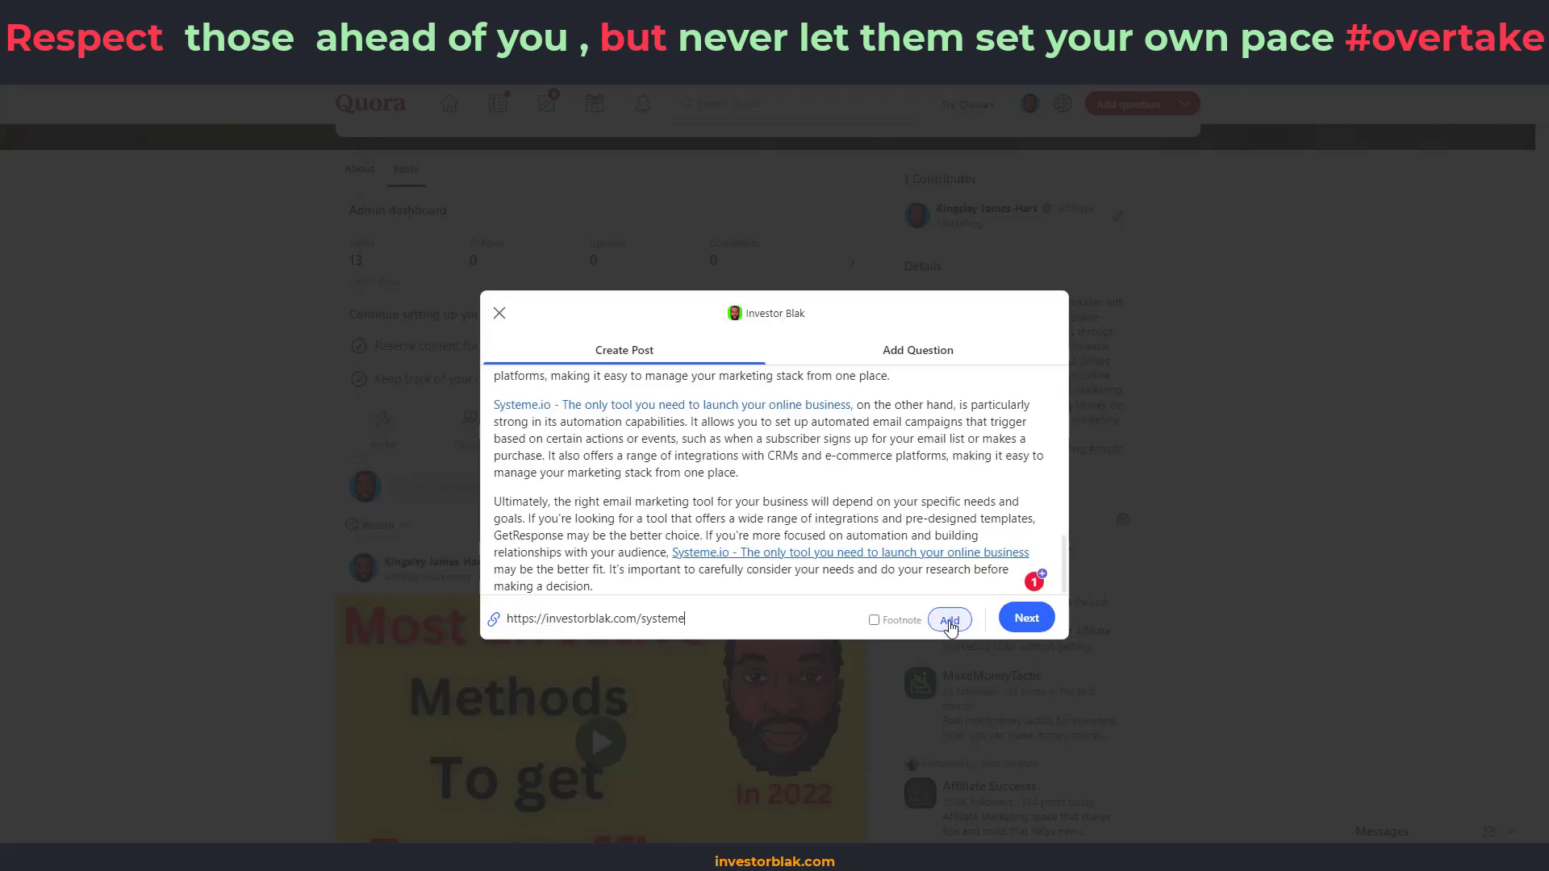
left_click(945, 619)
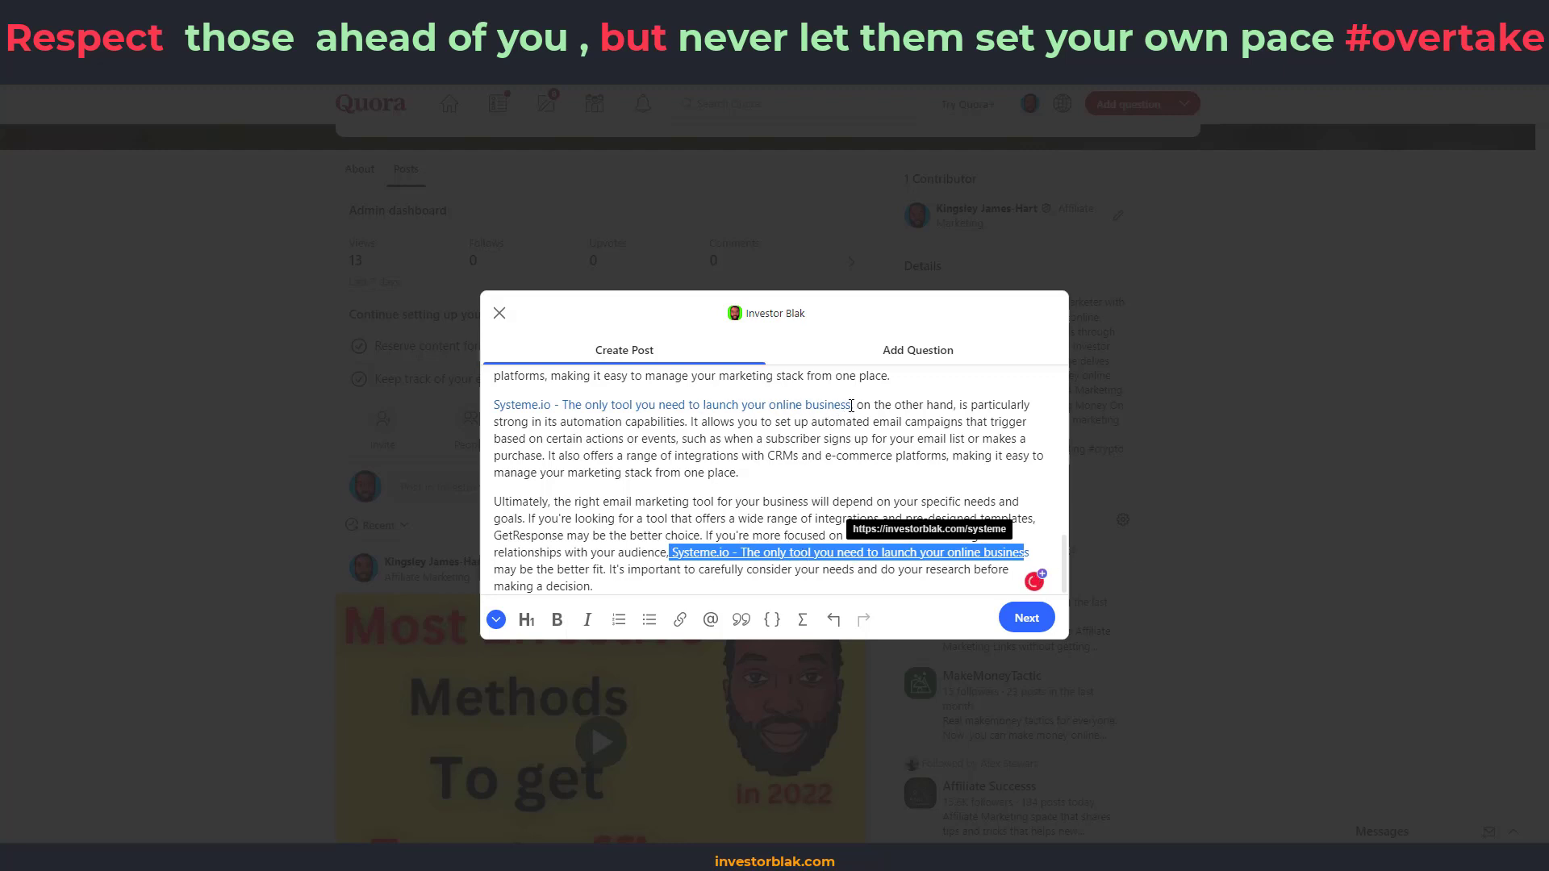
left_click_drag(851, 406, 497, 402)
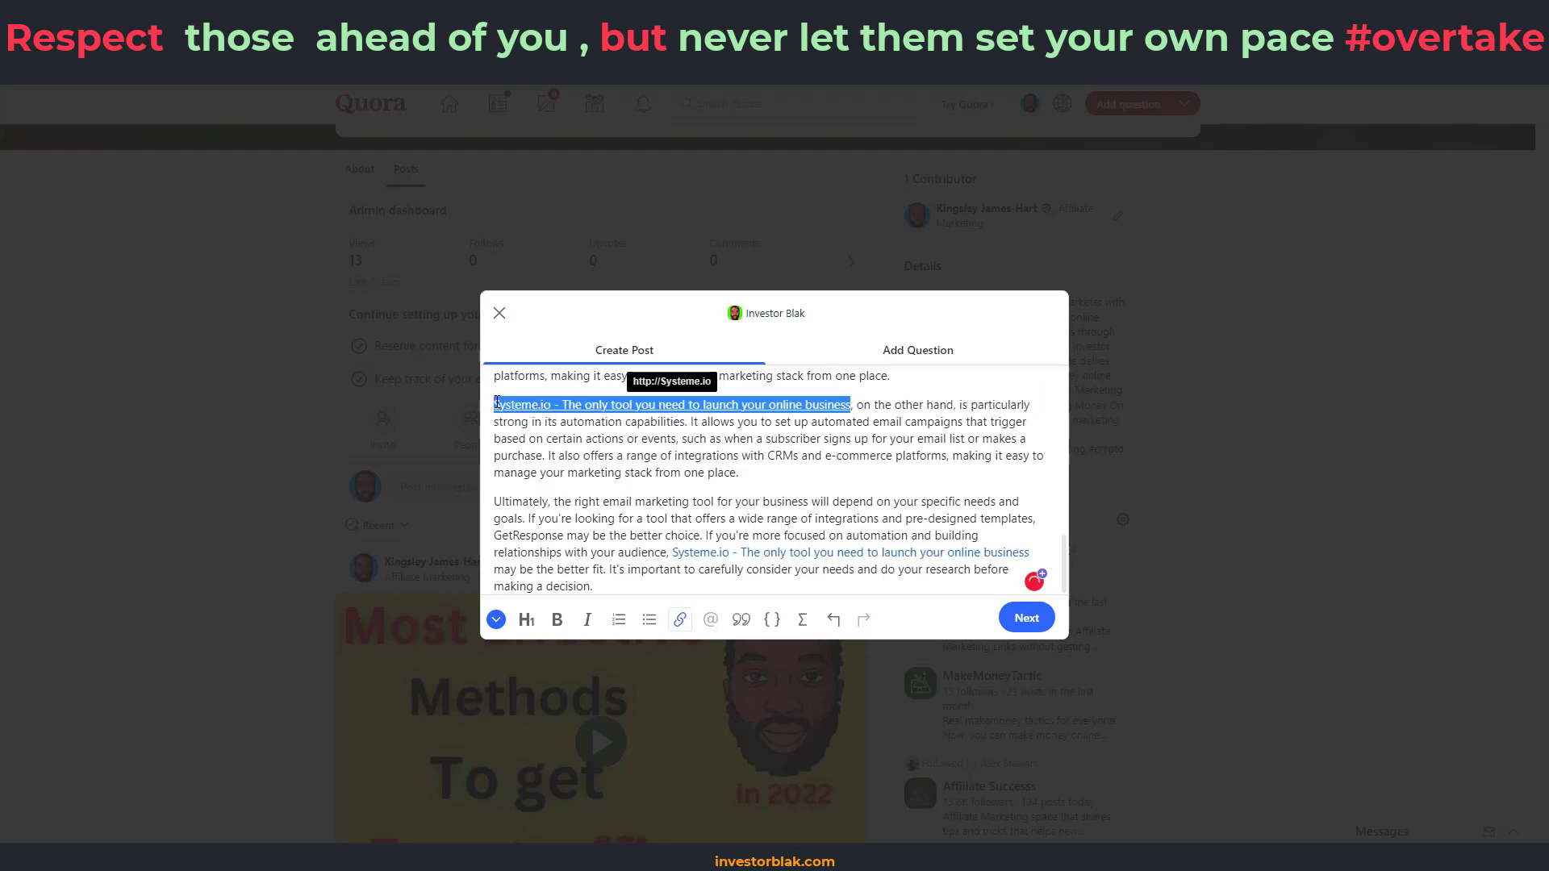
left_click(680, 619)
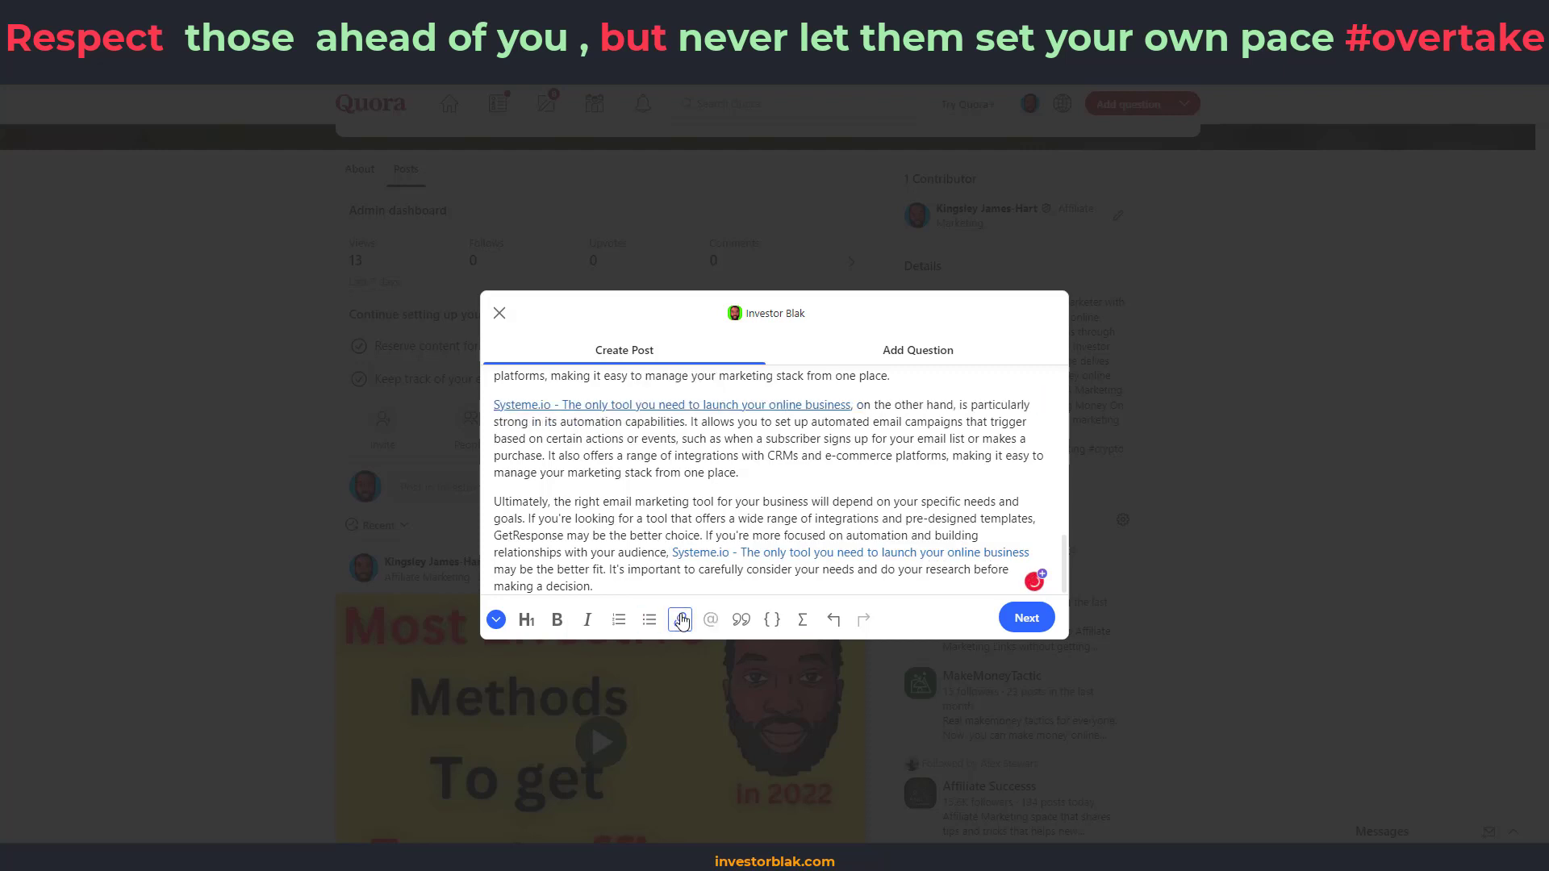
left_click(680, 619)
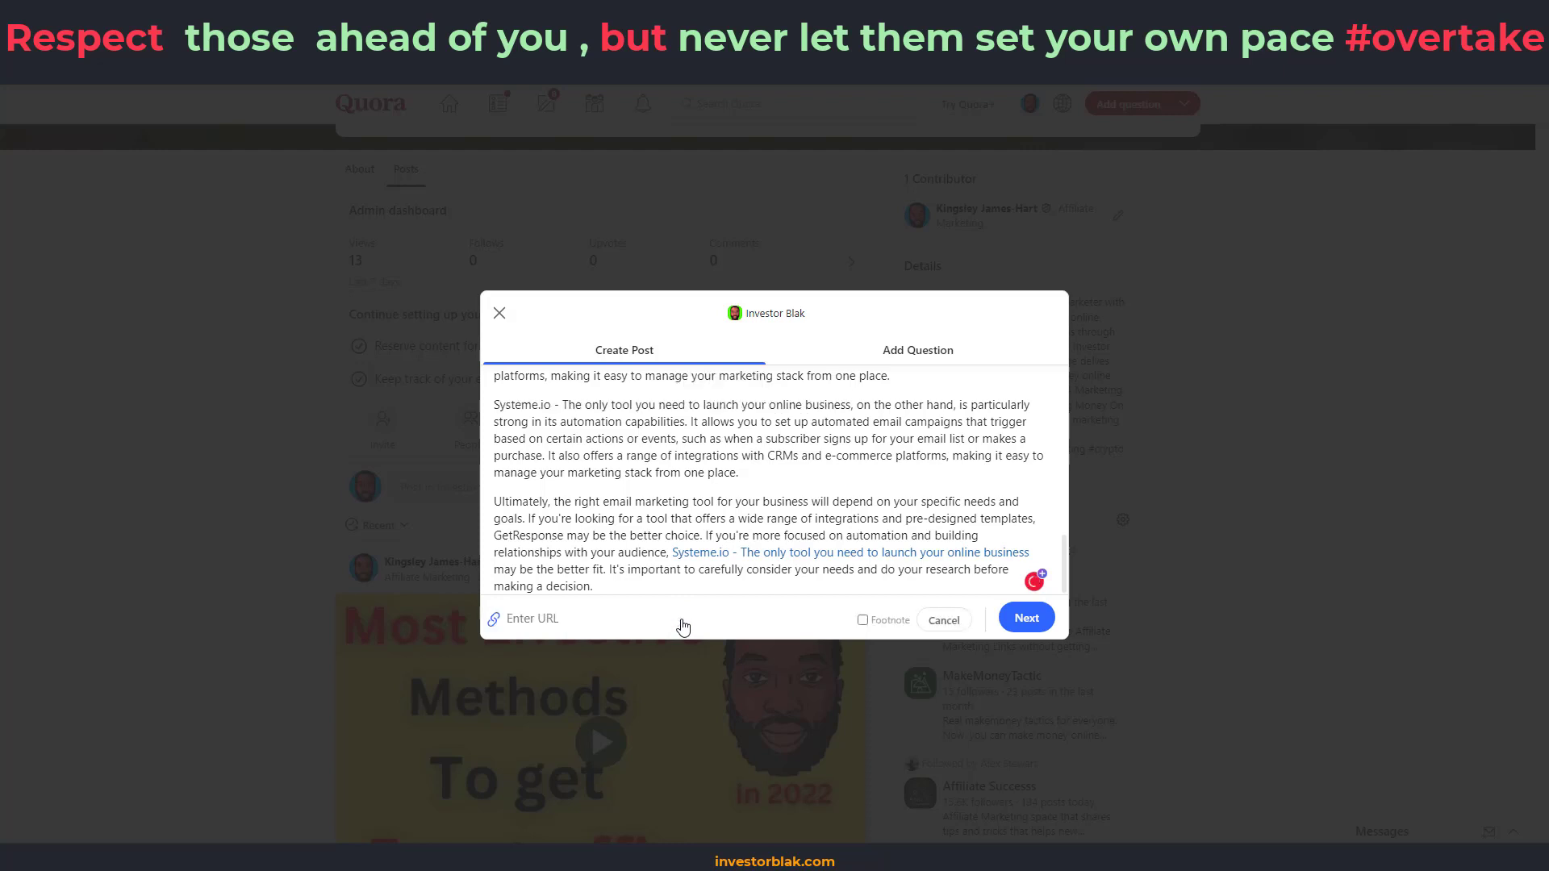
key("ctrl+v")
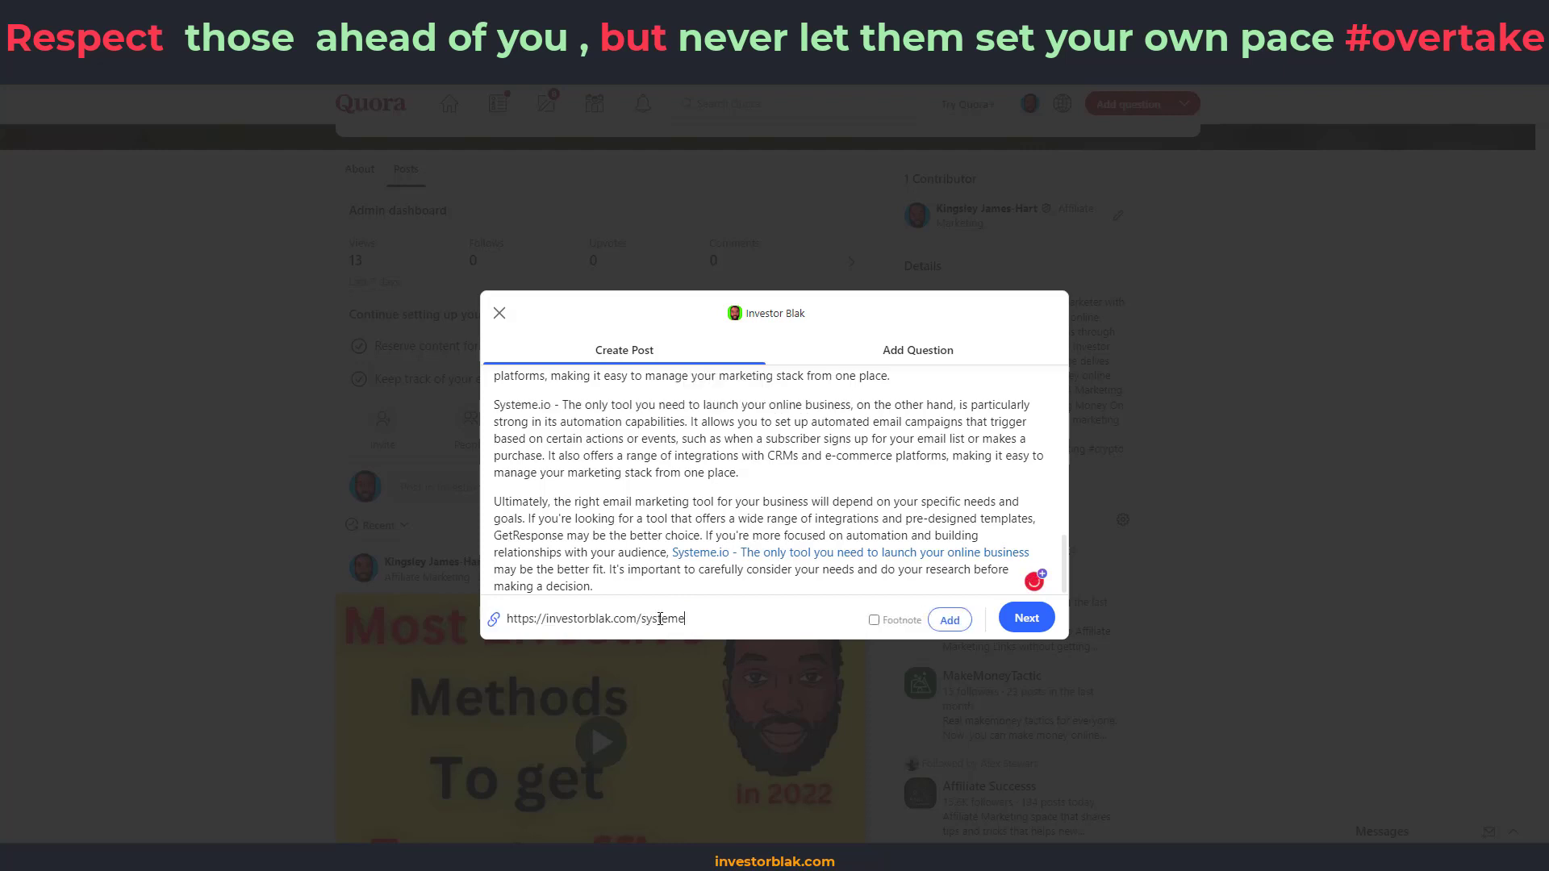
left_click(1018, 622)
Review the Quora post's intro and closing paragraphs, and publish it as Free rather than Monetized
scroll(782, 526, "up", 15)
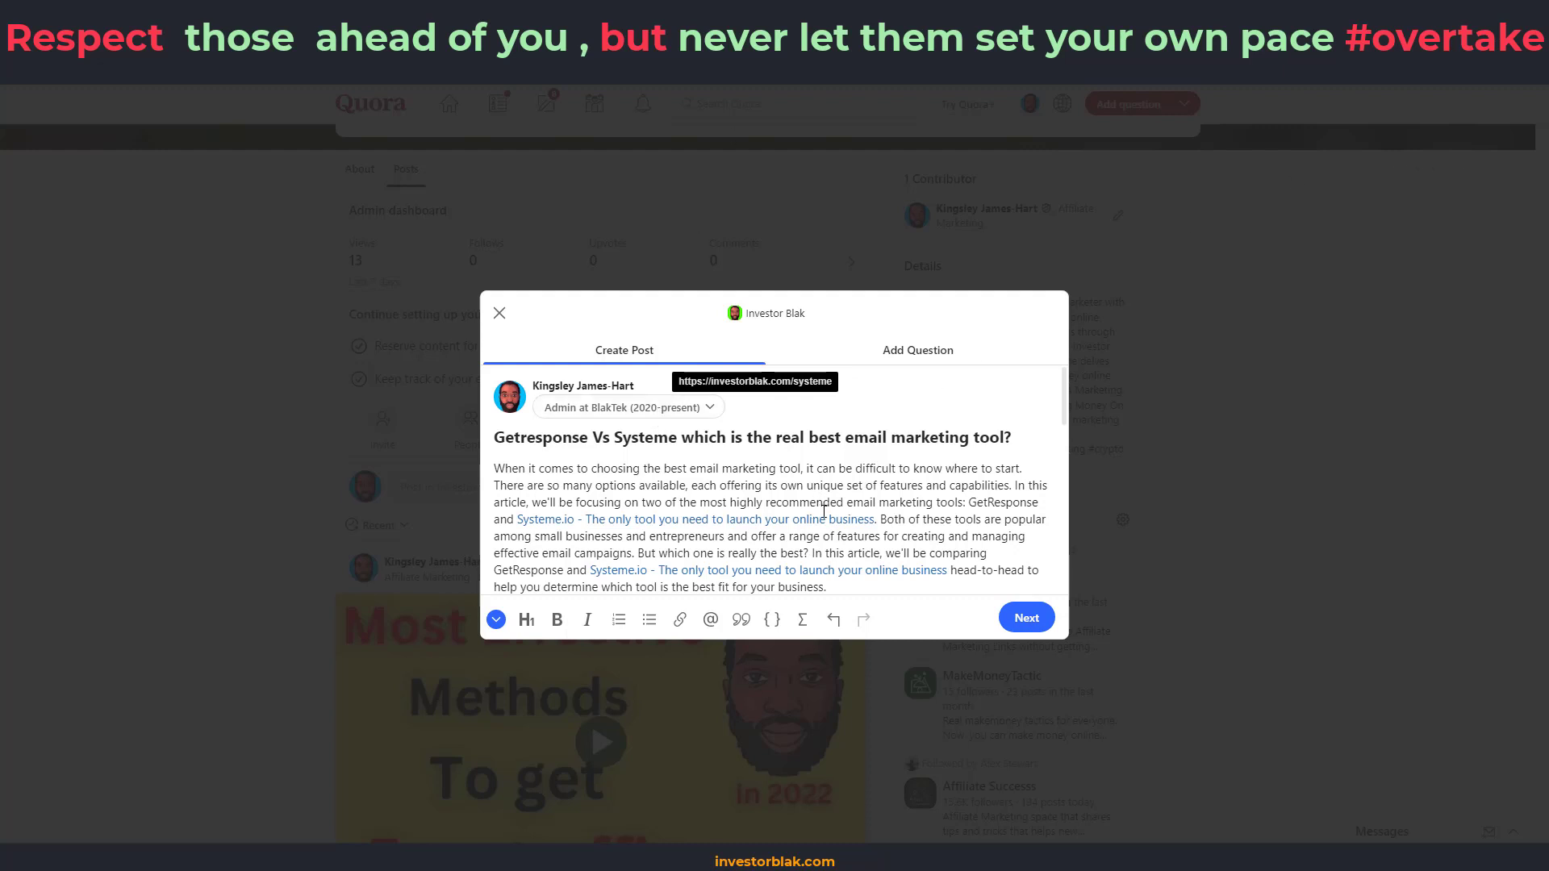
scroll(824, 511, "down", 10)
left_click_drag(494, 411, 850, 411)
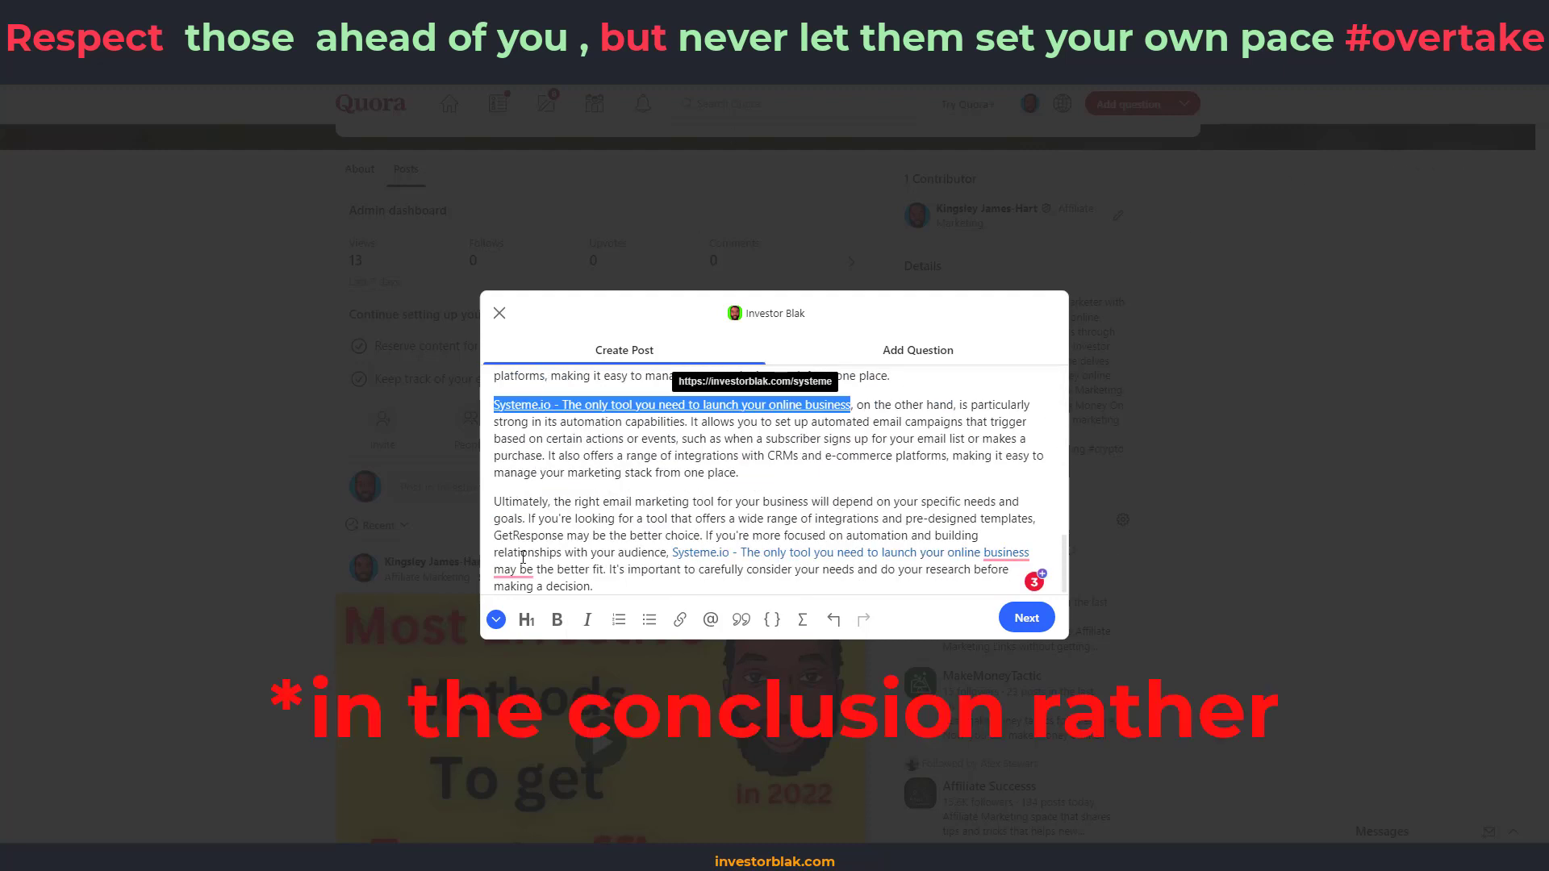
mouse_move(516, 569)
left_click(1023, 618)
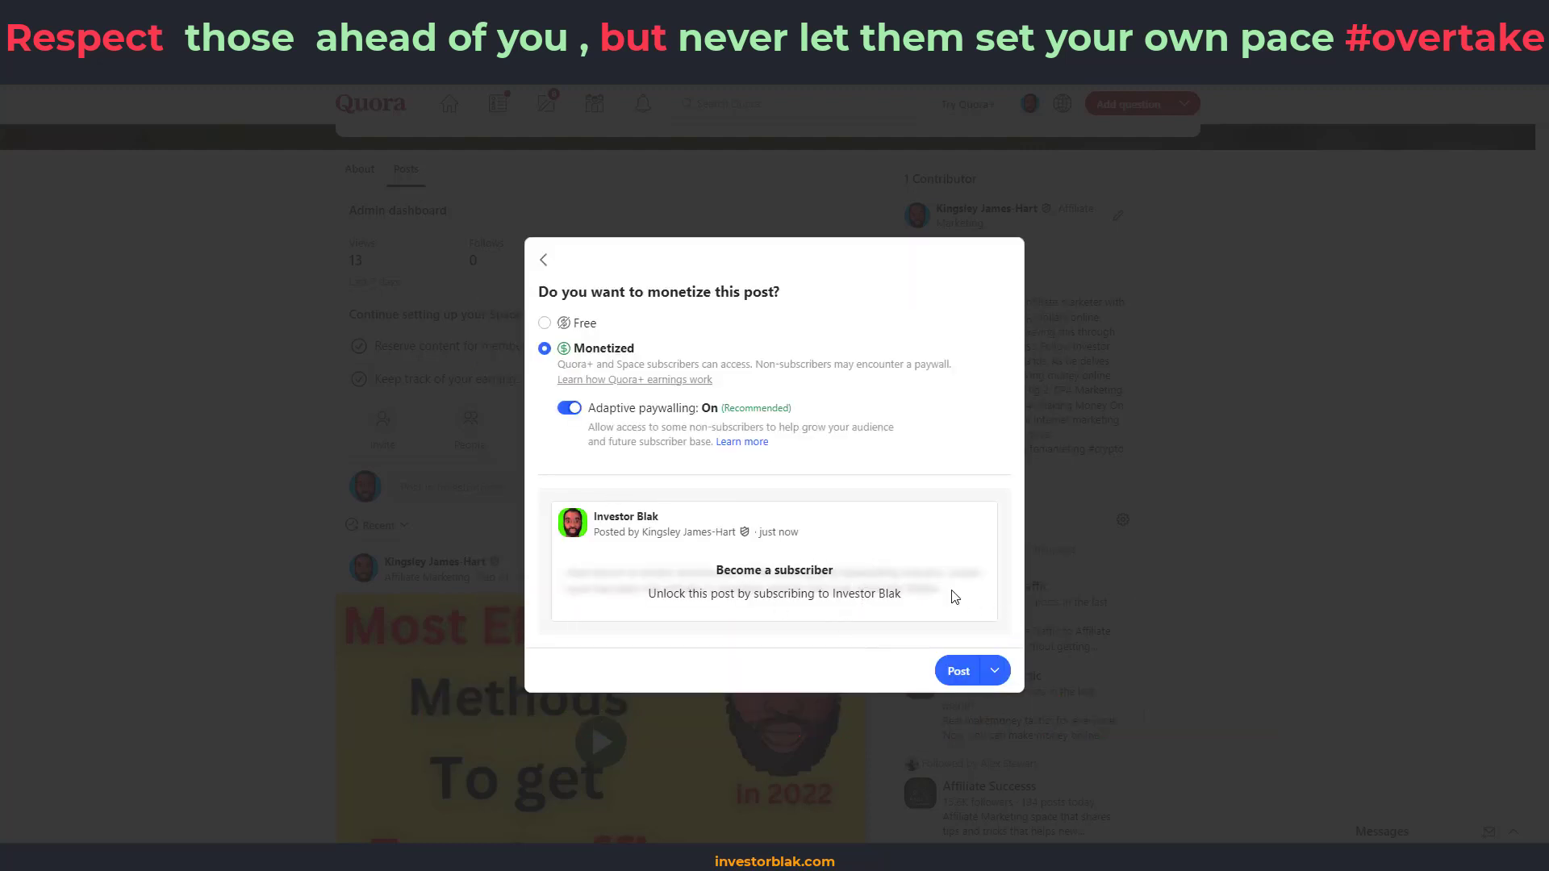
left_click(564, 324)
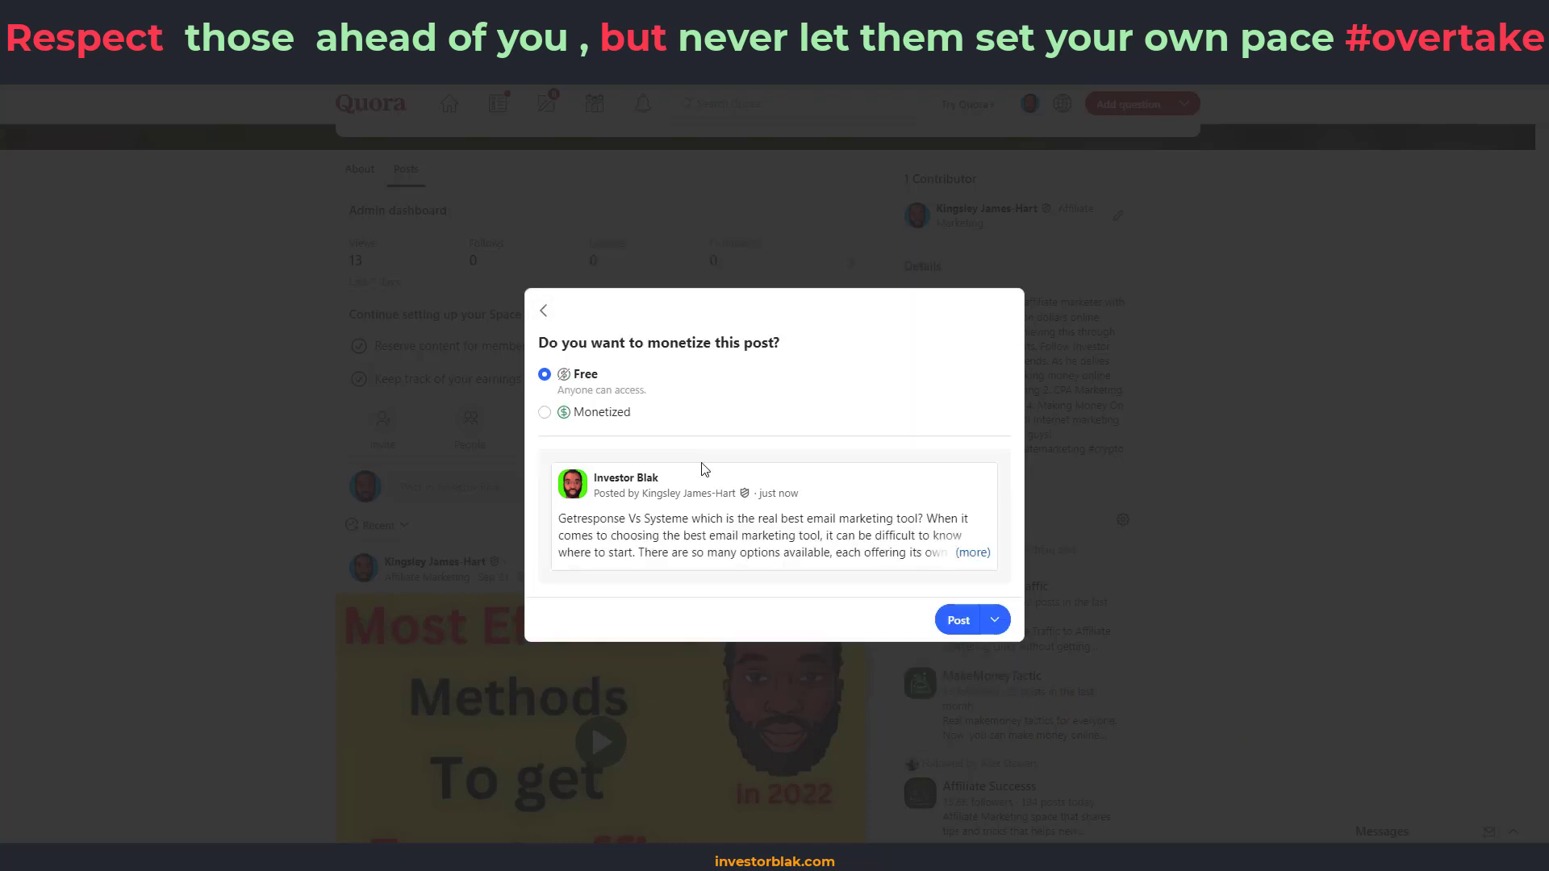
left_click(959, 620)
Look through the published GetResponse vs Systeme comparison on Quora and copy the link to the post
scroll(746, 675, "down", 10)
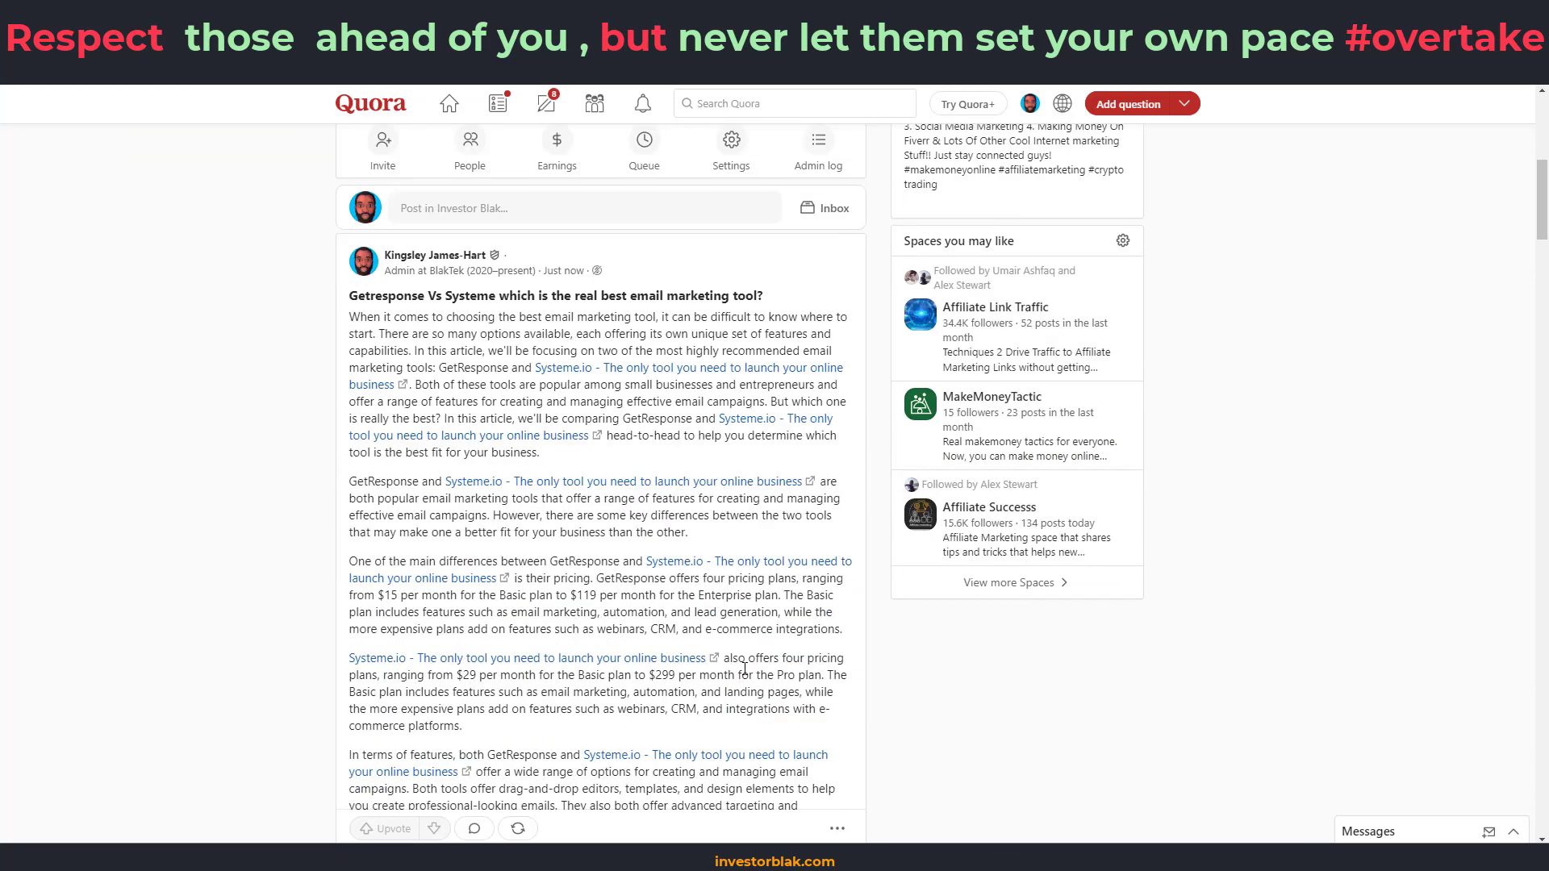
scroll(746, 675, "down", 6)
scroll(699, 624, "up", 15)
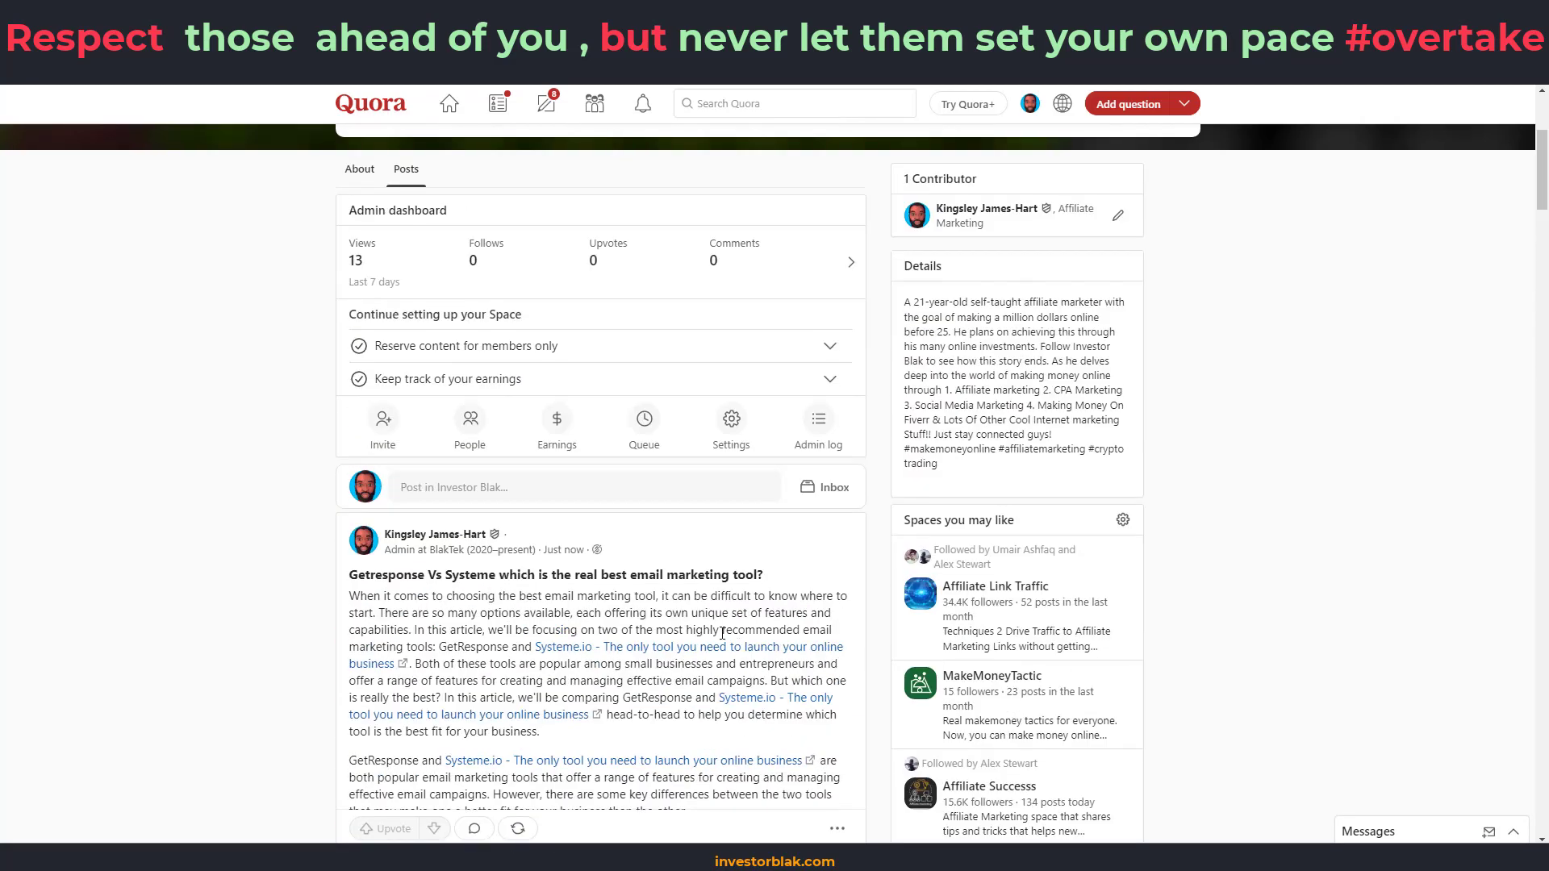
scroll(699, 623, "down", 3)
scroll(699, 623, "down", 4)
scroll(746, 681, "down", 4)
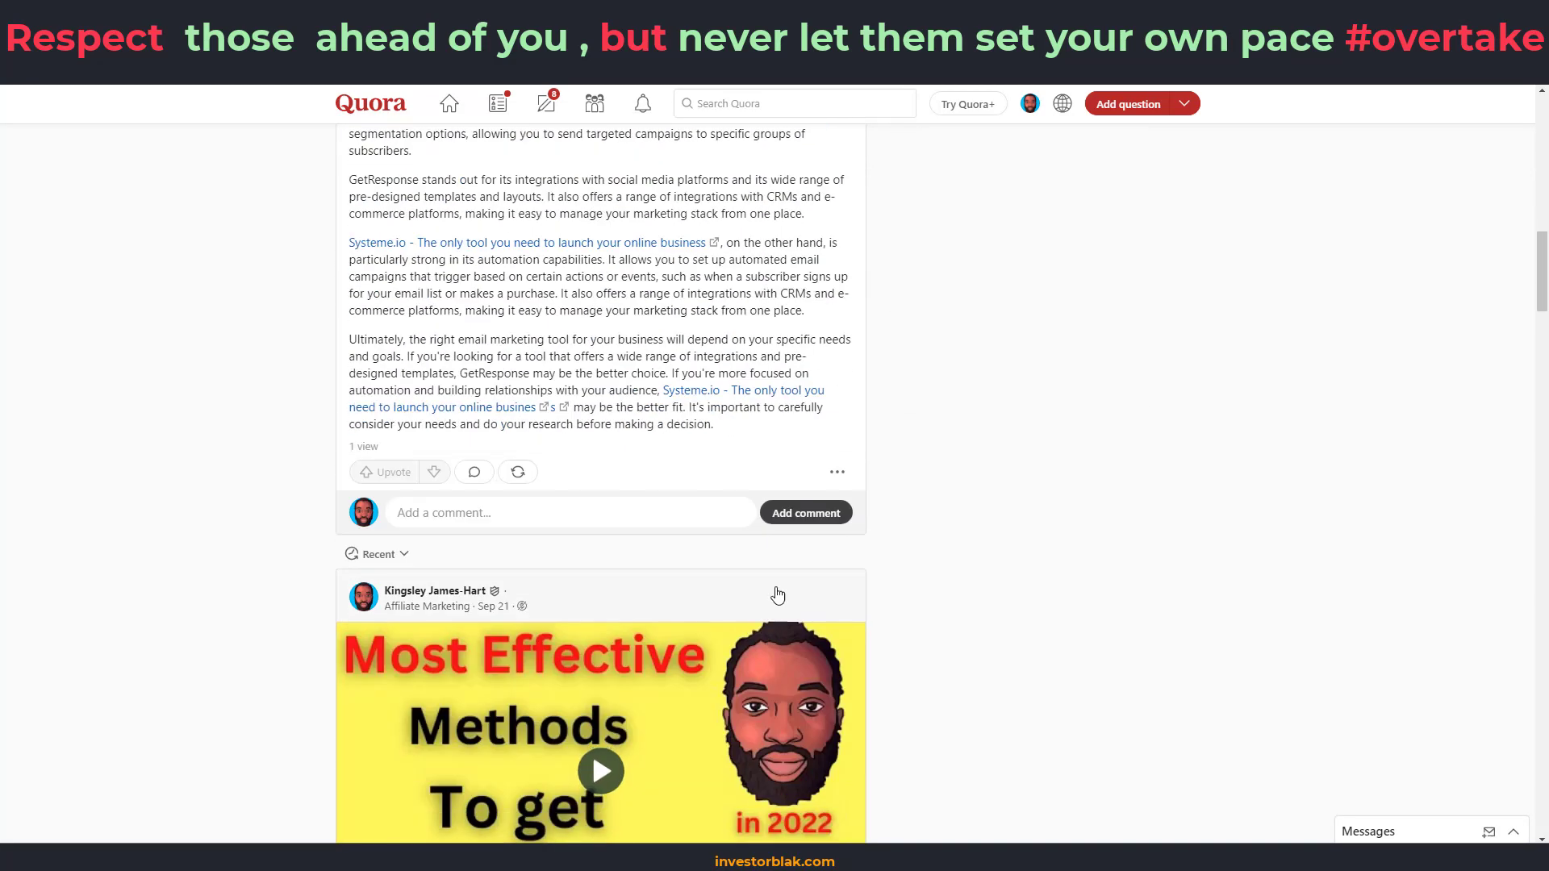
left_click(837, 472)
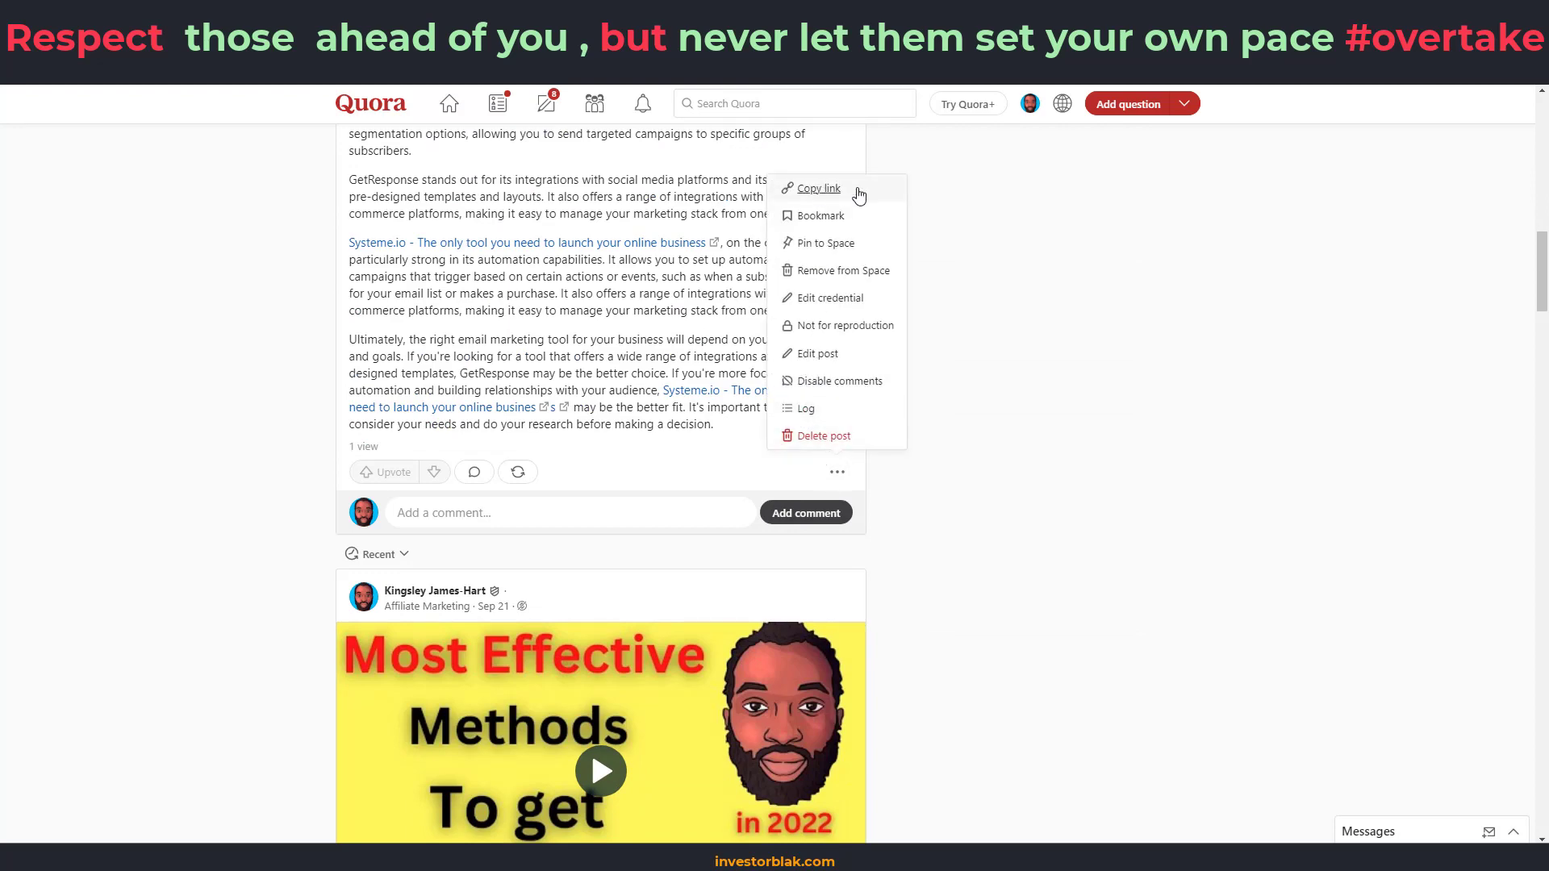
left_click(936, 264)
Switch to the Medium draft and append "You can check the article out here" to the conclusion, accepting Grammarly's lowercase "check"
key("alt+Tab")
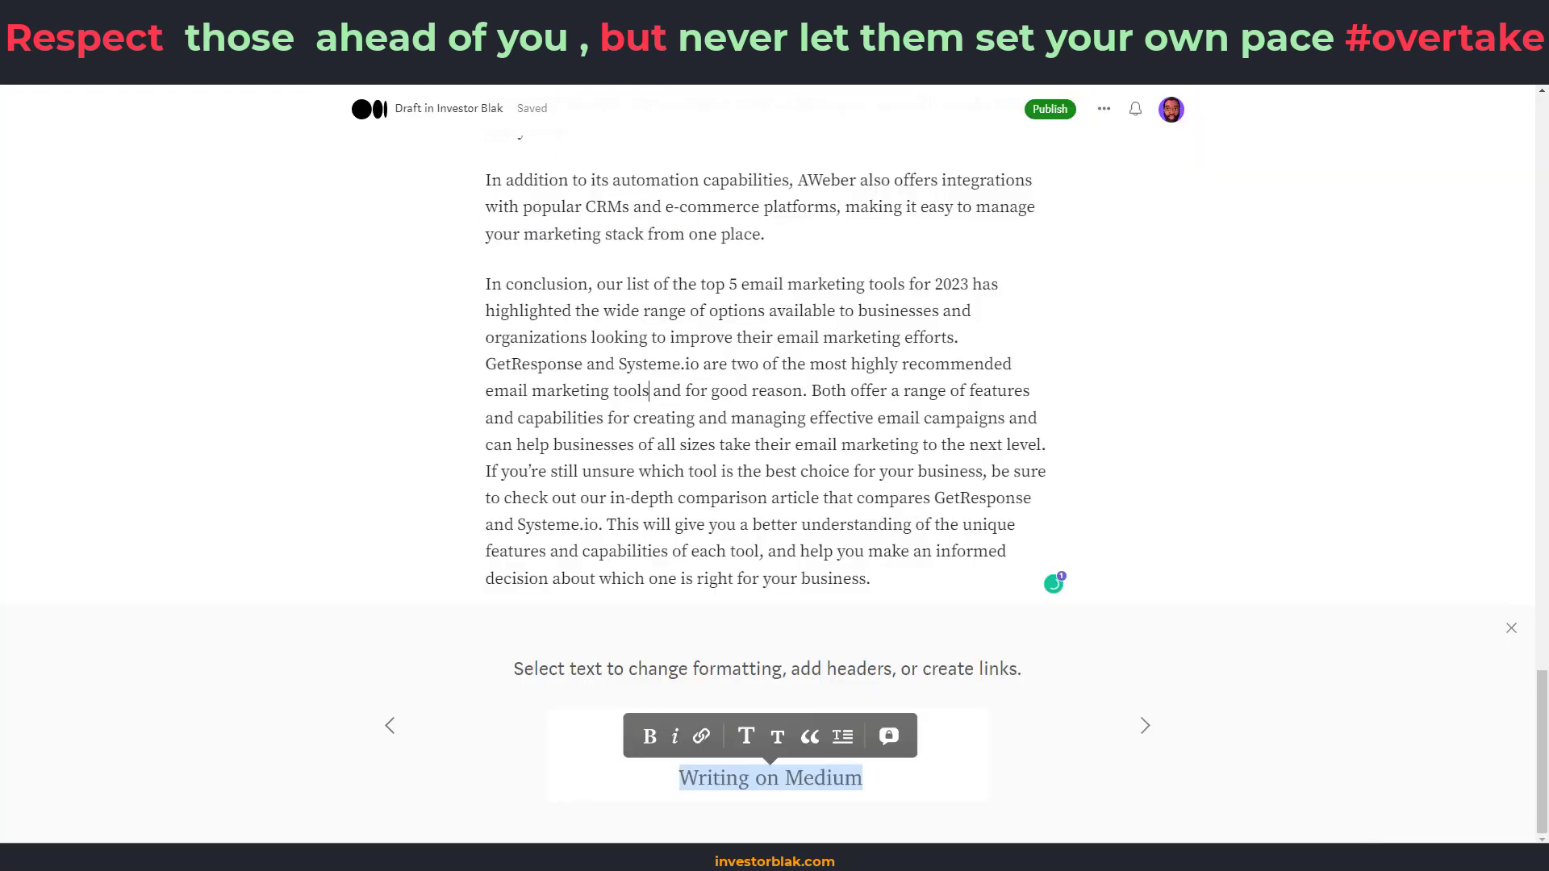
left_click(676, 778)
left_click_drag(676, 778, 875, 593)
type("You can Check")
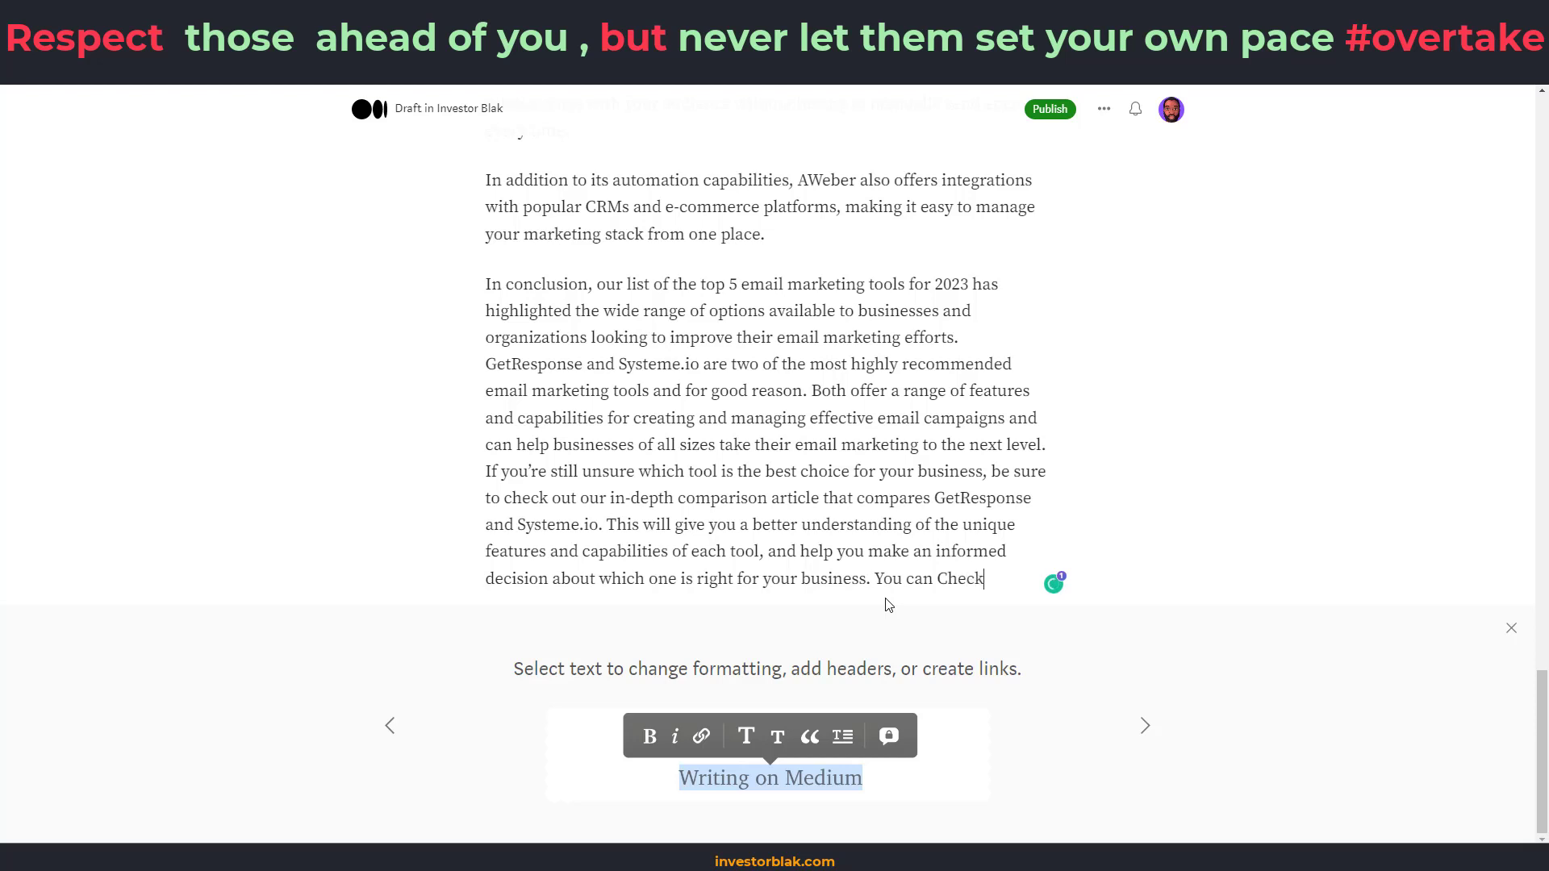
type(" the article out here")
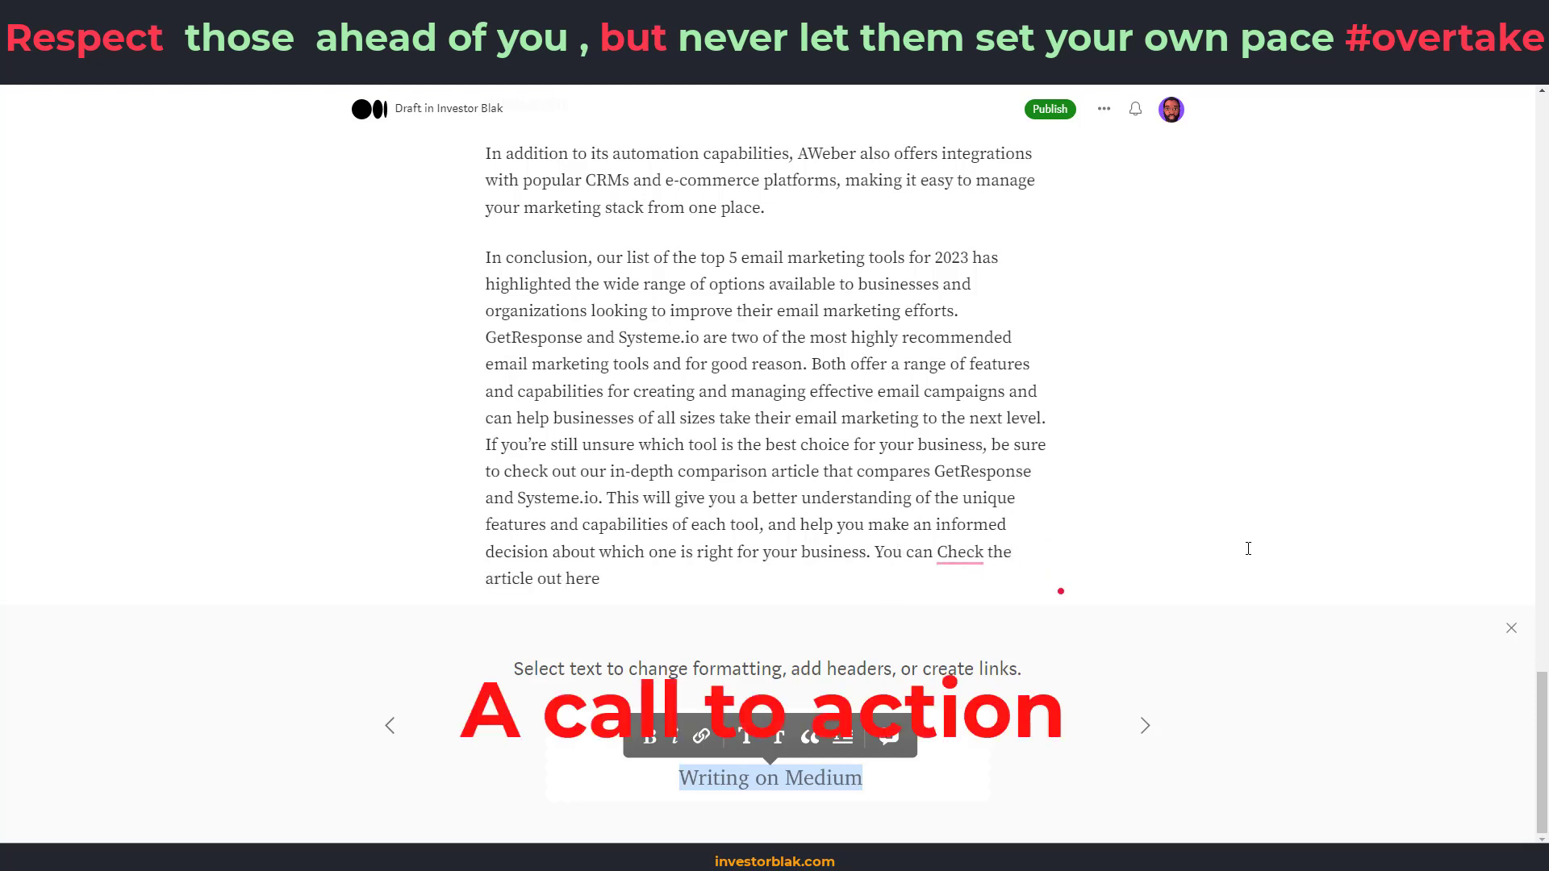
mouse_move(952, 549)
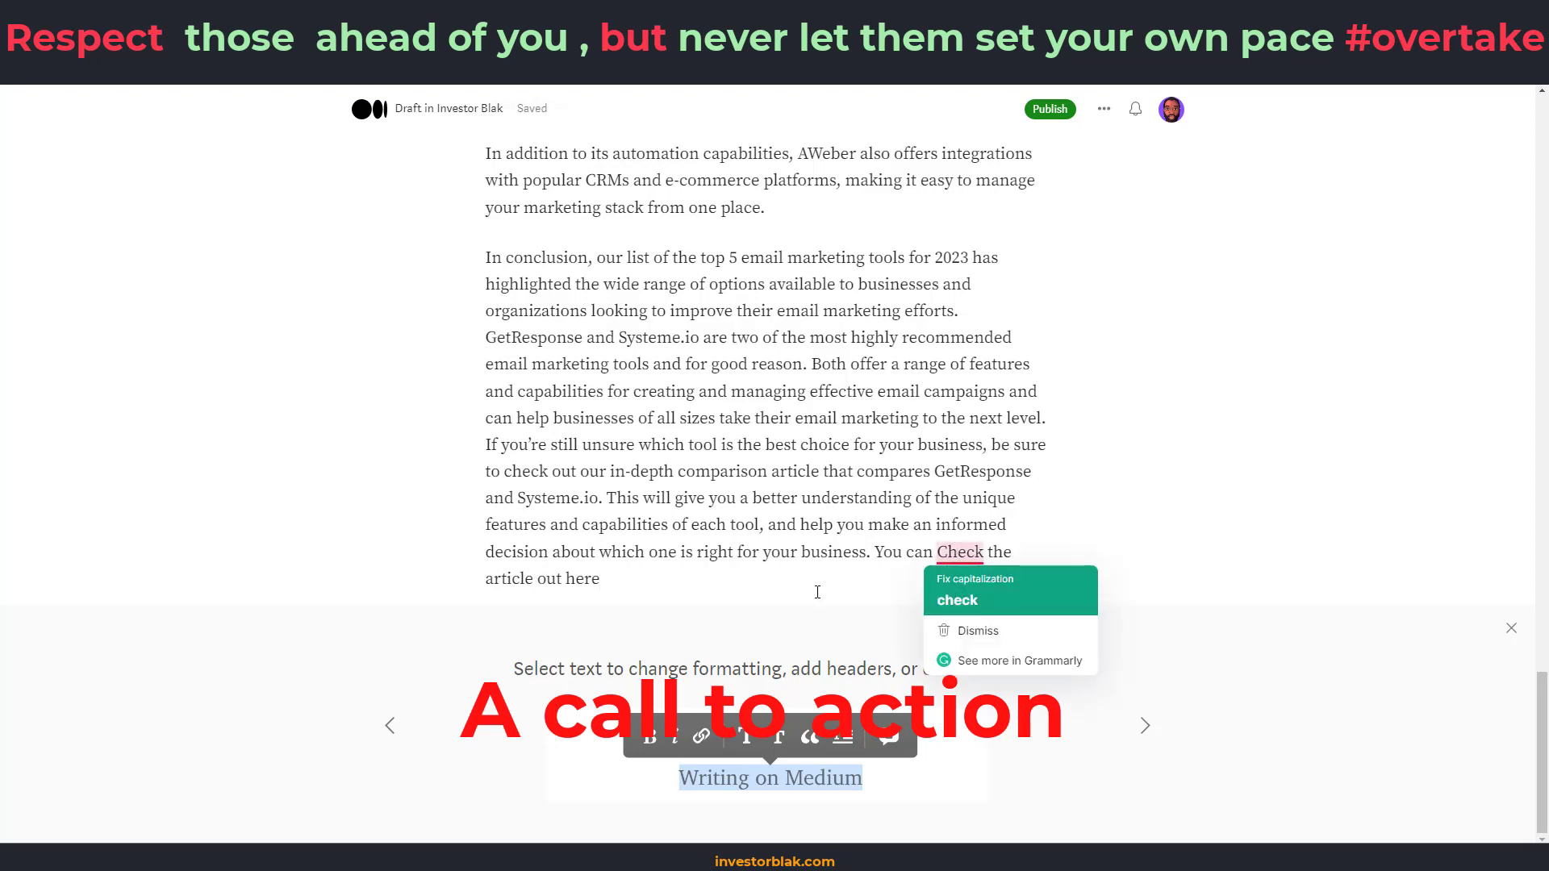
left_click(956, 598)
double_click(583, 581)
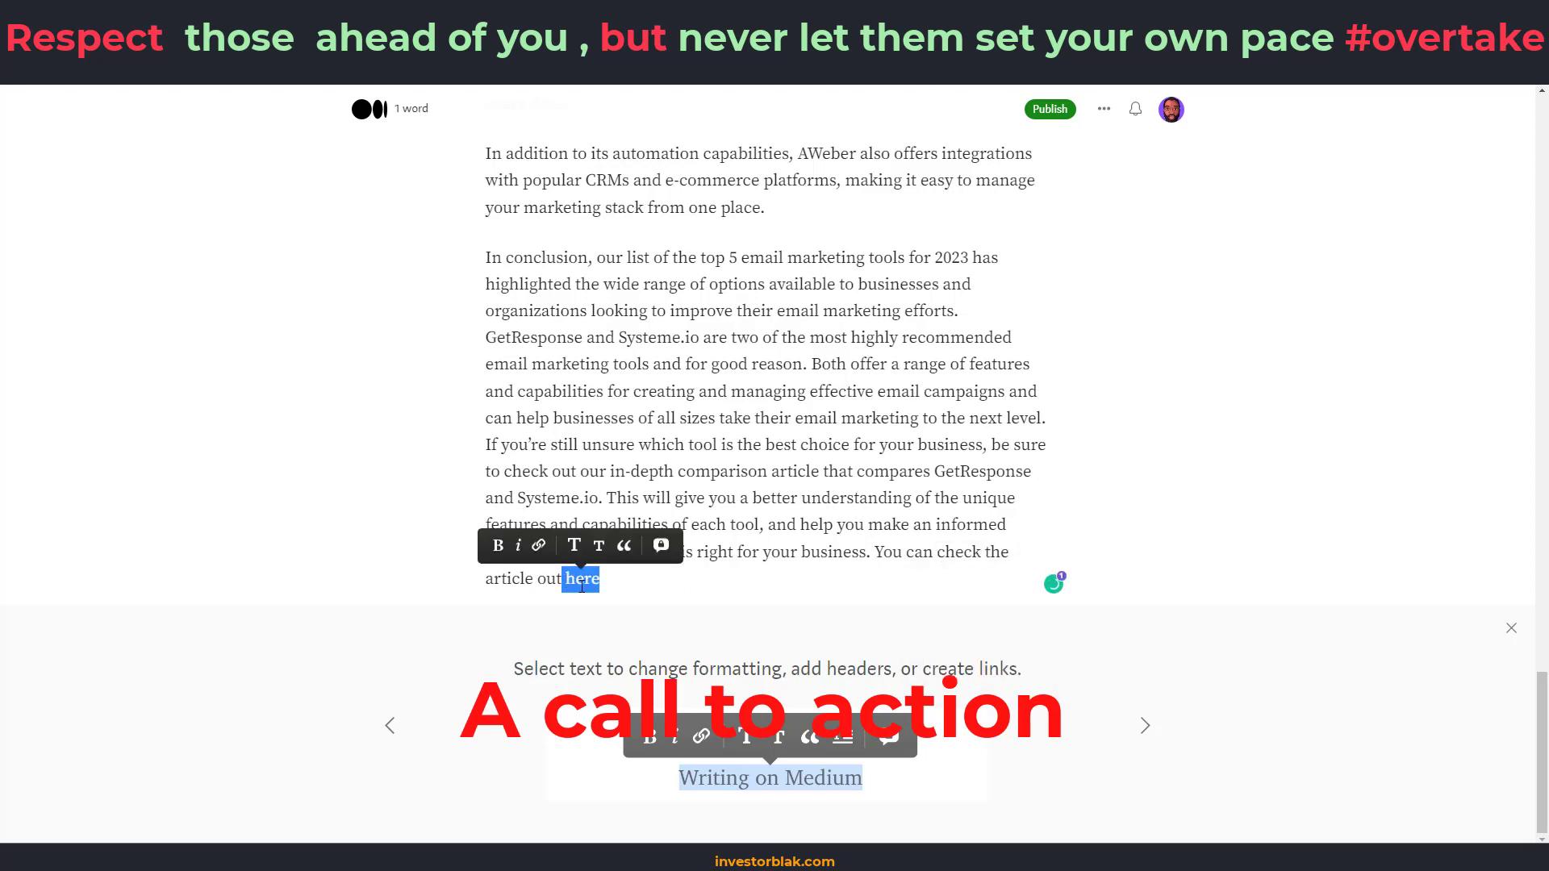
left_click(608, 582)
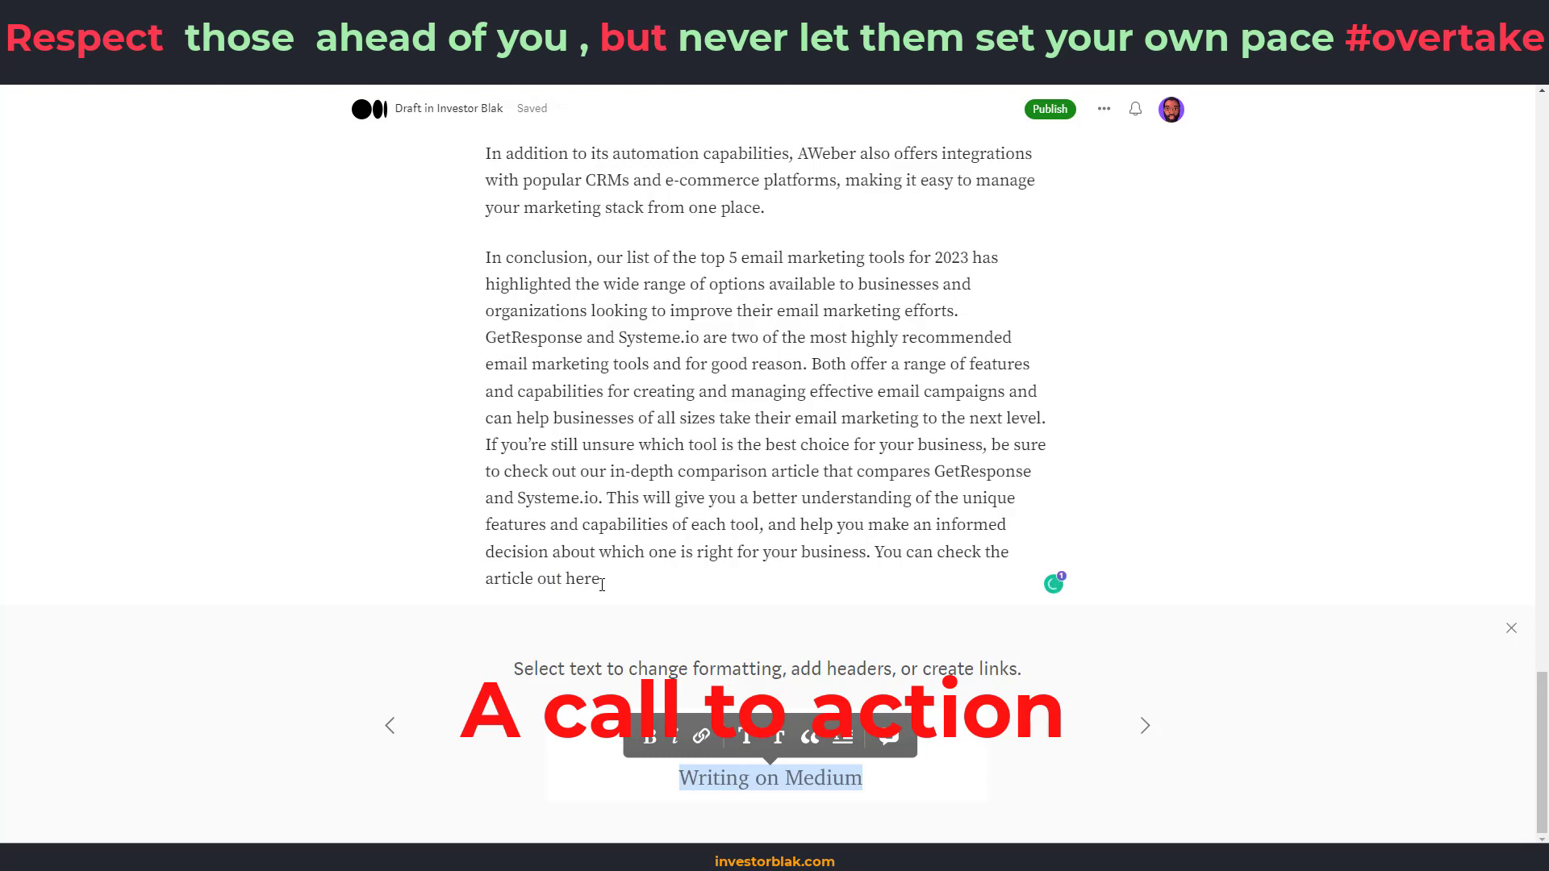
left_click_drag(602, 584, 565, 583)
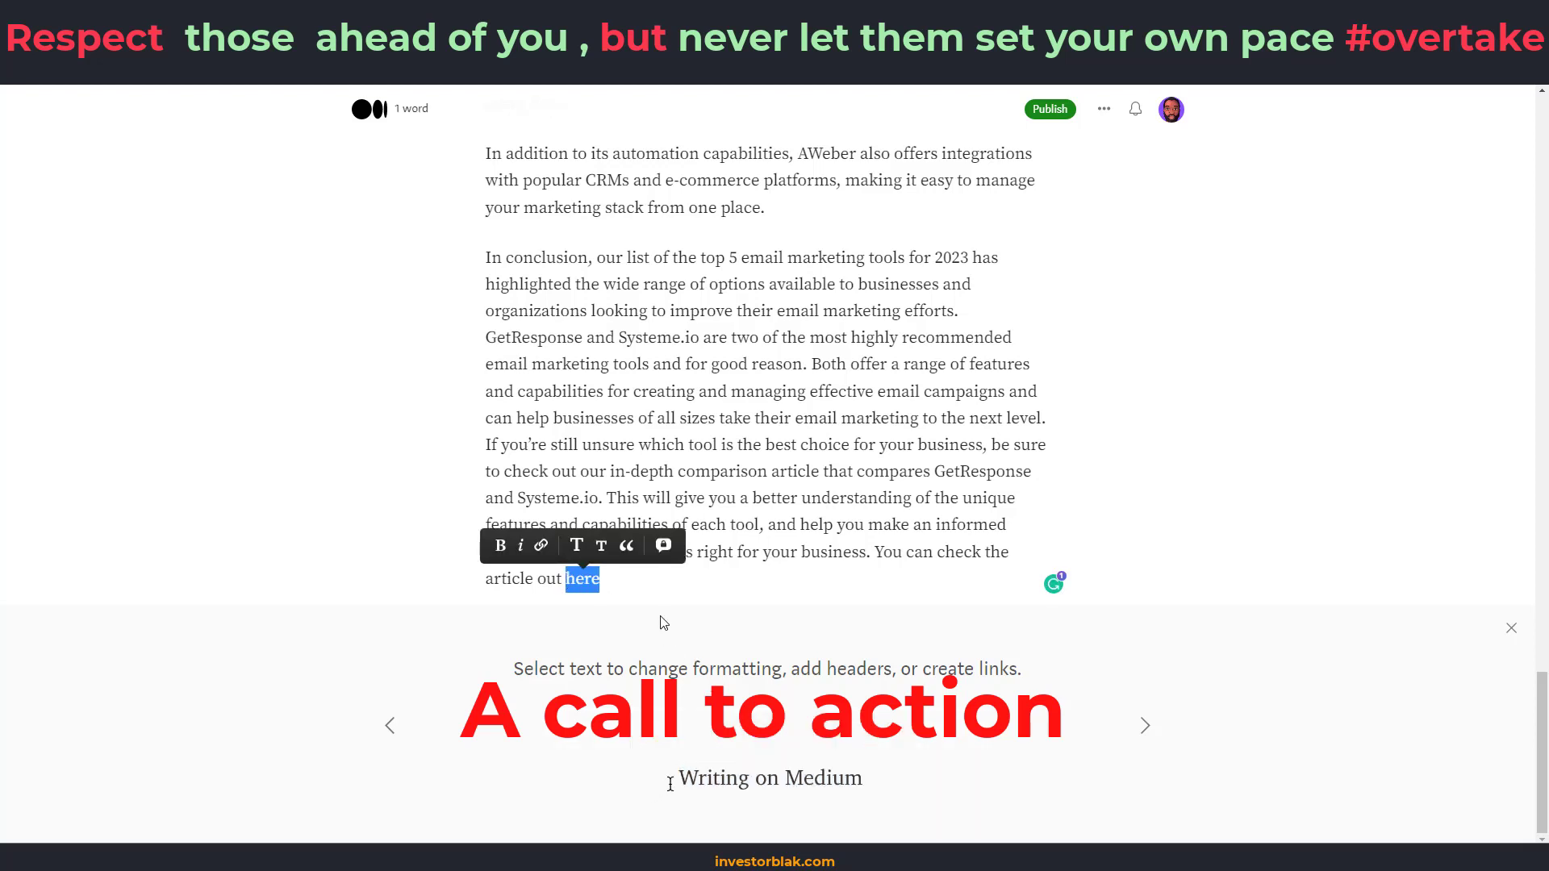
left_click(540, 545)
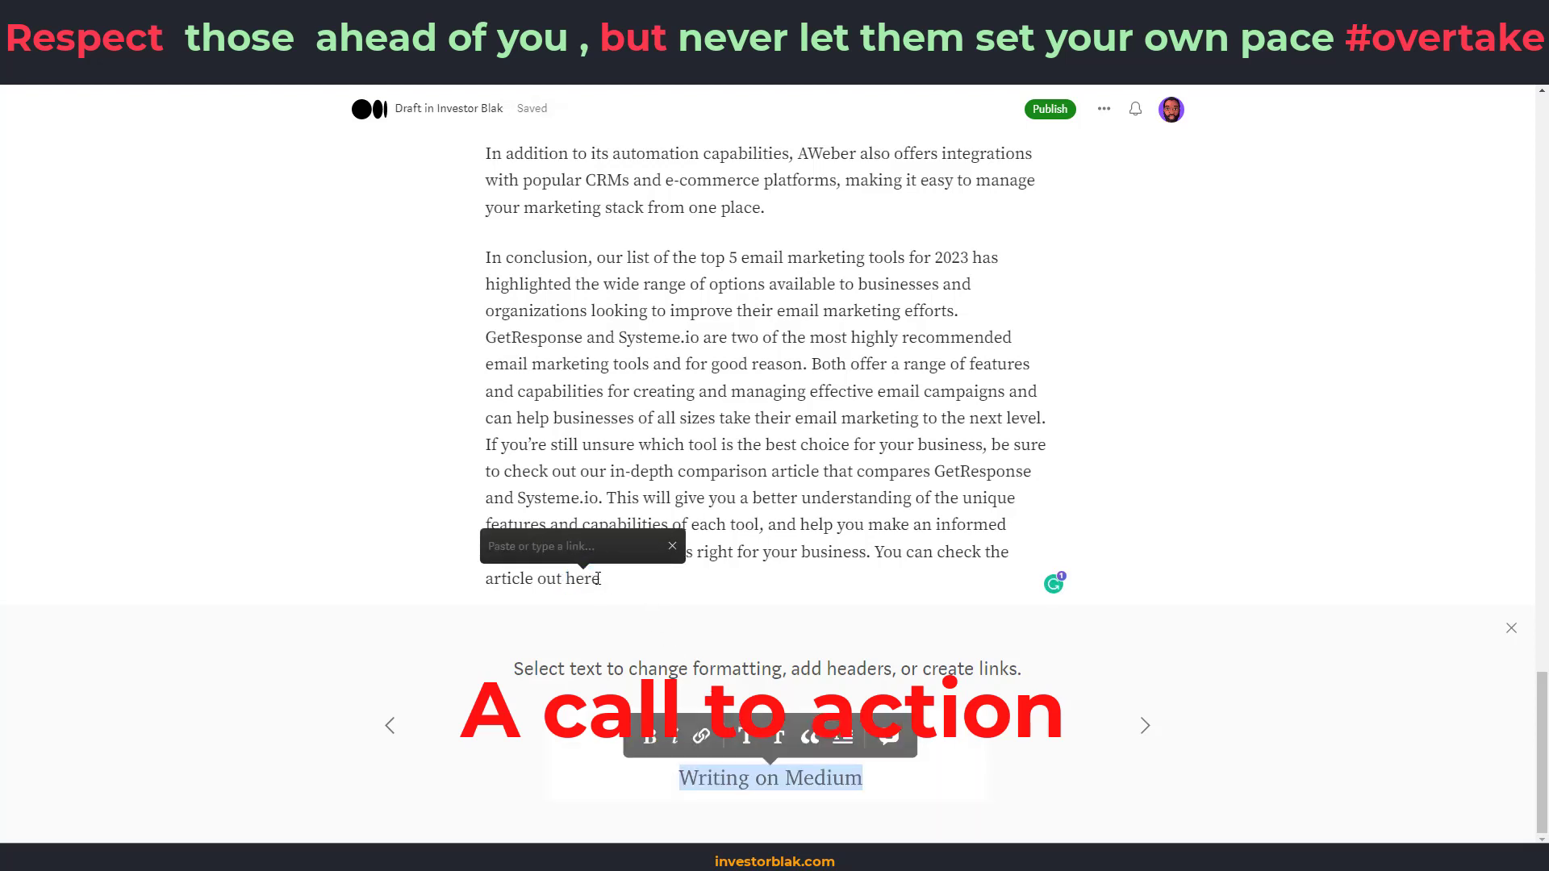
type("https://qr.ae/prvRpg")
key("Return")
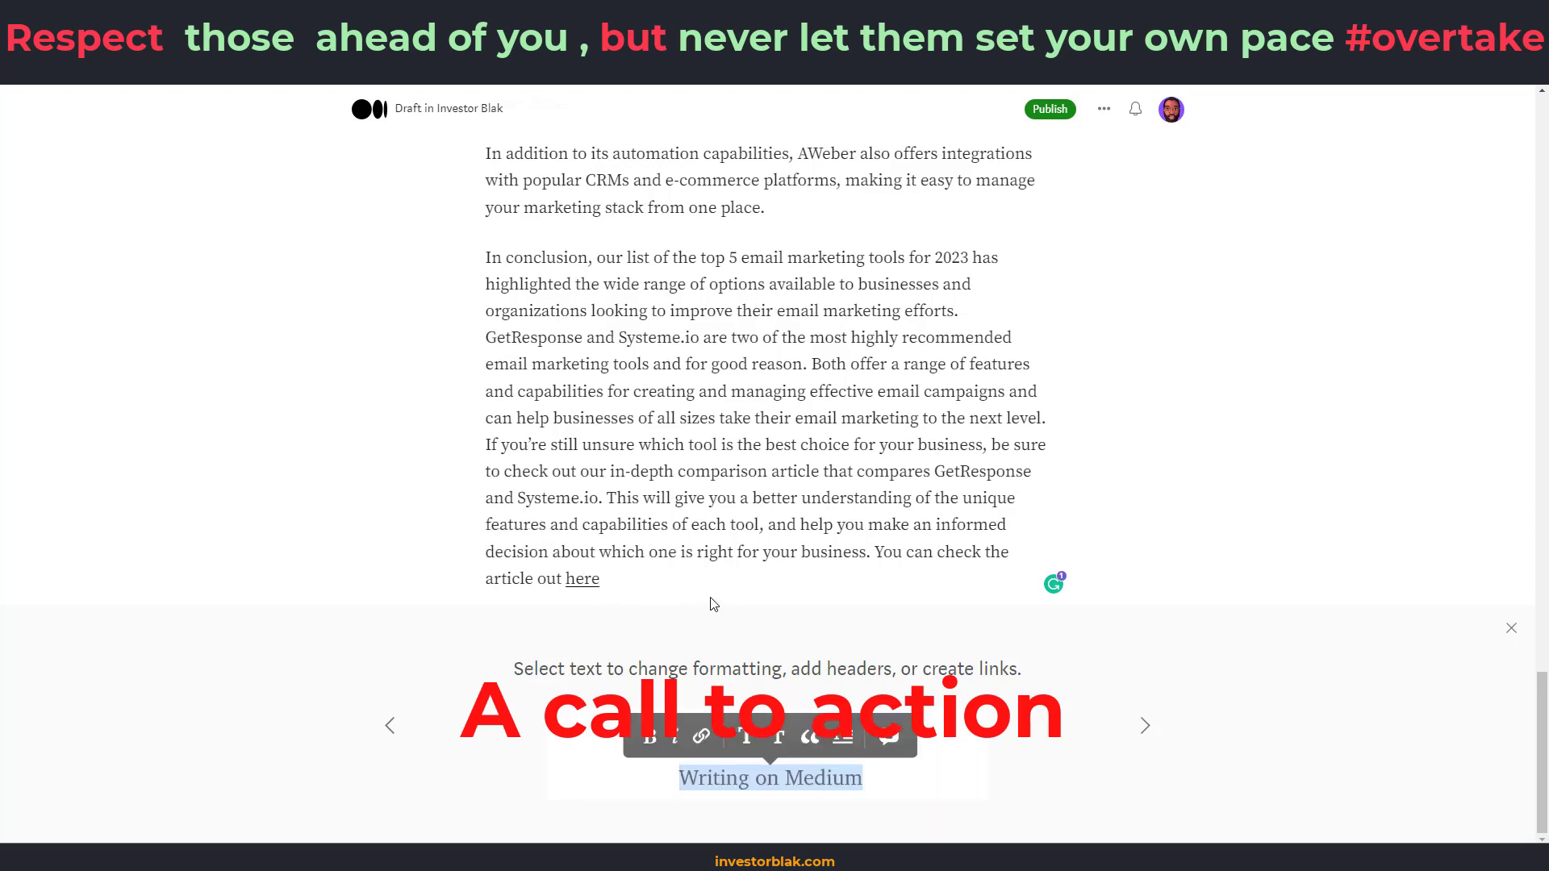
Open the Medium story's publishing settings and add the topics Email Marketing, Affiliate Marketing and CRM
left_click(1049, 109)
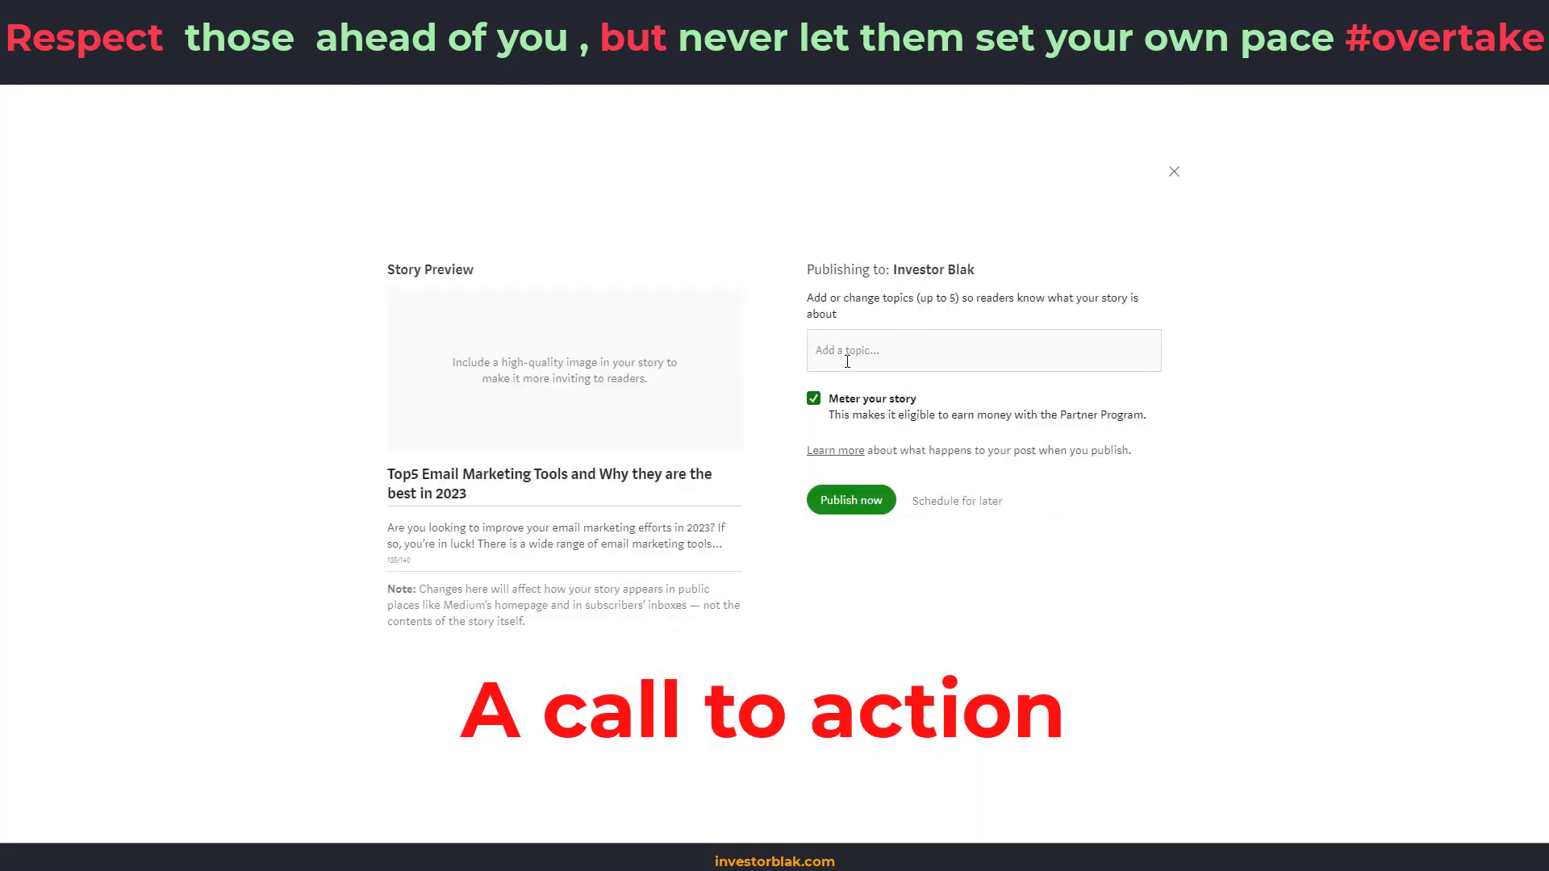
left_click_drag(468, 494, 385, 475)
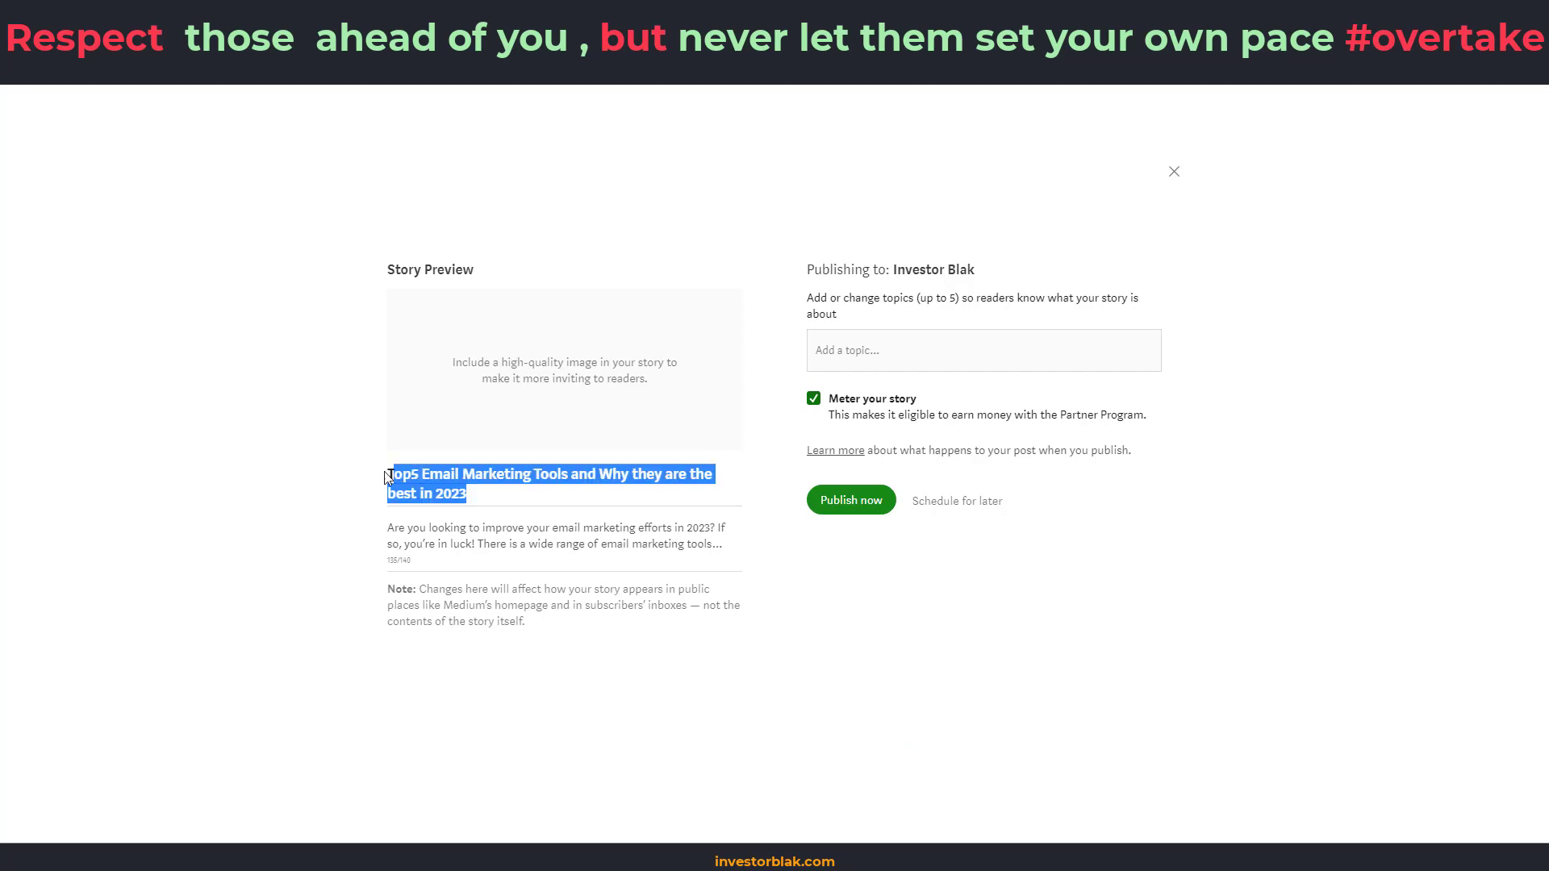
left_click(888, 358)
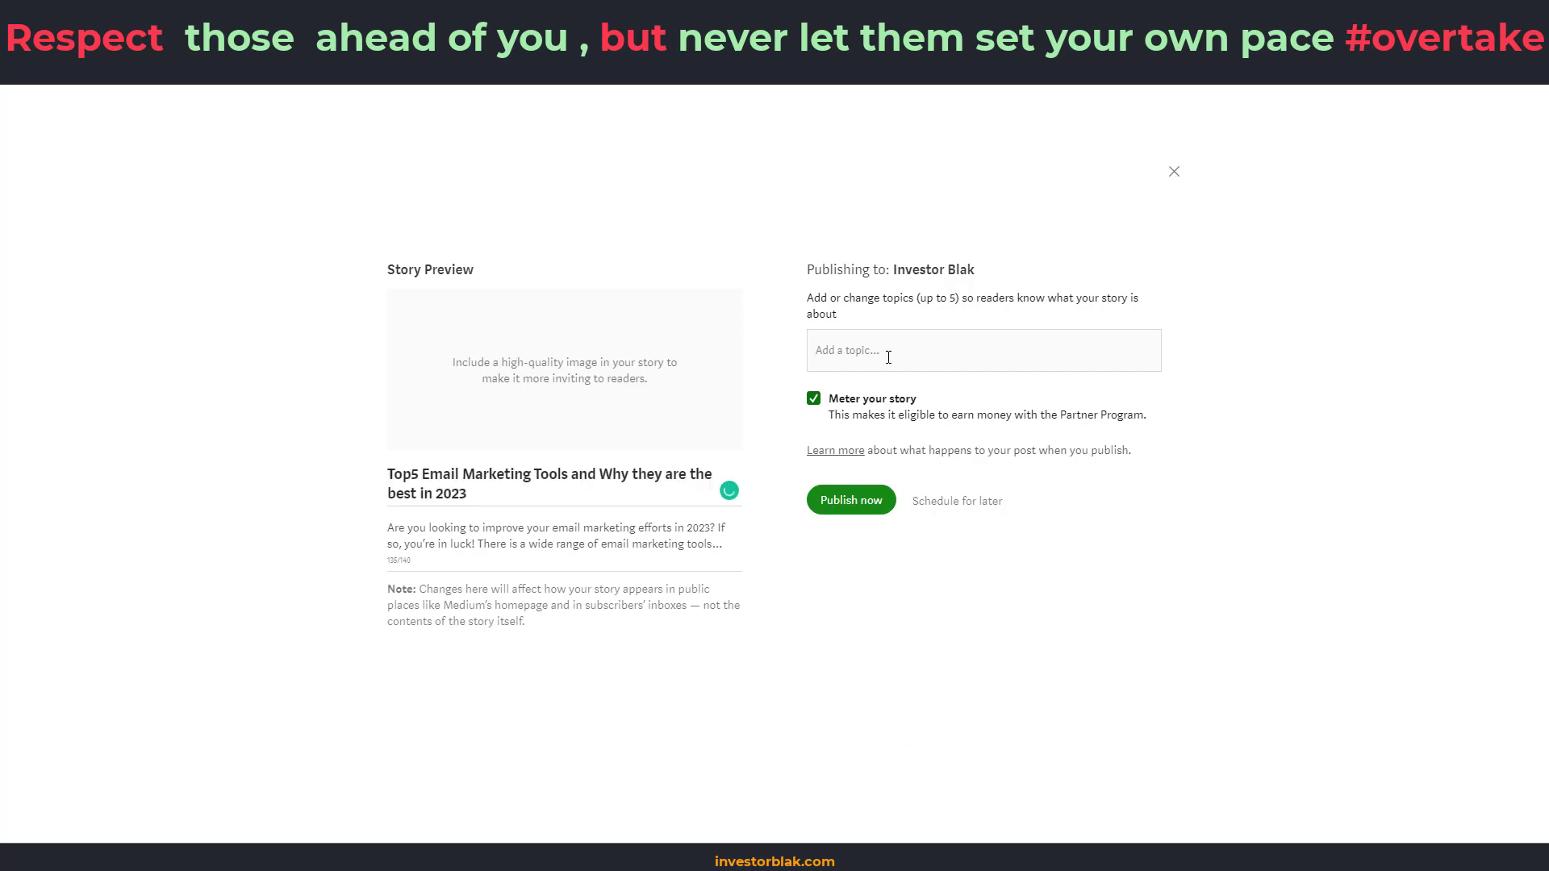
type("email ma")
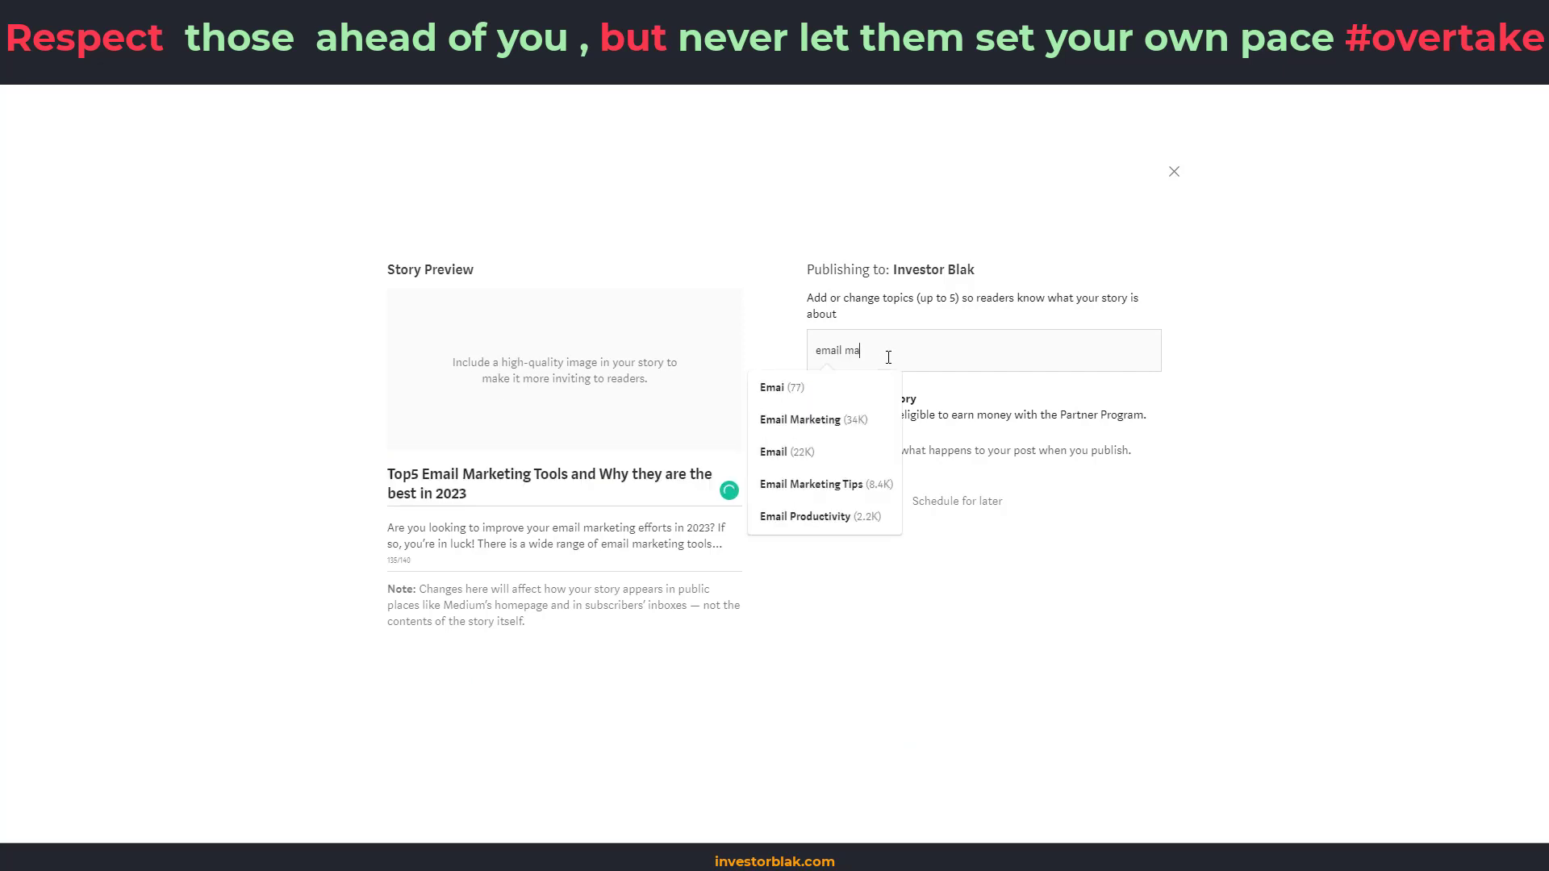
type("rketi")
left_click(829, 390)
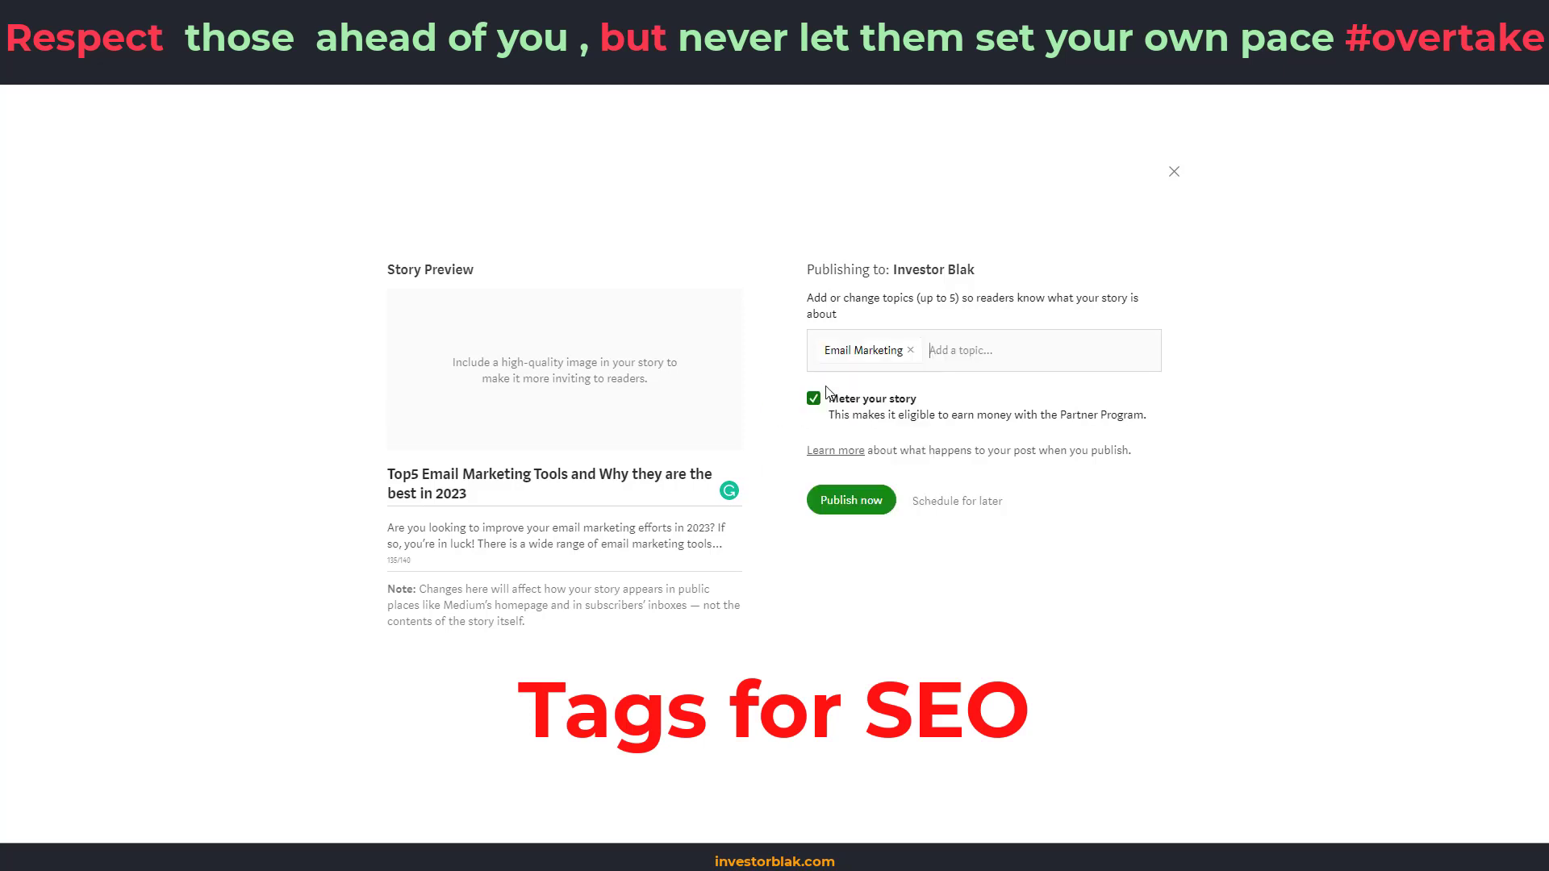
type("affiliate")
left_click(919, 420)
type("crm")
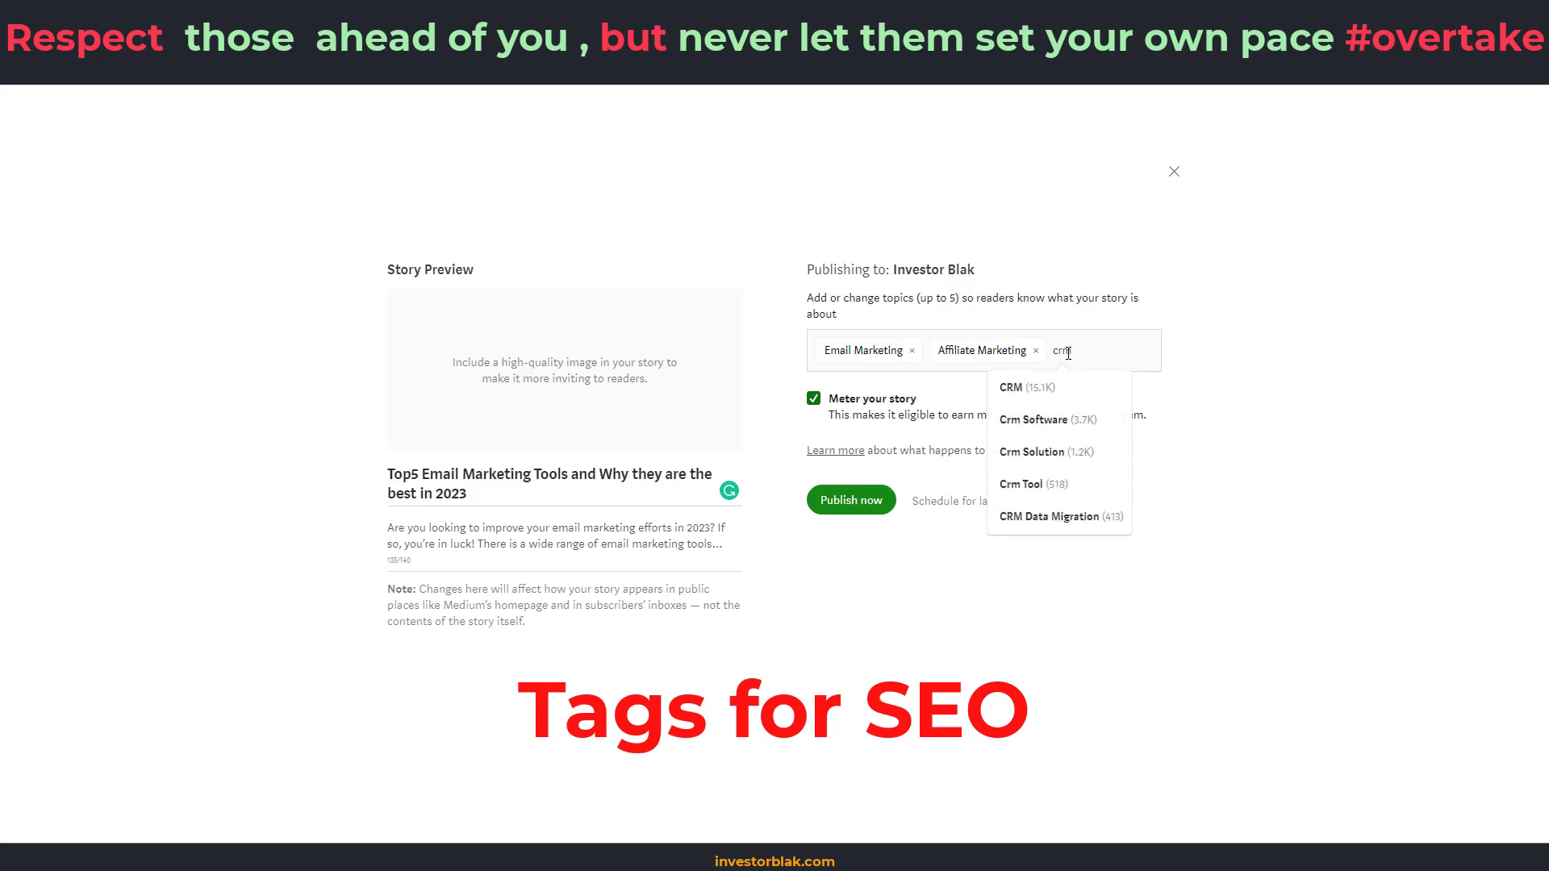
left_click(1069, 388)
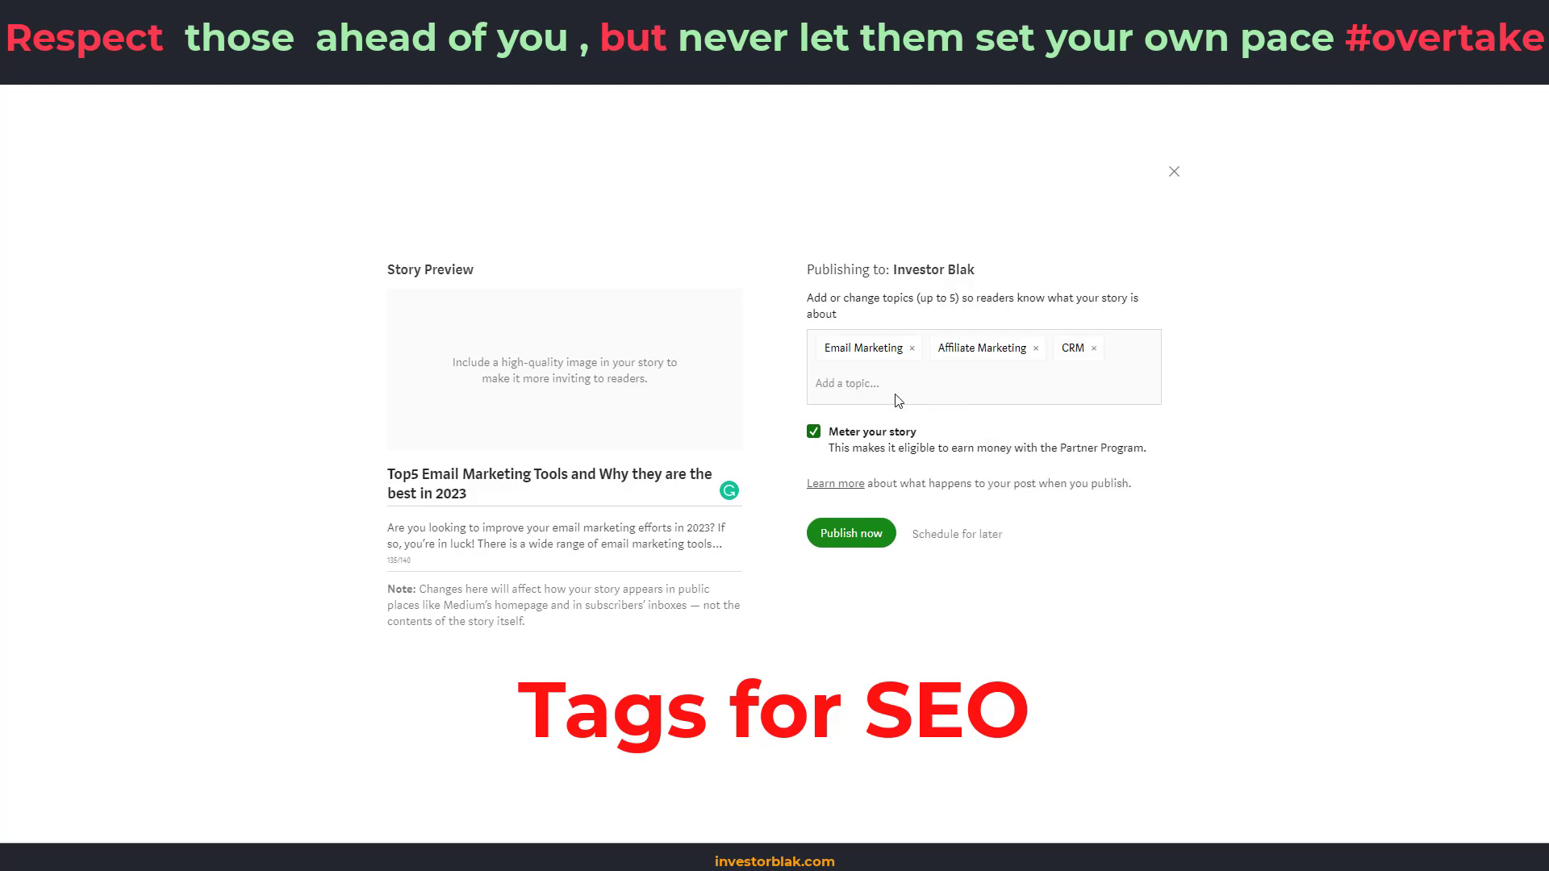
Add the topics Digital Marketing and Email Automation, and publish the metered story immediately
type("dig")
key("Return")
type("onlin")
key("BackSpace")
key("BackSpace")
key("BackSpace")
type("Email A")
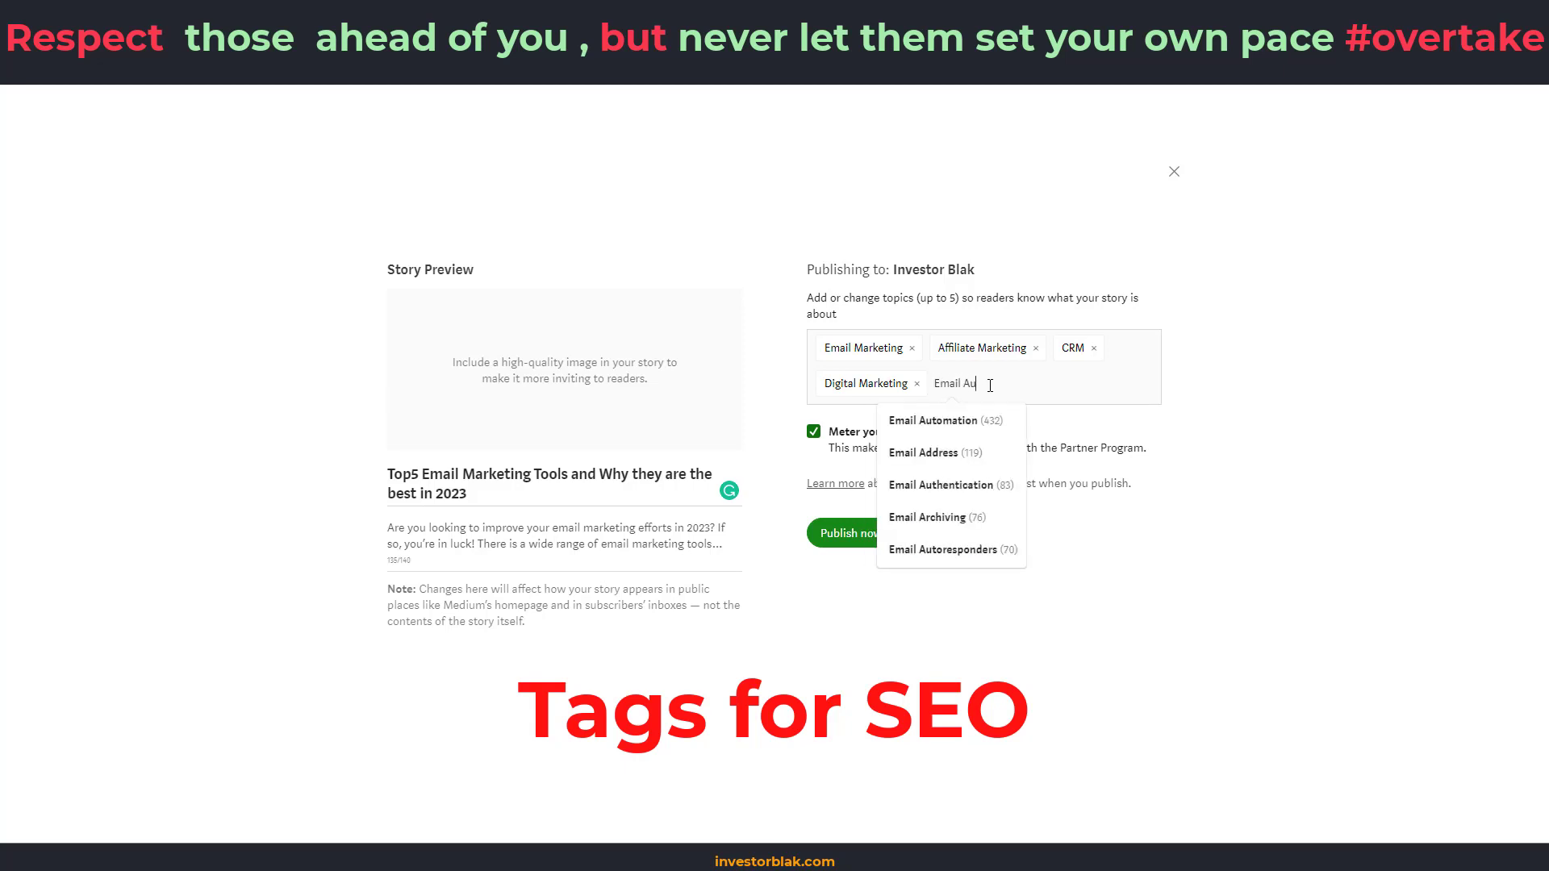
type("u")
left_click(985, 420)
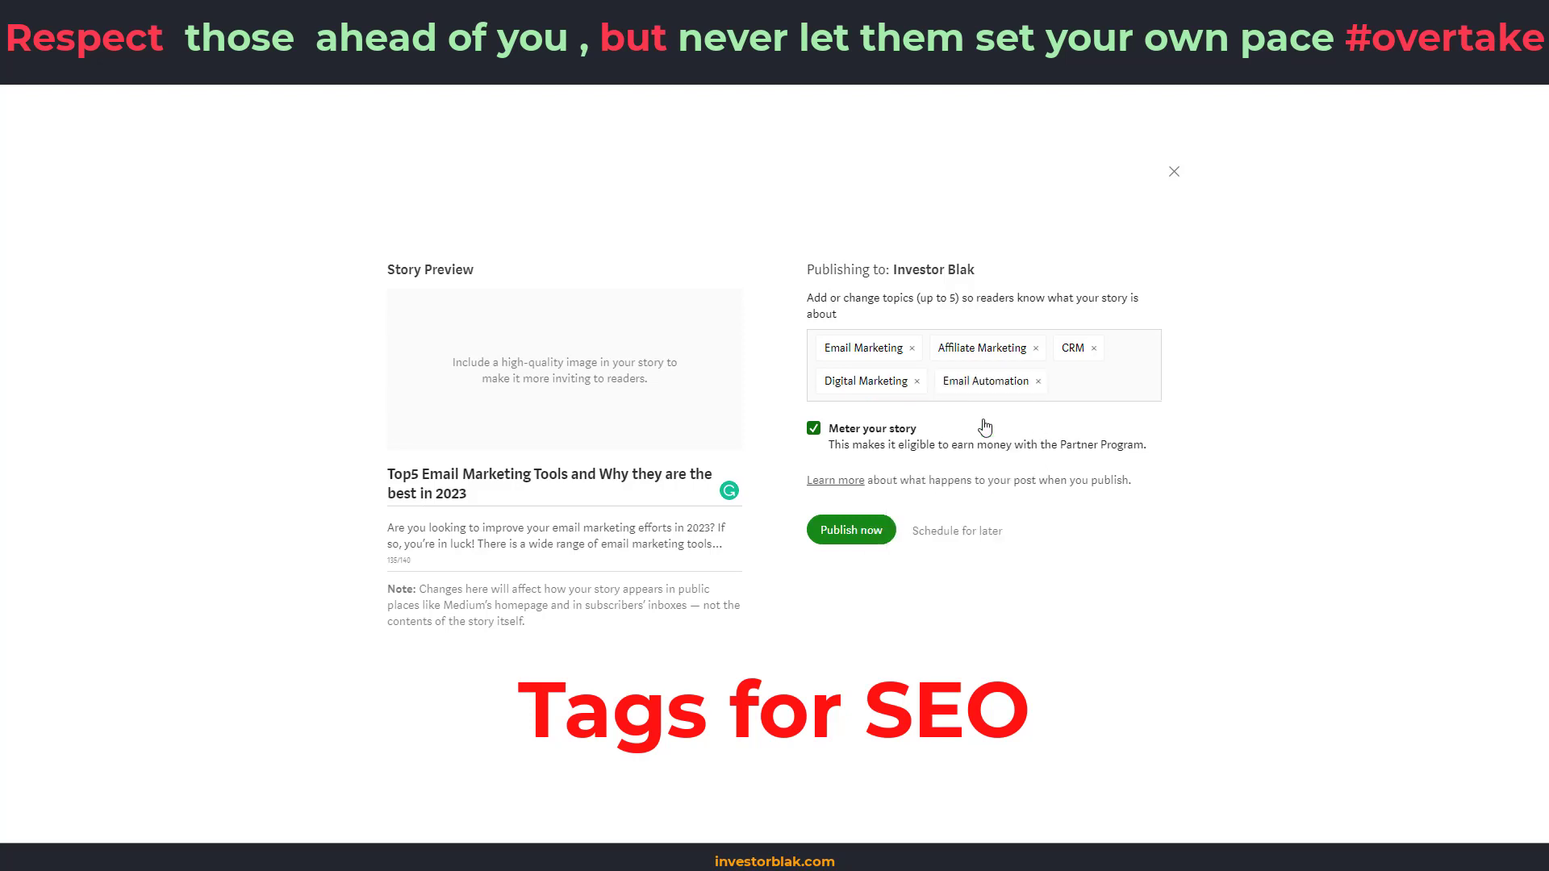
left_click(848, 532)
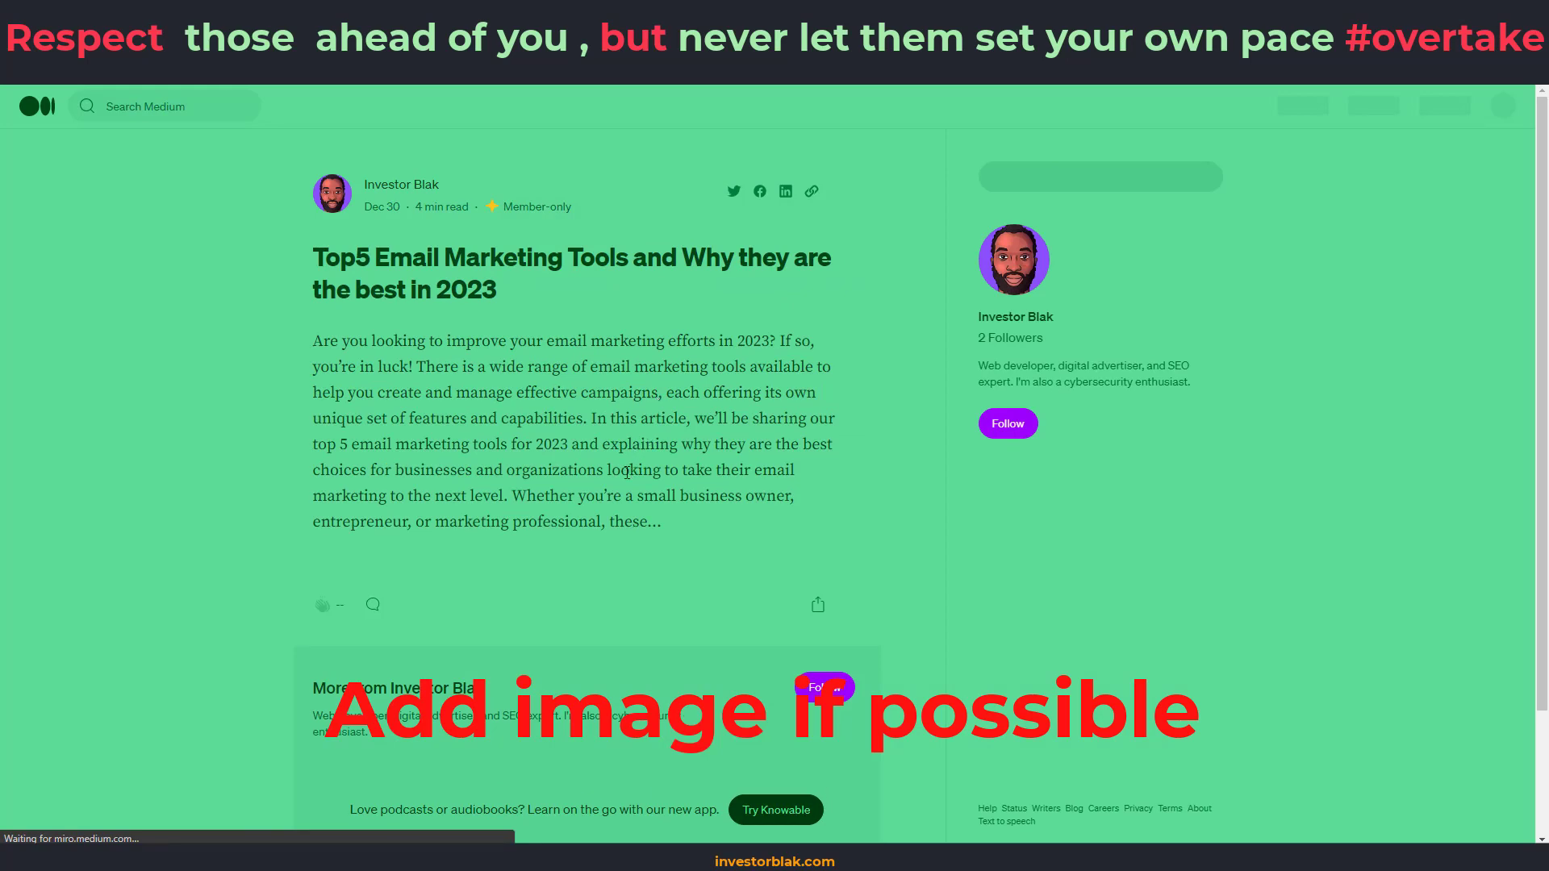
Test the link chain from the published Medium story's concluding "here" link to the Quora post and its closing Systeme.io link
scroll(628, 473, "down", 2)
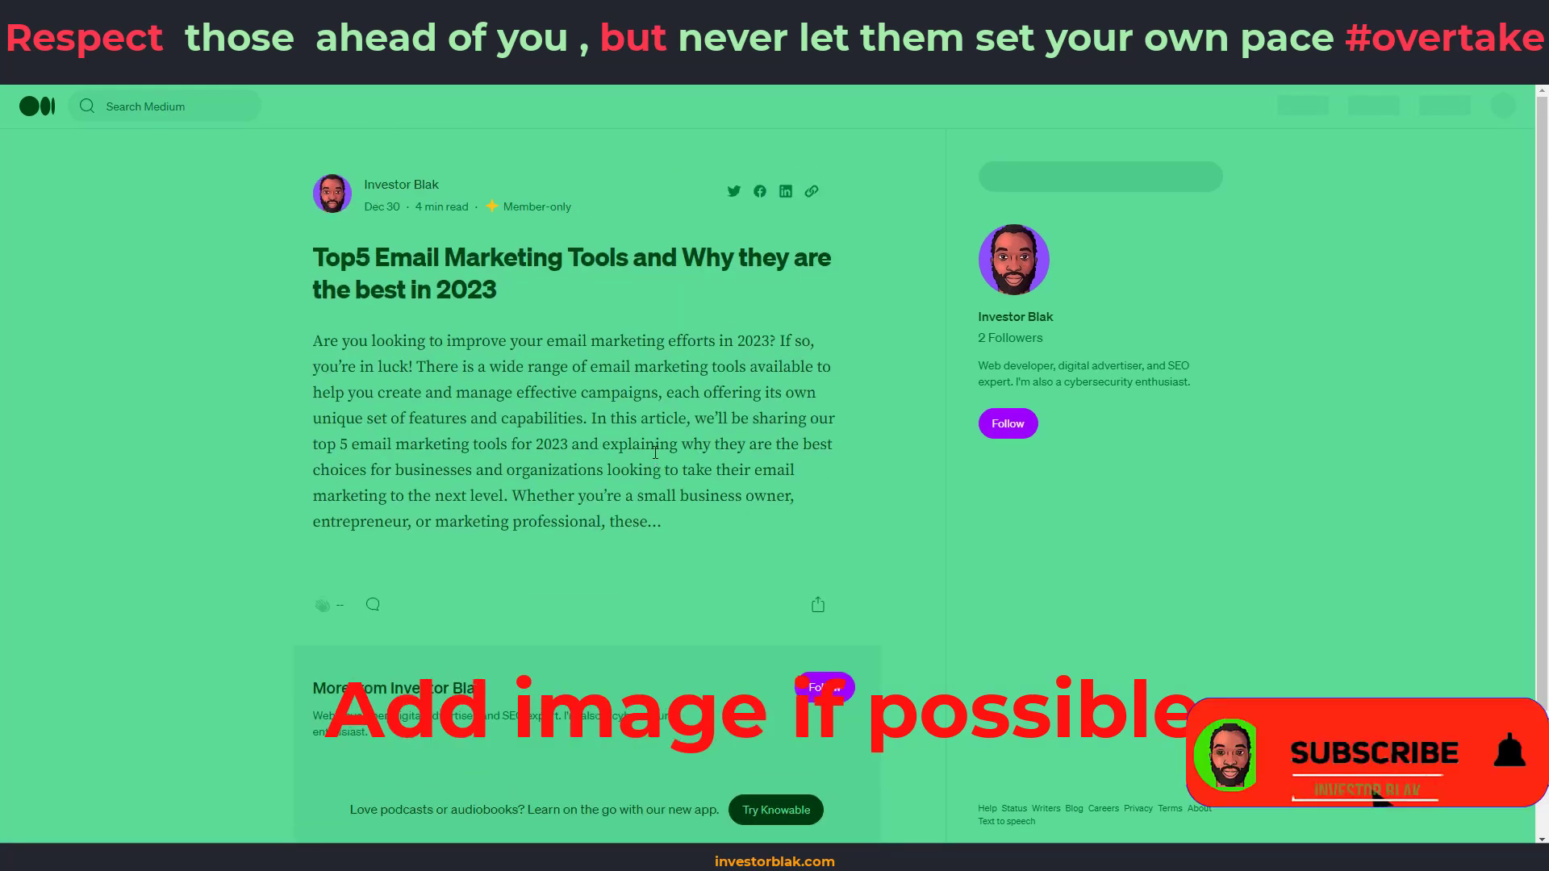
scroll(632, 471, "down", 15)
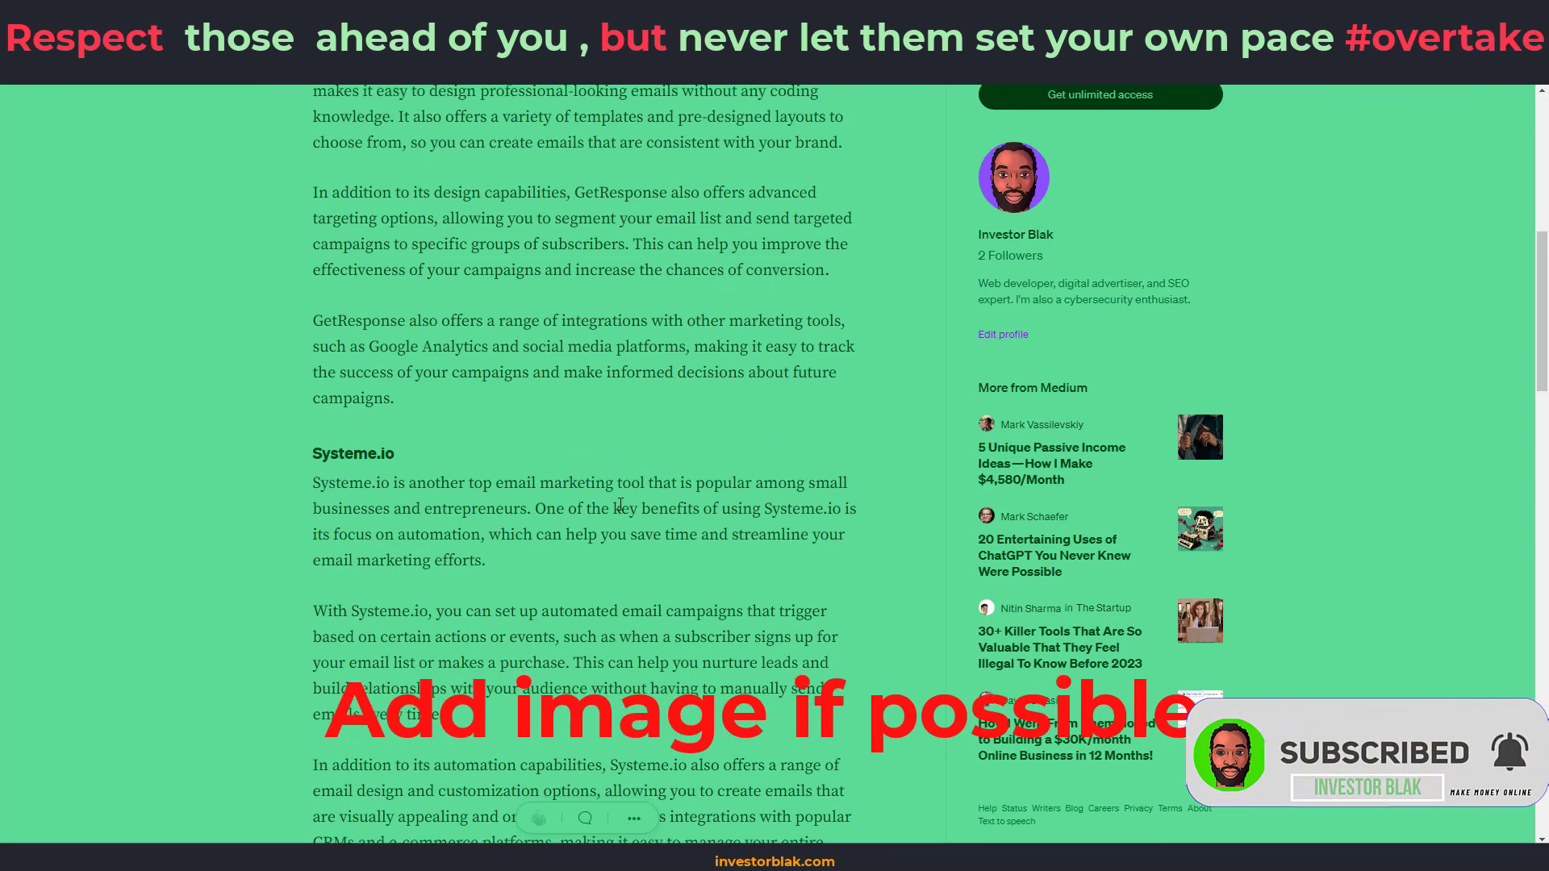
scroll(628, 491, "down", 10)
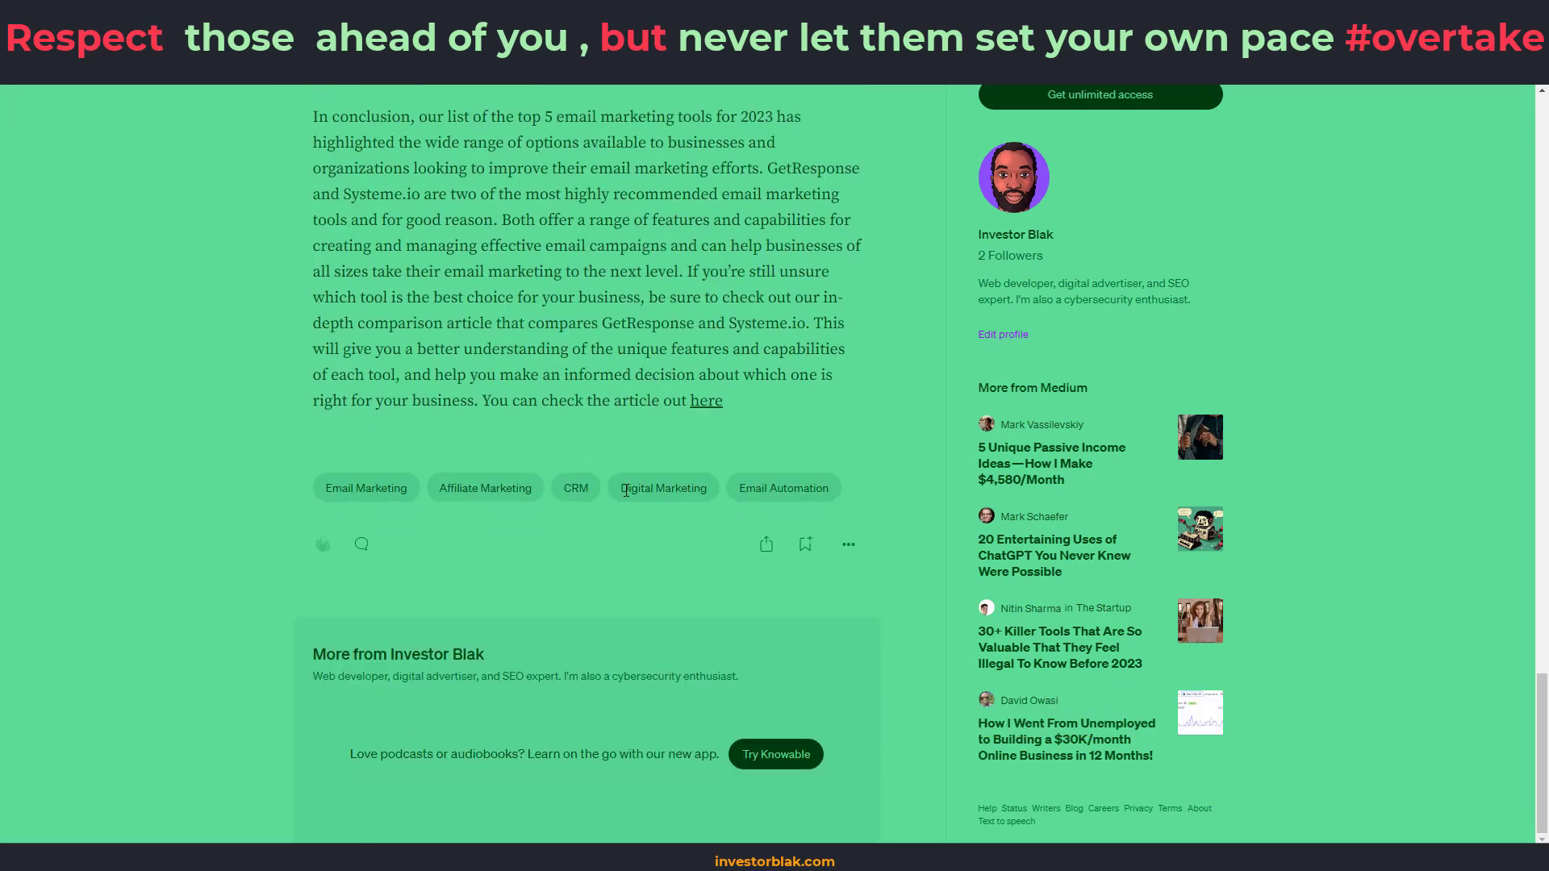
left_click(708, 402)
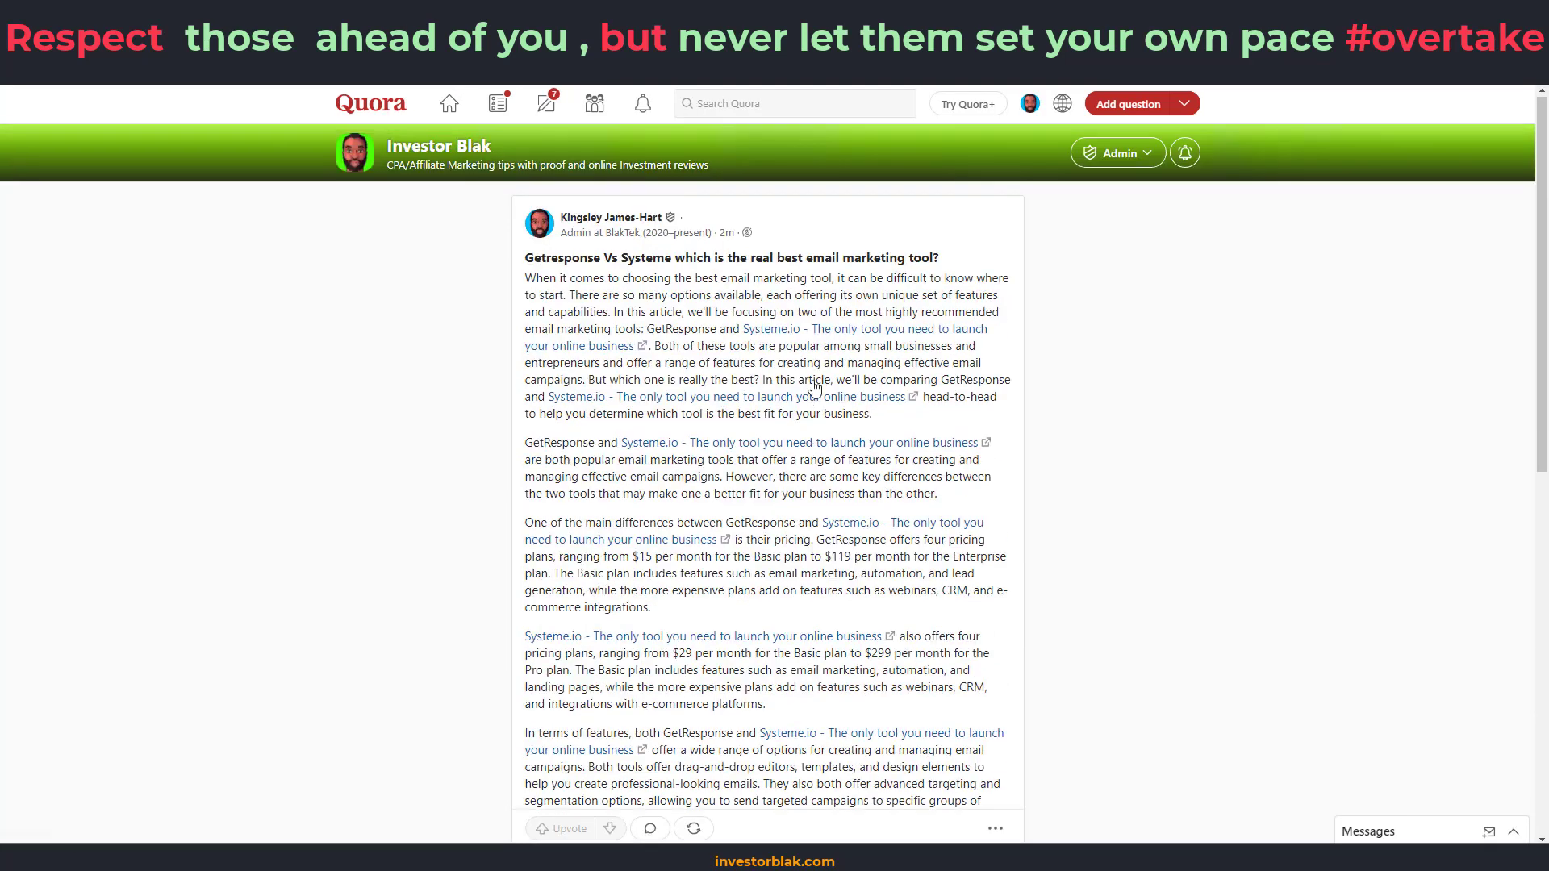
scroll(815, 387, "down", 15)
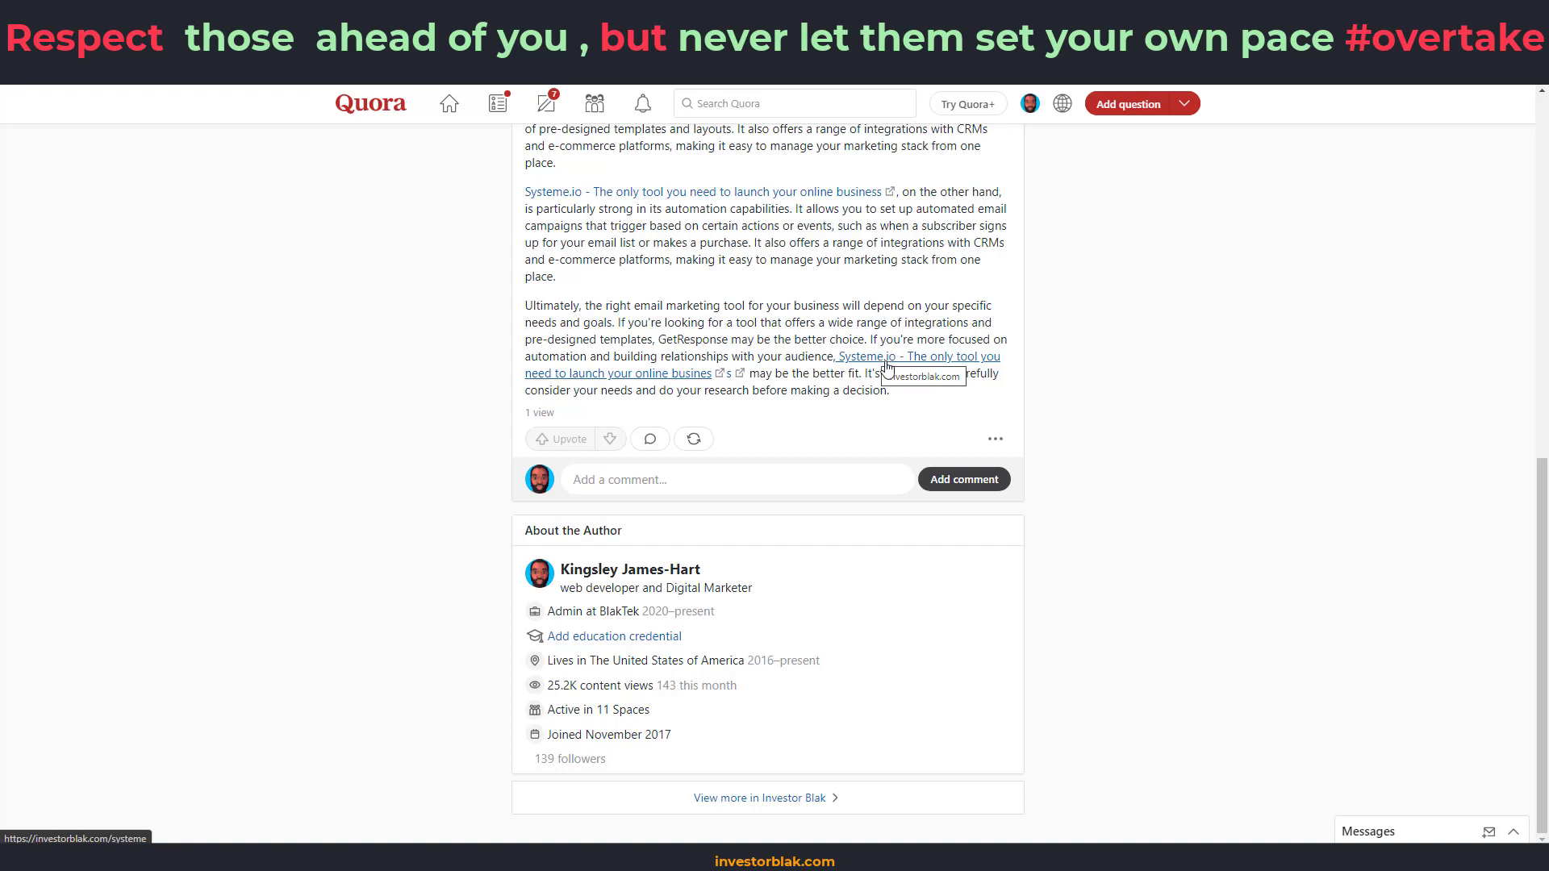
left_click(884, 360)
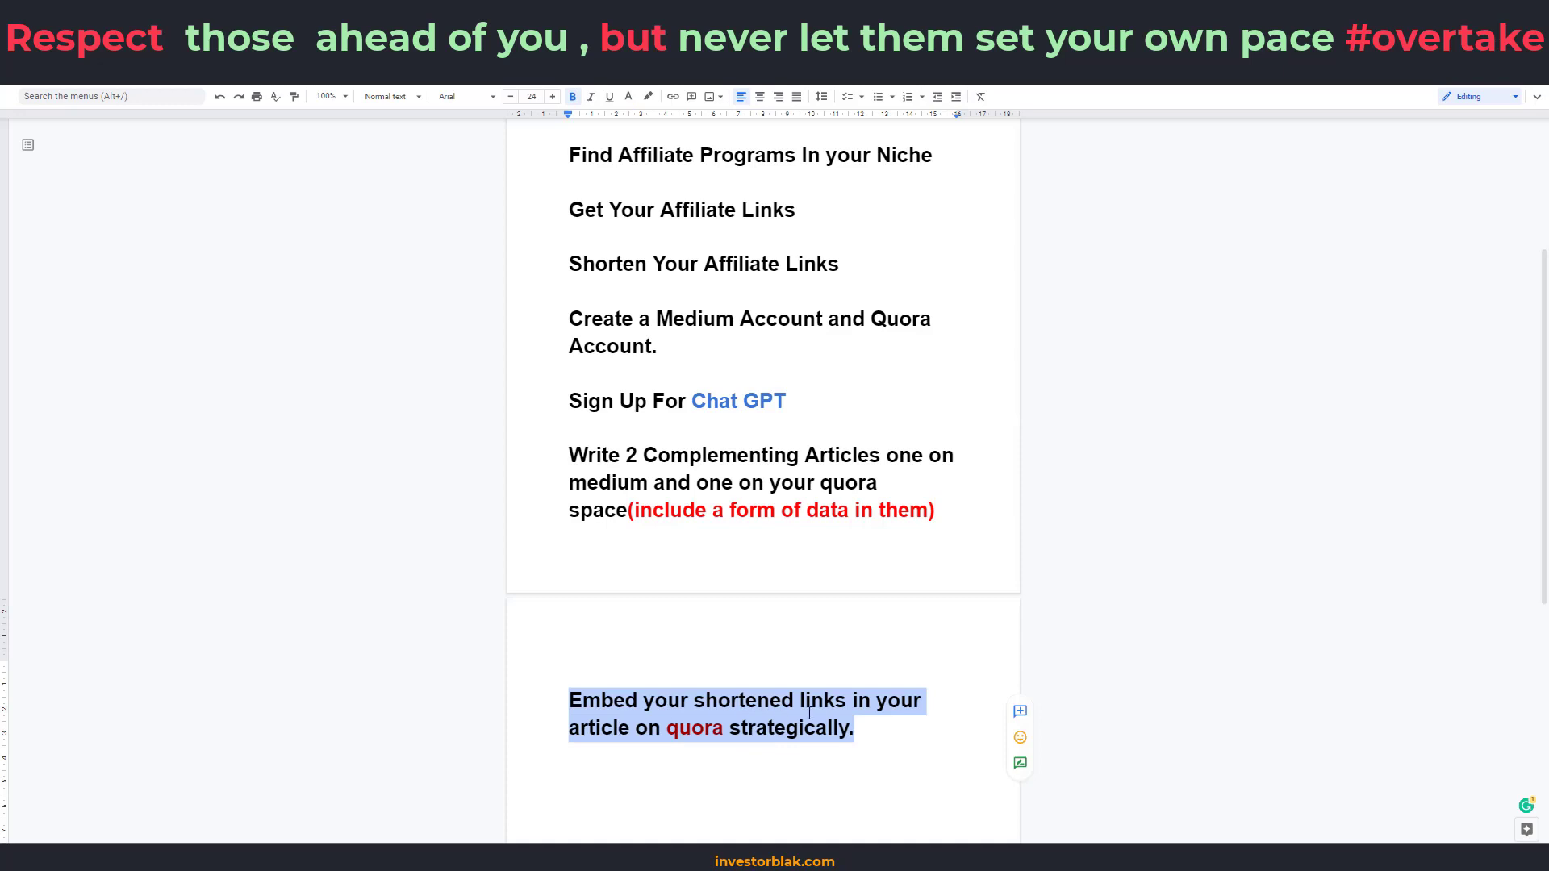
Switch to the Google Docs outline and restore the lines on linking Medium to Quora and earning from organic traffic by undoing their deletion
scroll(809, 678, "down", 3)
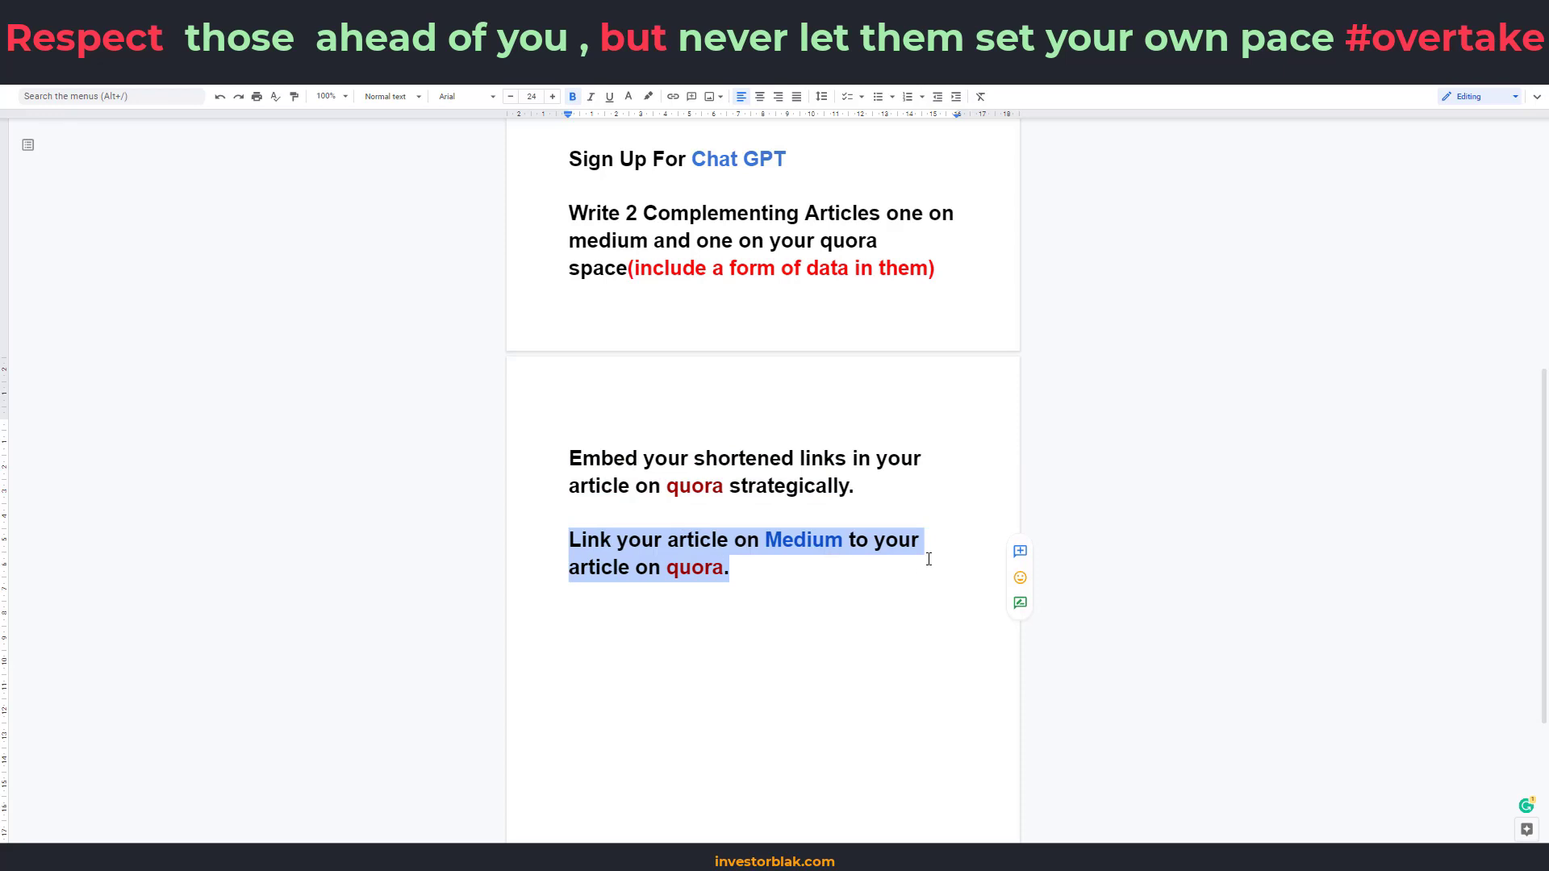
key("ctrl+z")
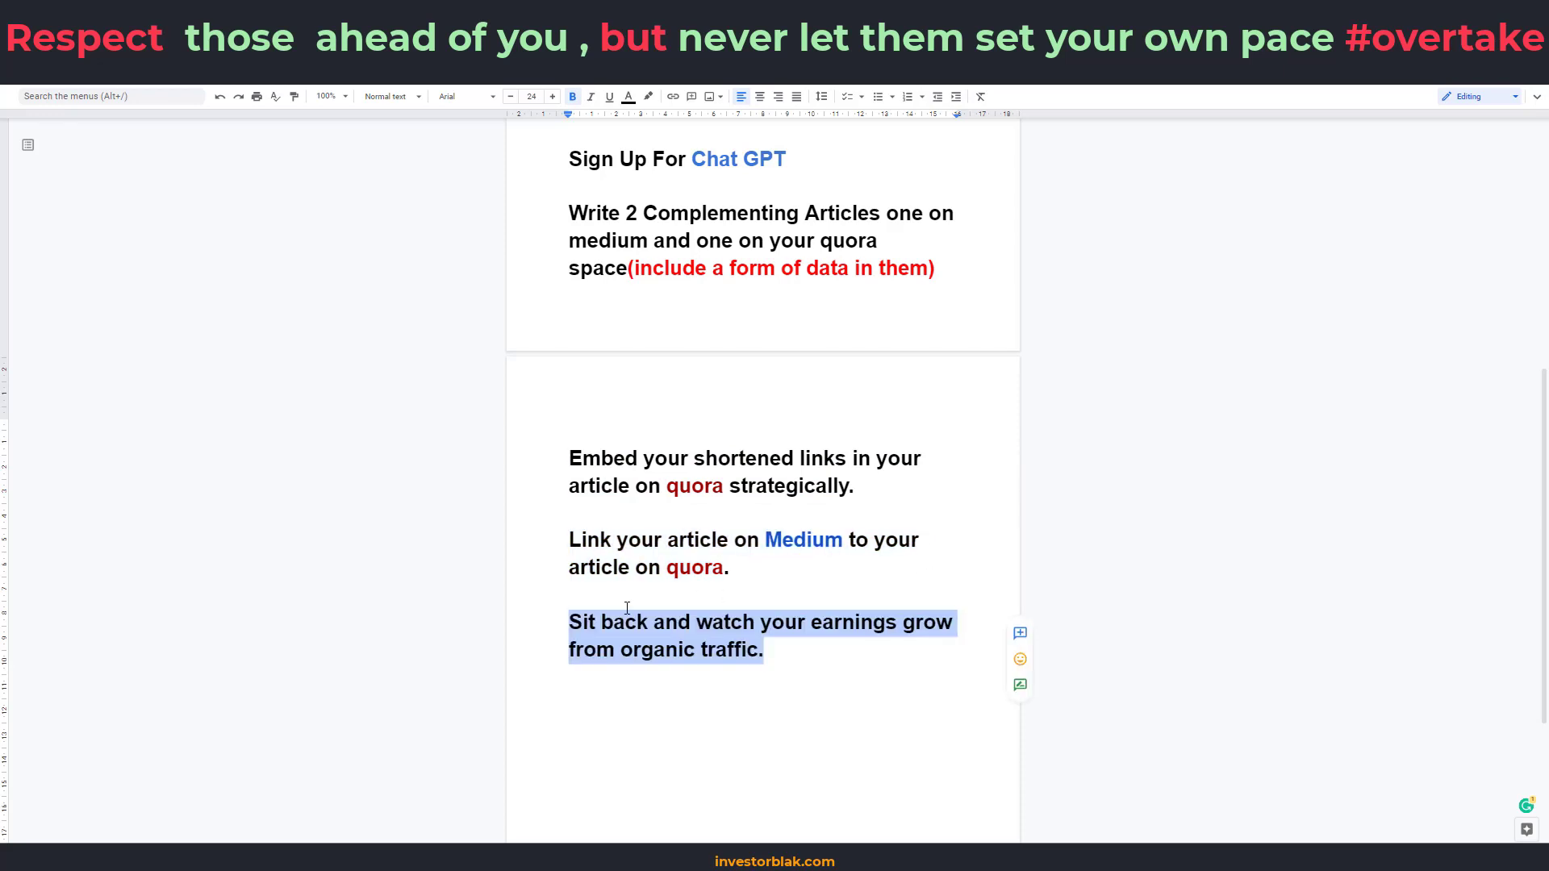